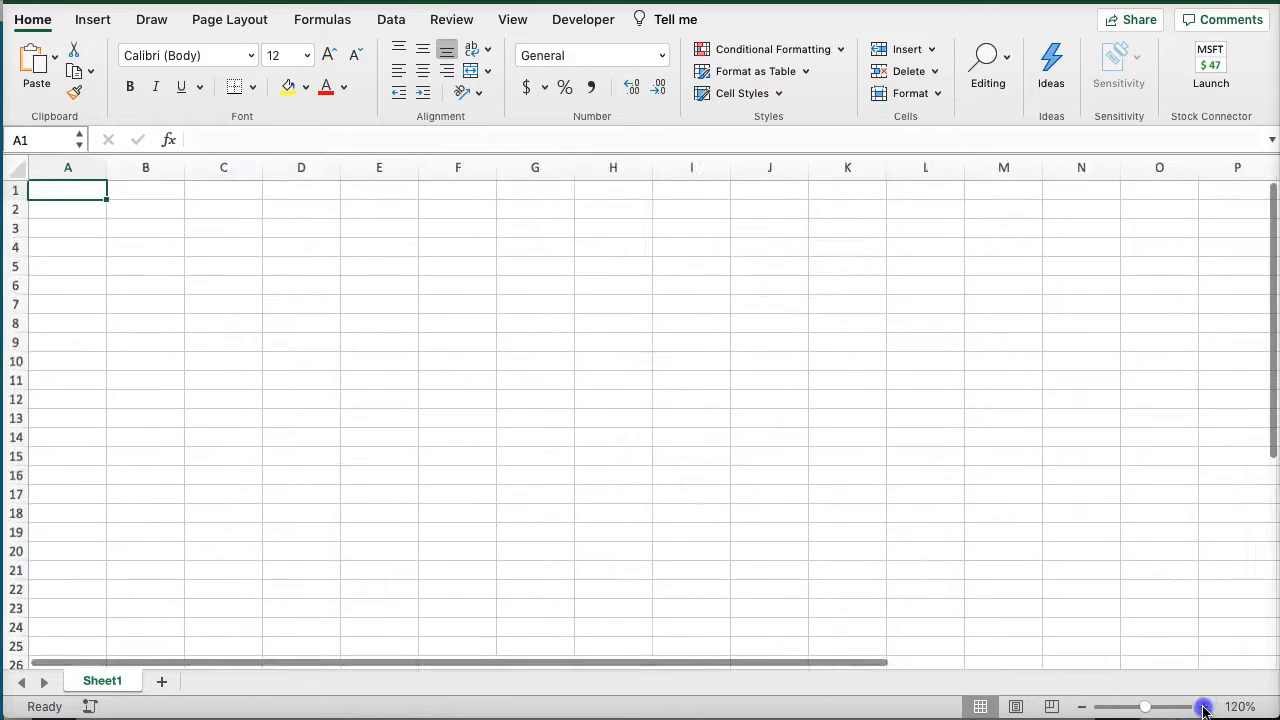
- Enter the value 125 in cell A1 of the blank worksheet
left_click(1204, 707)
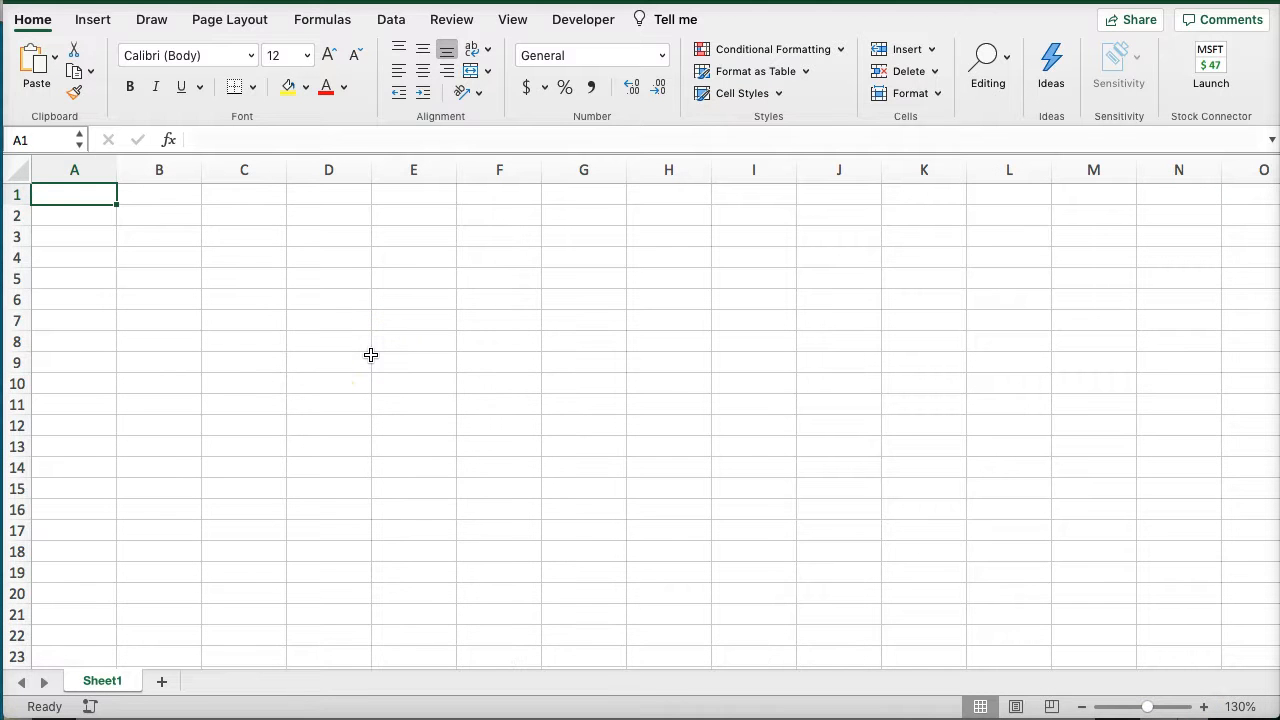
type("125")
left_click(370, 355)
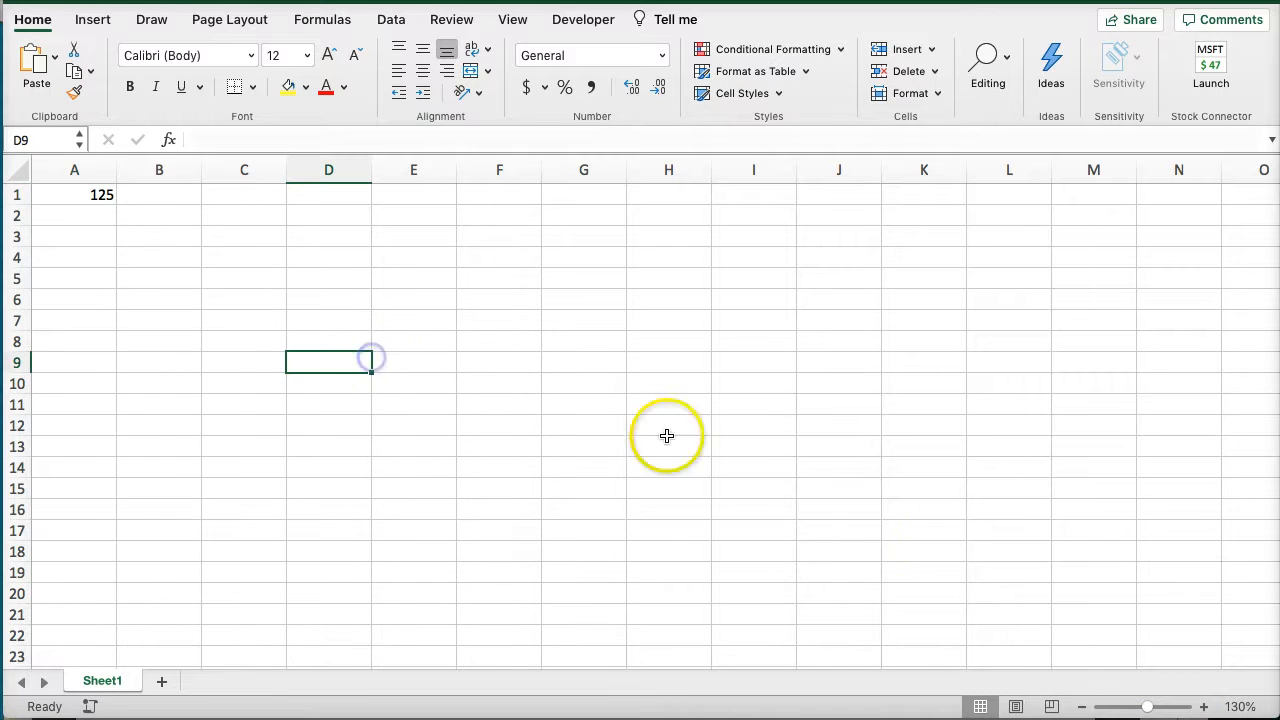
- Magnify the worksheet to about 230%, look at it in Page Break Preview and Page Layout view, and return to Normal view
left_click(1204, 707)
left_click(1204, 707)
left_click(1204, 707)
left_click(1204, 707)
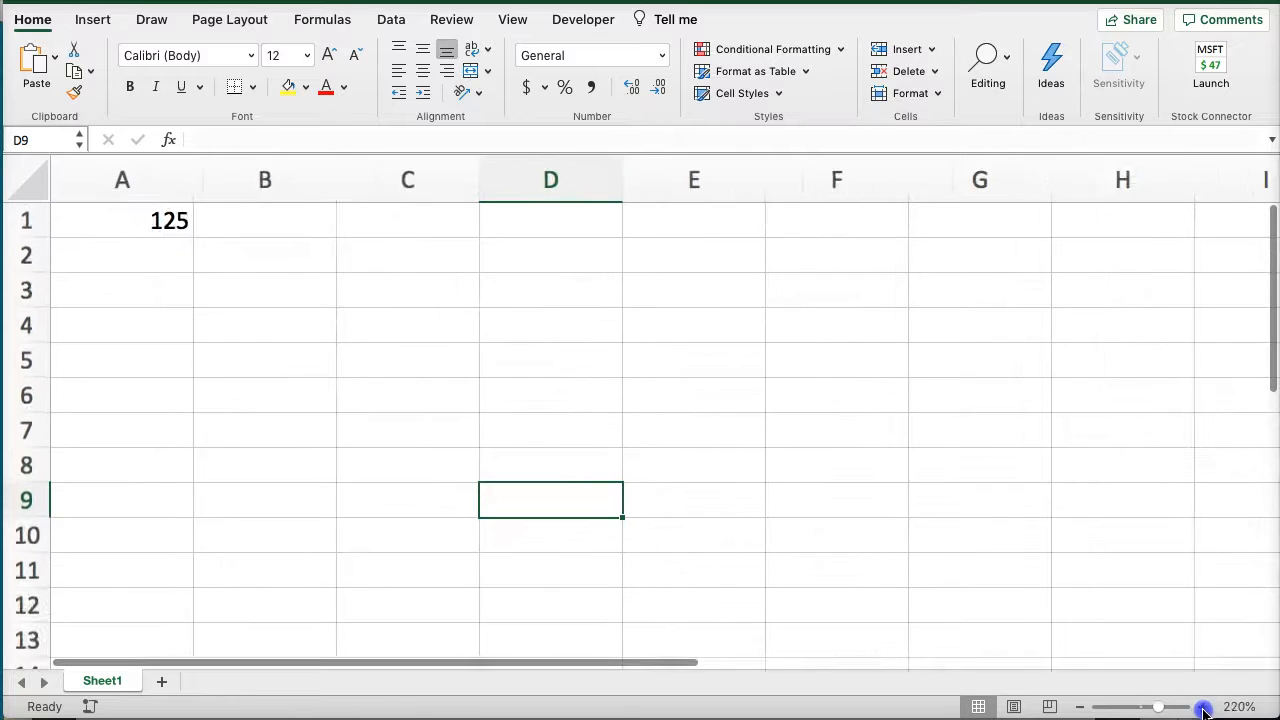
left_click(1204, 707)
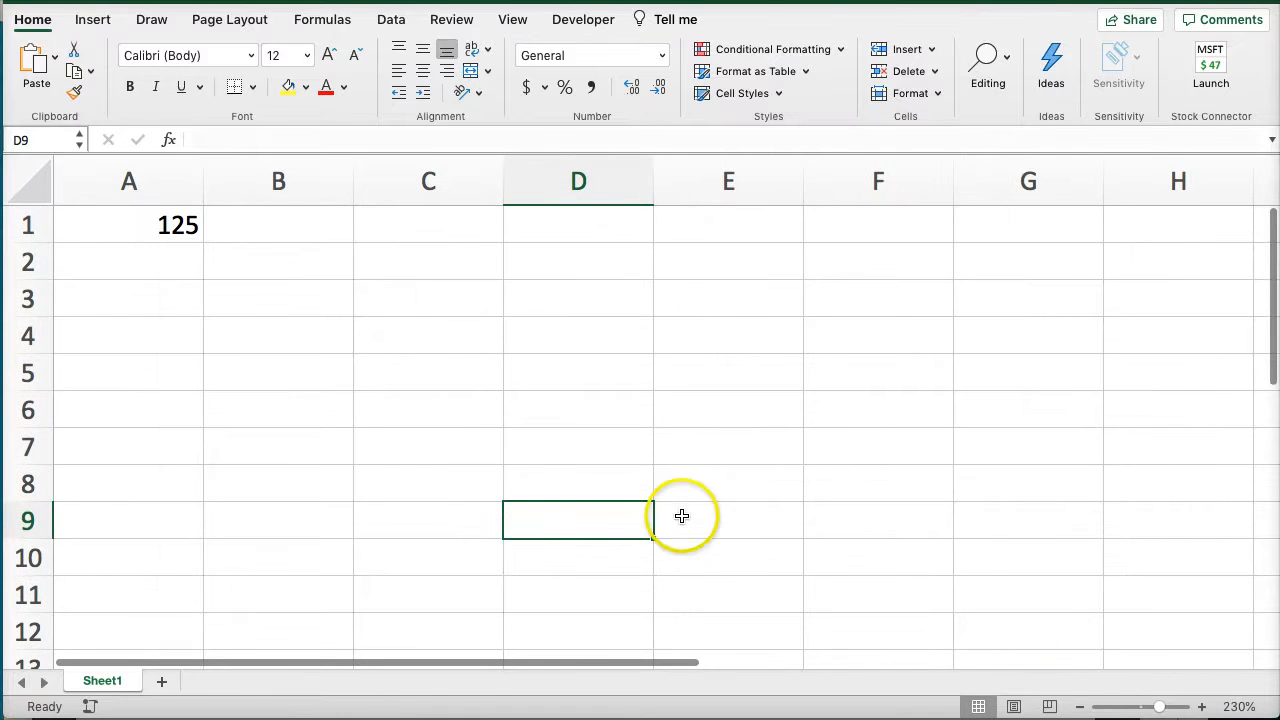
left_click(1052, 708)
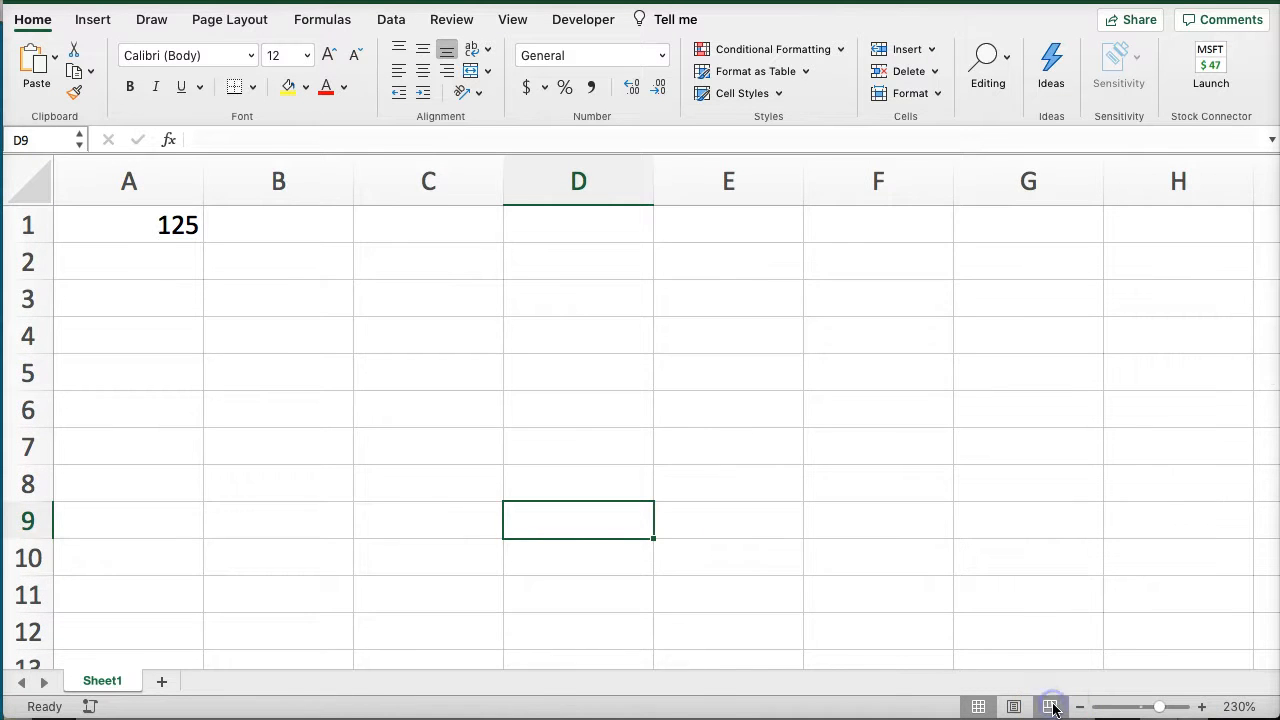
left_click(1161, 707)
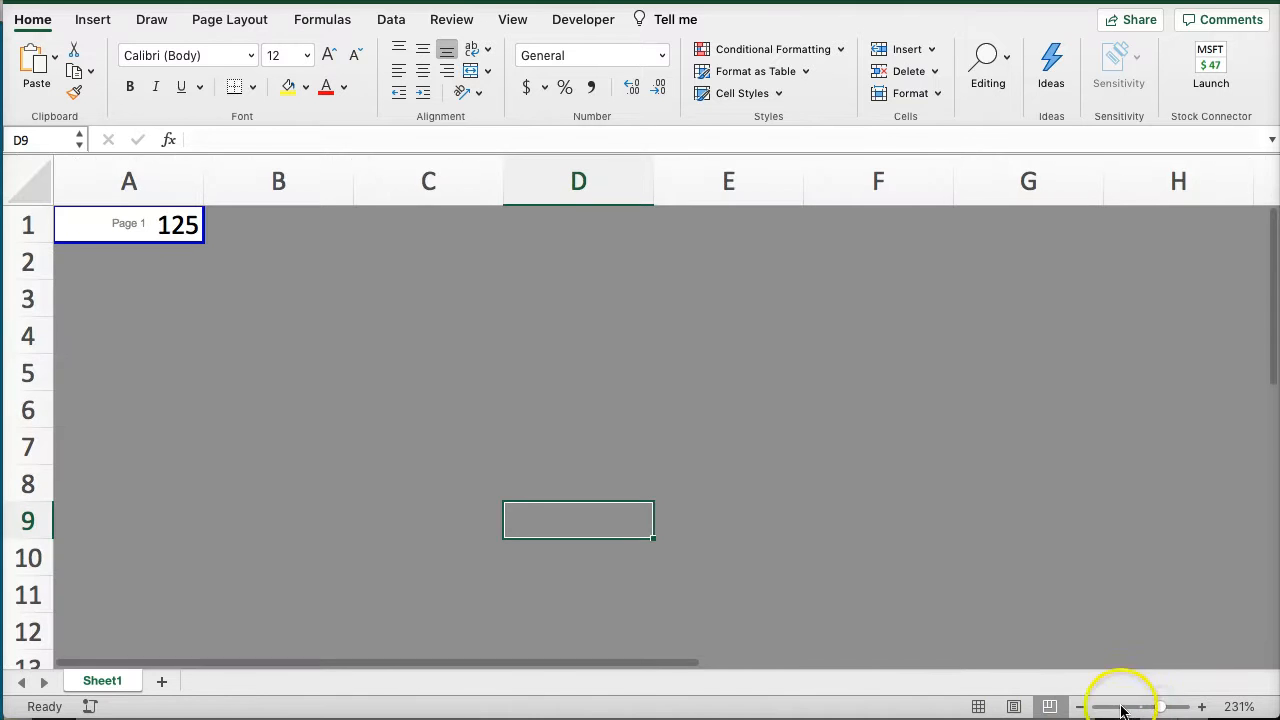
left_click(1014, 707)
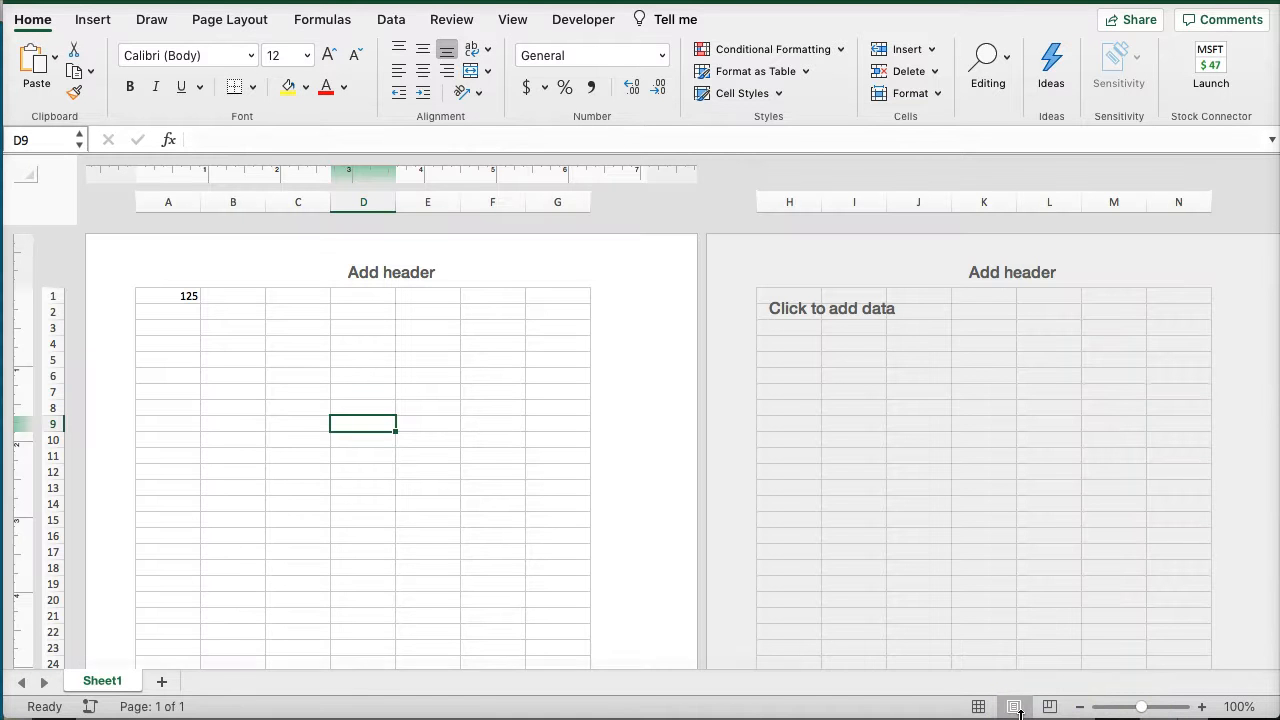
left_click(1049, 707)
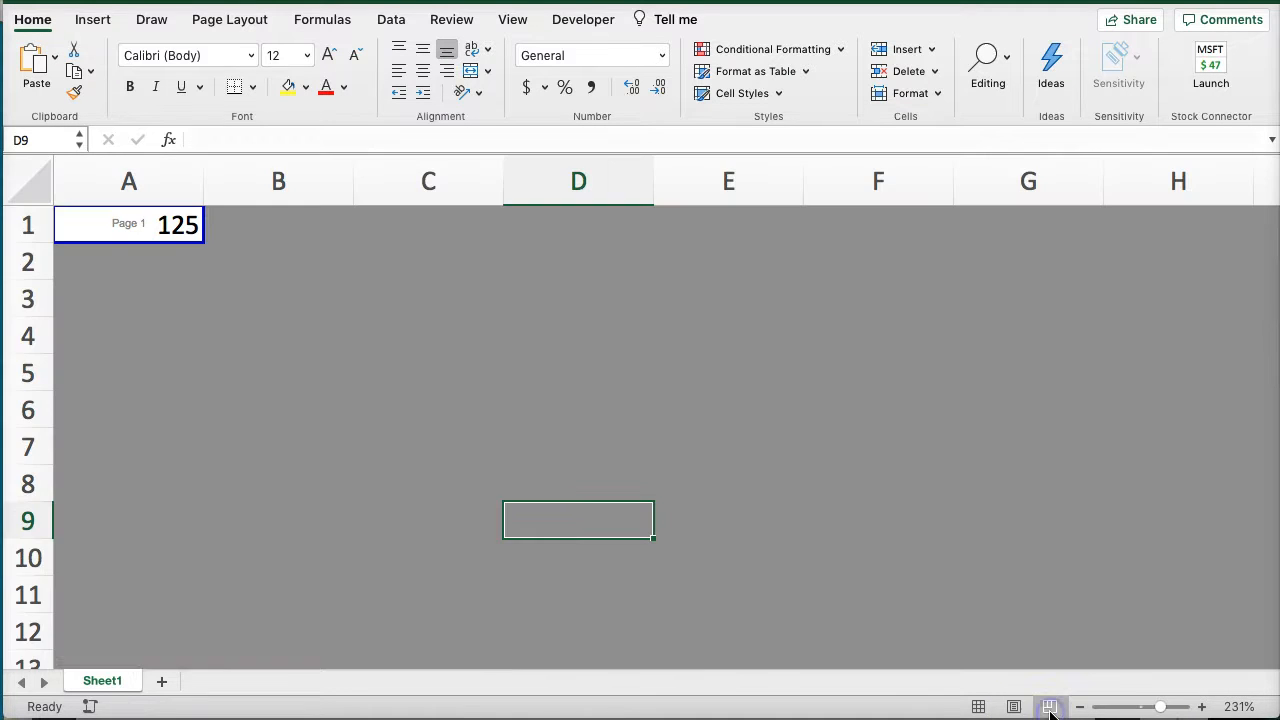
left_click(1014, 707)
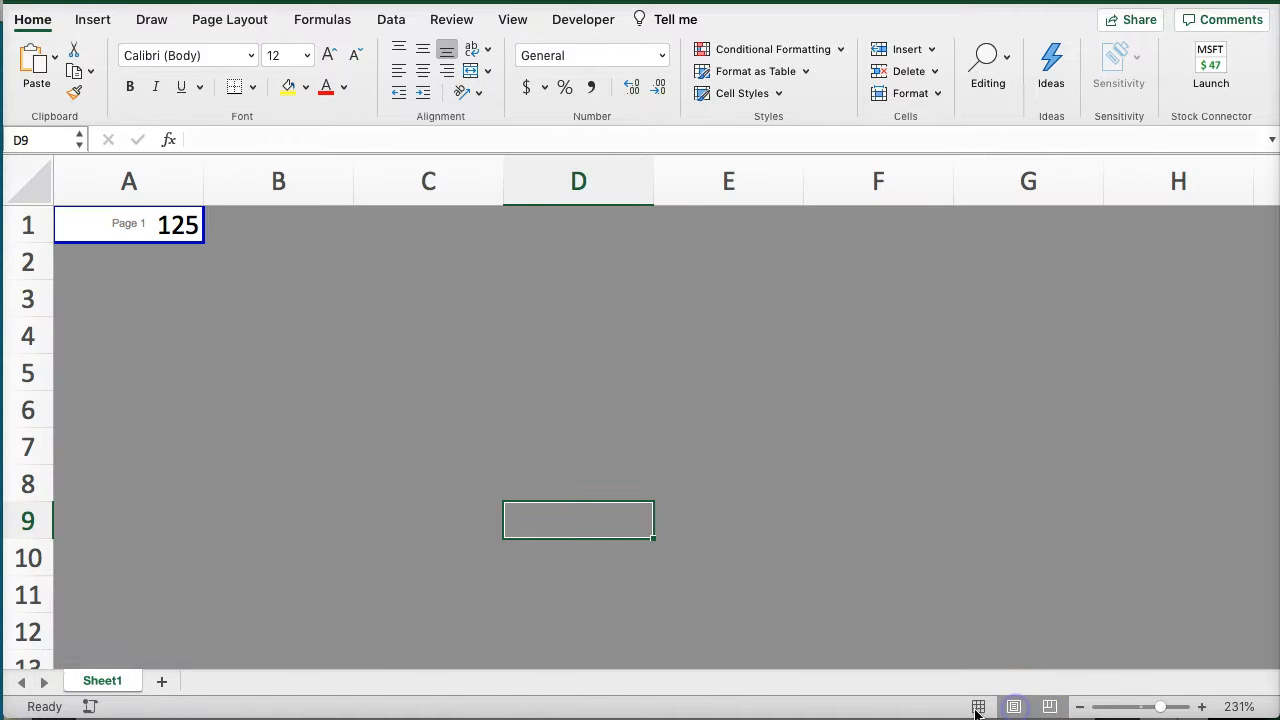
left_click(978, 707)
left_click(983, 709)
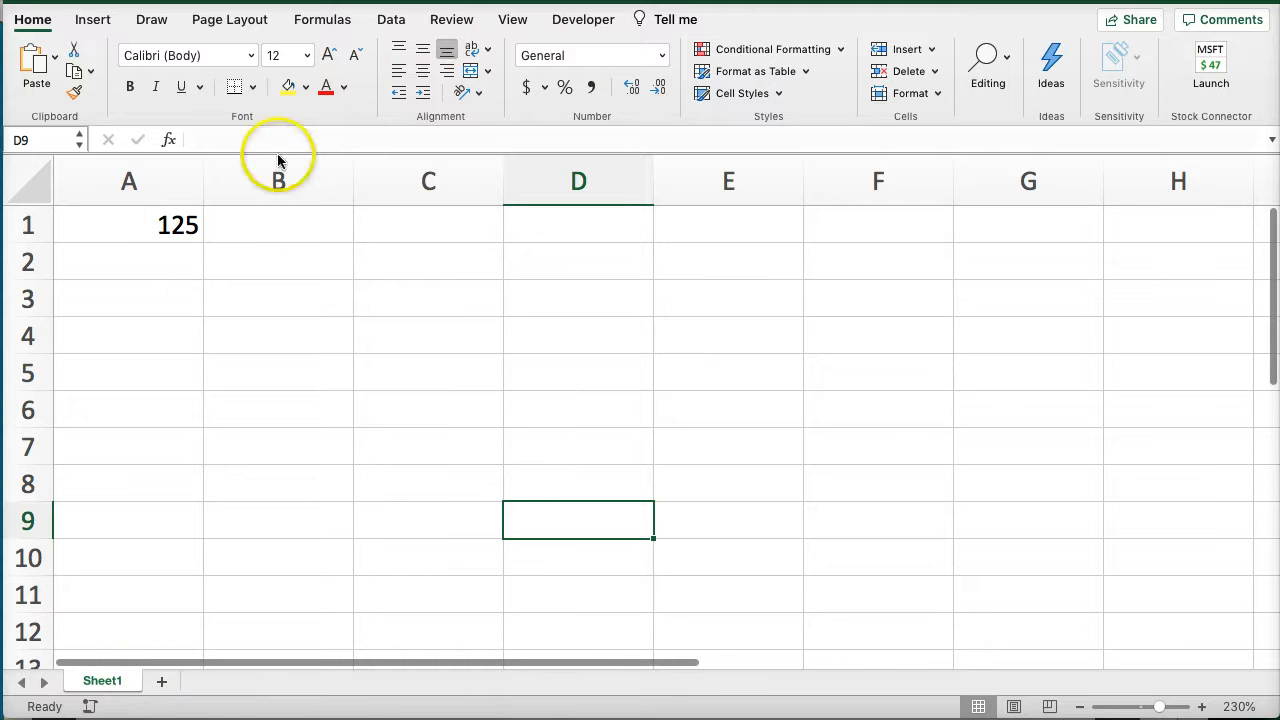
- Add two new worksheets to the workbook and rename the last one NAME
left_click(161, 681)
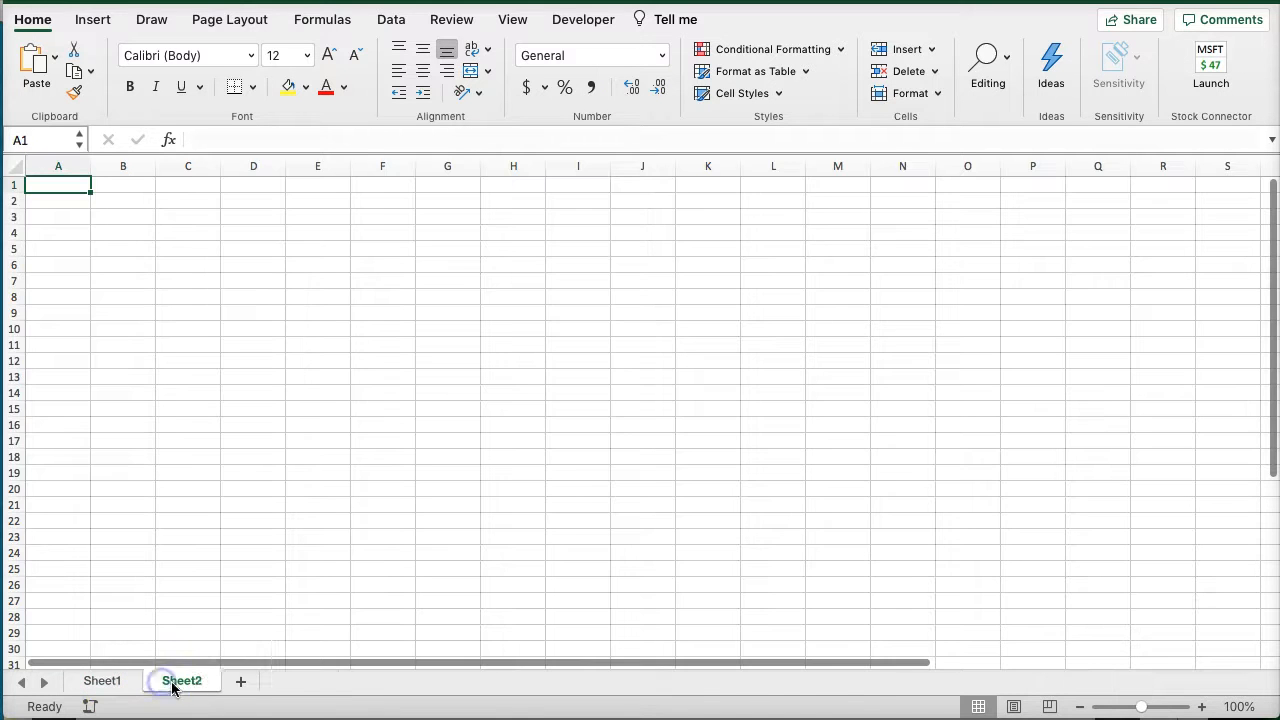
left_click(242, 681)
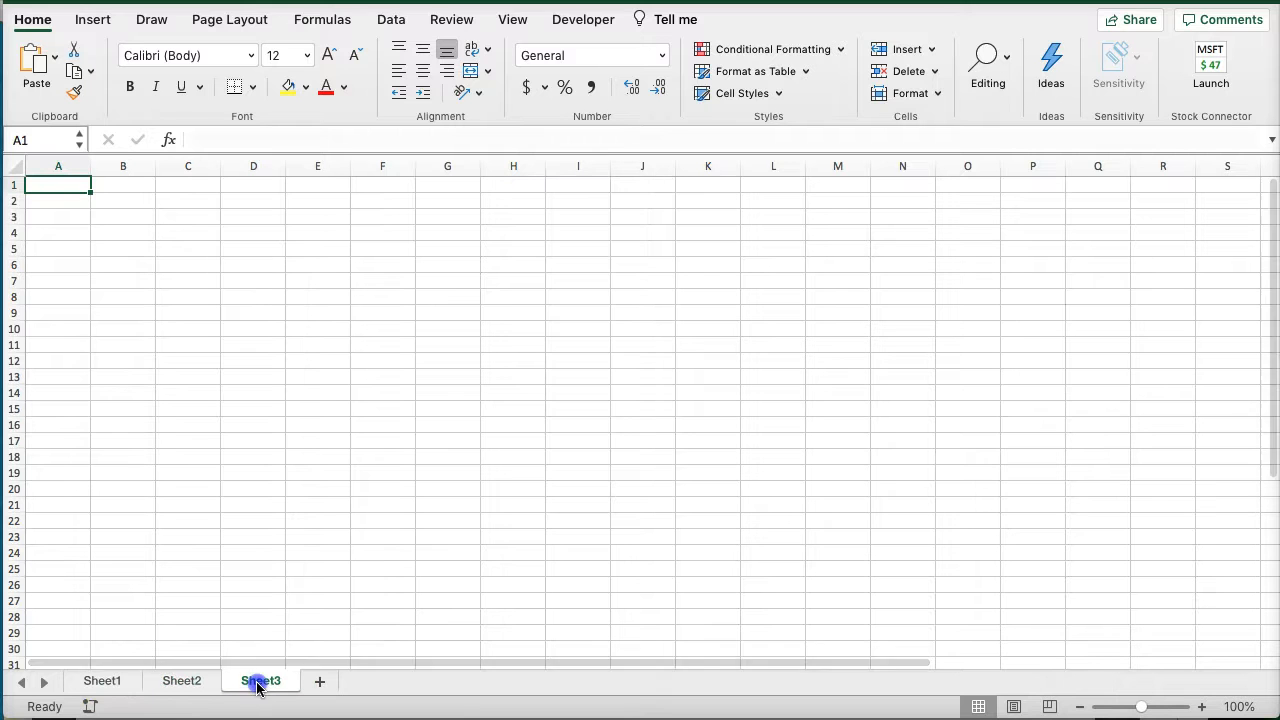
double_click(256, 683)
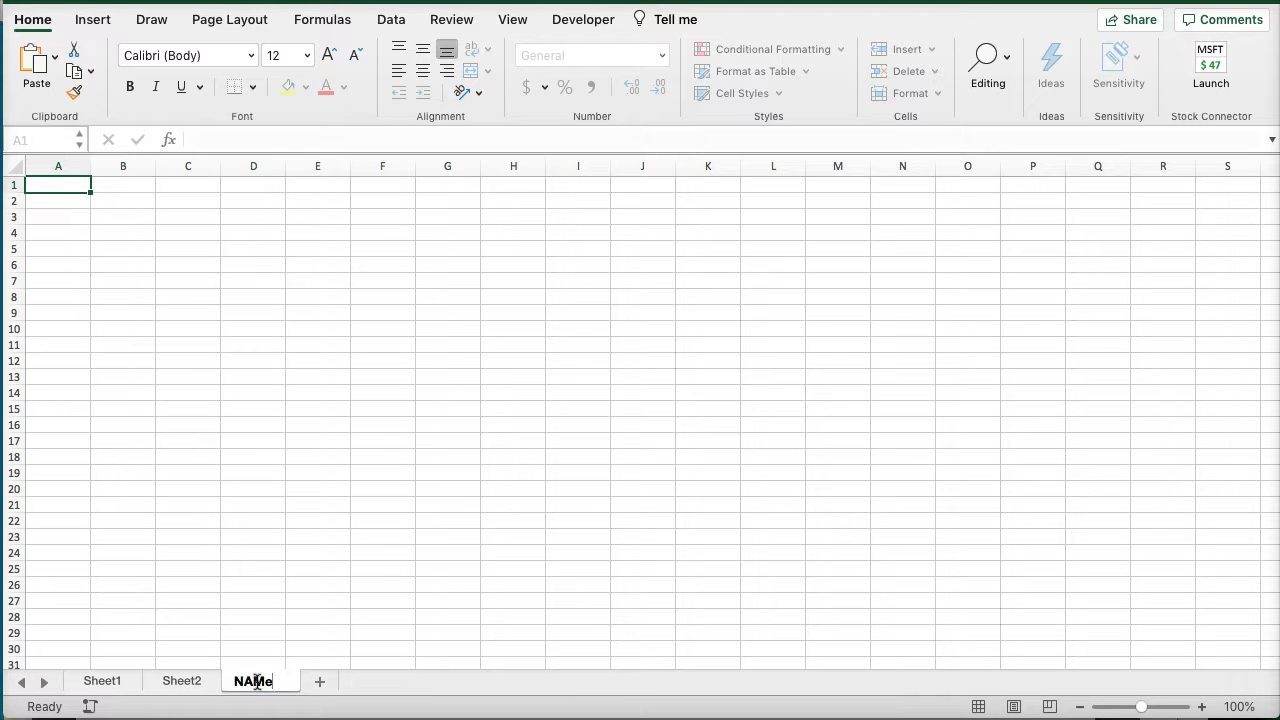
type("NAME")
left_click(250, 603)
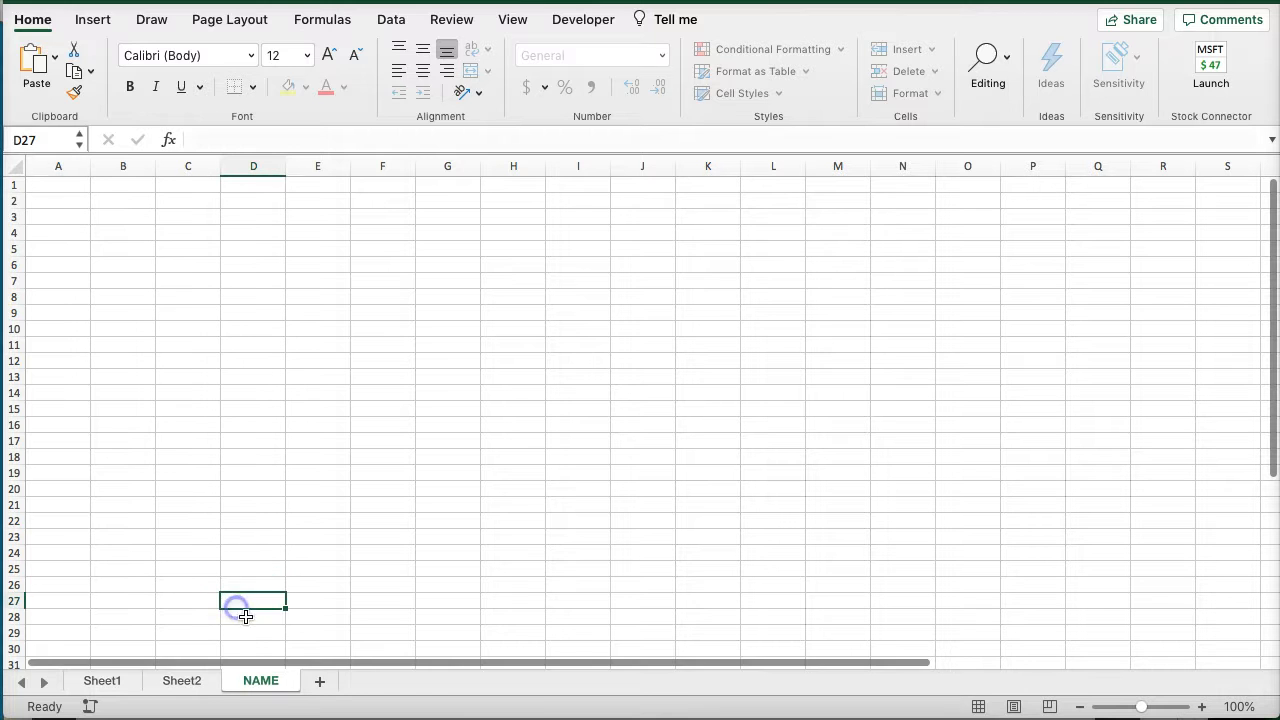
- Color the NAME worksheet's tab orange and switch to Sheet2
right_click(257, 680)
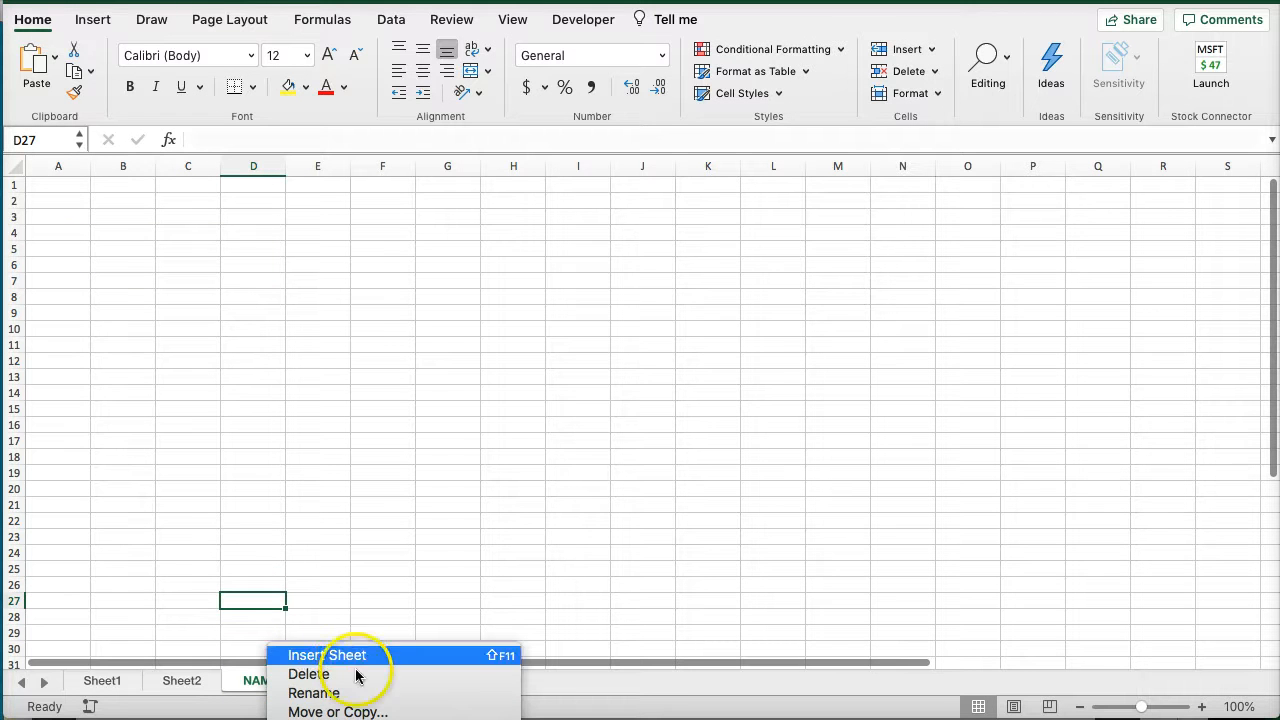
mouse_move(330, 719)
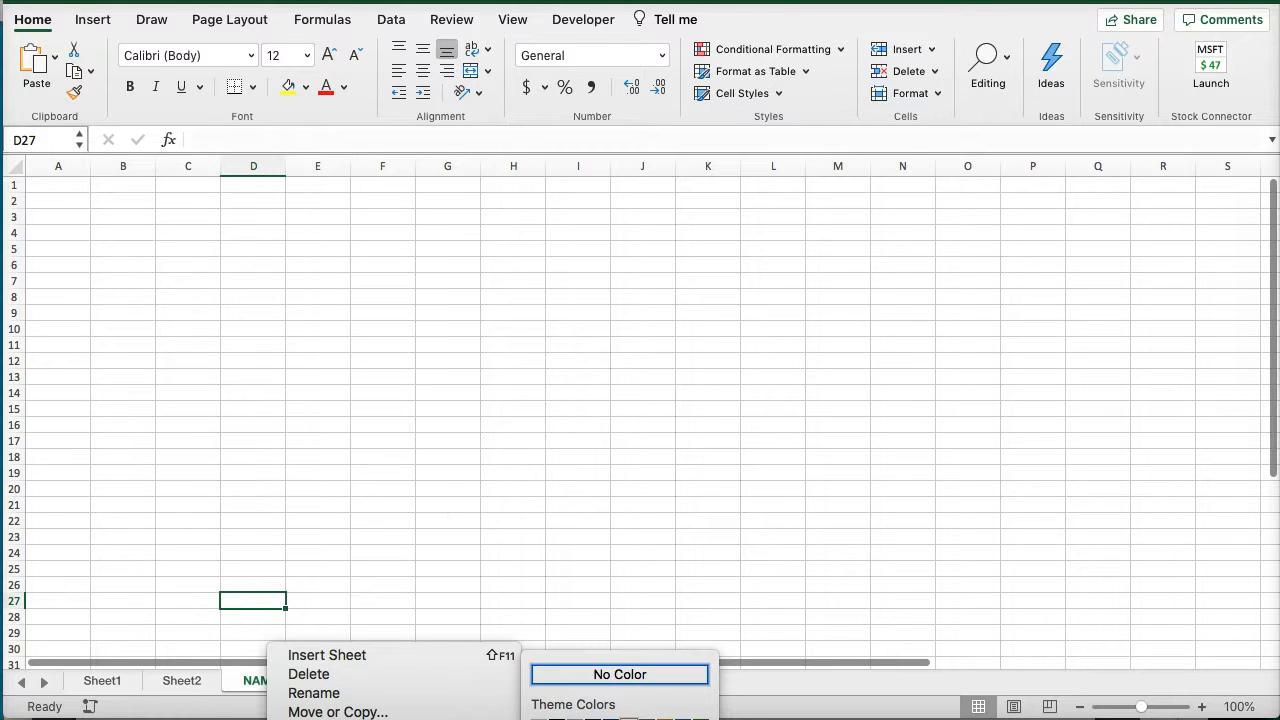
left_click(630, 719)
left_click(272, 445)
left_click(190, 681)
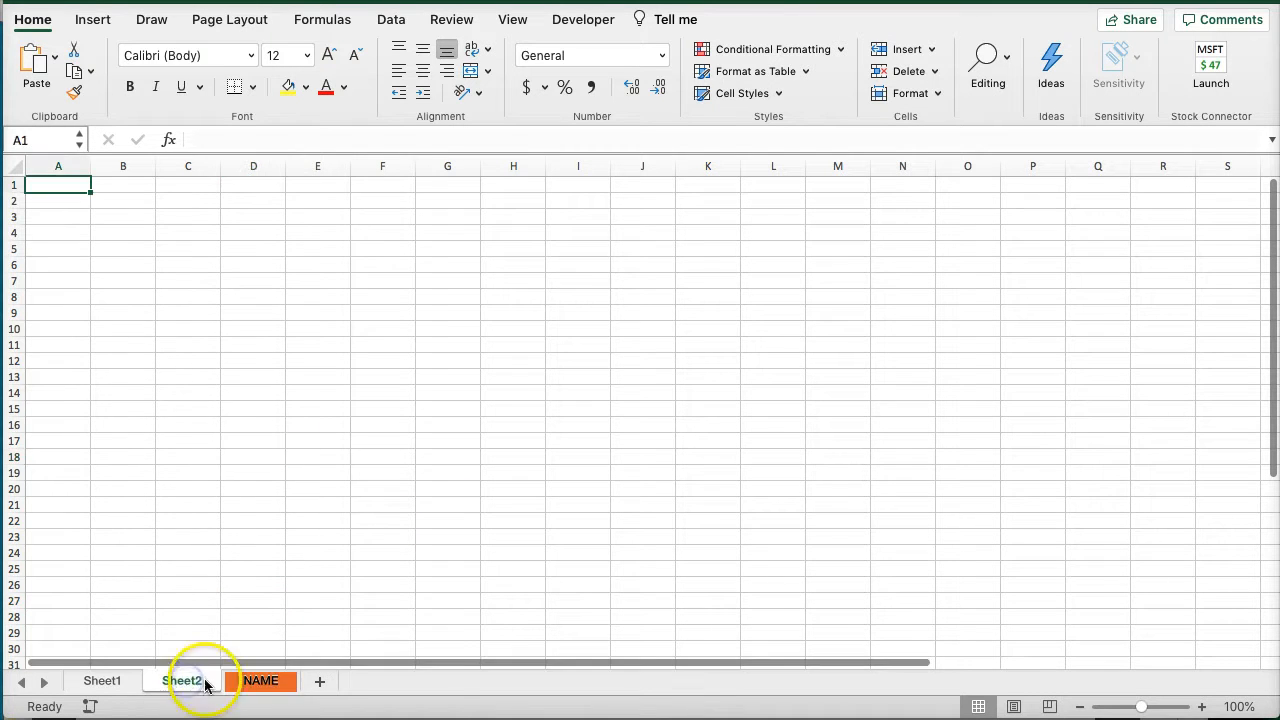
right_click(190, 680)
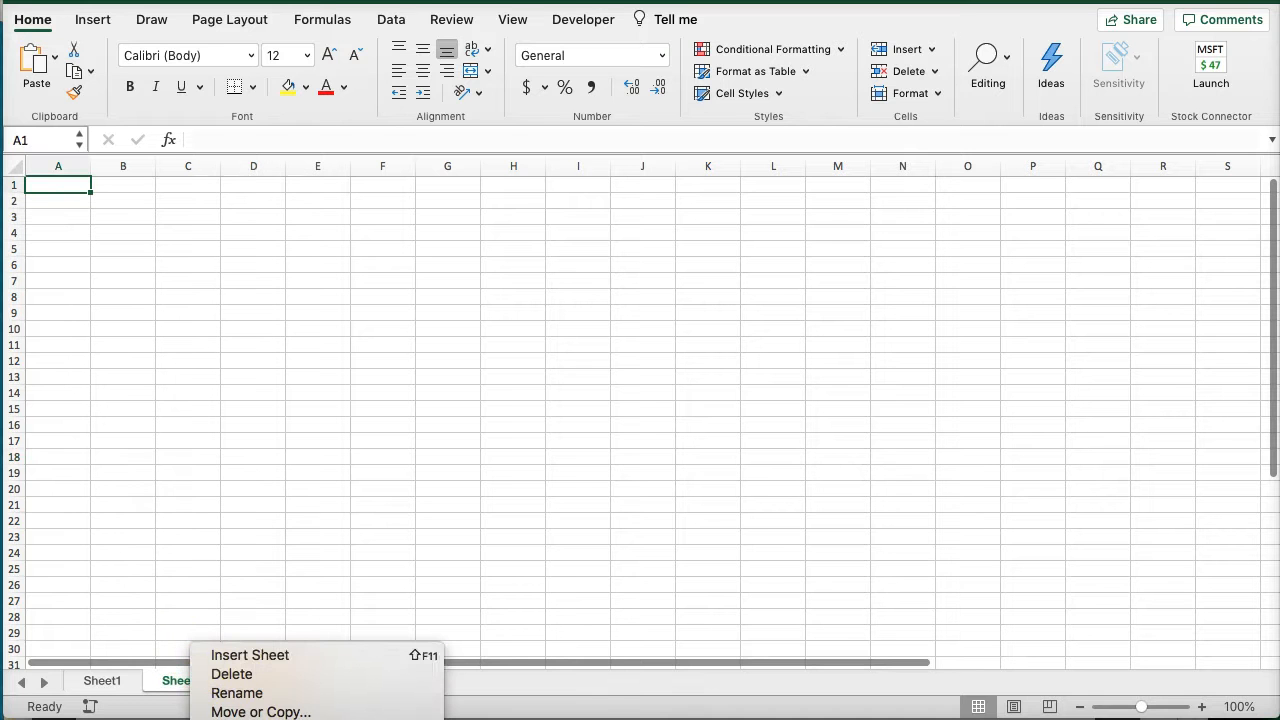
left_click(186, 423)
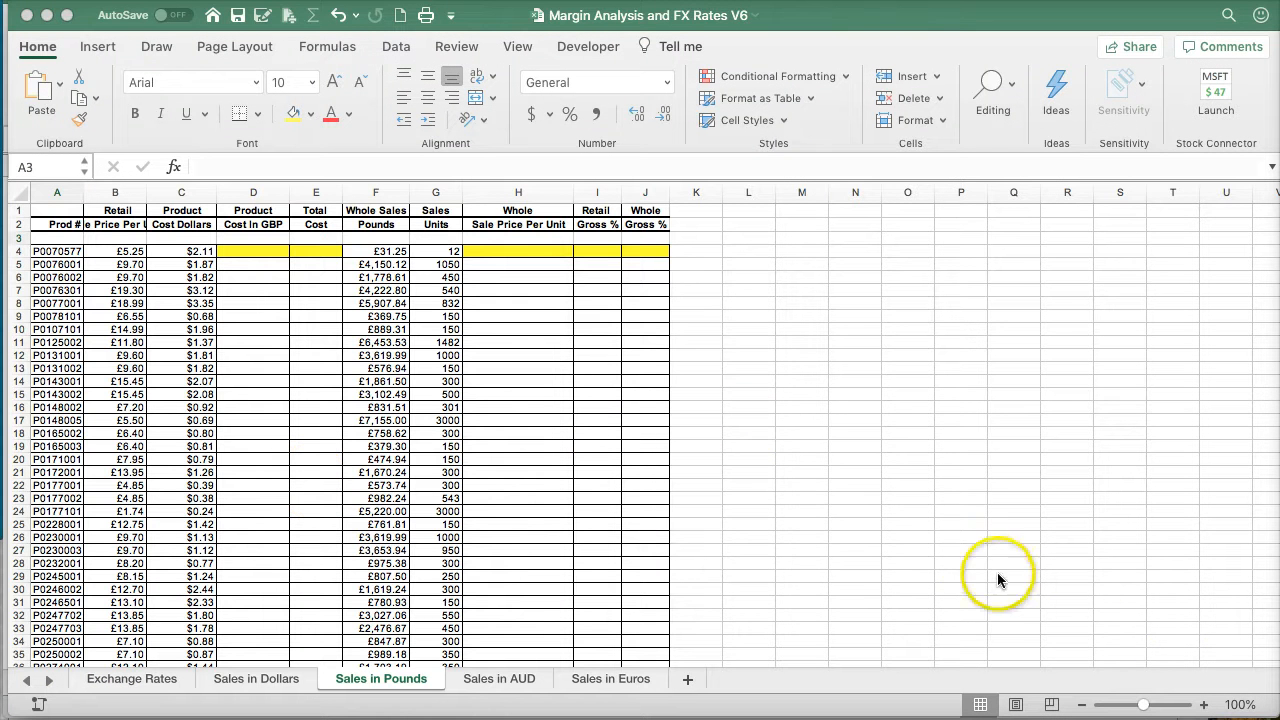
- Magnify the Sales in Pounds sheet to 180% and look at the available paste options
left_click(1205, 705)
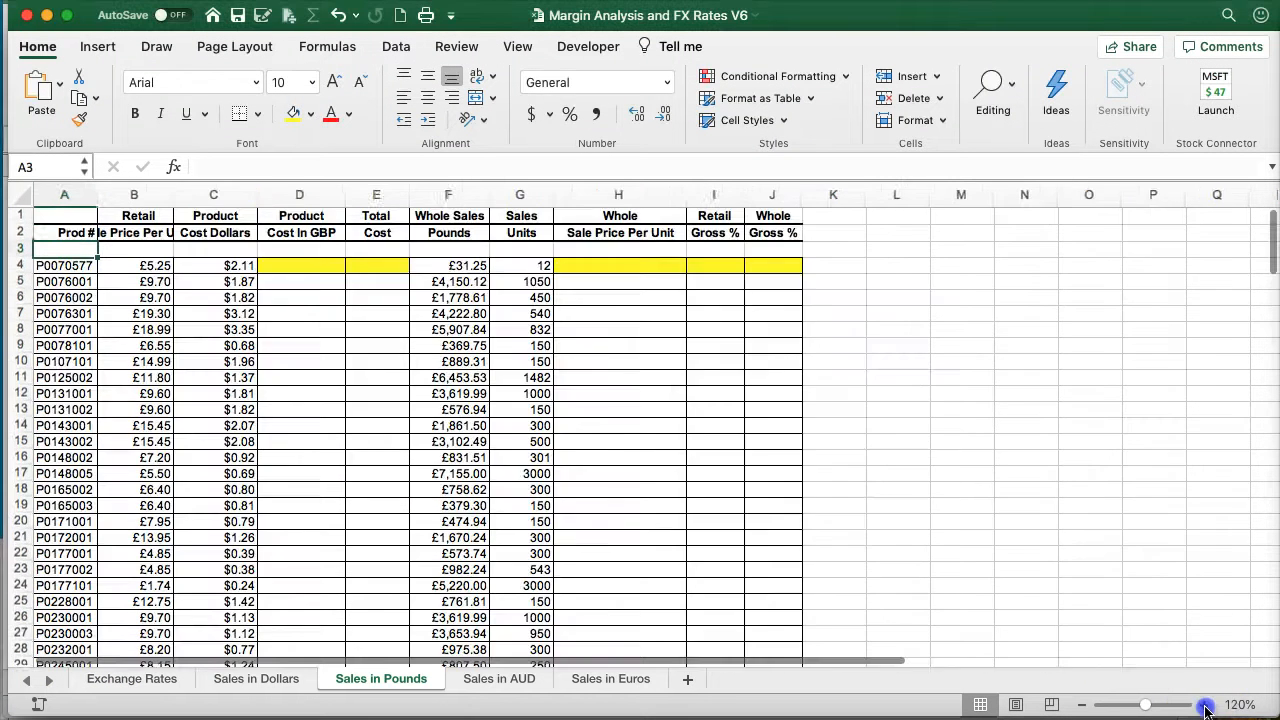
left_click(1205, 705)
left_click(1205, 705)
left_click(1205, 705)
left_click(1205, 705)
left_click(1205, 705)
left_click(1205, 705)
left_click(1205, 705)
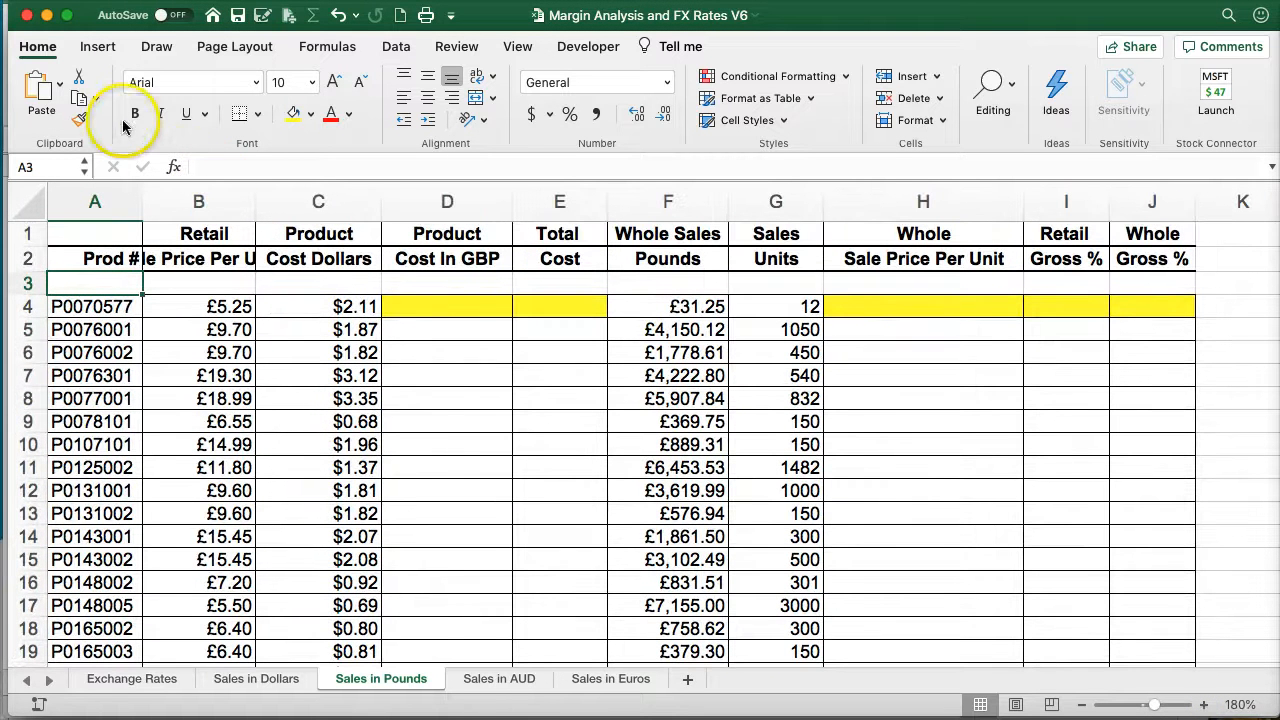
left_click(58, 94)
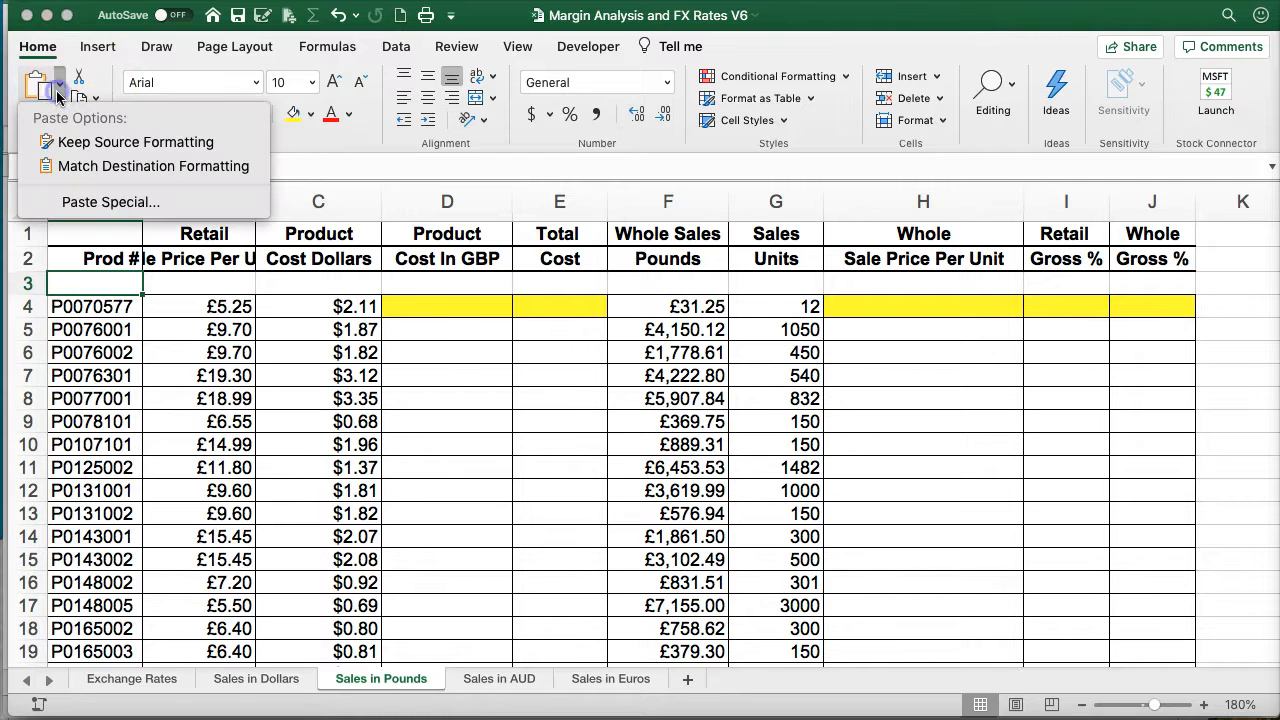
left_click(116, 293)
- Select the product numbers in A4:A7 and look at the available copy options
left_click_drag(95, 306, 95, 375)
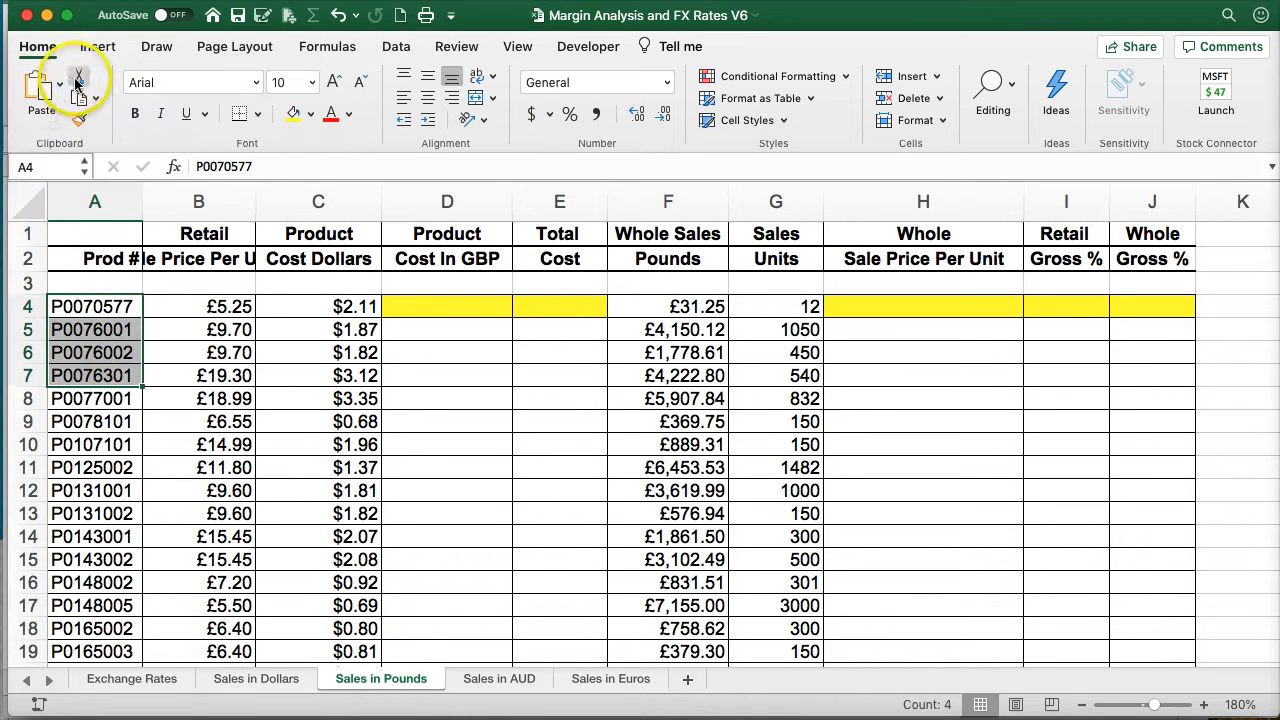
left_click(96, 103)
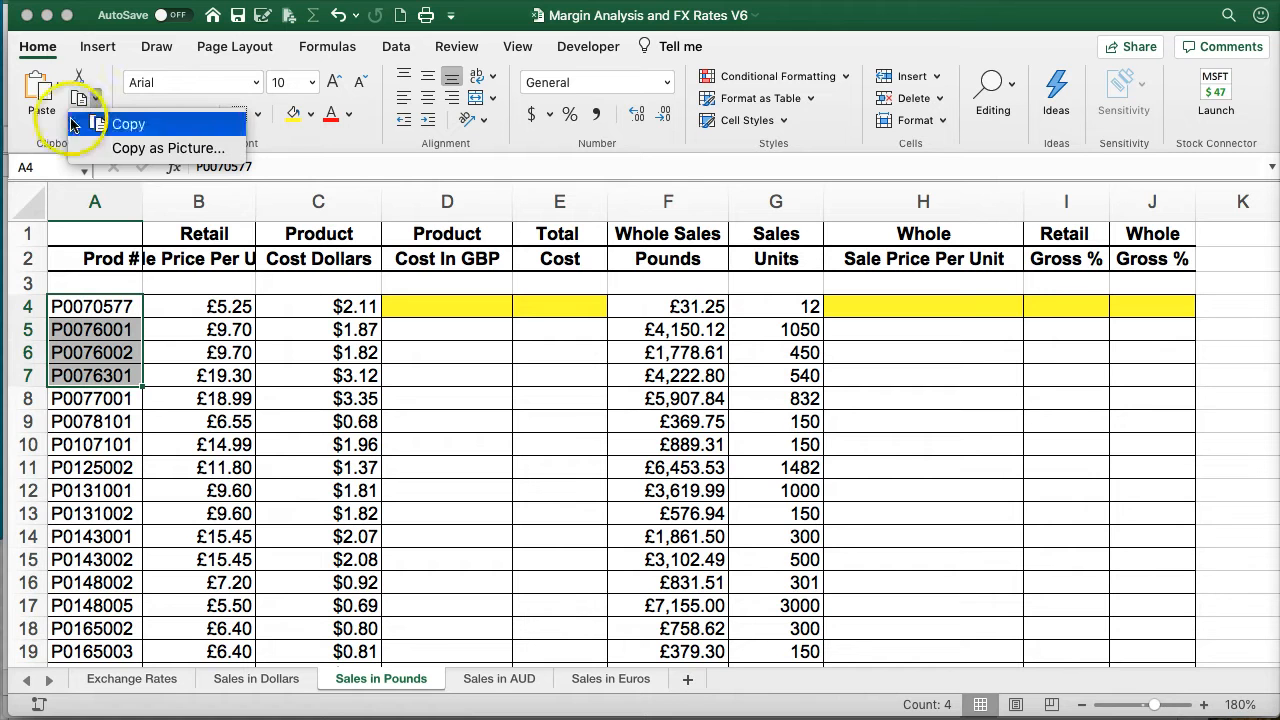
left_click(83, 157)
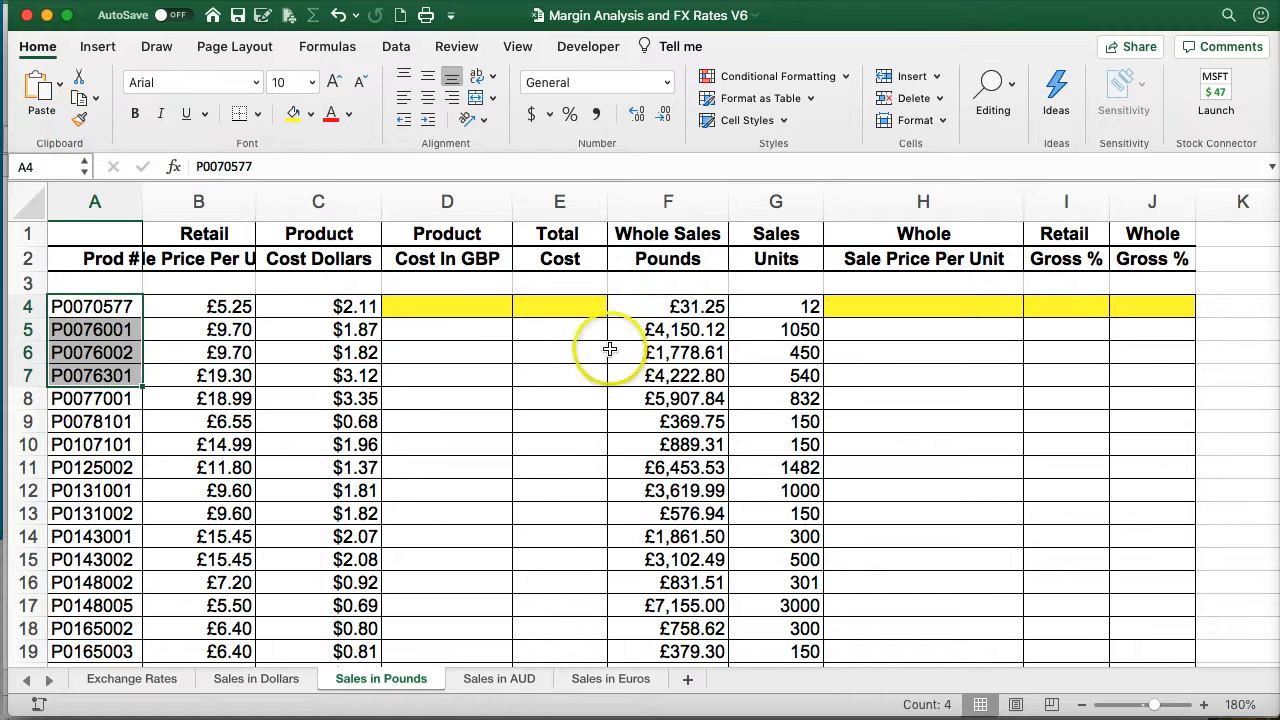
- Enter a formula in D4 multiplying C4 by G4 and fill it down the Product Cost In GBP column
left_click(444, 309)
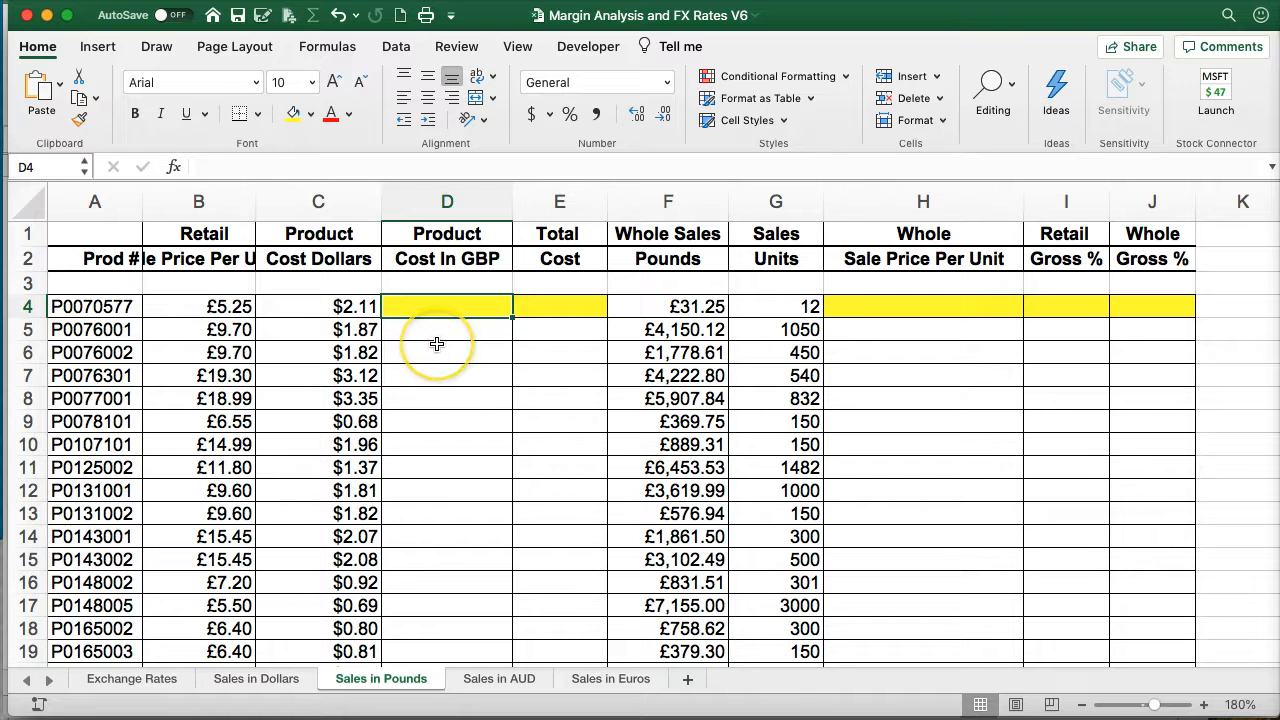
type("+")
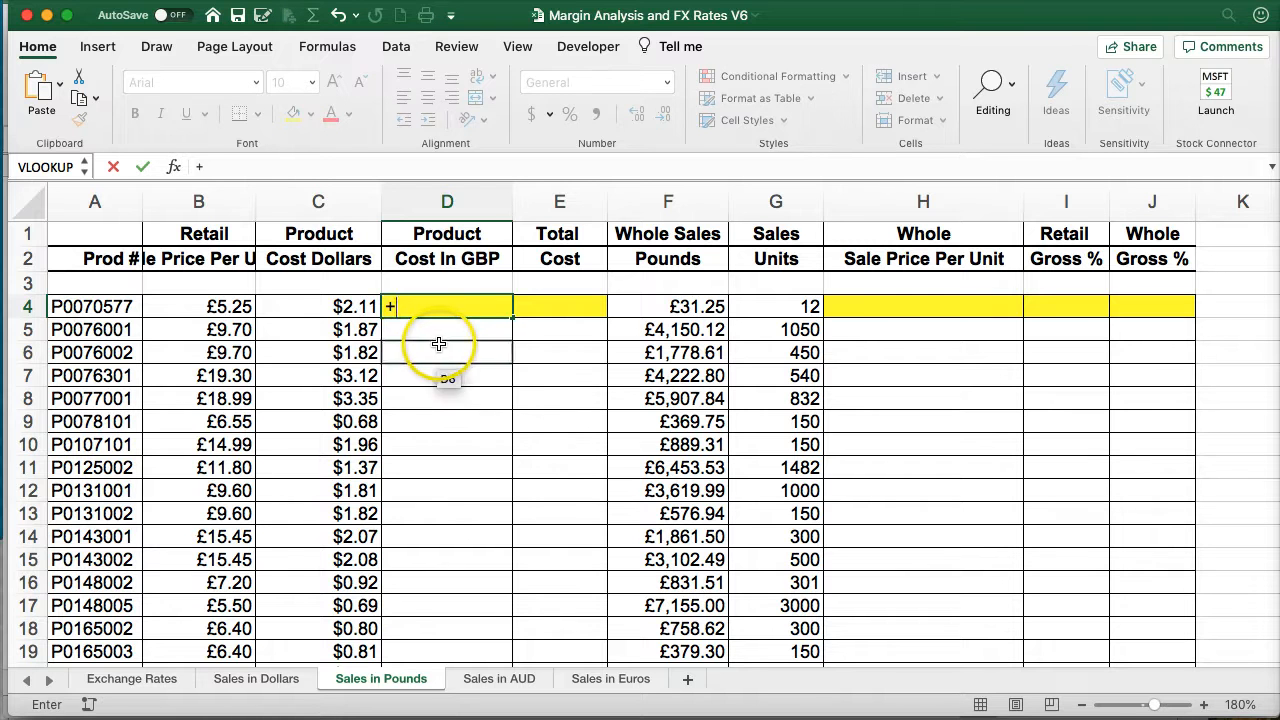
left_click(339, 306)
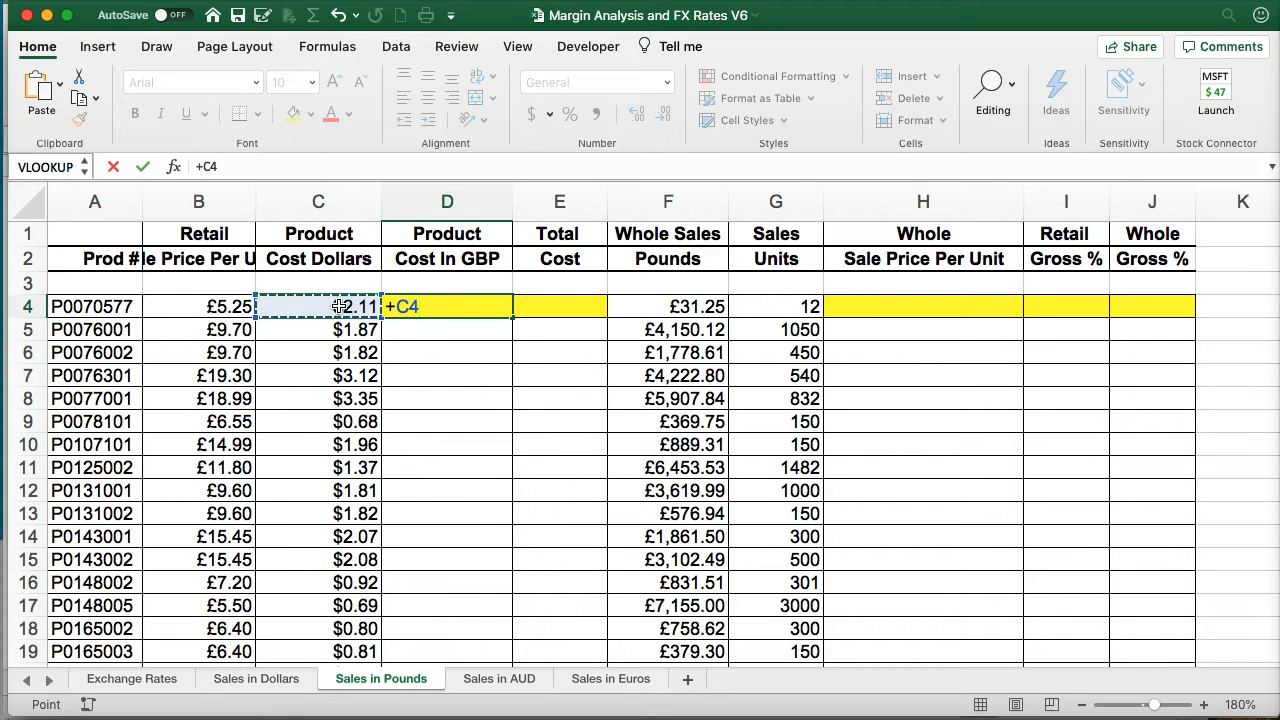
type("*")
left_click(750, 306)
key("Return")
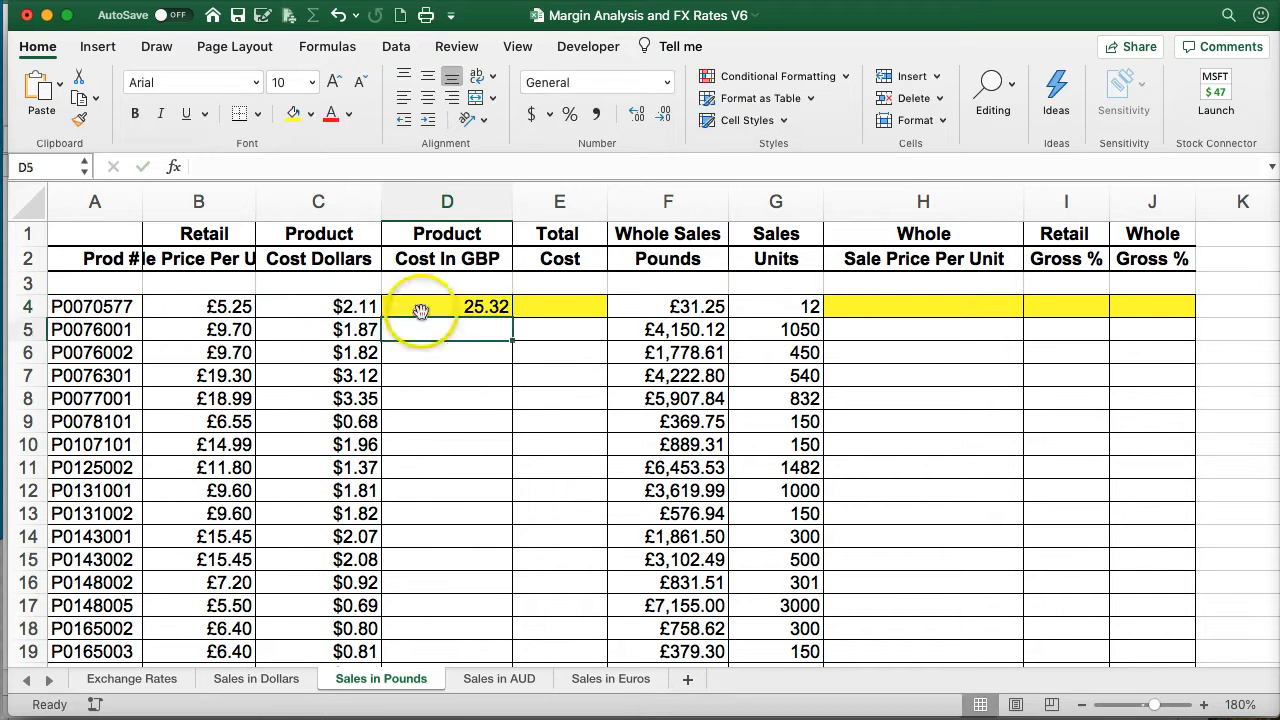
left_click(420, 311)
double_click(510, 317)
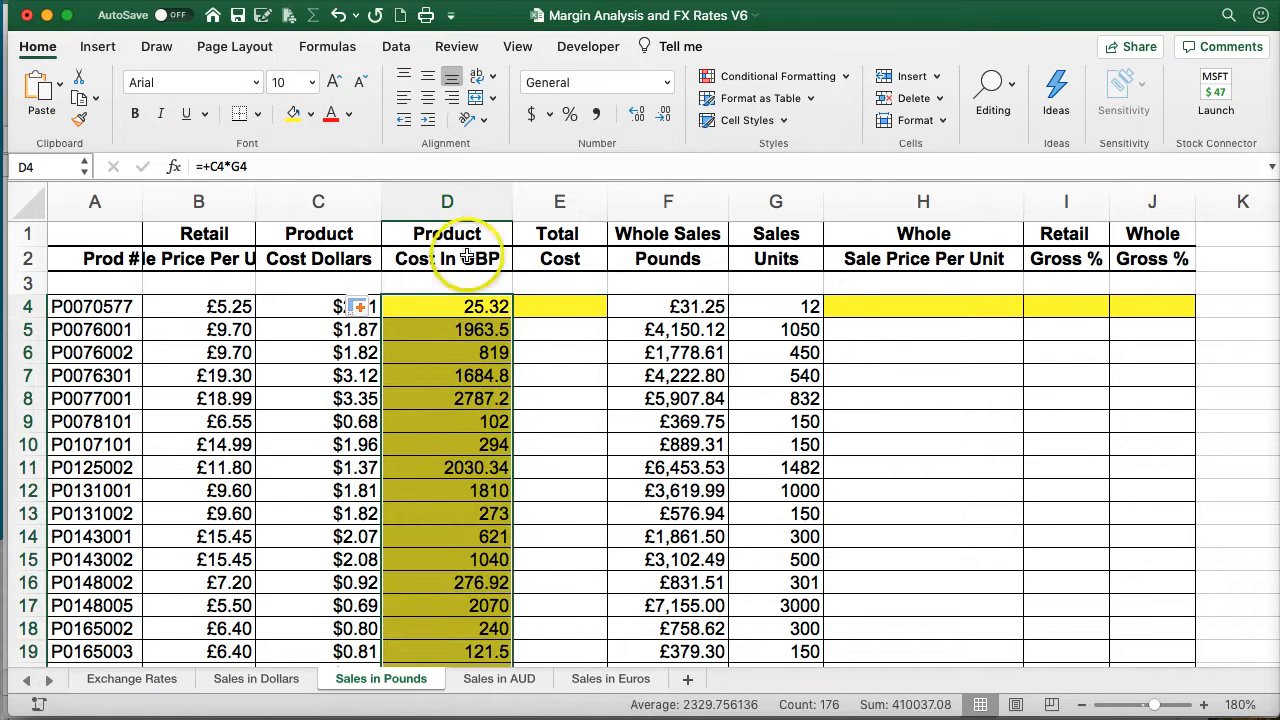
- Enter 25 in E4, reference it in E5 with =+E4, and fill that formula down the Total Cost column
left_click(540, 316)
type("25")
left_click(548, 341)
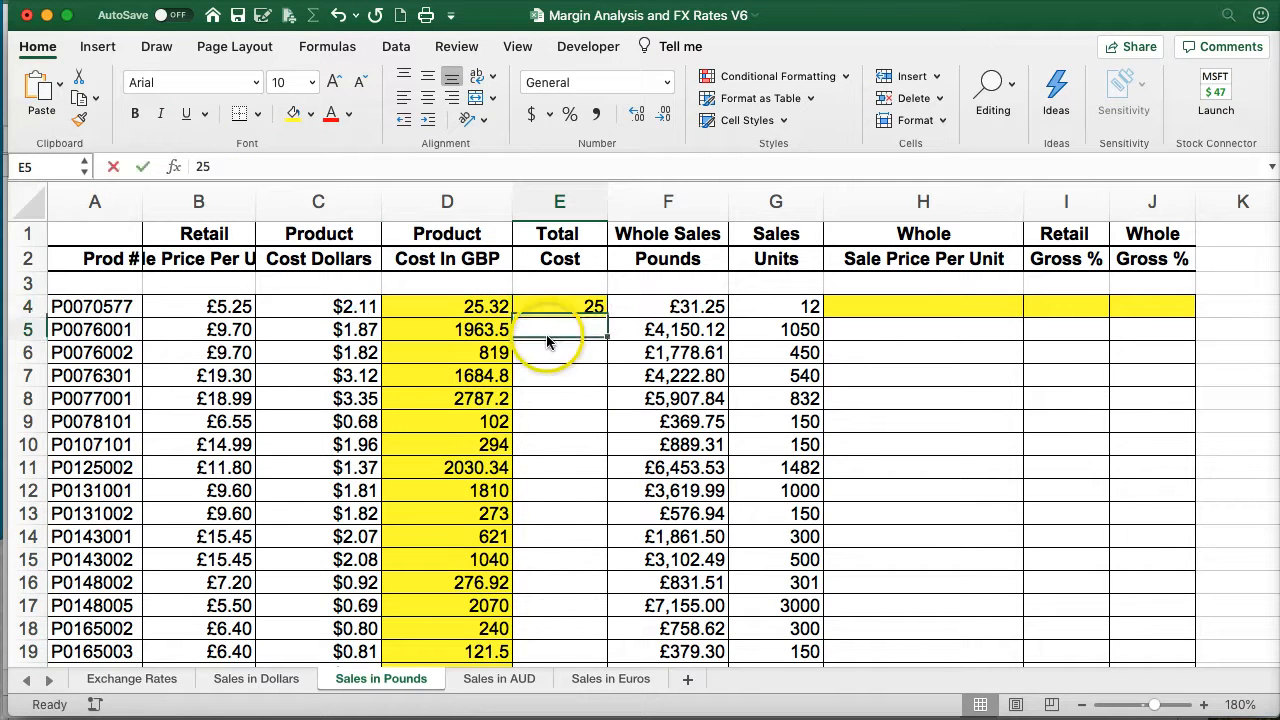
type("=+")
key("Up")
key("Return")
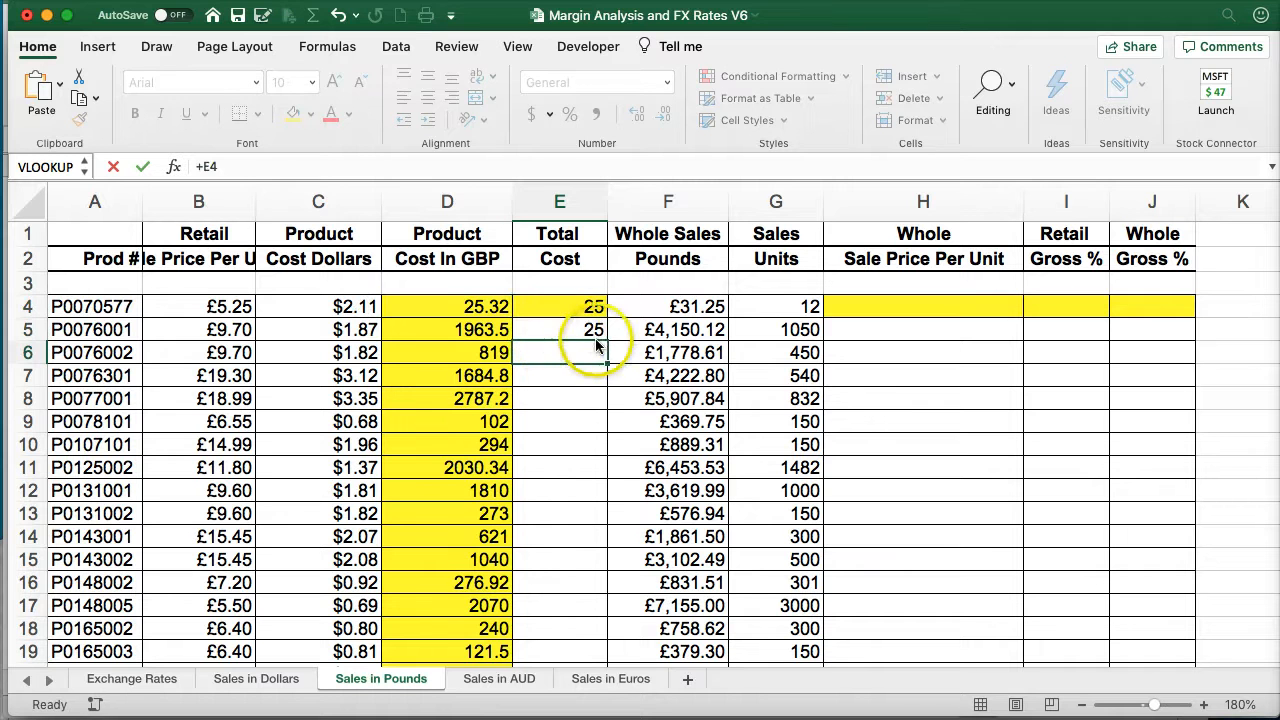
double_click(608, 341)
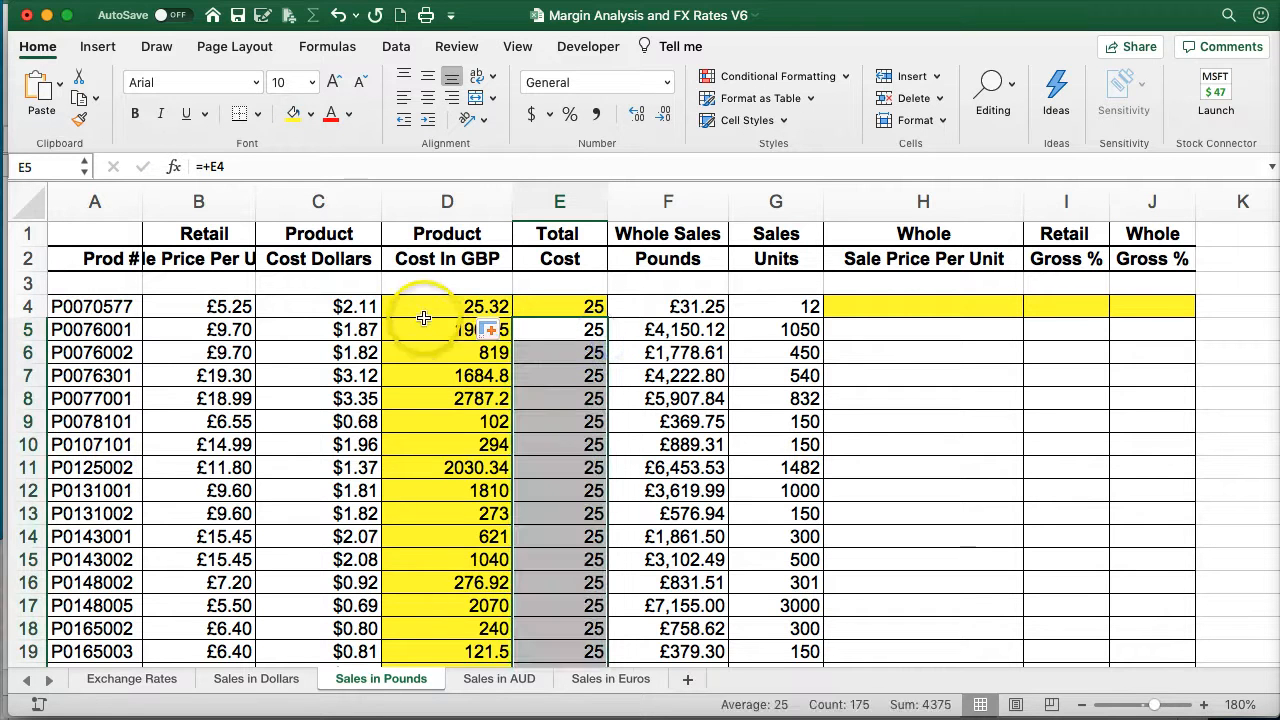
- Copy the formatting of the whole Product Cost In GBP column onto the Total Cost column with Format Painter
left_click(440, 307)
left_click(458, 200)
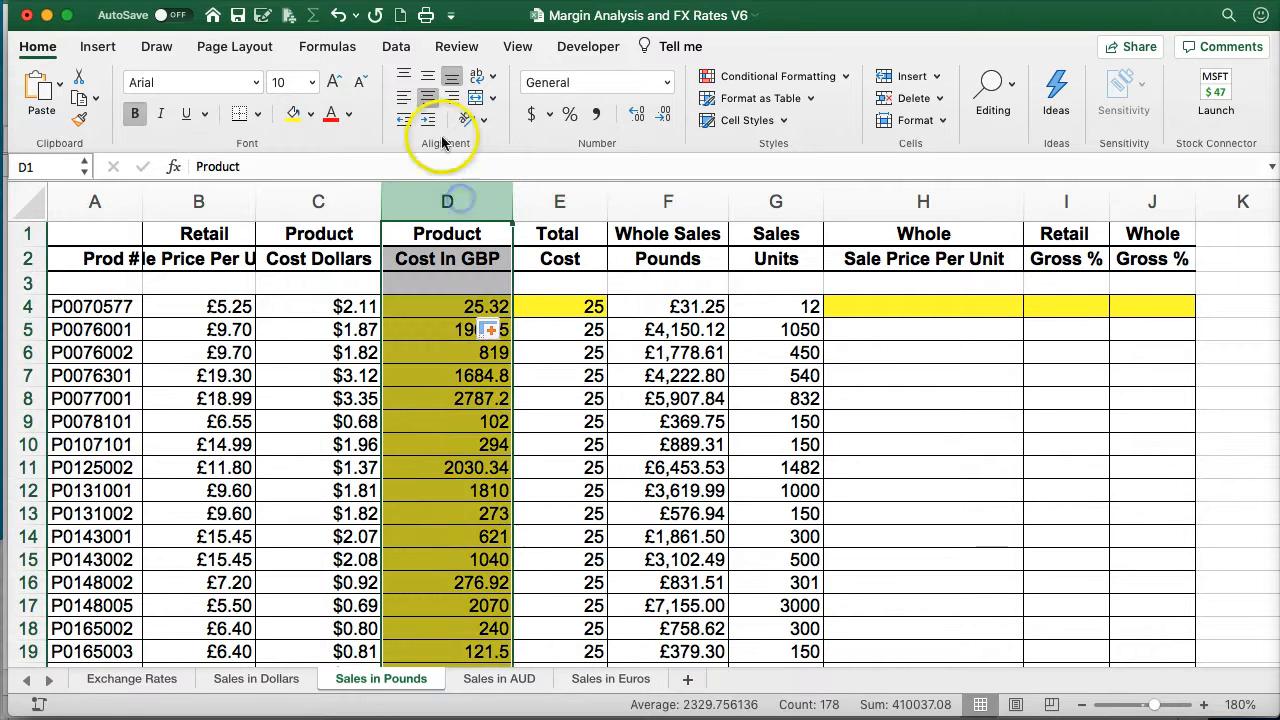
left_click(80, 120)
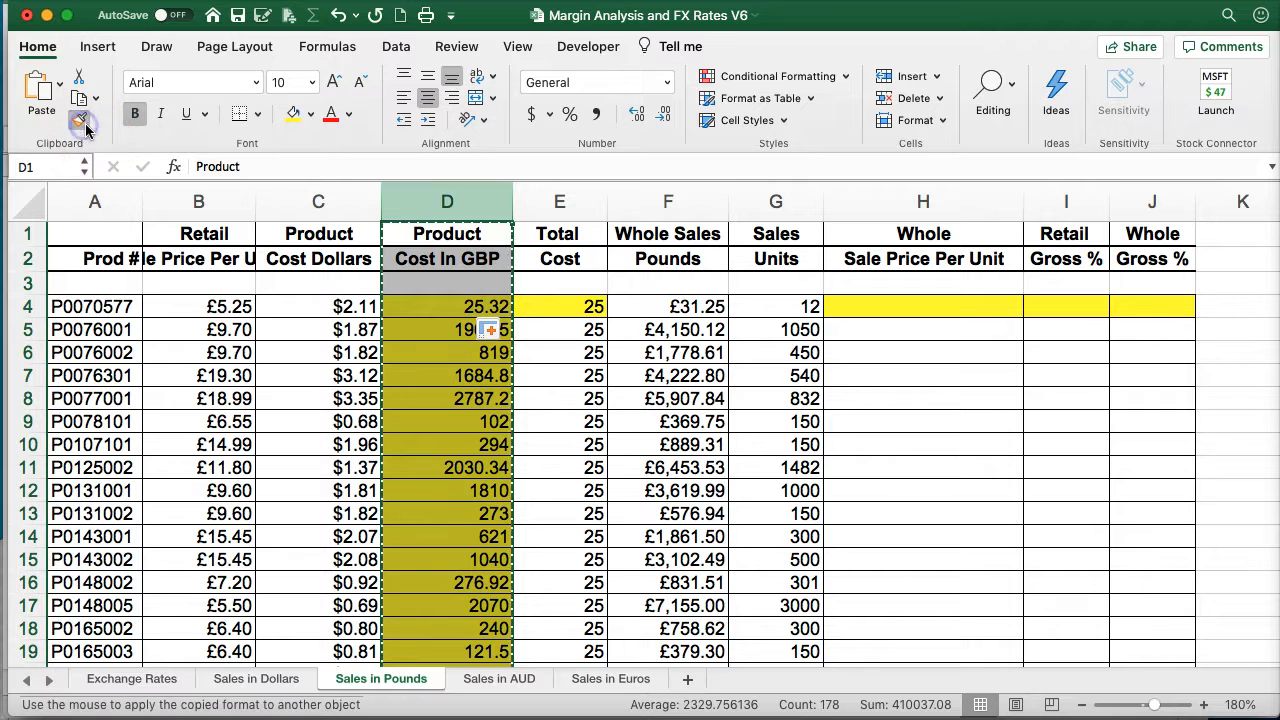
left_click(545, 203)
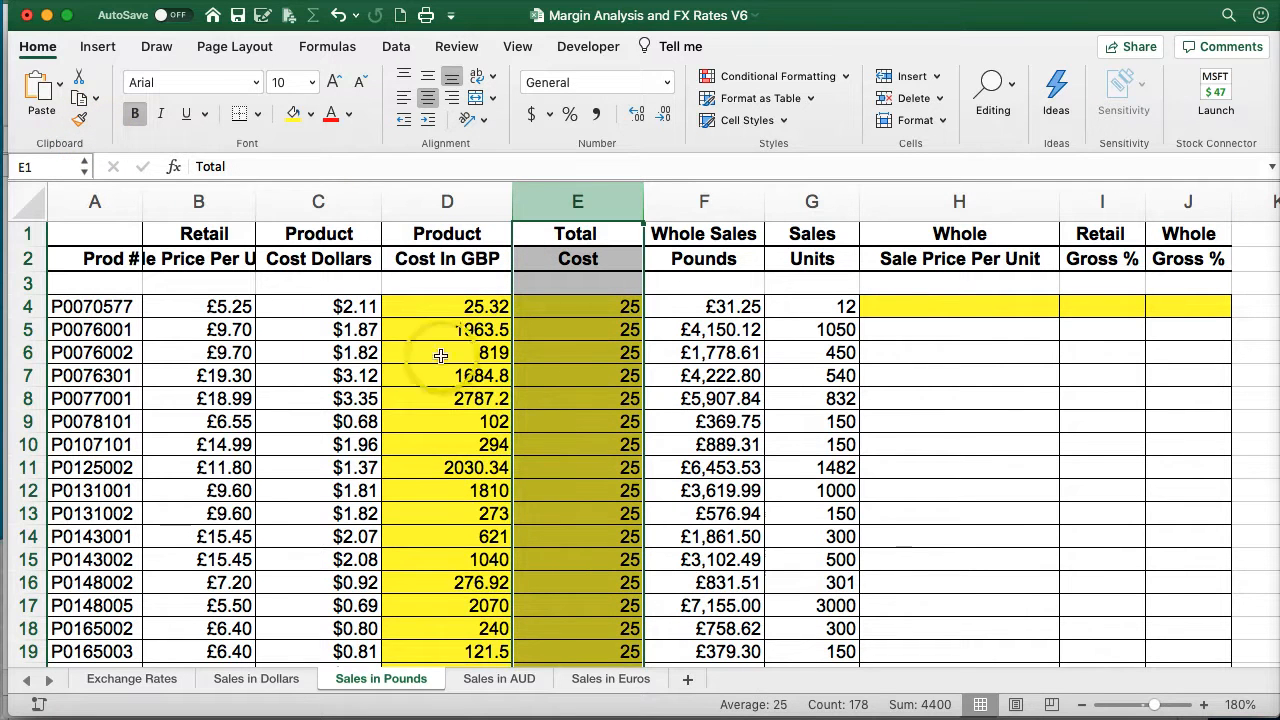
- Format the Product Cost In GBP column as £ English (United Kingdom) accounting values with no decimal places
left_click(423, 204)
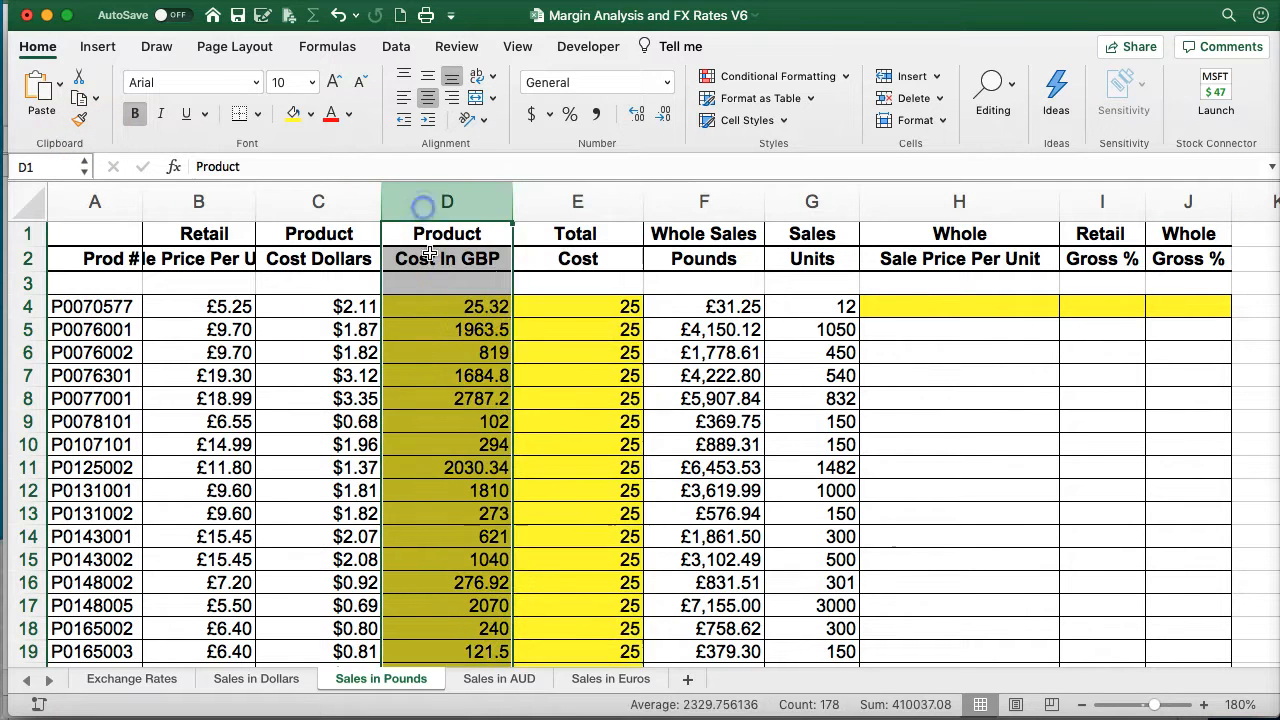
left_click(667, 82)
left_click(642, 185)
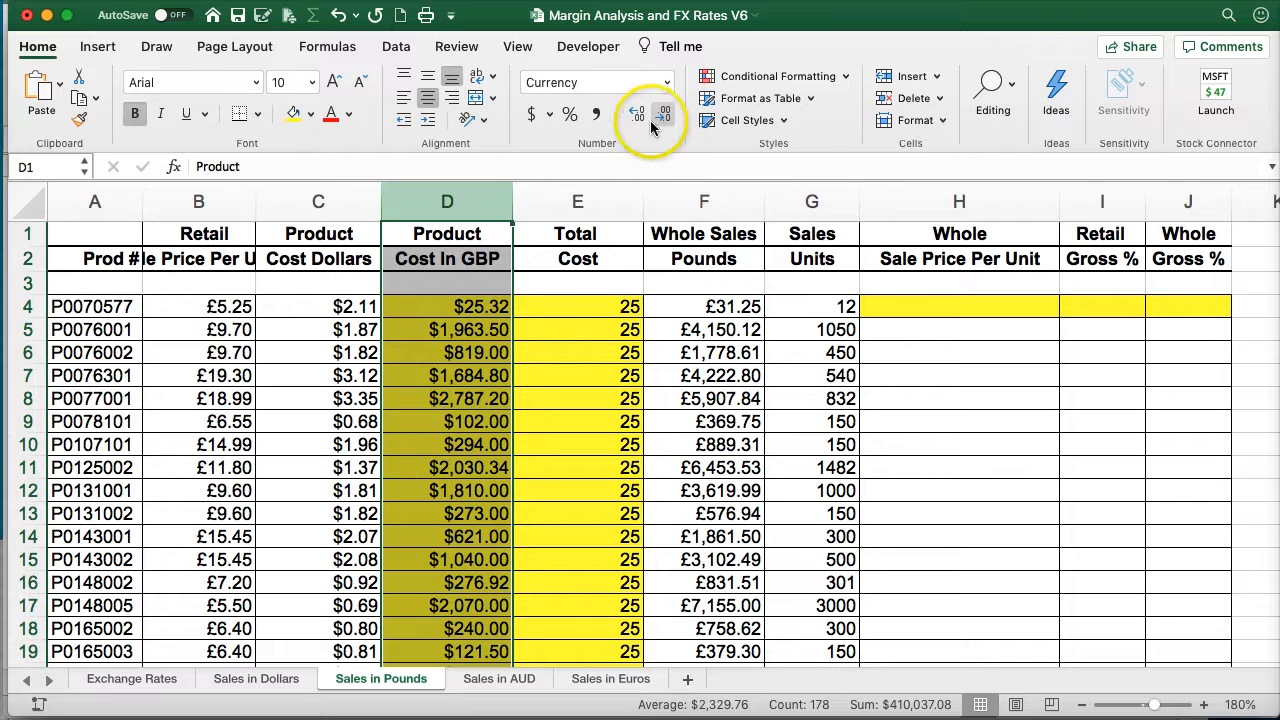
left_click(548, 118)
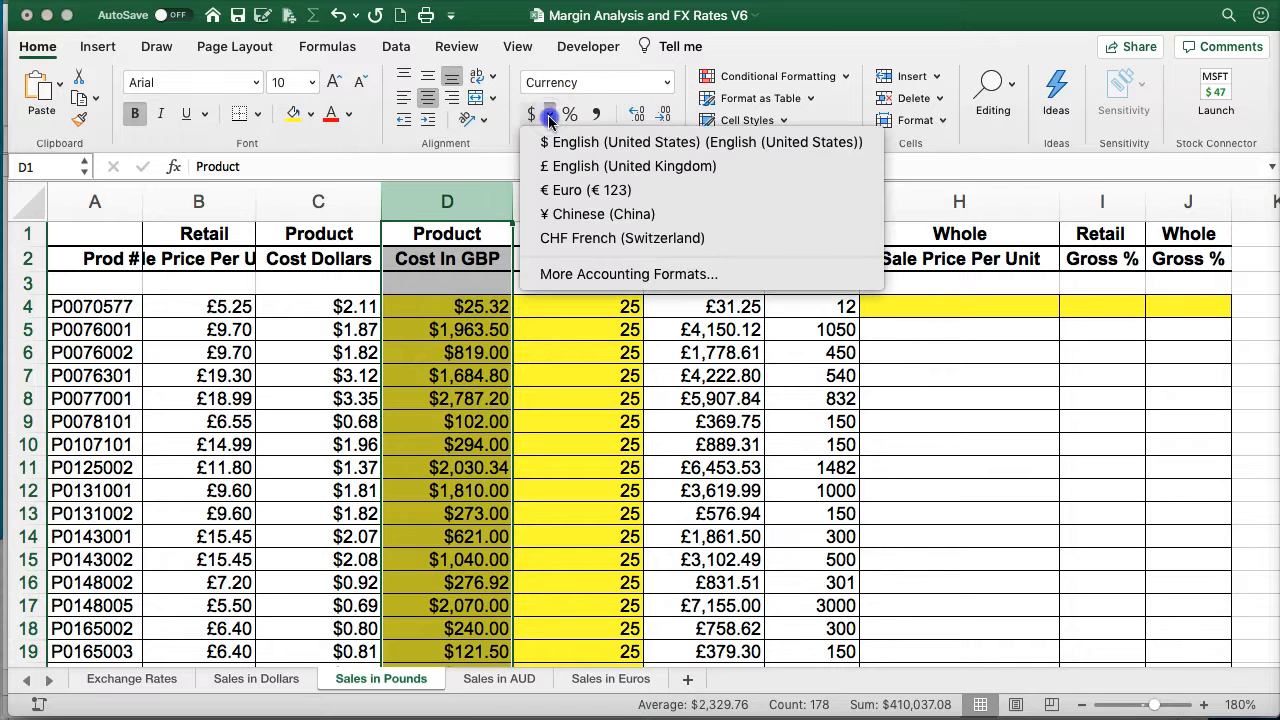
left_click(567, 167)
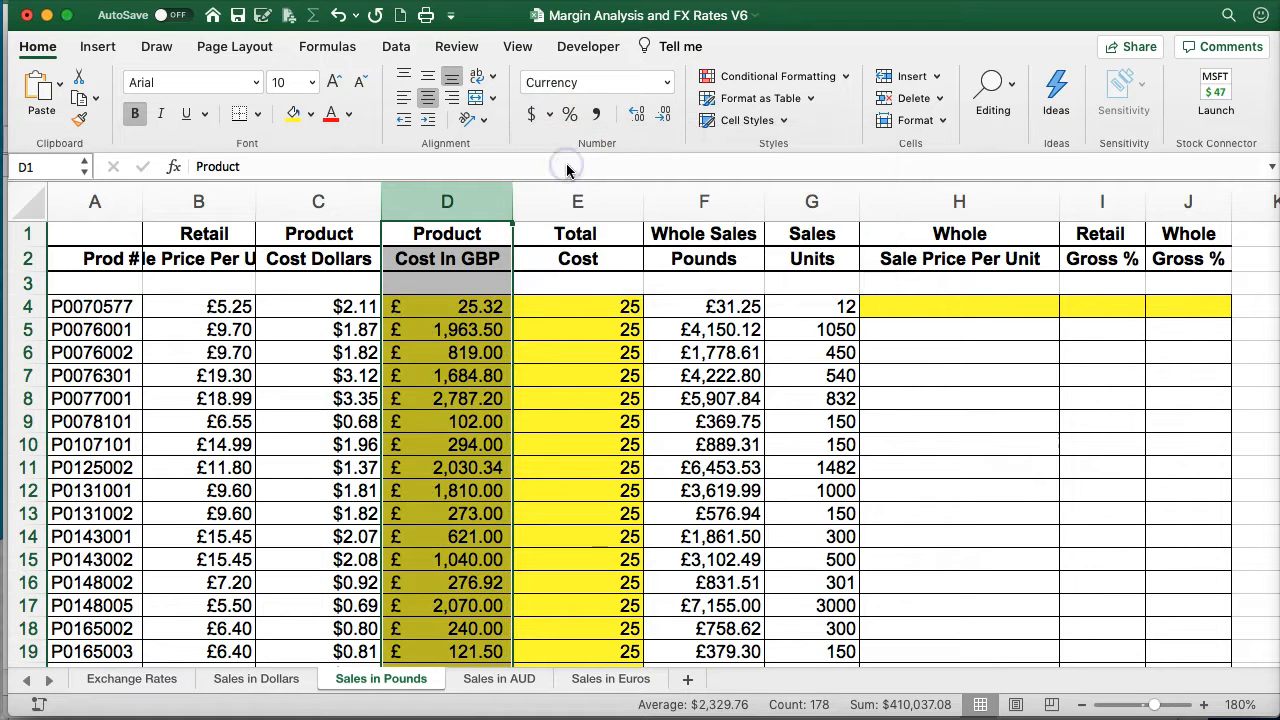
left_click(664, 118)
left_click(664, 118)
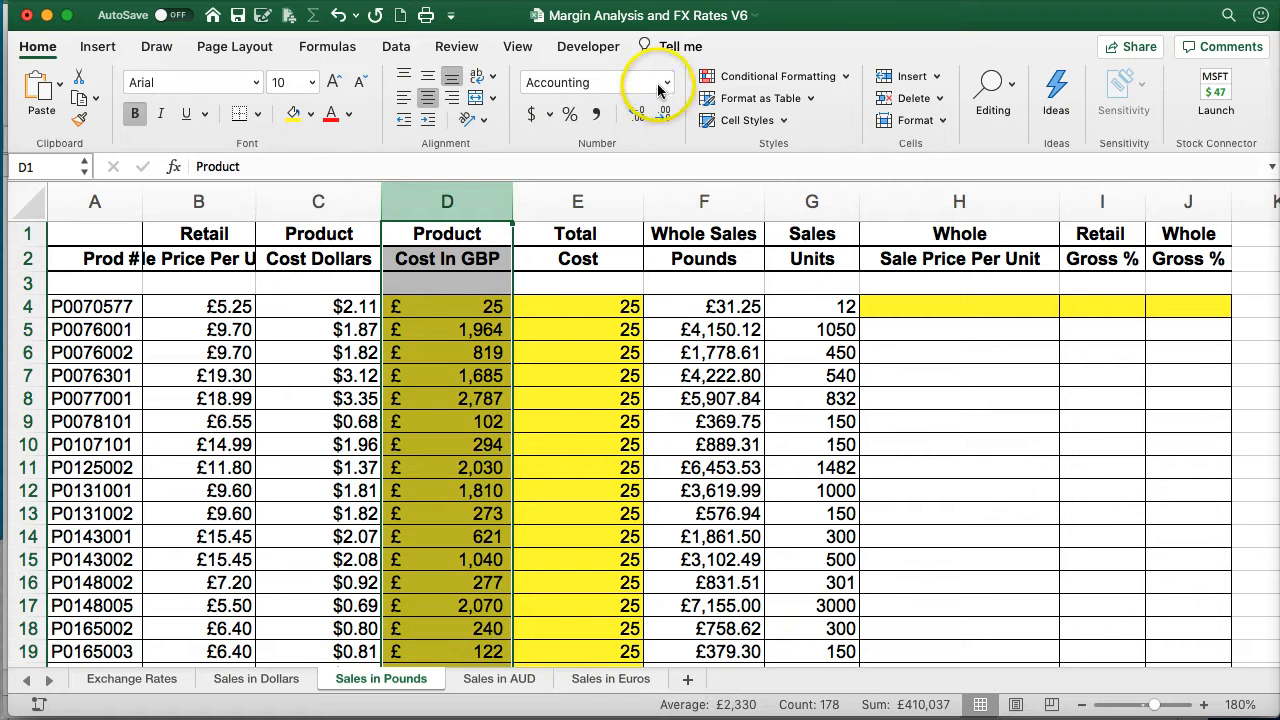
- Open the detailed number format settings for the Product Cost In GBP column and examine the Custom and Special categories
left_click(662, 84)
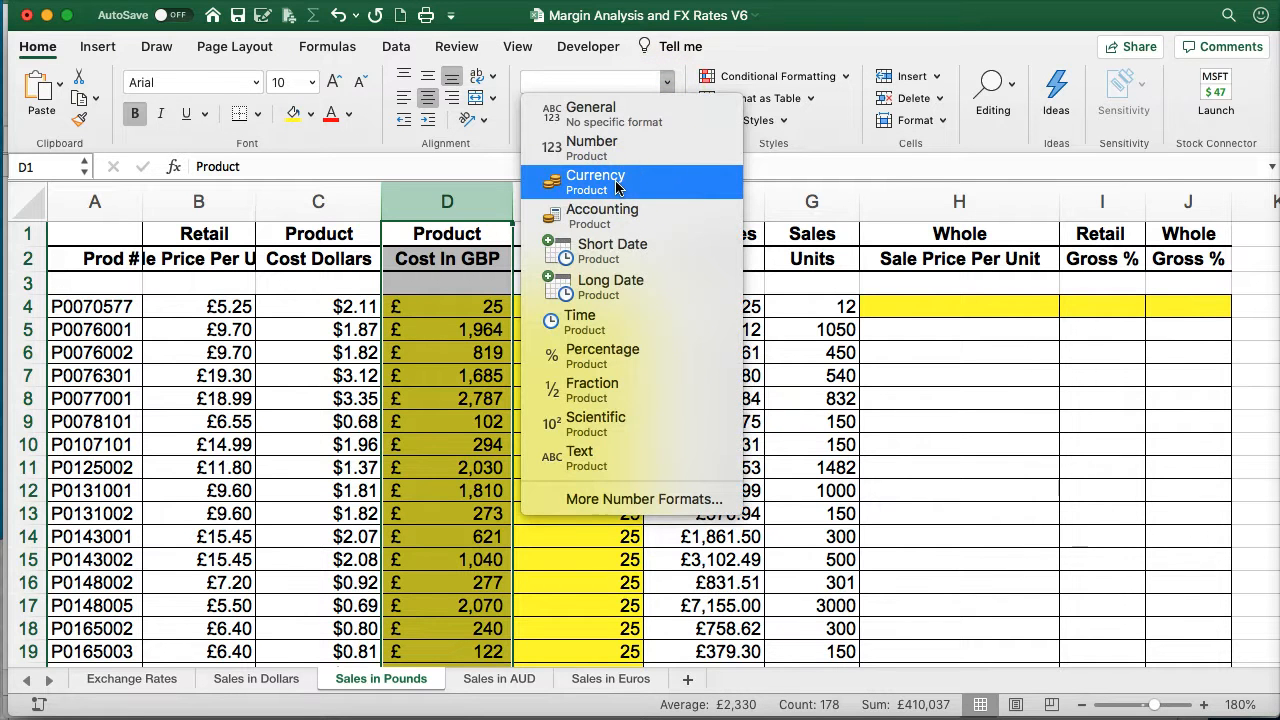
left_click(613, 500)
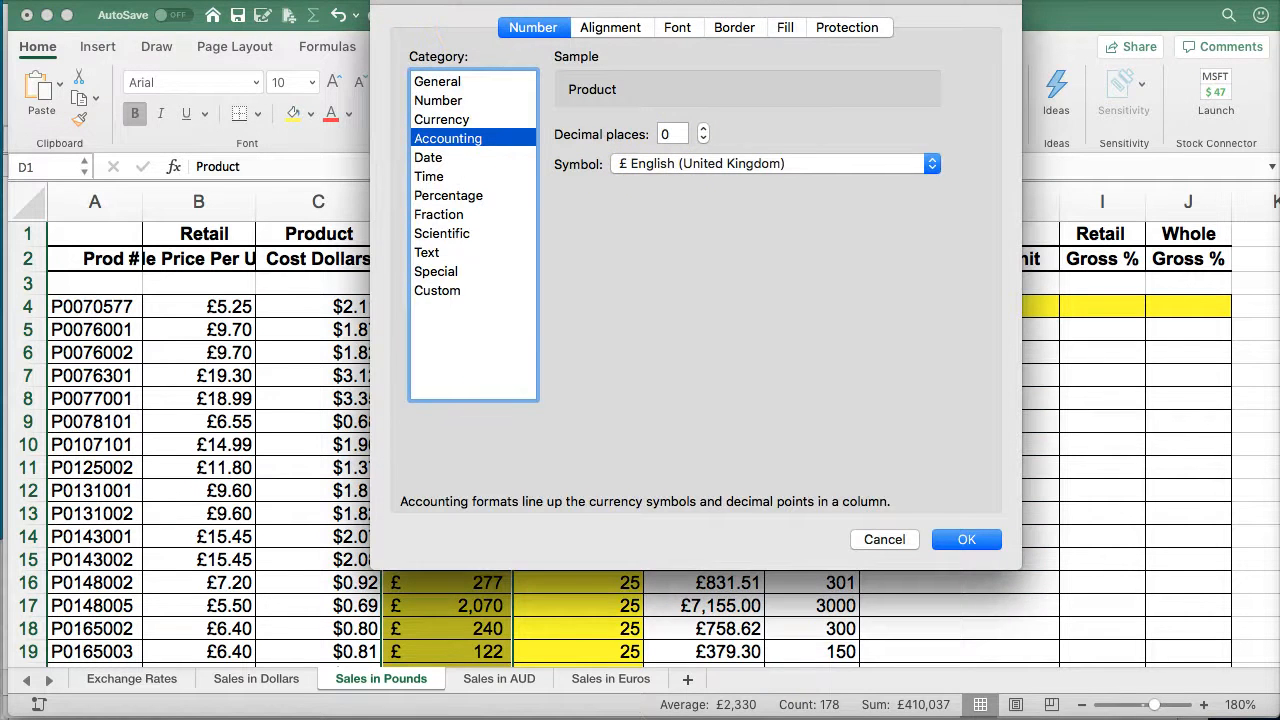
left_click_drag(473, 5, 658, 86)
left_click(634, 379)
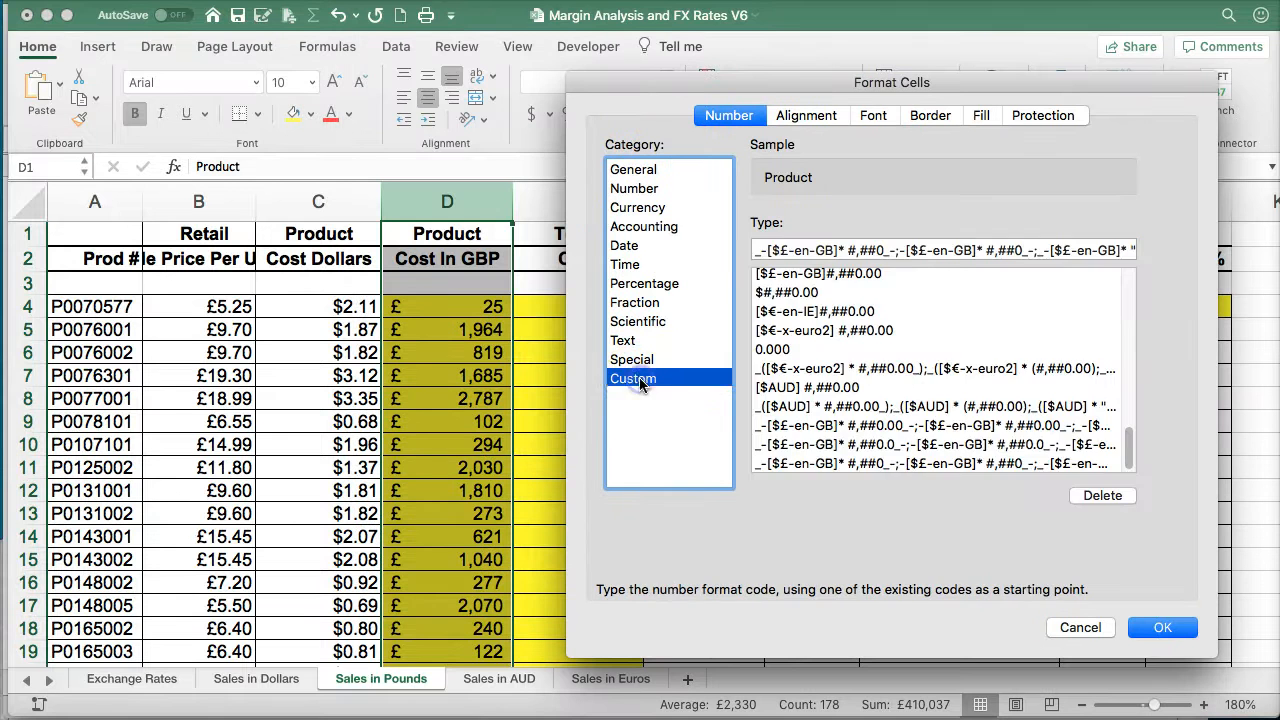
left_click(637, 362)
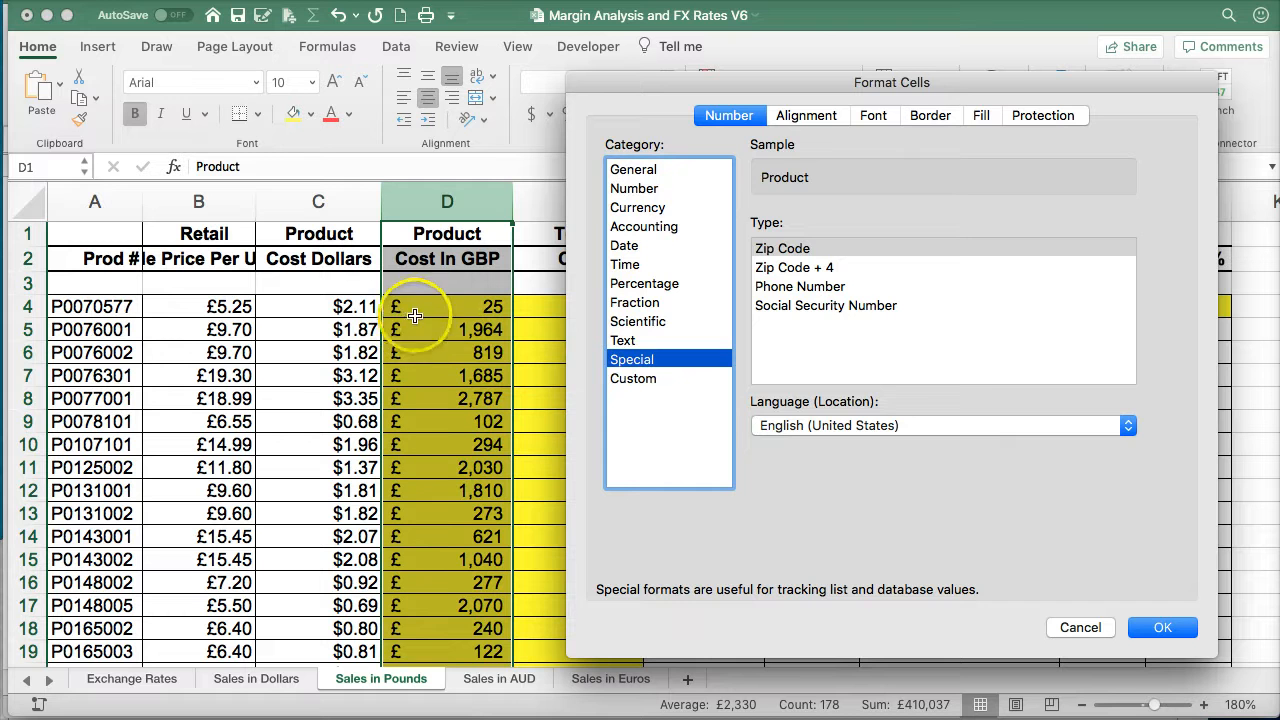
- Apply the Currency category with the £ Scottish Gaelic (United Kingdom) symbol and red negative numbers with a minus sign
left_click(636, 209)
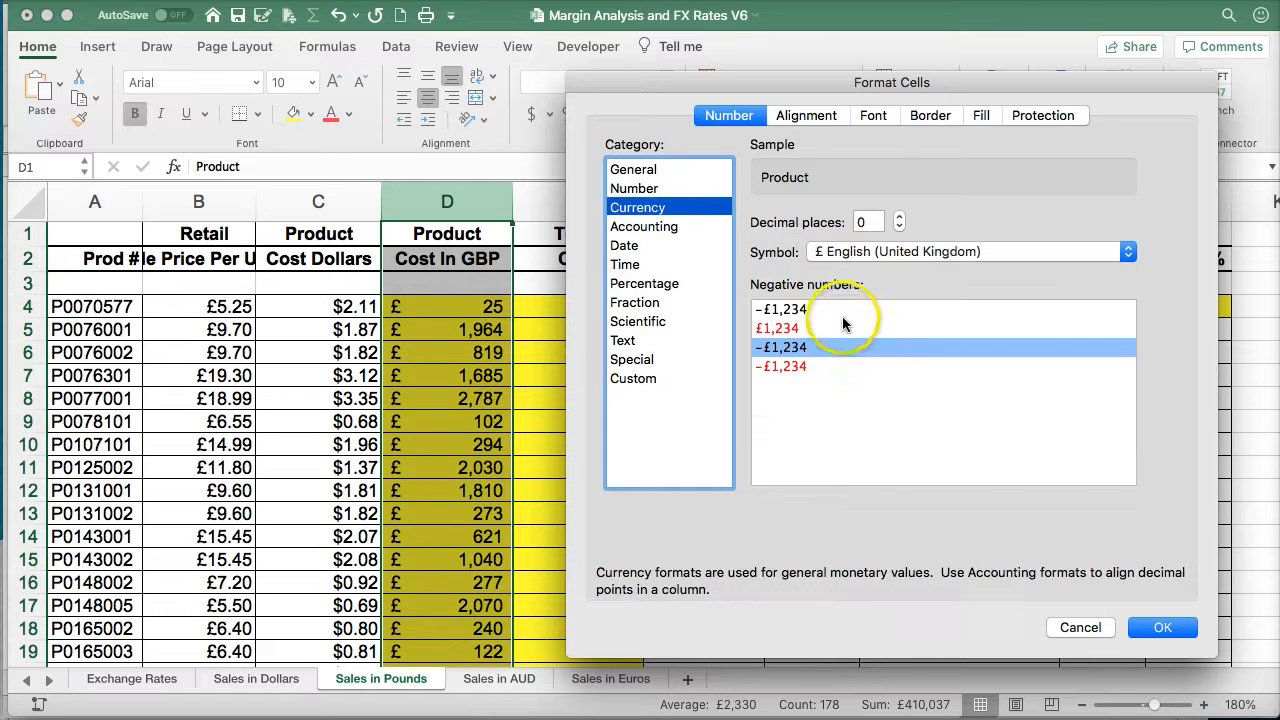
left_click(982, 252)
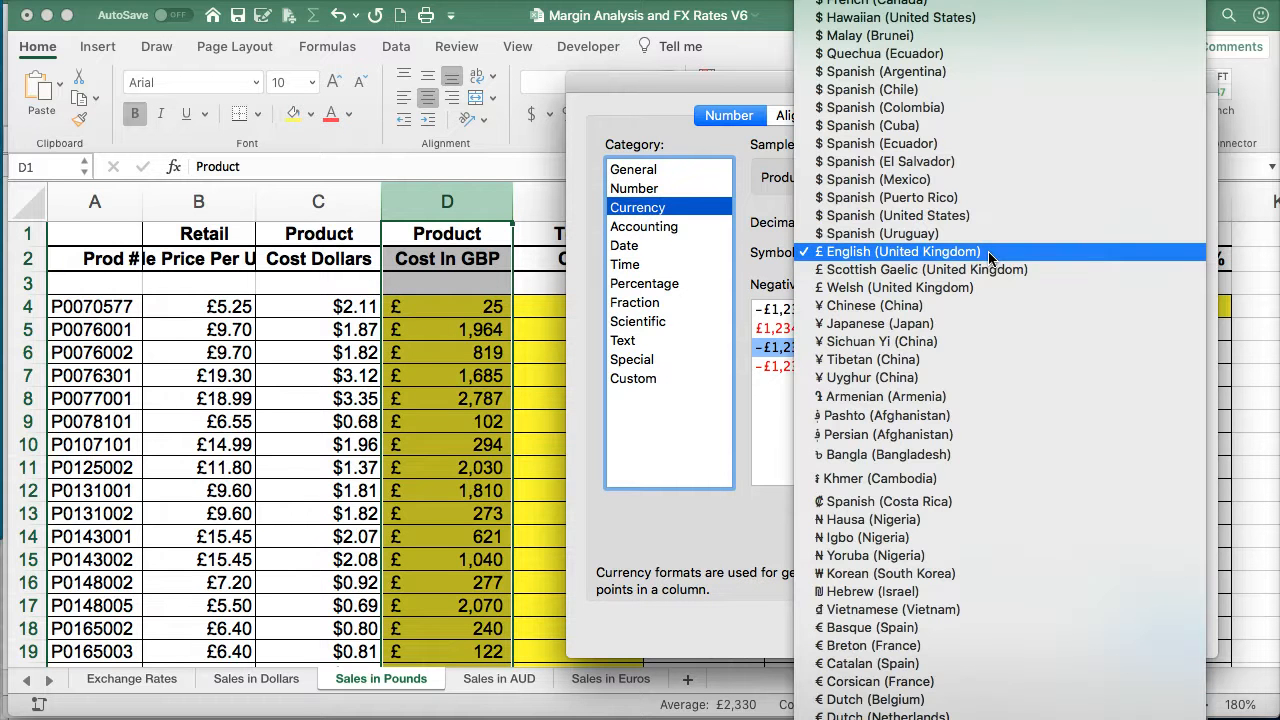
left_click(989, 254)
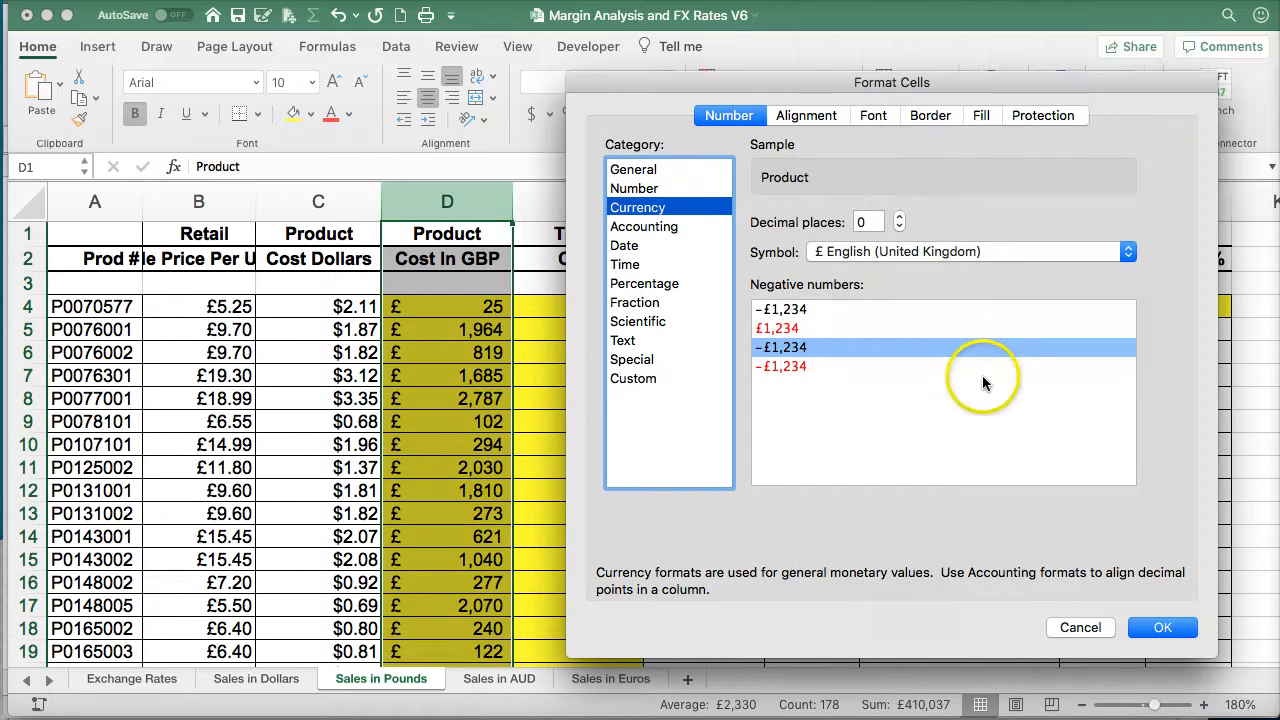
left_click(909, 252)
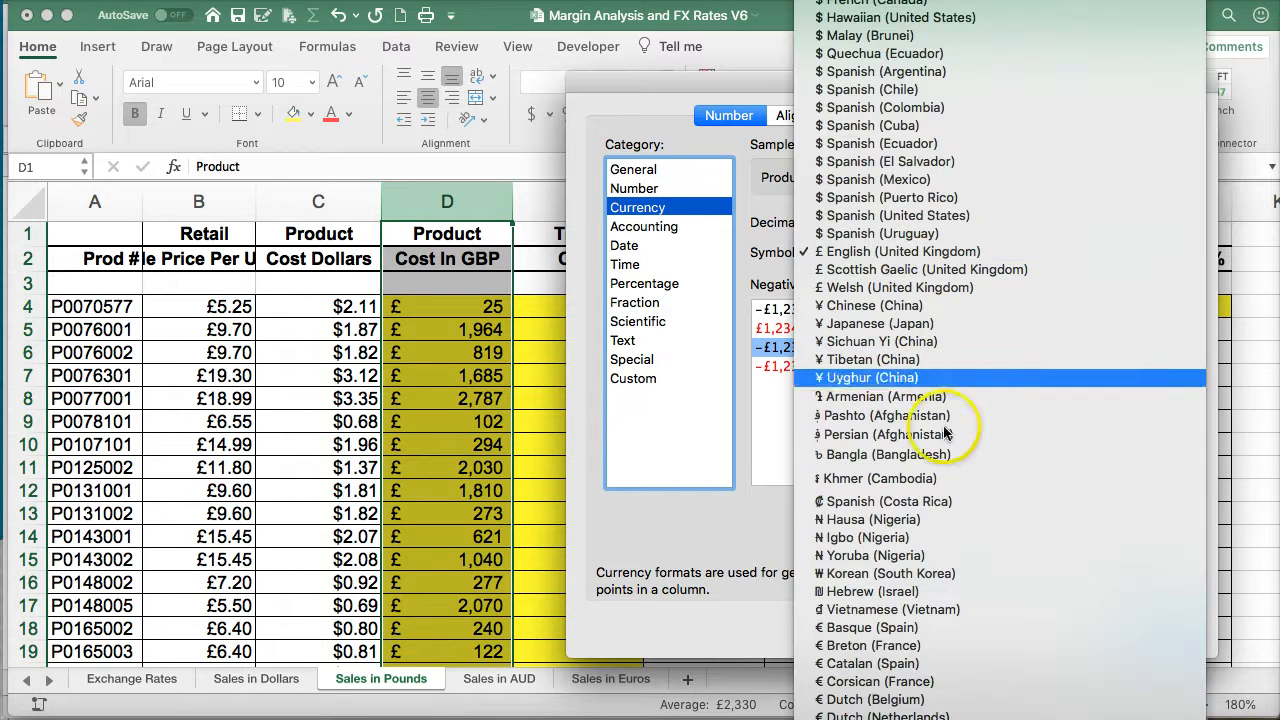
scroll(952, 512, "up", 5)
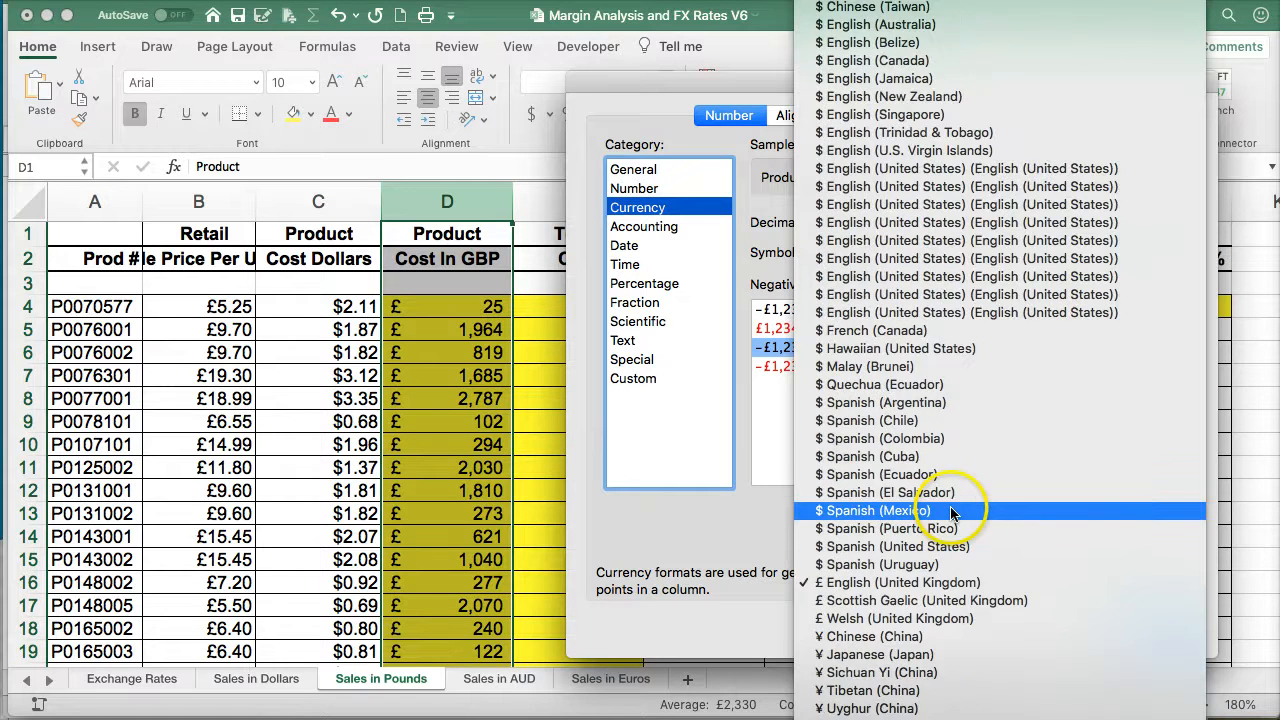
scroll(950, 505, "down", 3)
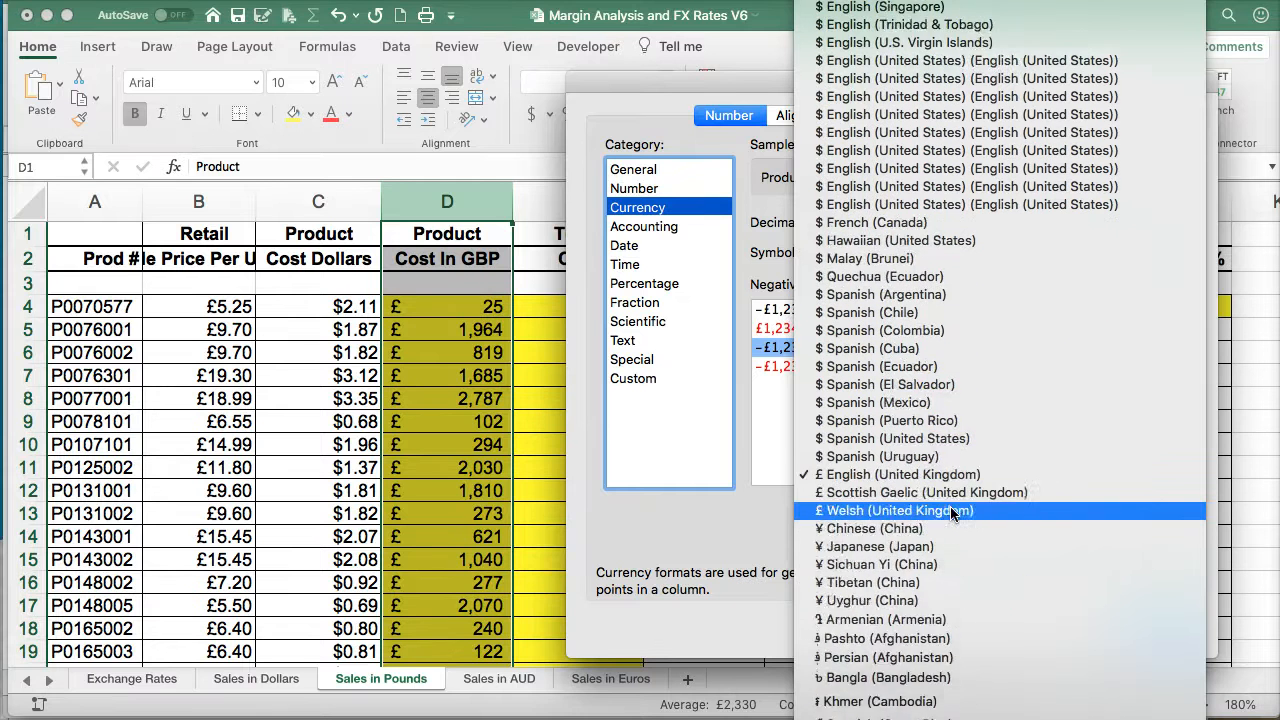
left_click(910, 475)
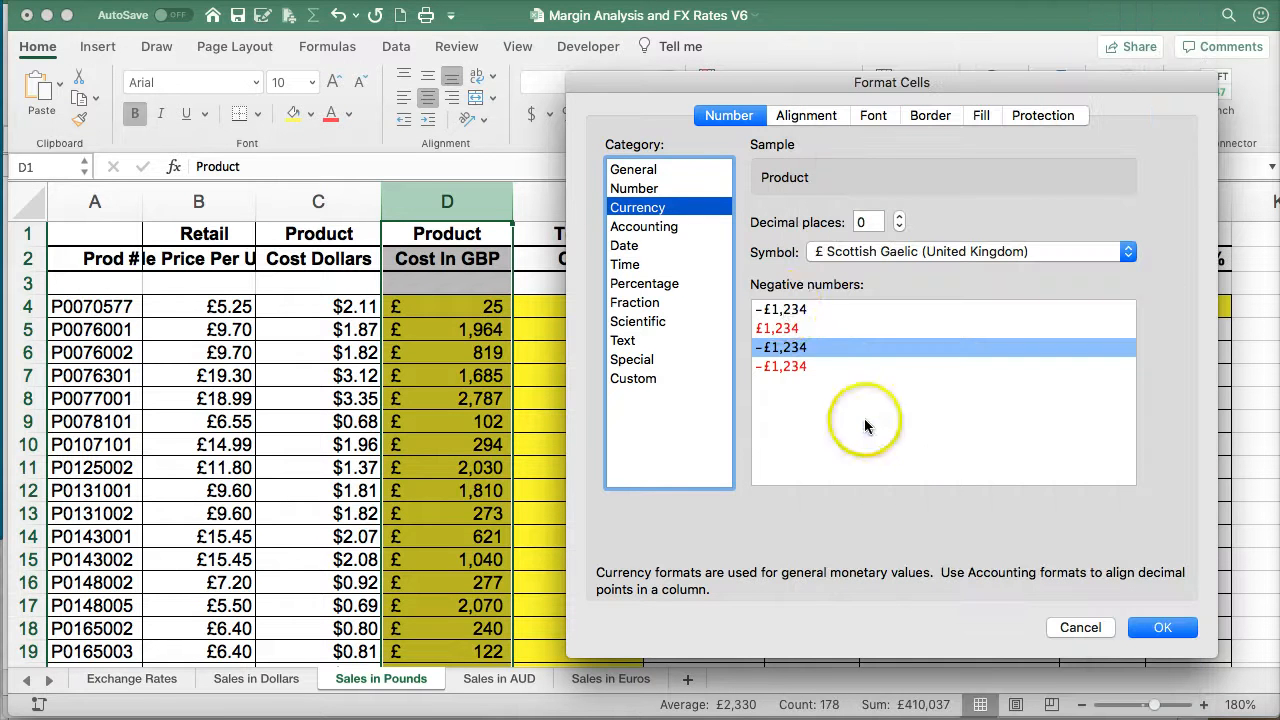
left_click(781, 367)
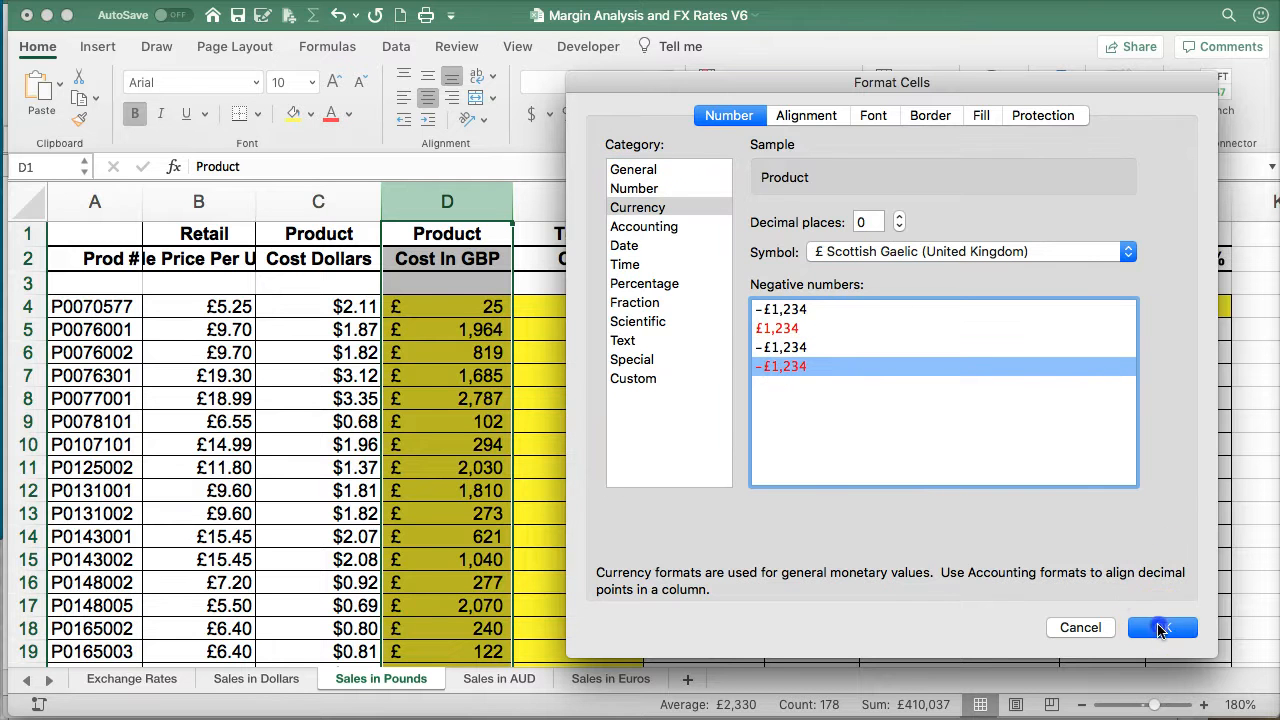
left_click(1150, 627)
- Replace the formula in D6 with -812 to test the negative number format
left_click(490, 306)
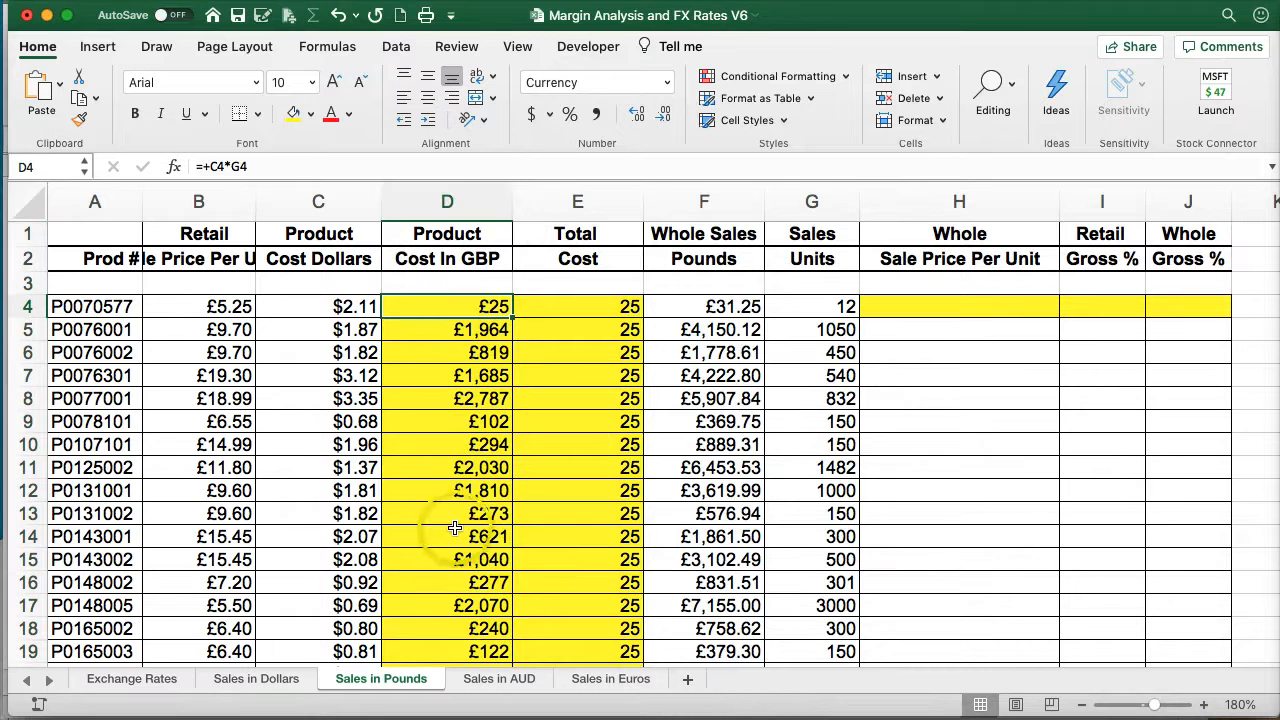
left_click(439, 356)
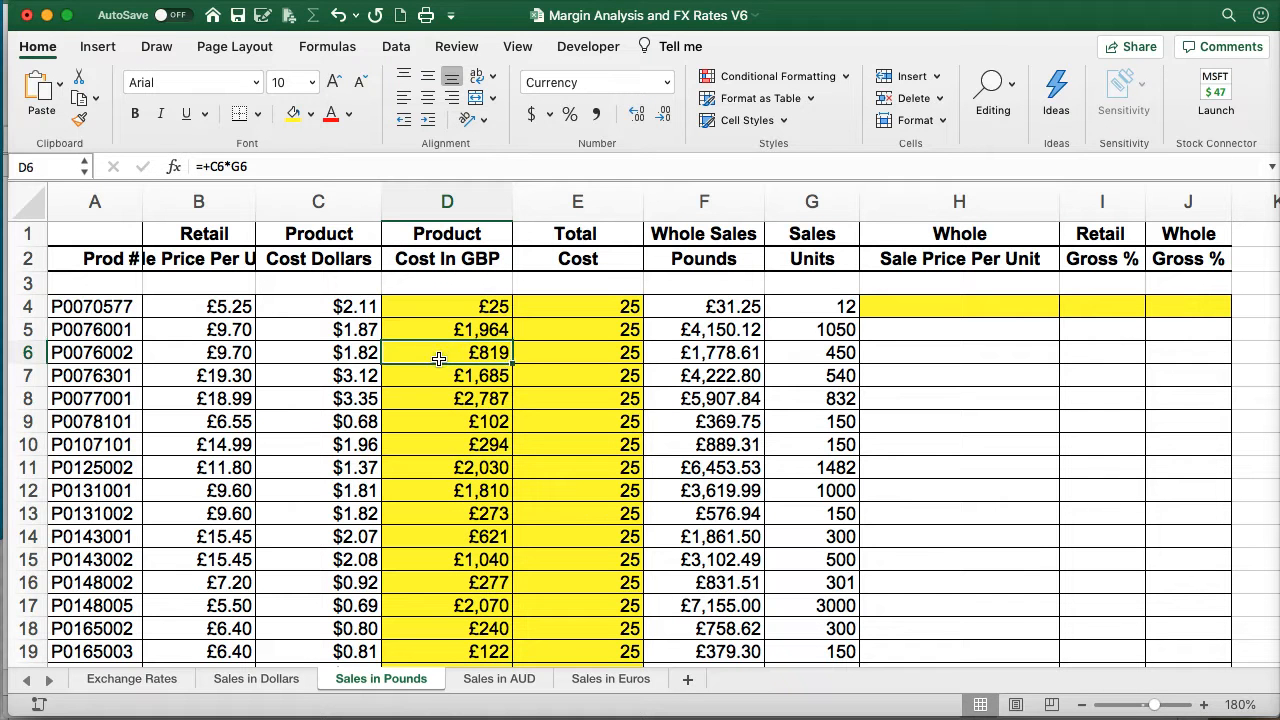
type("-812")
key("Return")
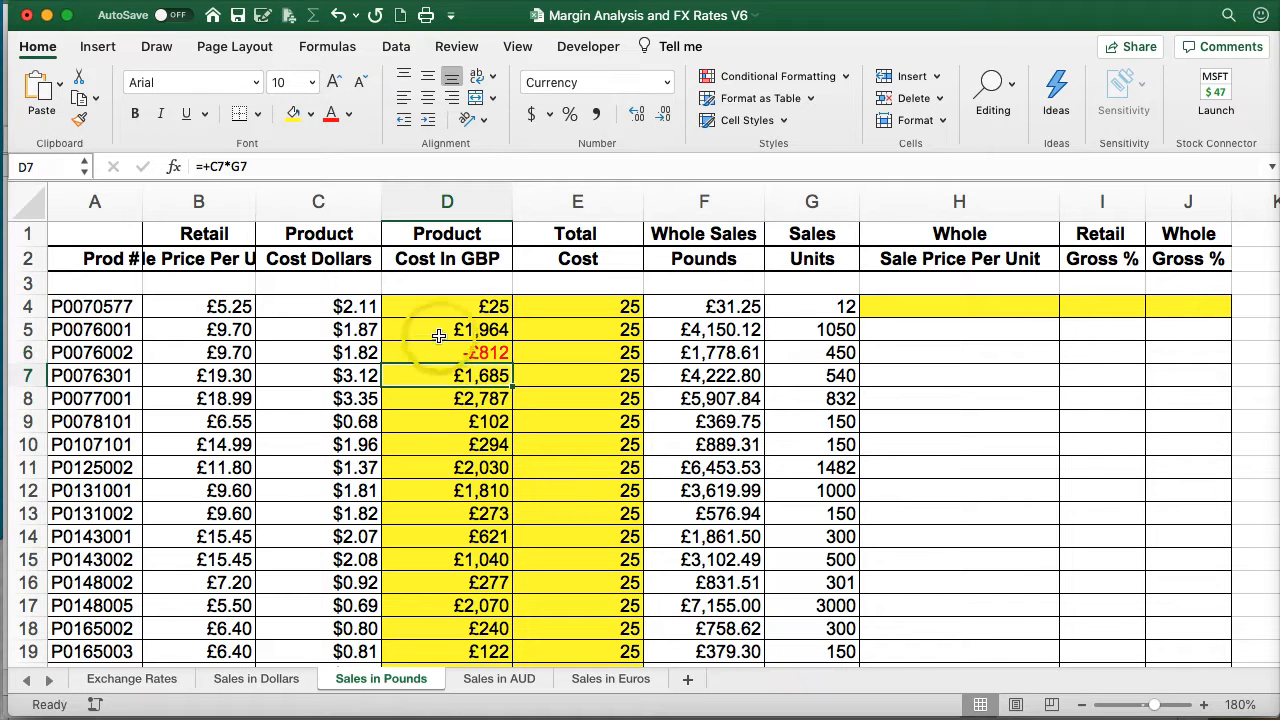
- Fill the whole Product Cost In GBP column with the lightest olive green theme color
left_click(427, 202)
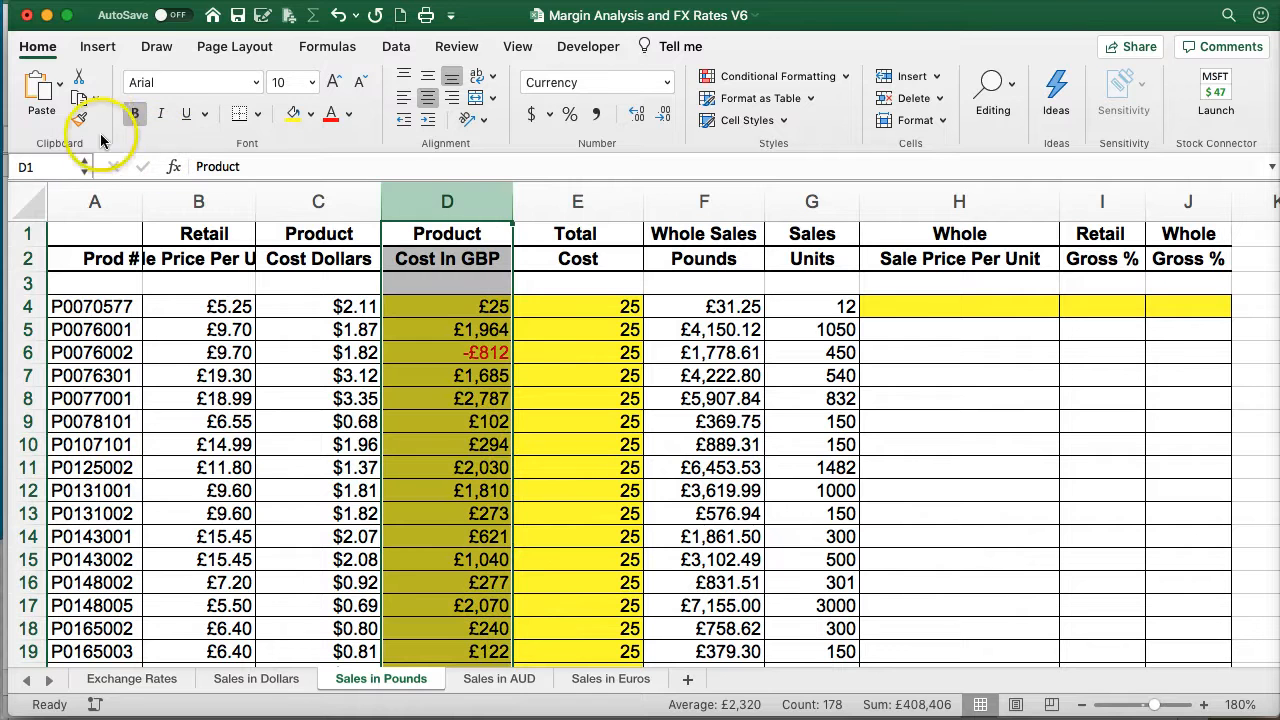
left_click(311, 119)
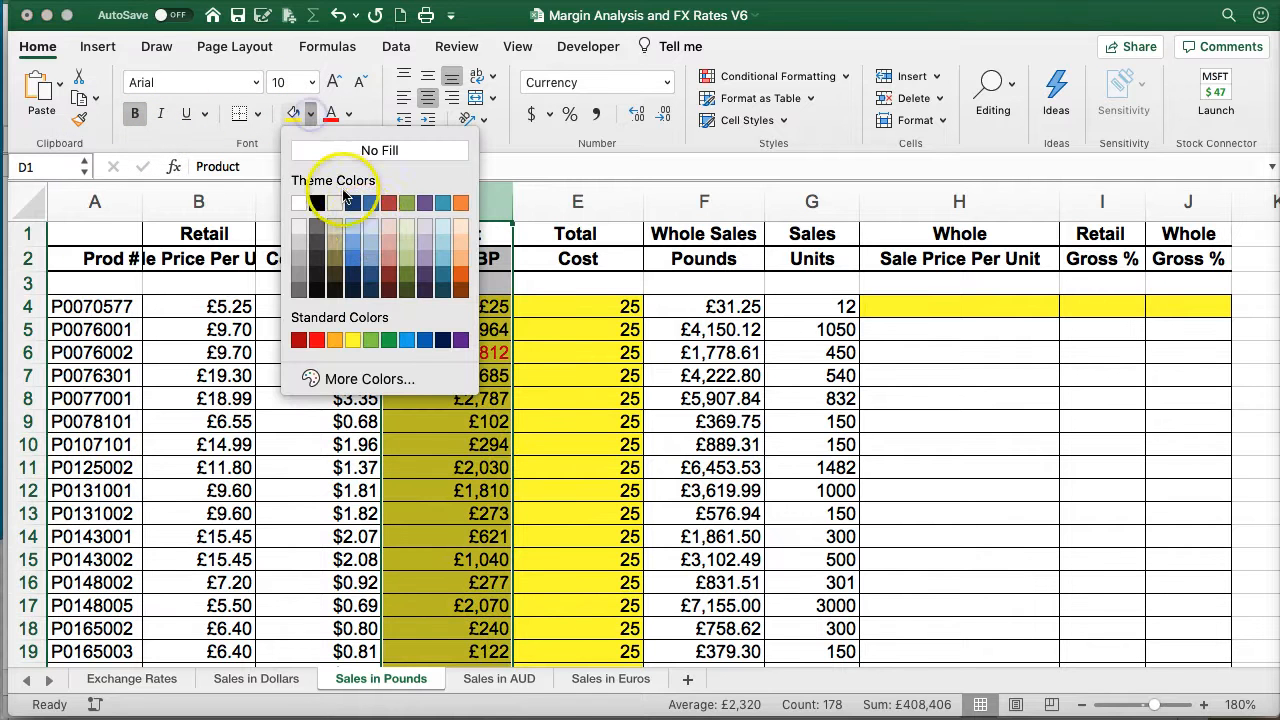
left_click(405, 225)
left_click(455, 462)
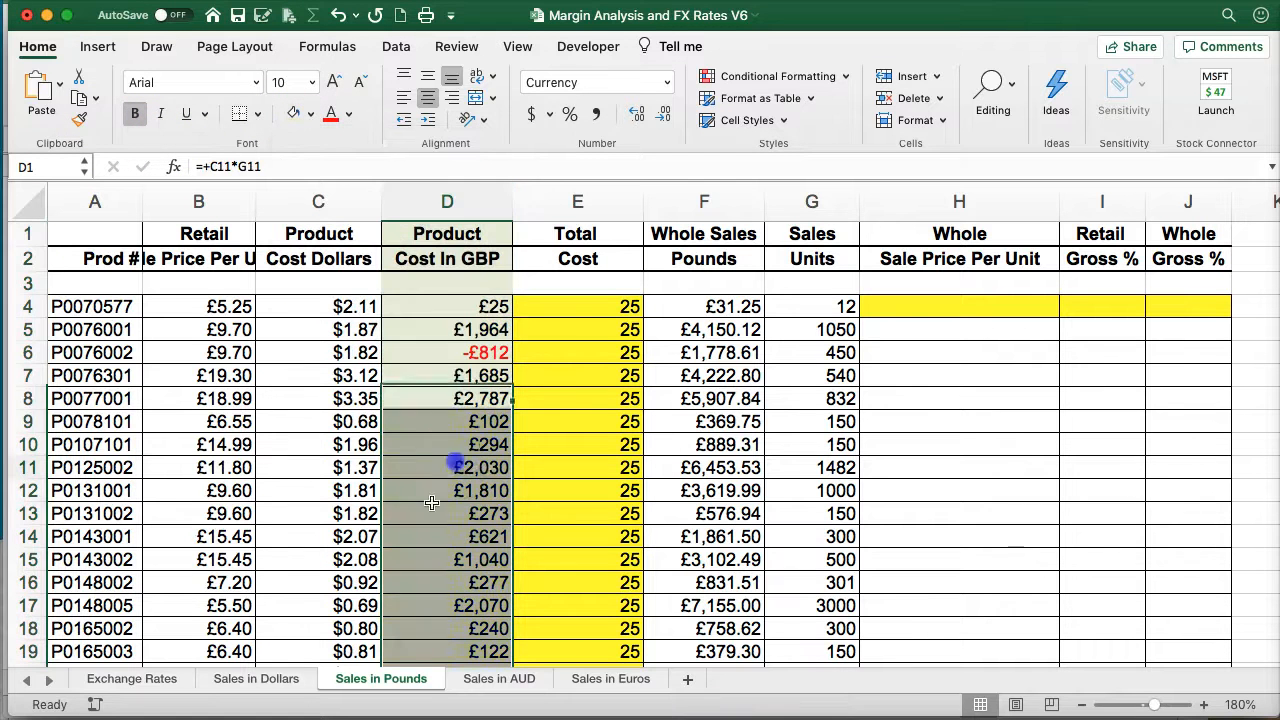
- Copy the green fill and currency format from the Product Cost In GBP column to the Total Cost column
left_click(425, 202)
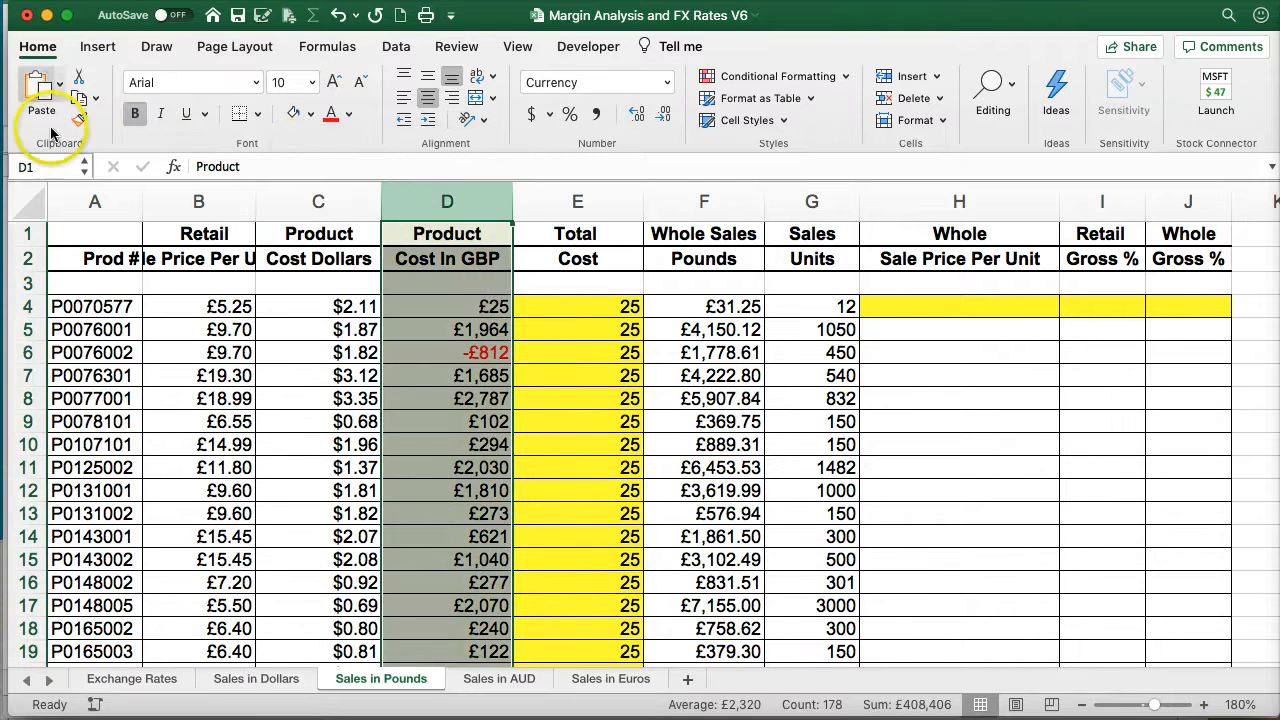
left_click(79, 118)
left_click(524, 201)
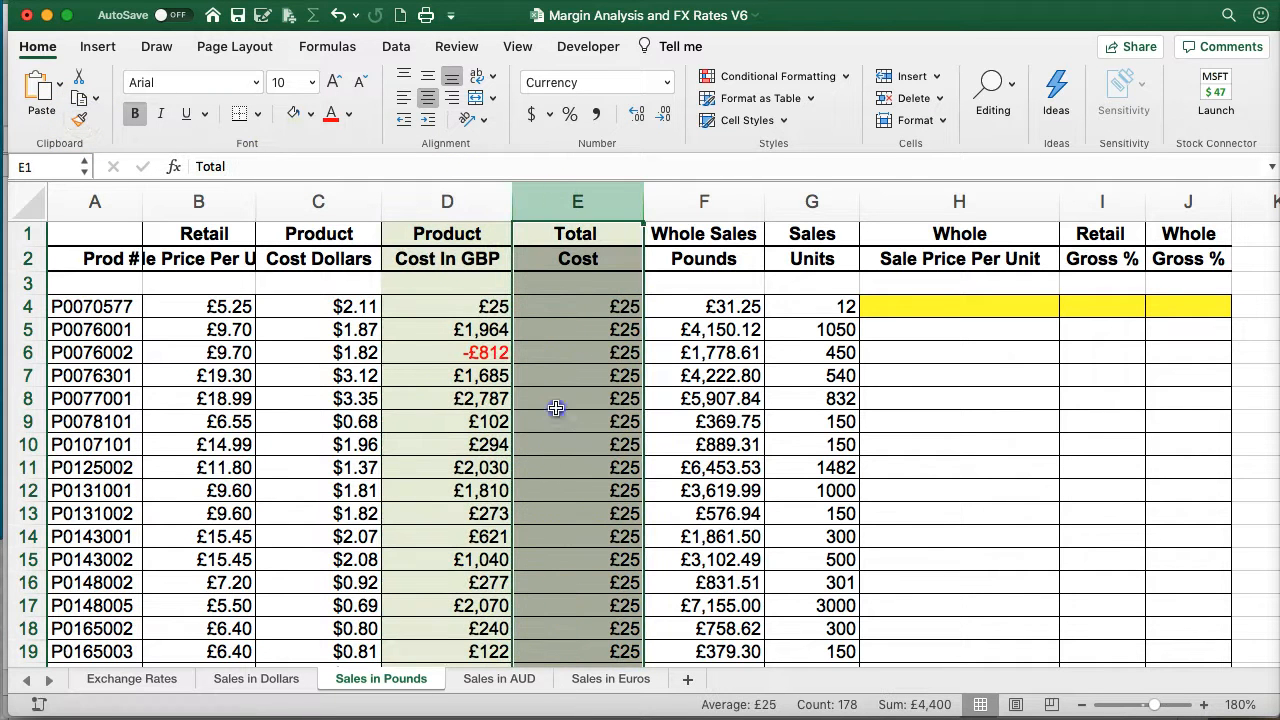
left_click(594, 399)
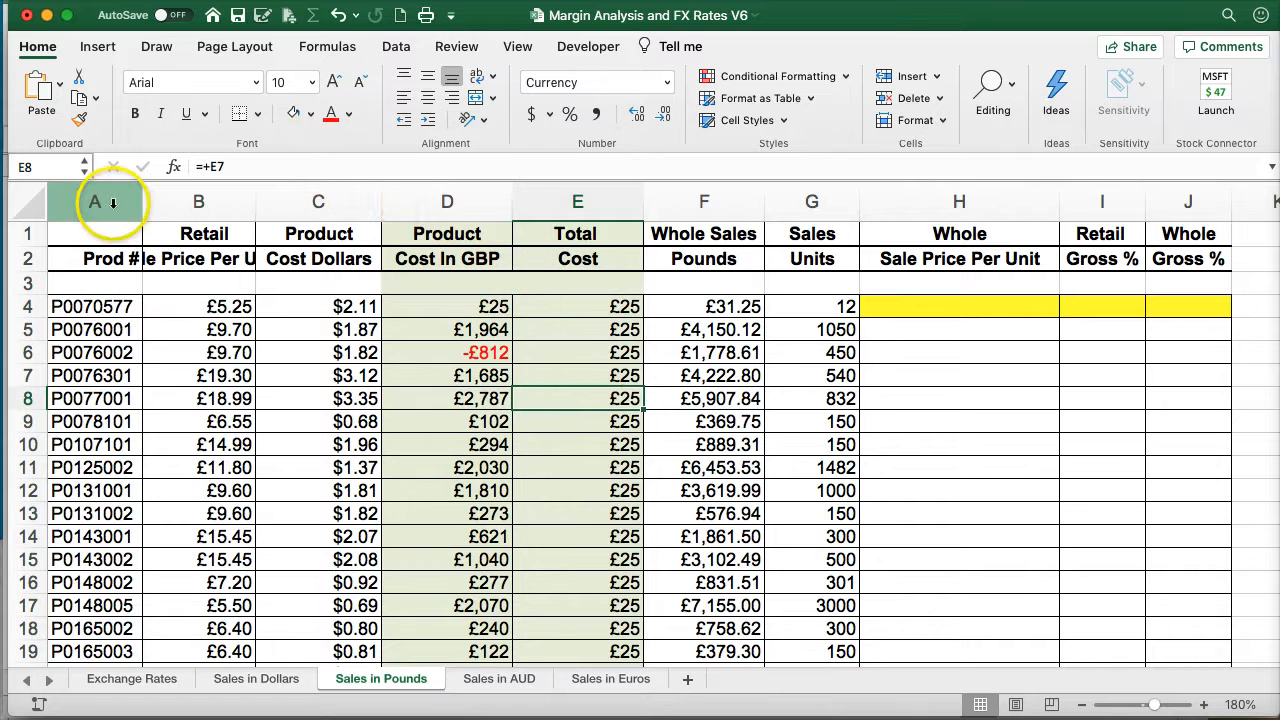
- Set the font of the Product Cost In GBP column to Times New Roman, size 12
left_click(416, 207)
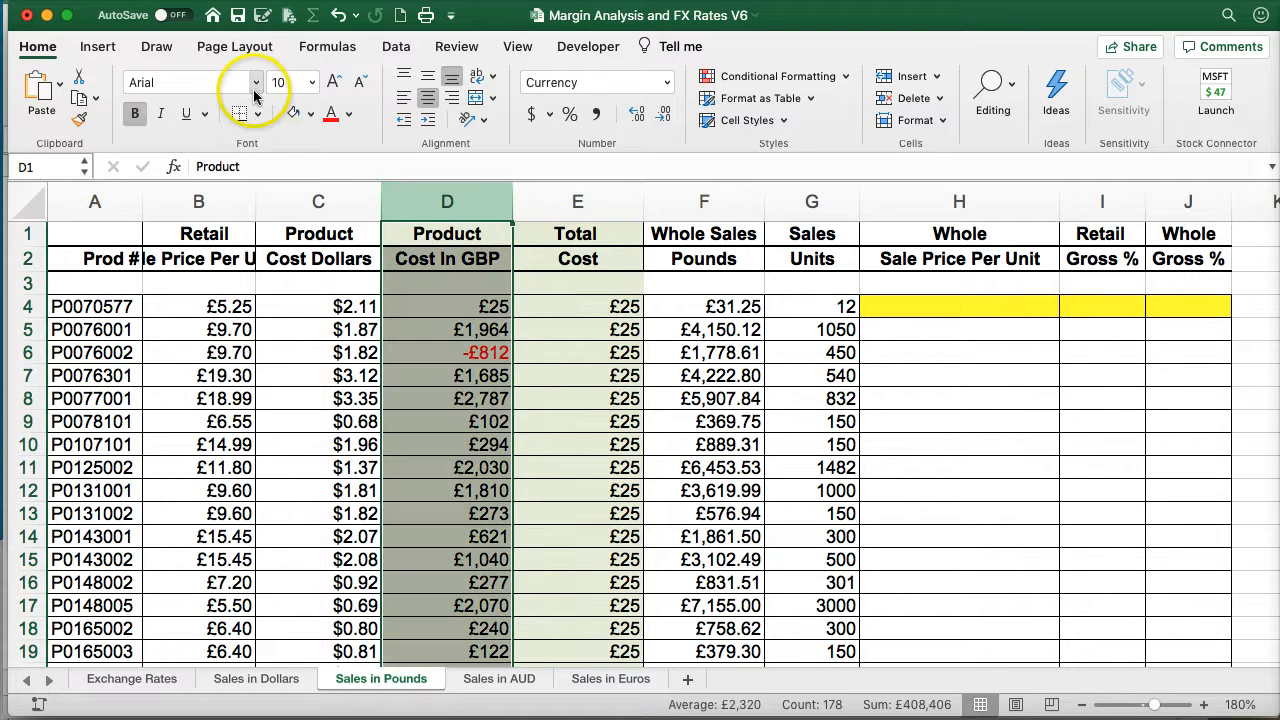
left_click(255, 85)
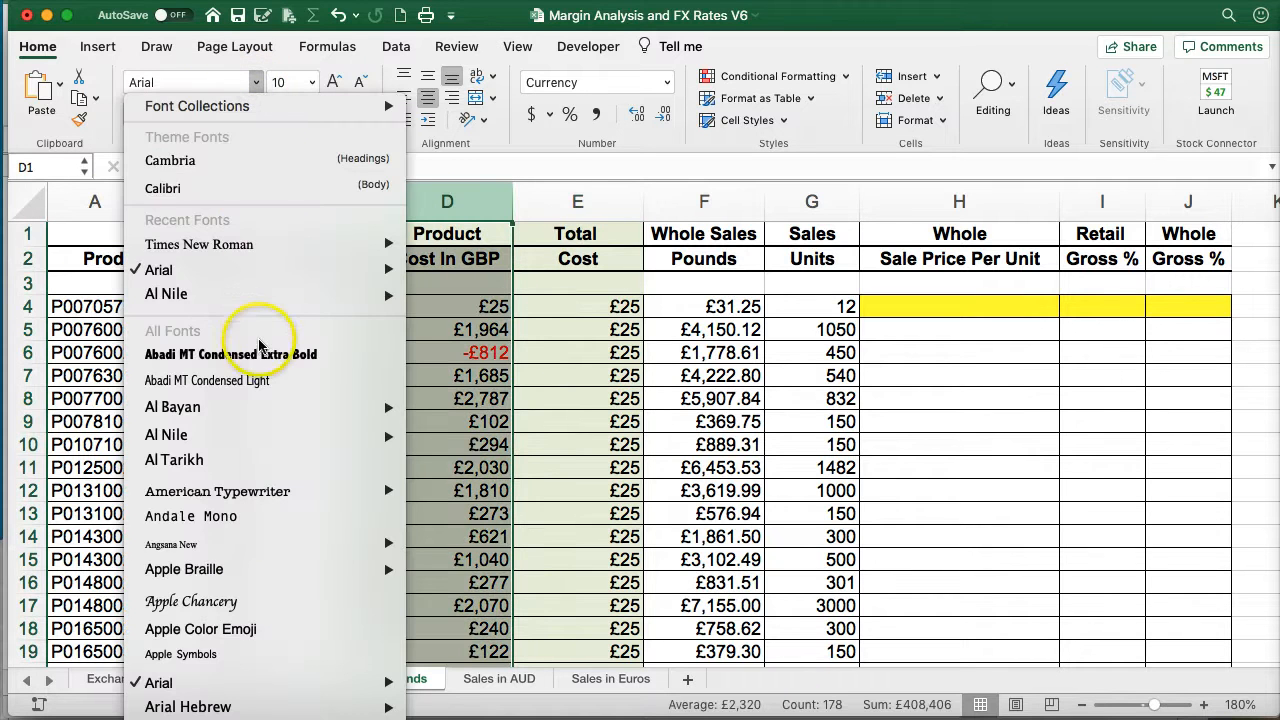
left_click(232, 247)
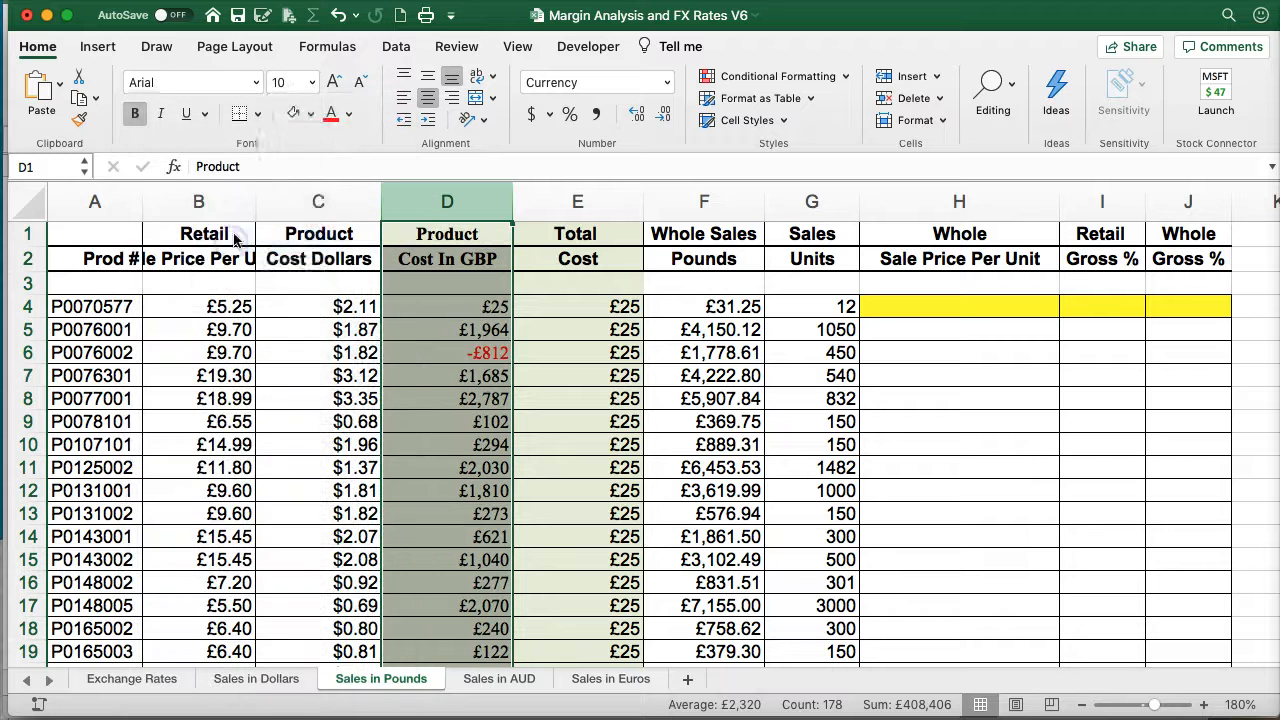
left_click(312, 82)
left_click(305, 164)
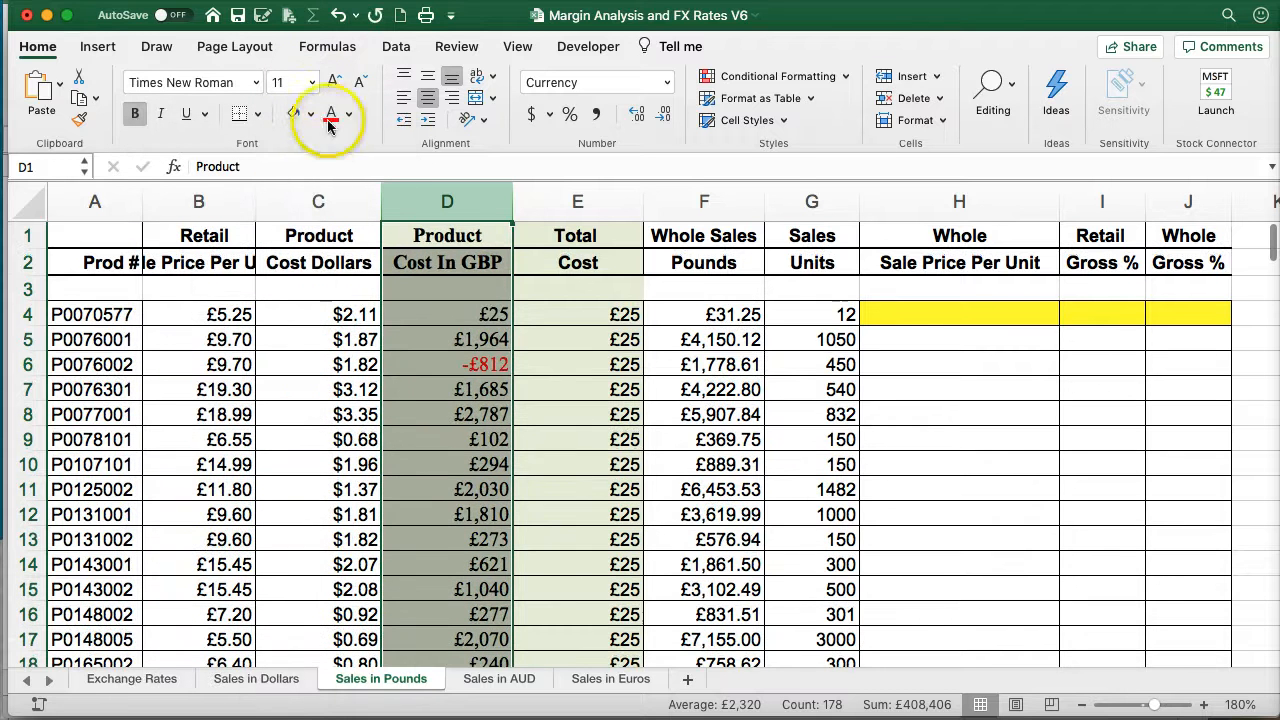
left_click(334, 82)
left_click(360, 82)
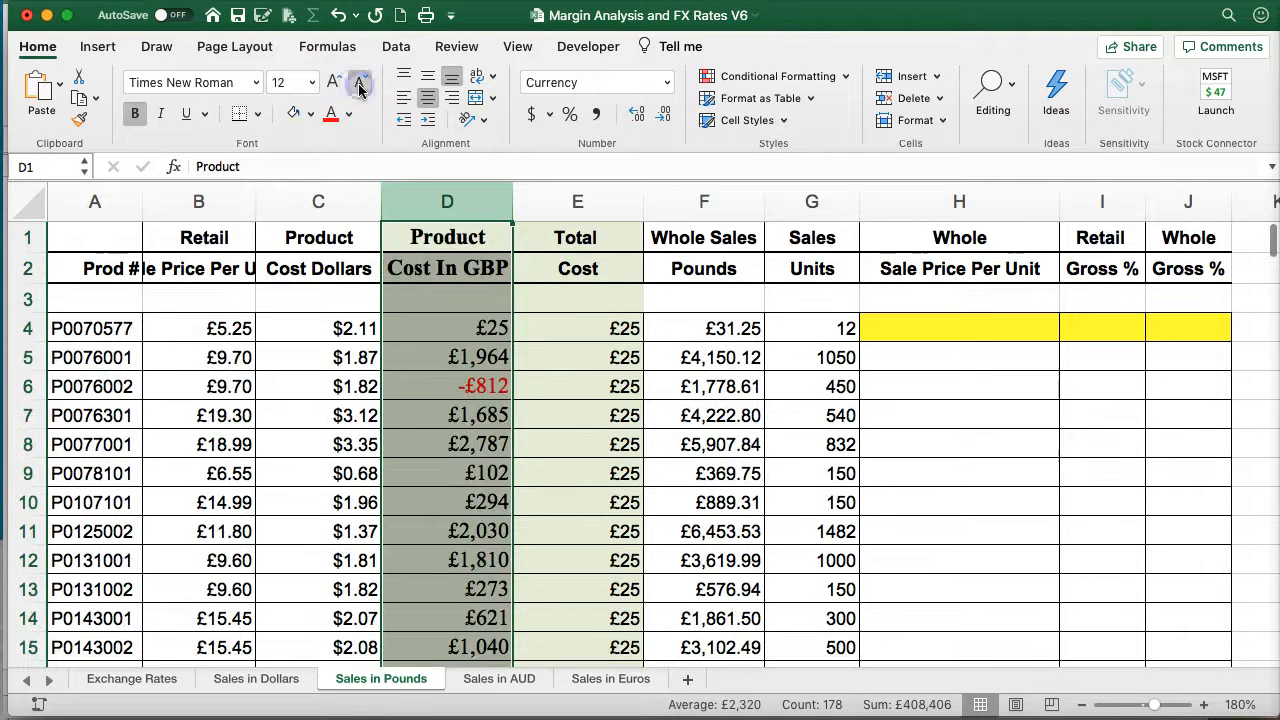
left_click(137, 115)
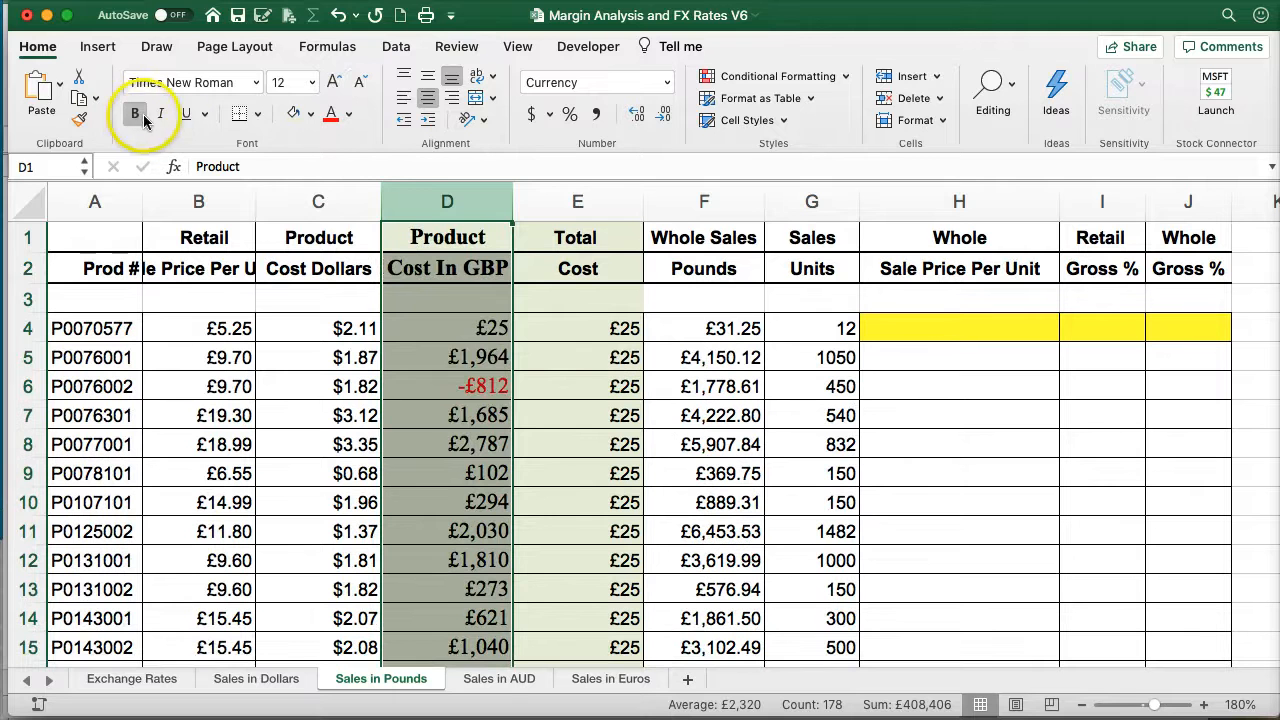
- Italicize and underline the Product Cost In GBP column and apply all borders to its cells
left_click(160, 113)
left_click(185, 113)
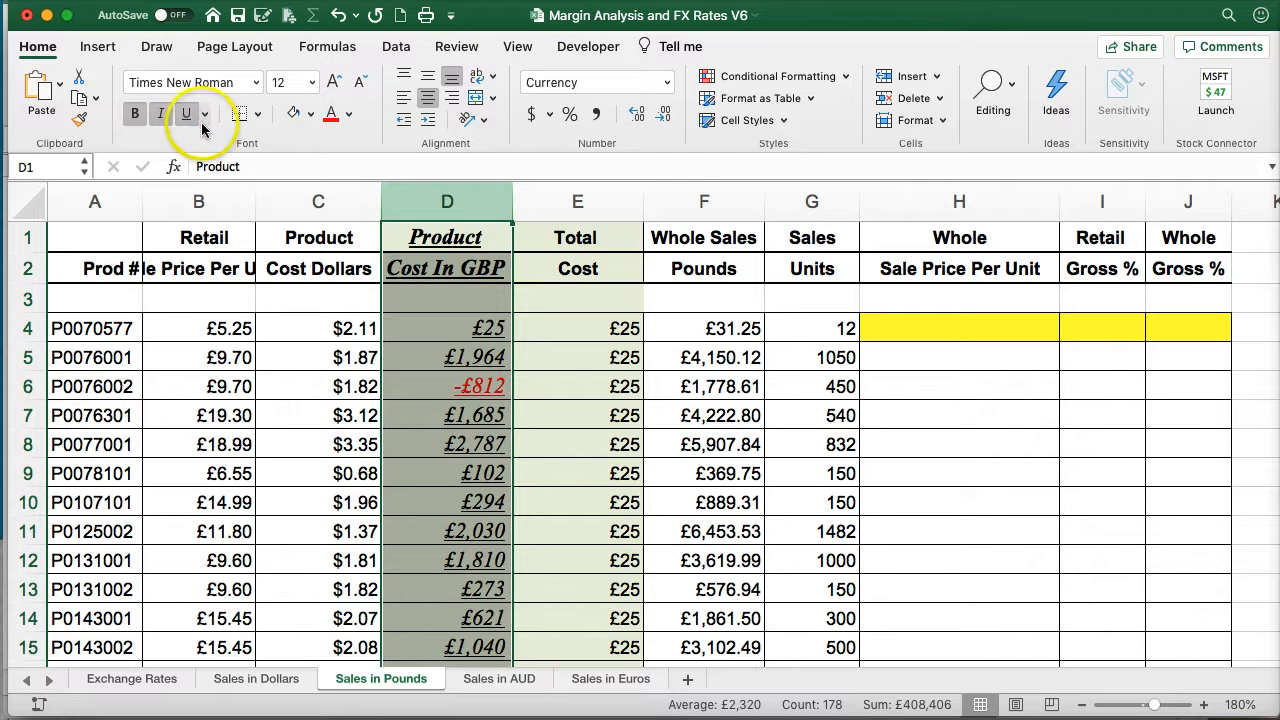
left_click(257, 113)
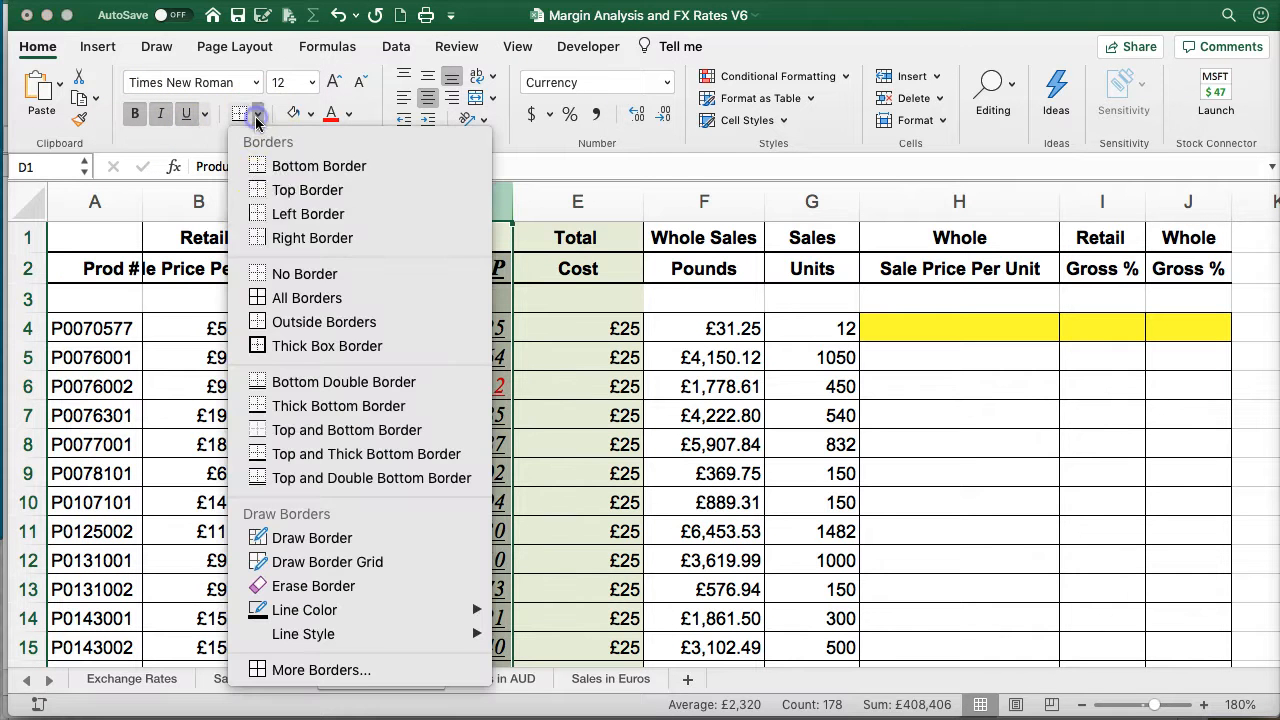
left_click(262, 298)
left_click(586, 388)
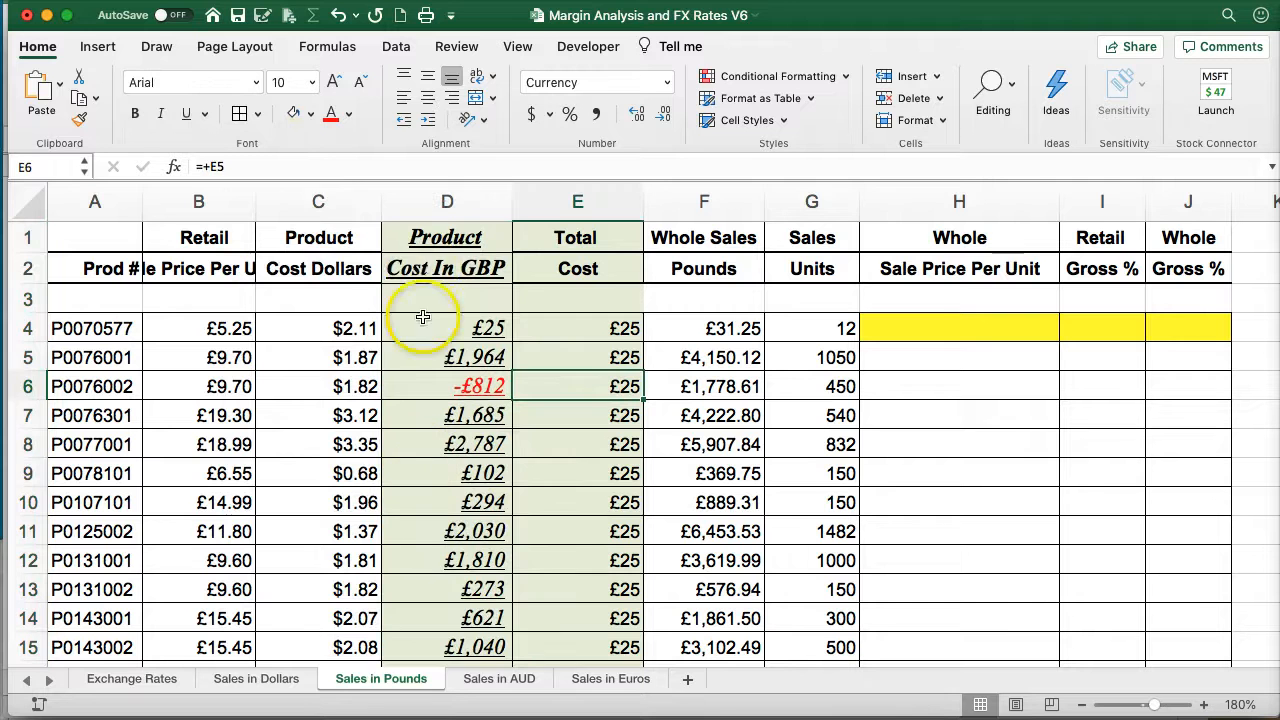
- Put a thick box border around the header cells D1:D2
left_click_drag(430, 240, 425, 275)
left_click(257, 115)
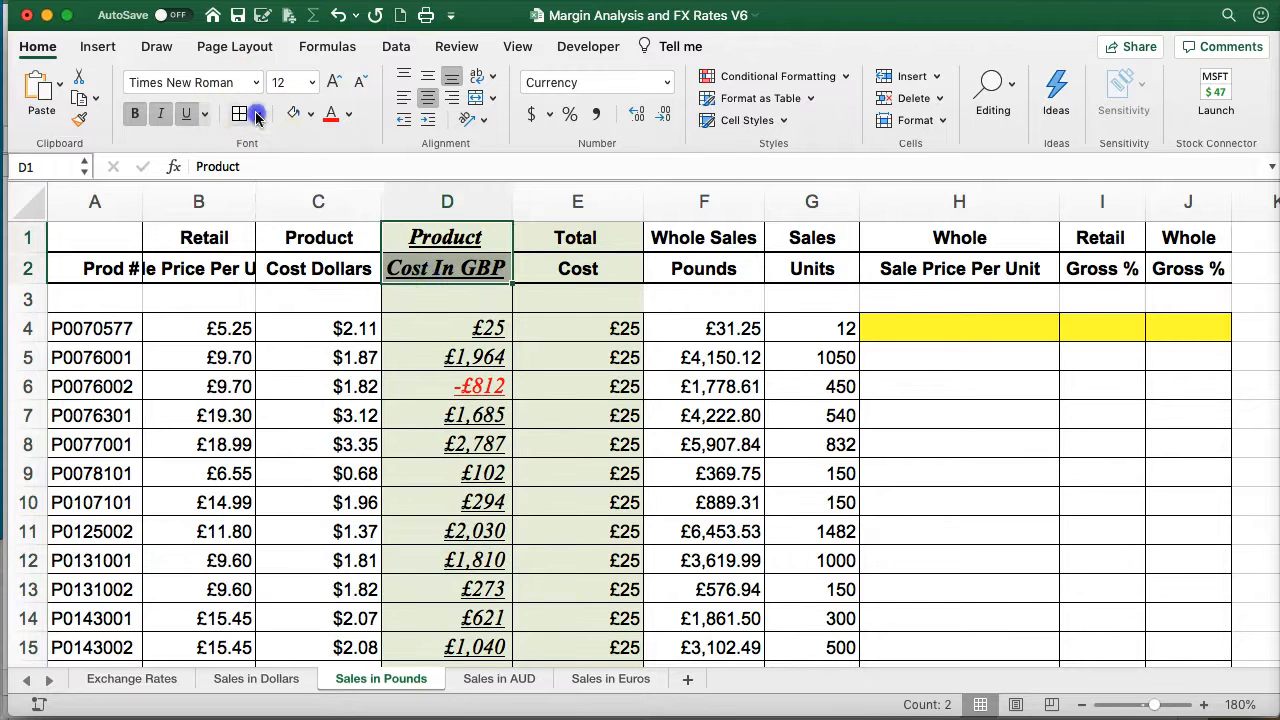
left_click(300, 346)
- Fill cell D4 with the lightest purple theme color
left_click(442, 330)
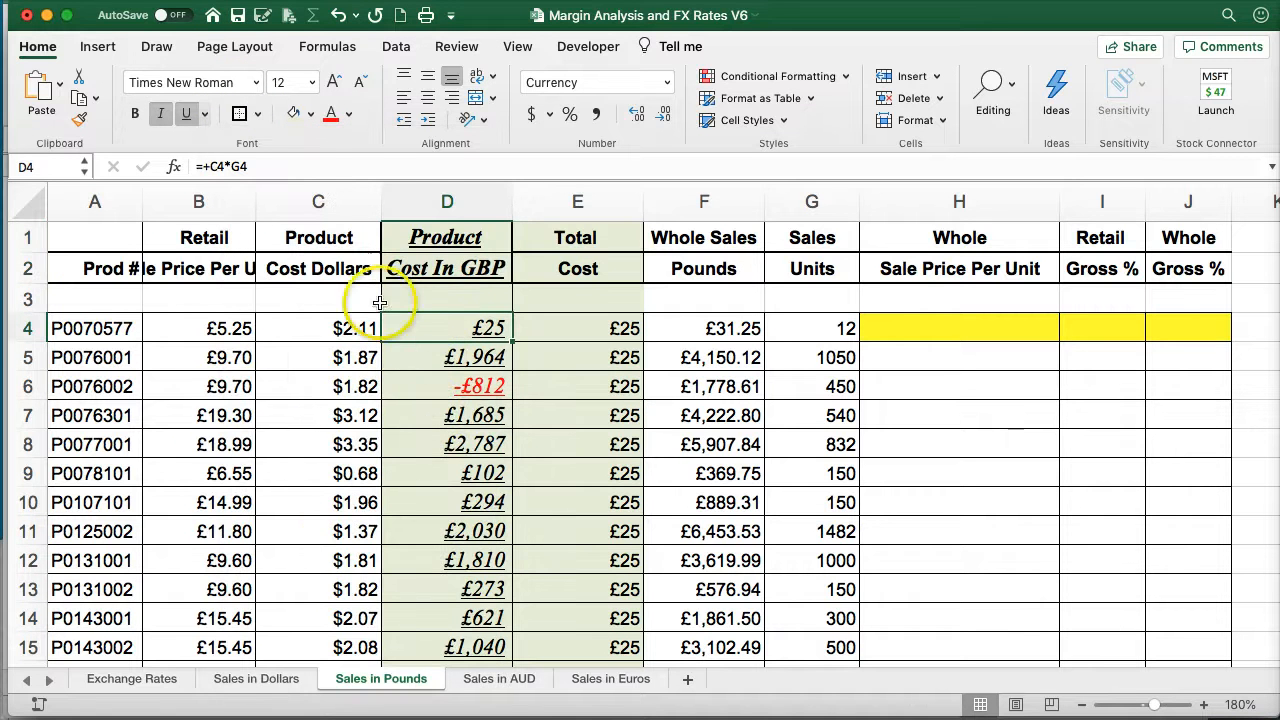
left_click(309, 116)
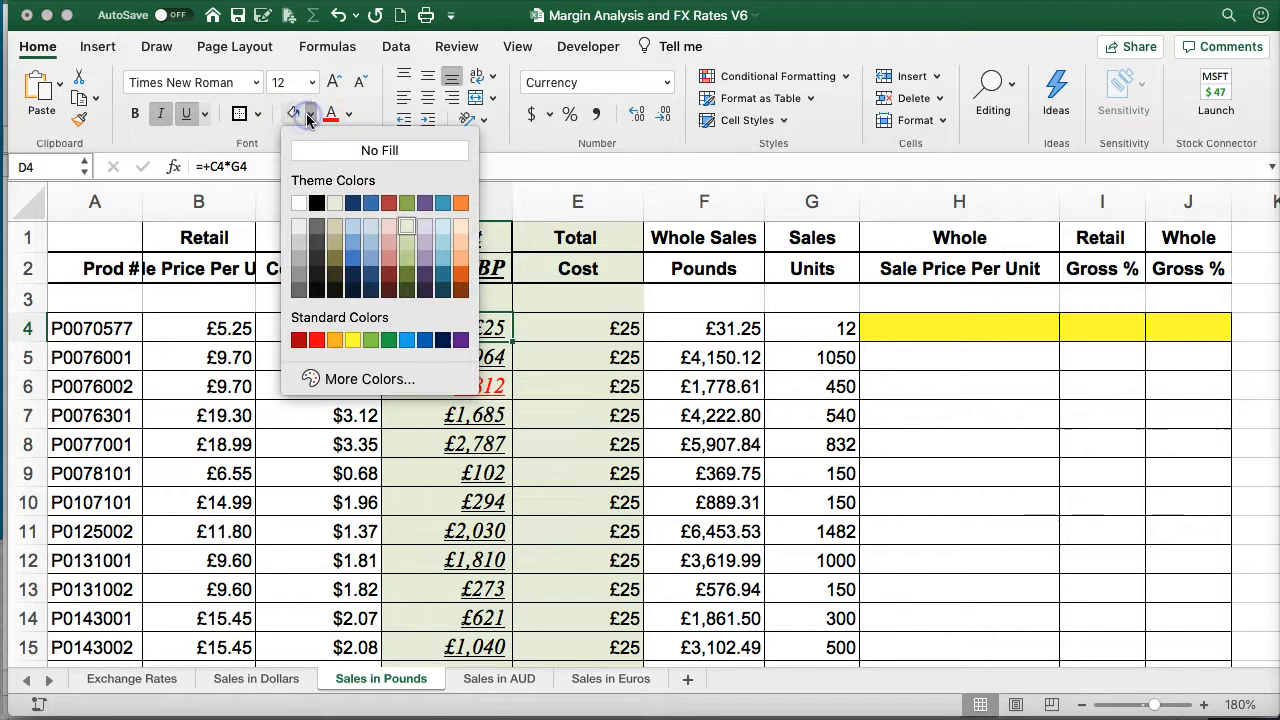
left_click(417, 228)
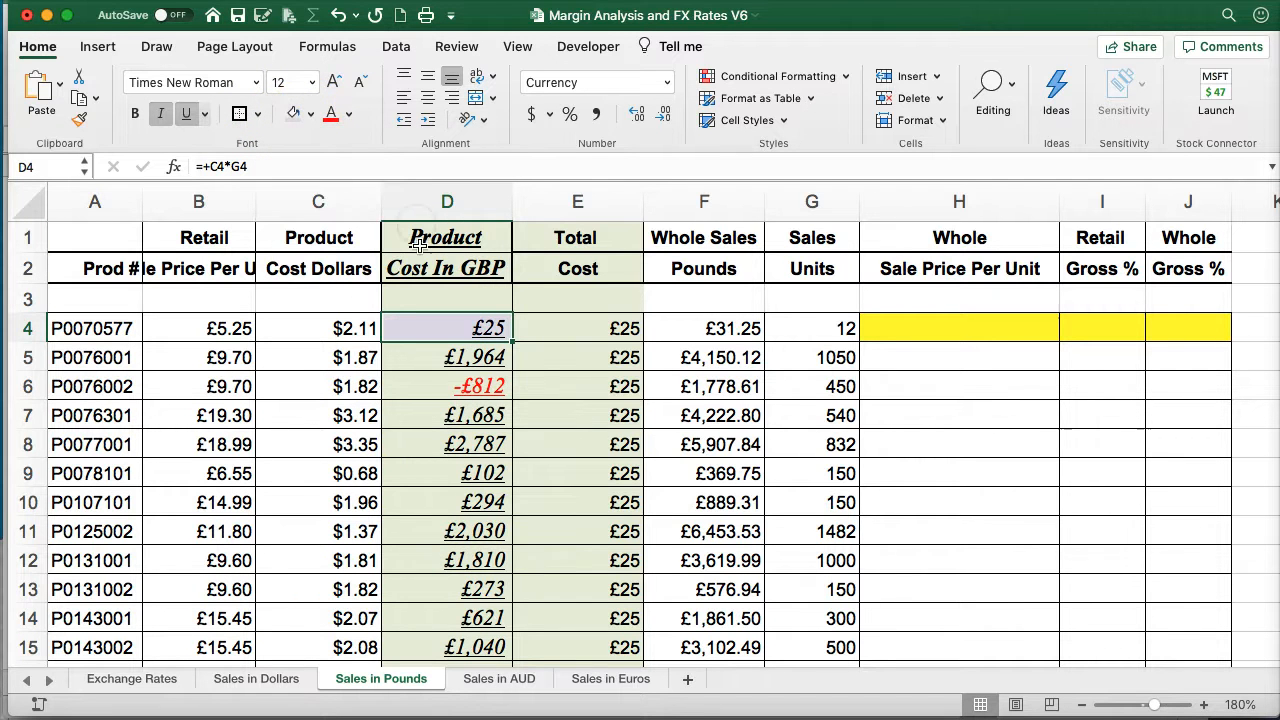
- Color the text of D4 dark blue and center it horizontally and vertically in the cell
left_click(341, 116)
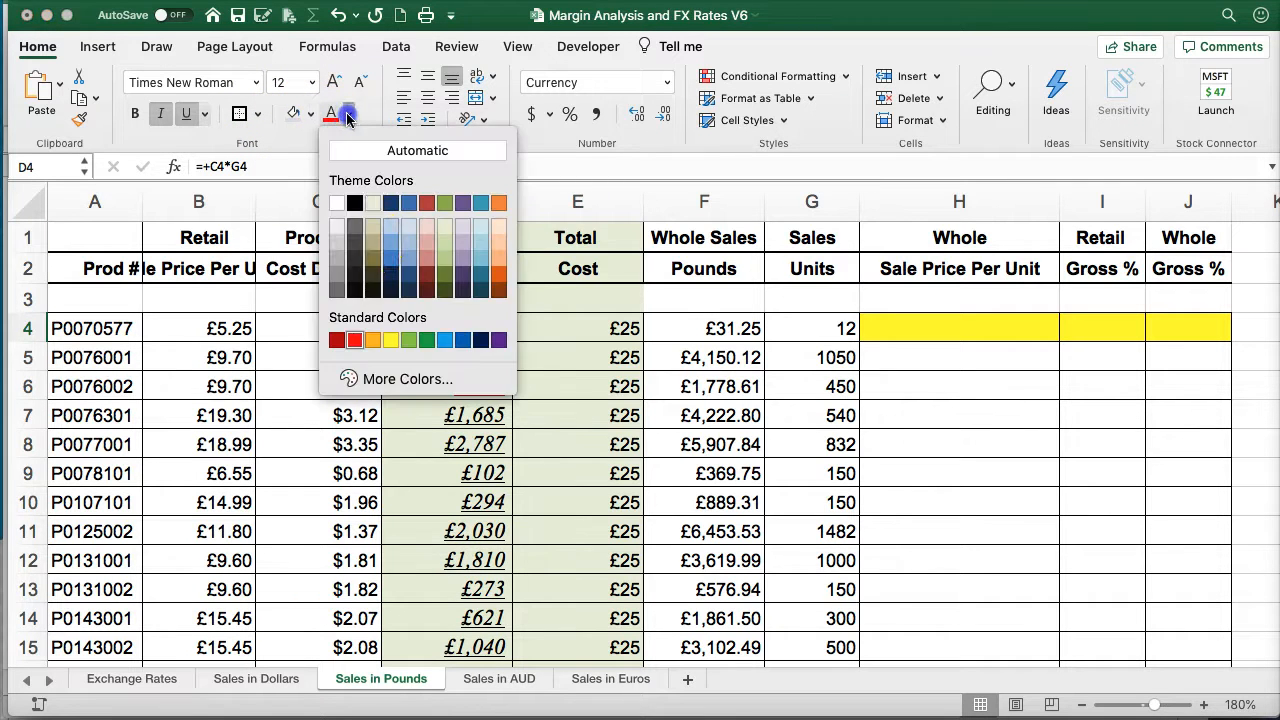
left_click(430, 333)
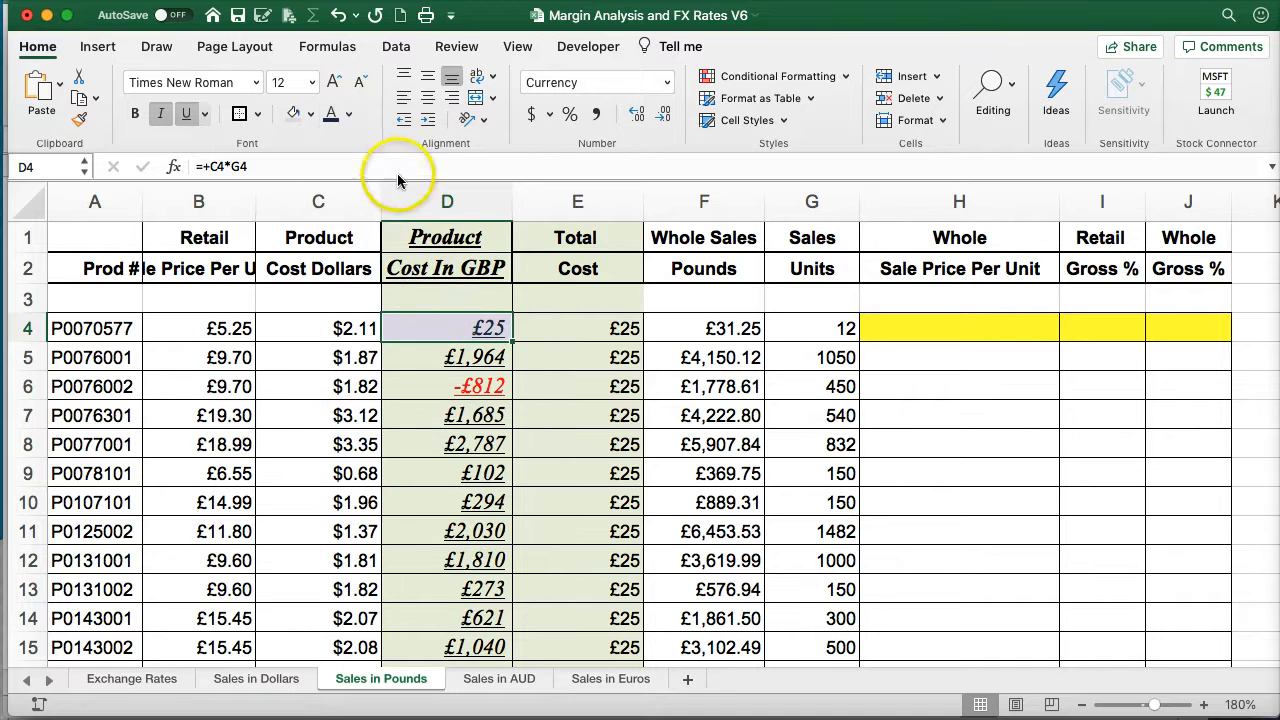
left_click(427, 77)
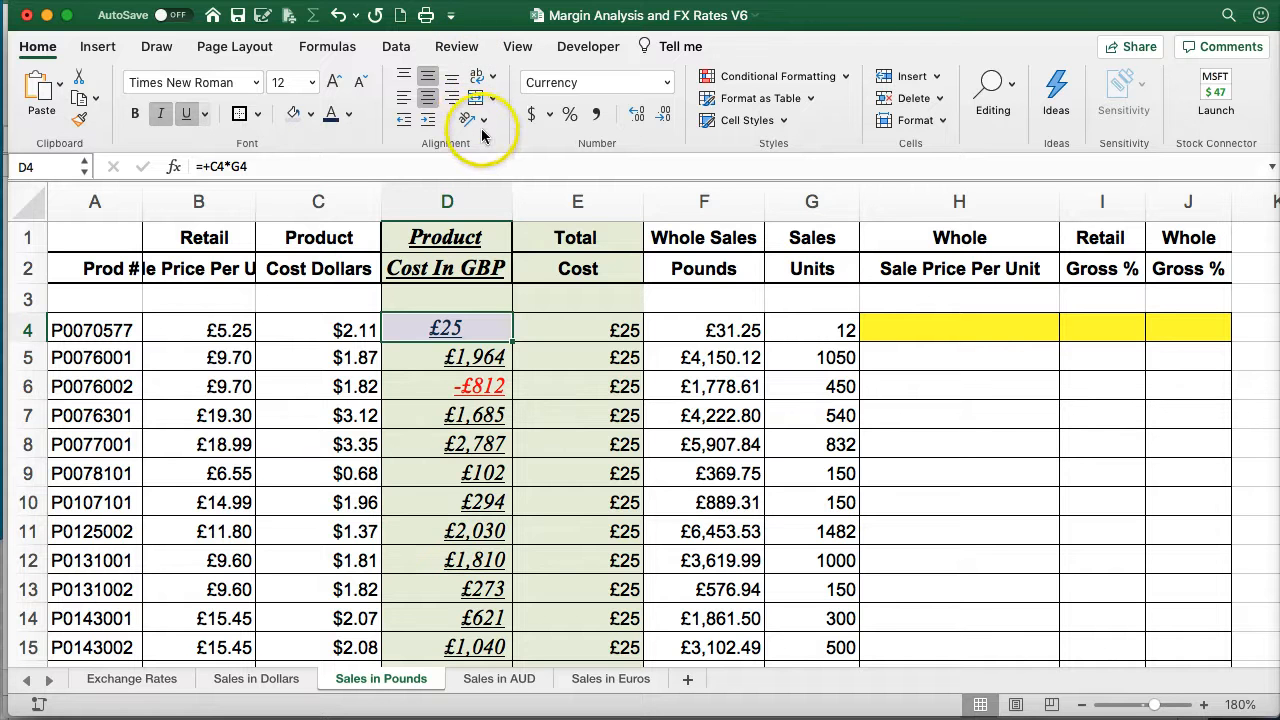
- Try angling the Product header in D1 clockwise, and undo the rotation
key("Up")
key("Up")
key("Up")
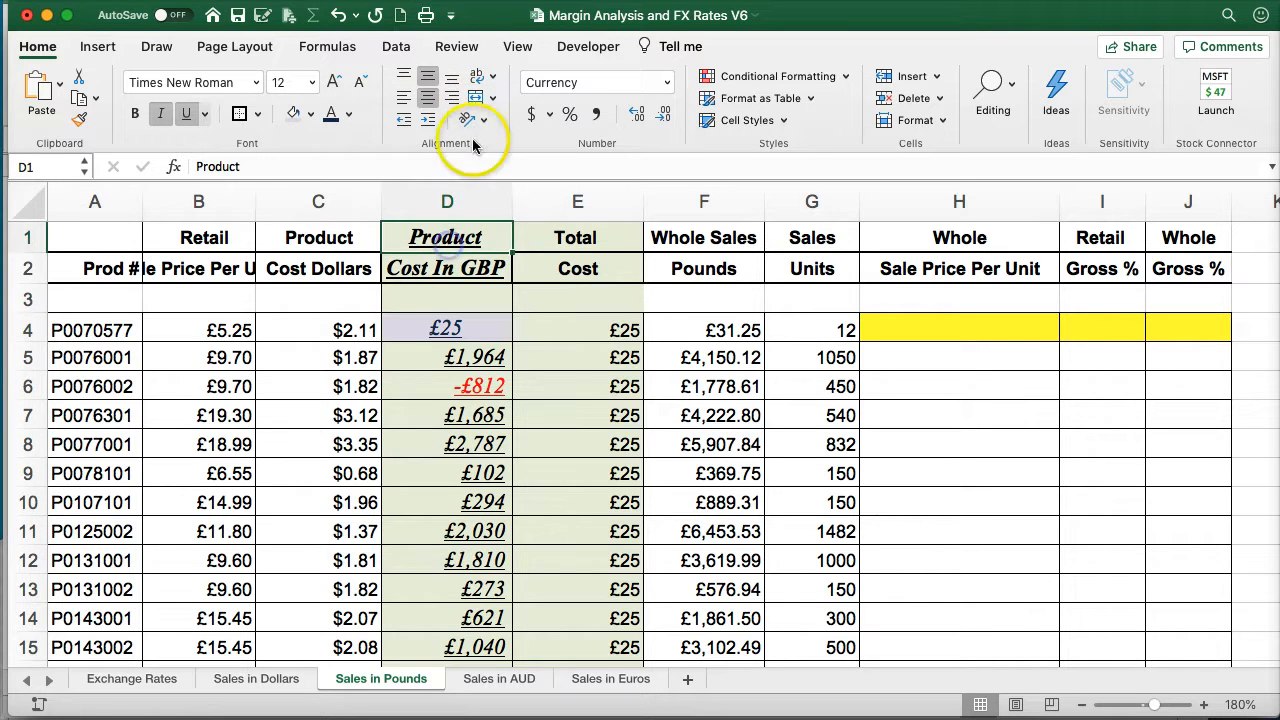
left_click(472, 121)
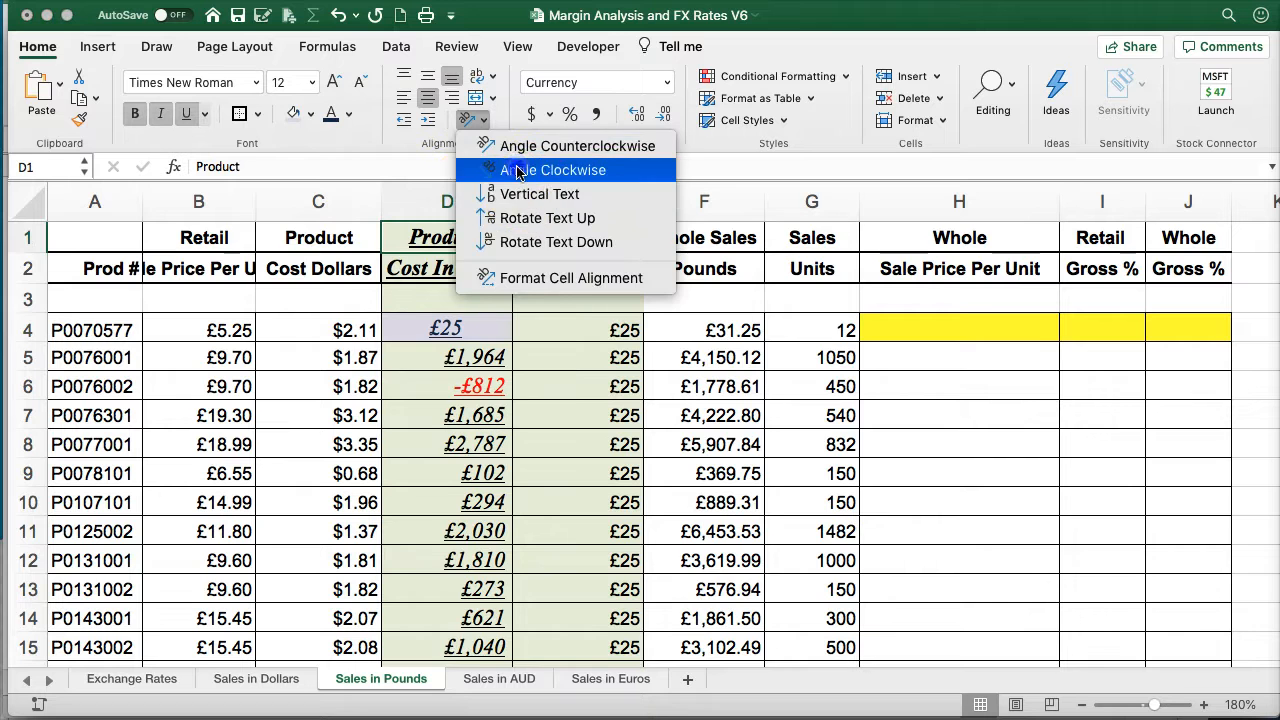
left_click(514, 167)
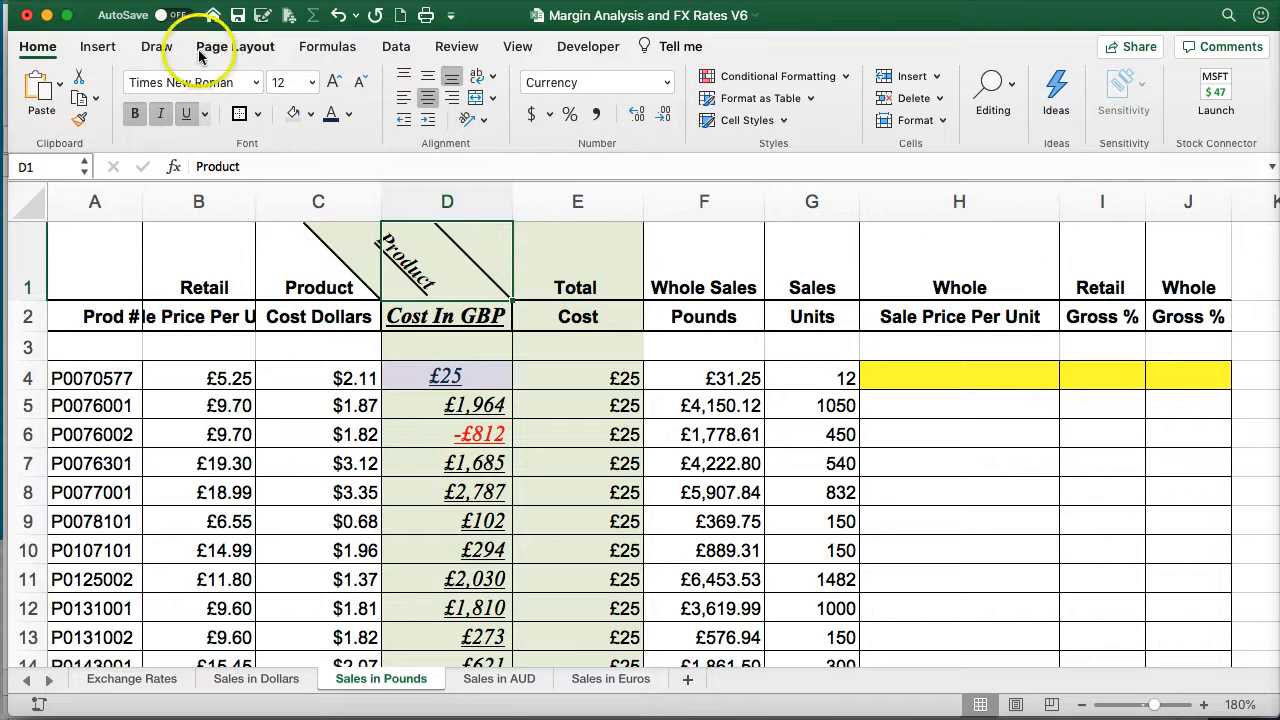
left_click(340, 16)
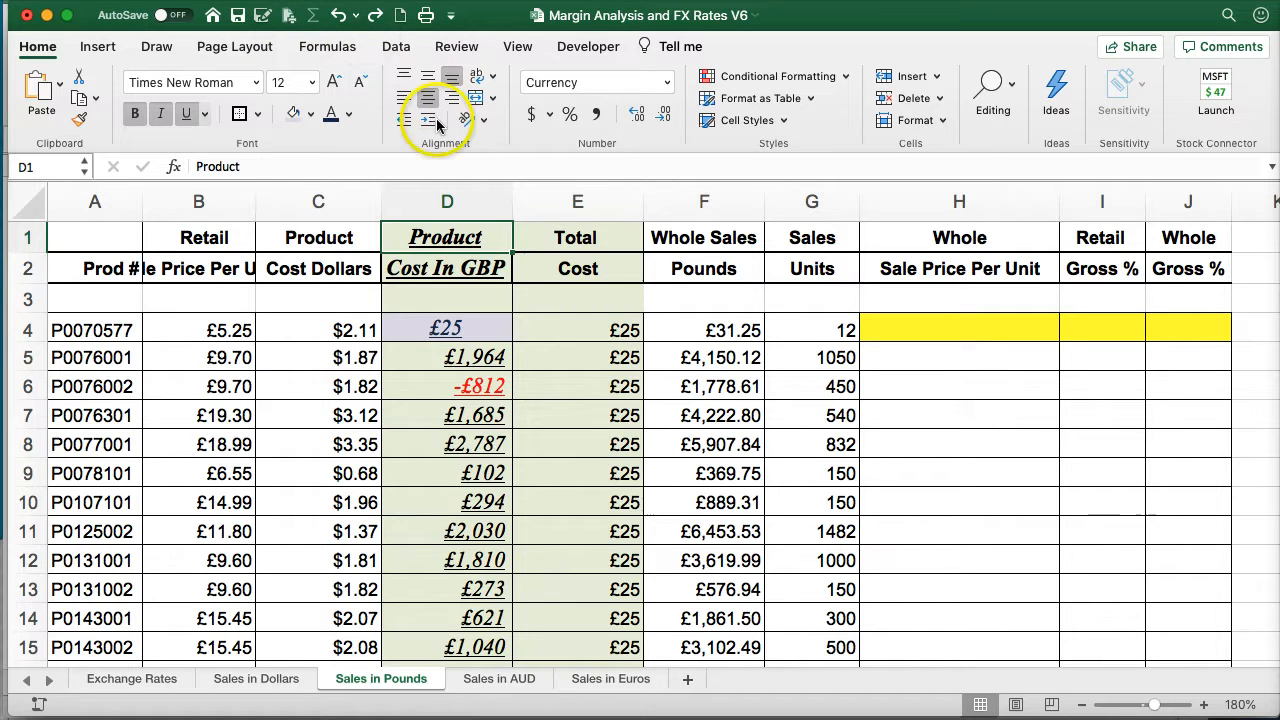
left_click(452, 15)
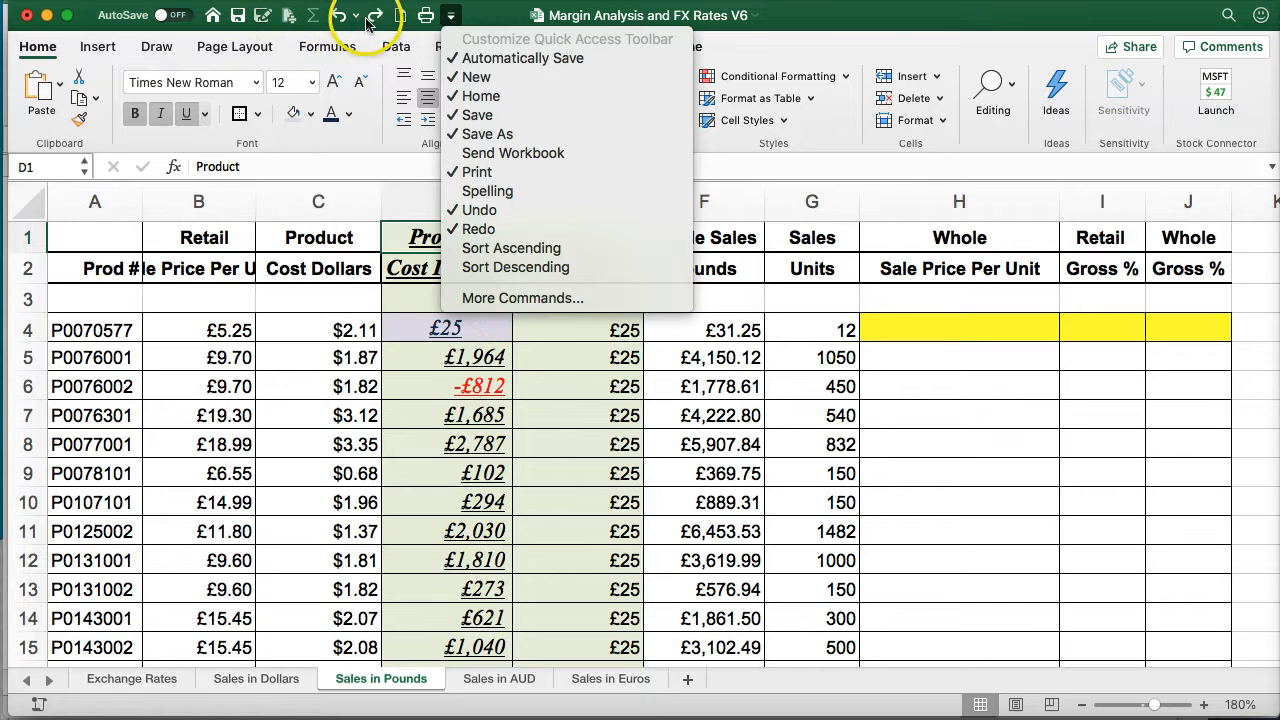
left_click(412, 168)
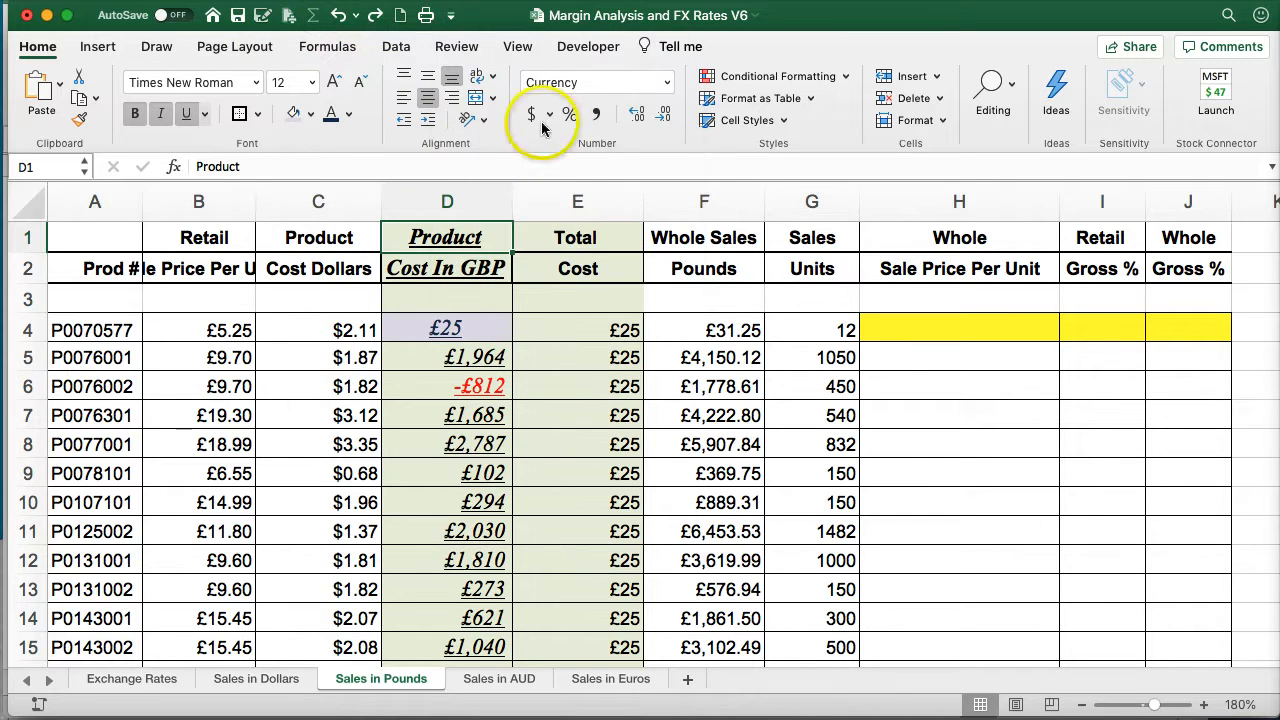
- Change the header in D2 to "Porduct in Cost In GBP" and wrap its text within the cell
left_click(449, 210)
left_click(445, 264)
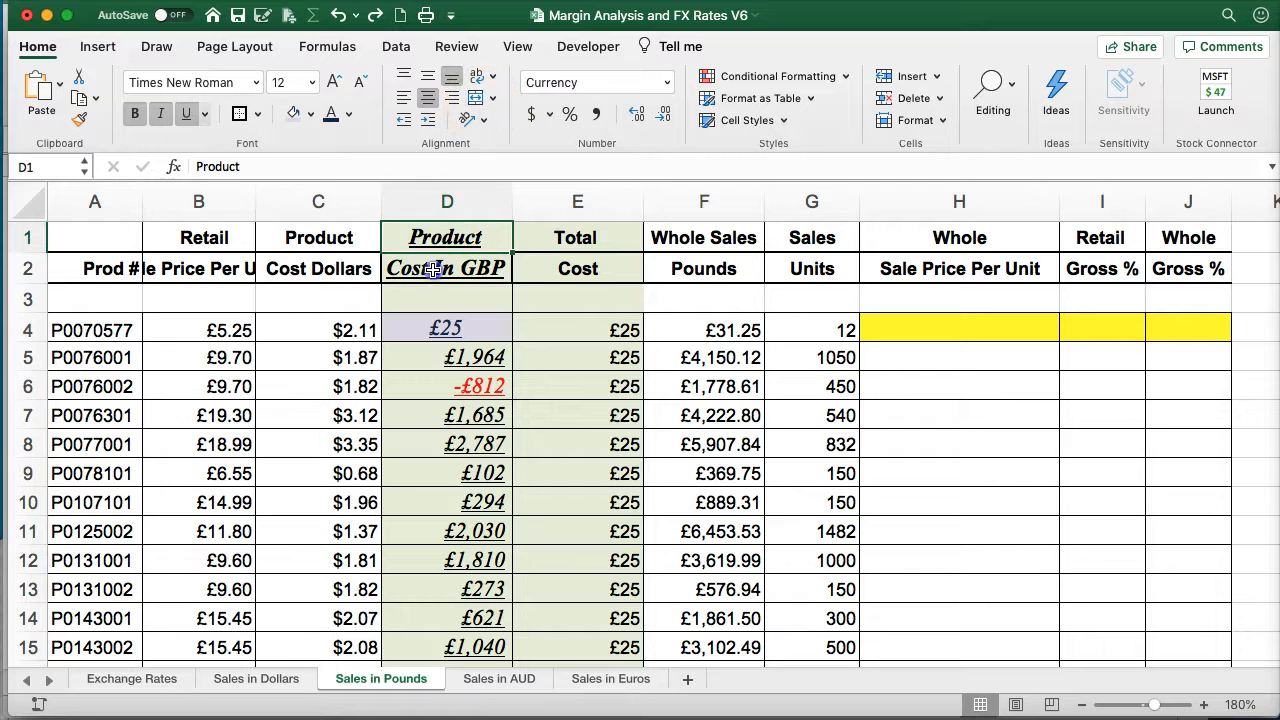
left_click(198, 166)
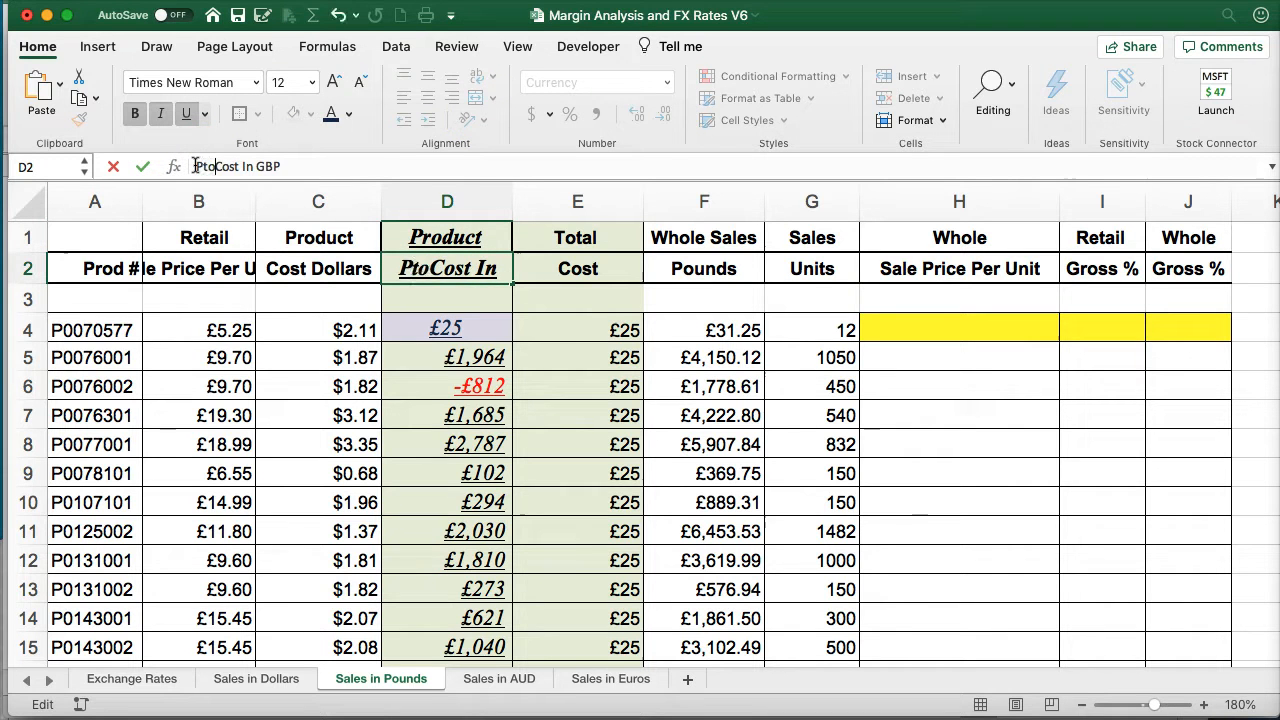
type("Ptofu")
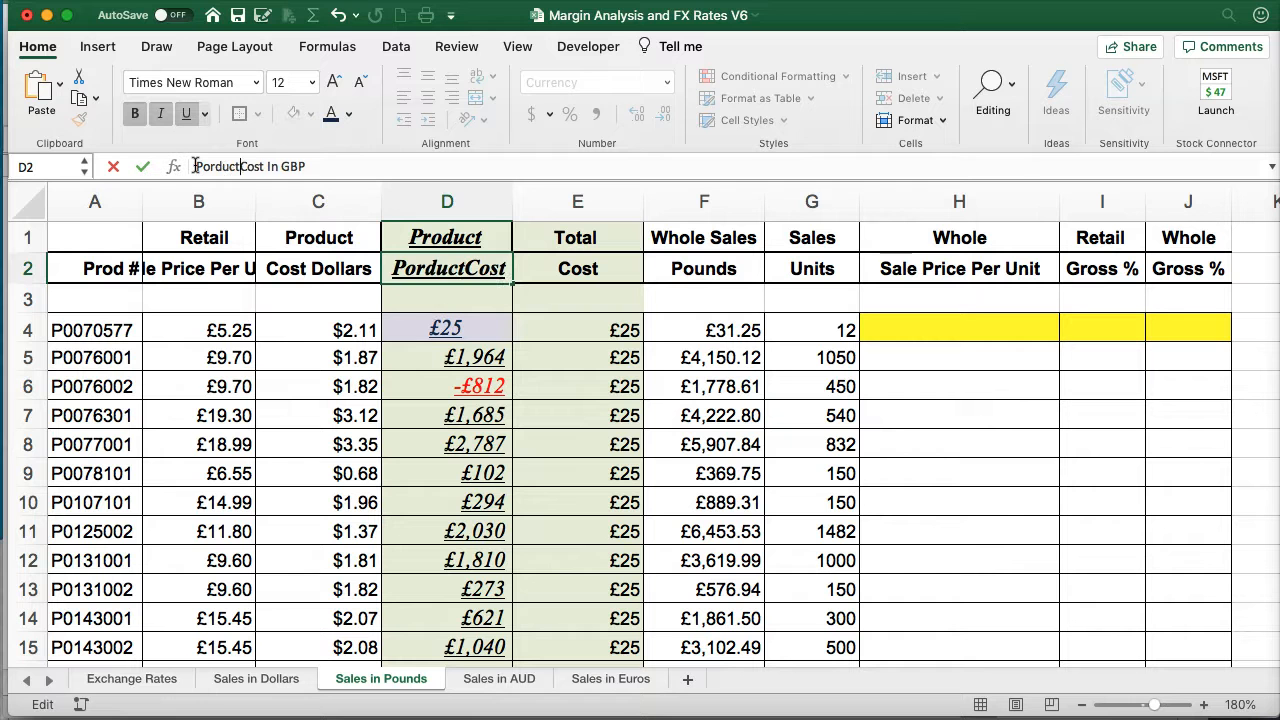
left_click(335, 386)
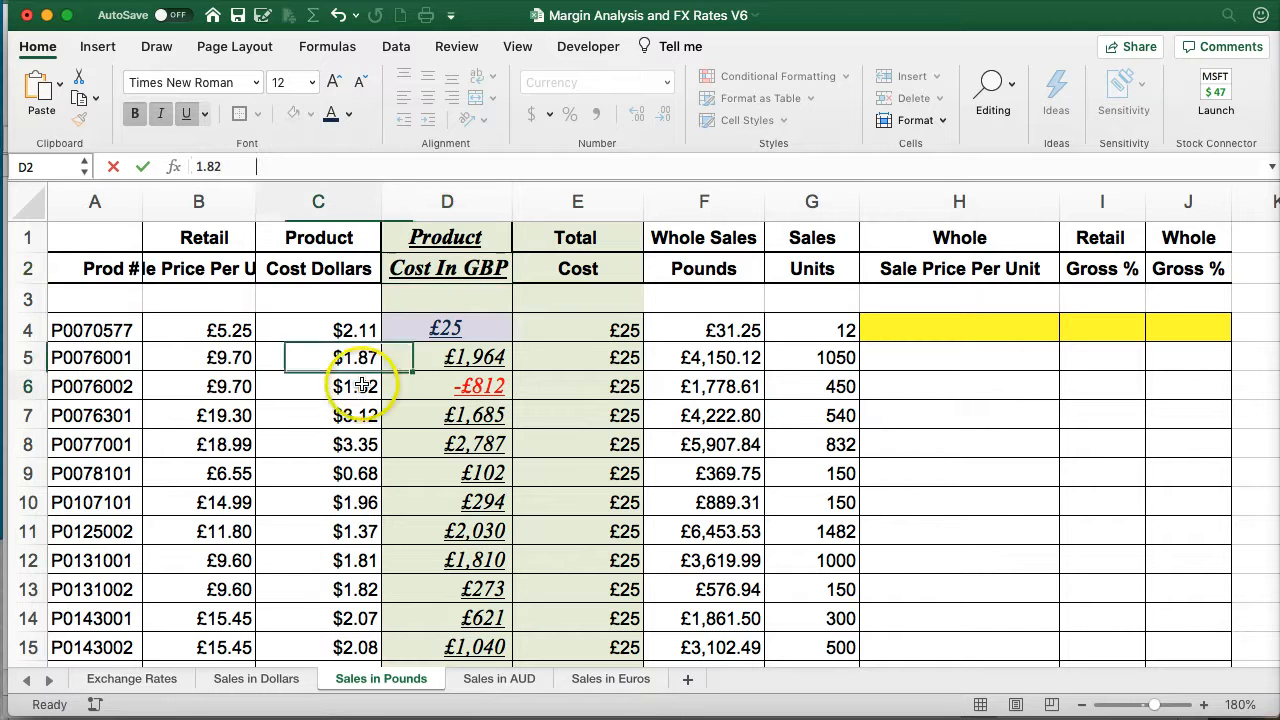
left_click(437, 279)
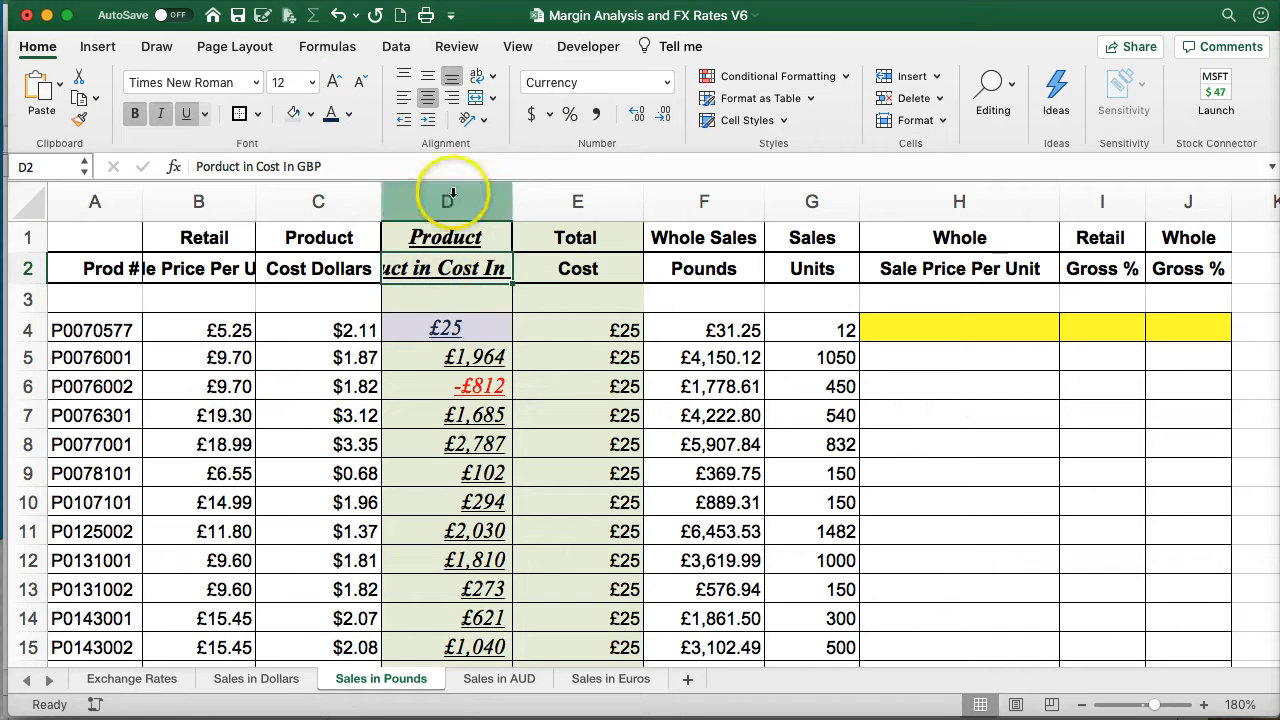
left_click(479, 78)
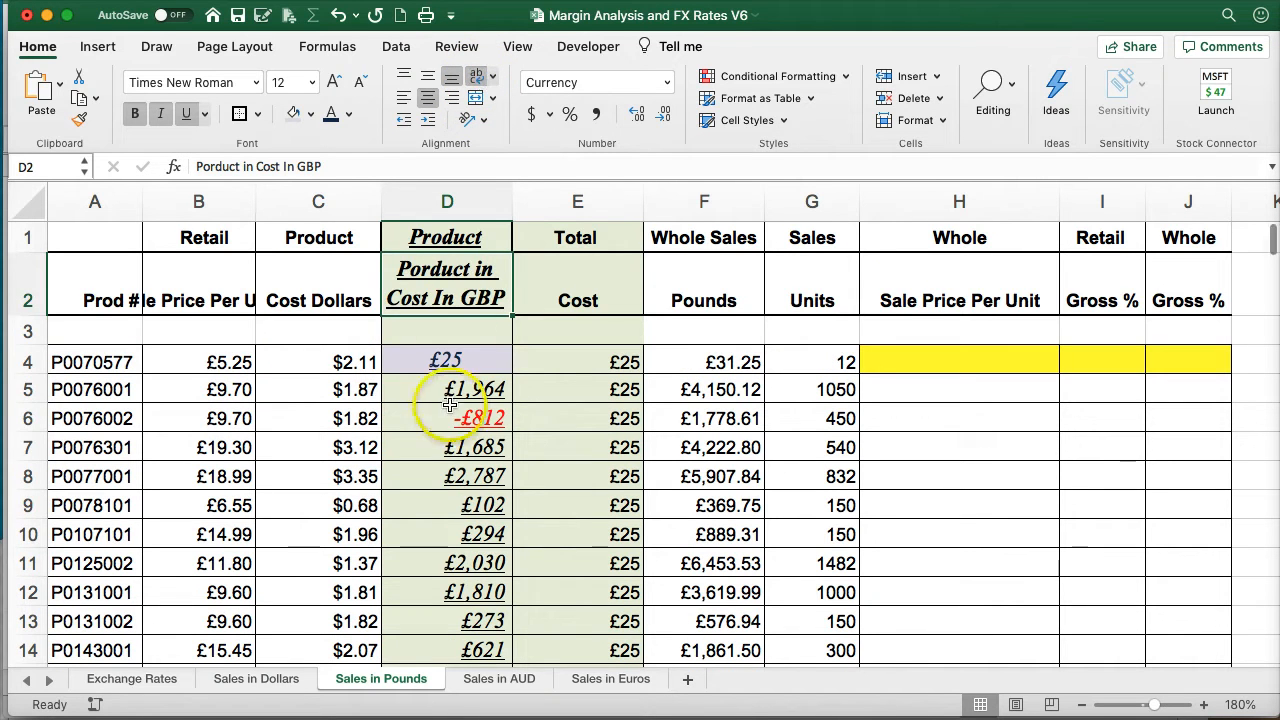
- Narrow column D and increase the height of row 2 to fit the wrapped header on three lines
left_click(500, 203)
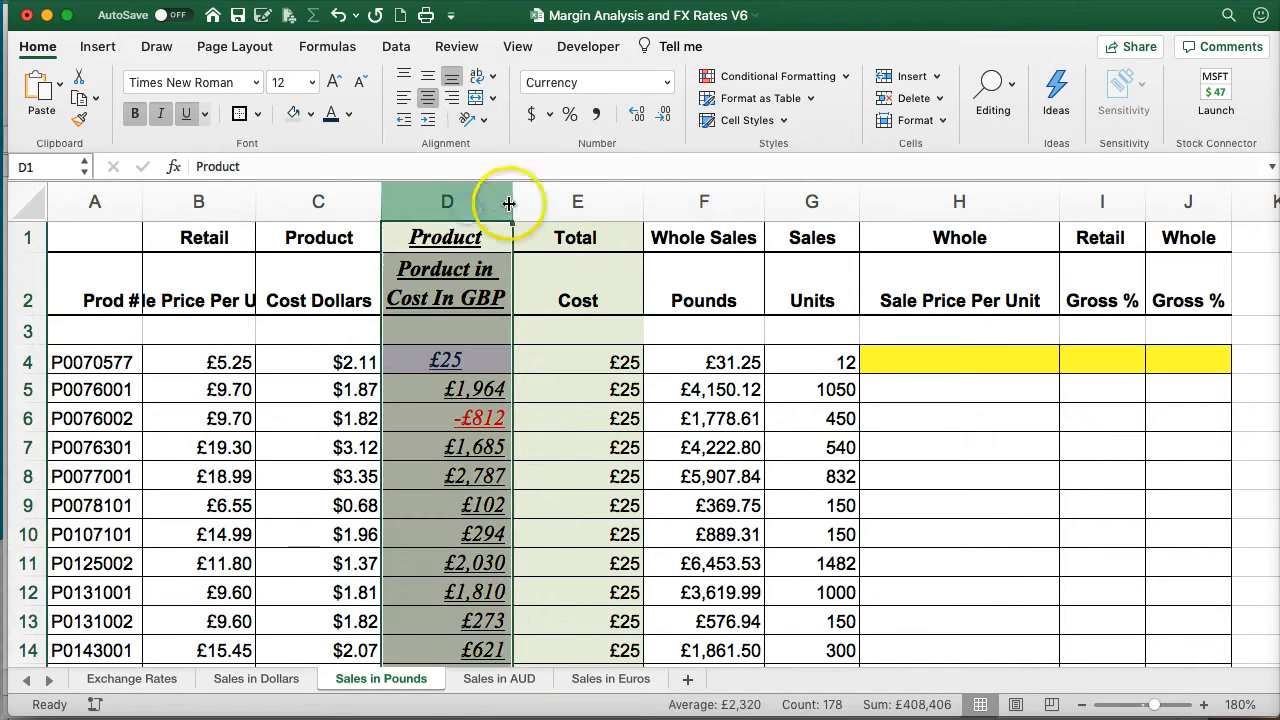
left_click_drag(509, 203, 474, 203)
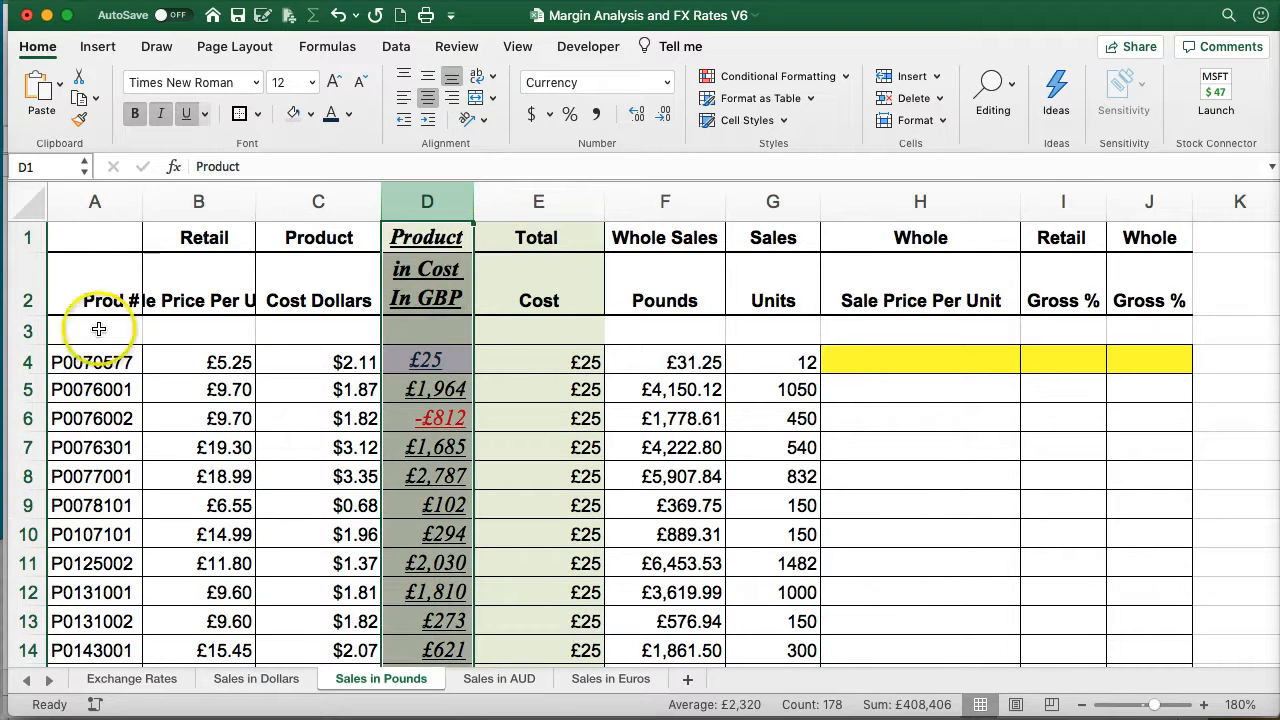
left_click_drag(35, 316, 35, 354)
- Correct the misspelled first word of the D2 header so it reads "Product in Cost In GBP"
left_click(428, 280)
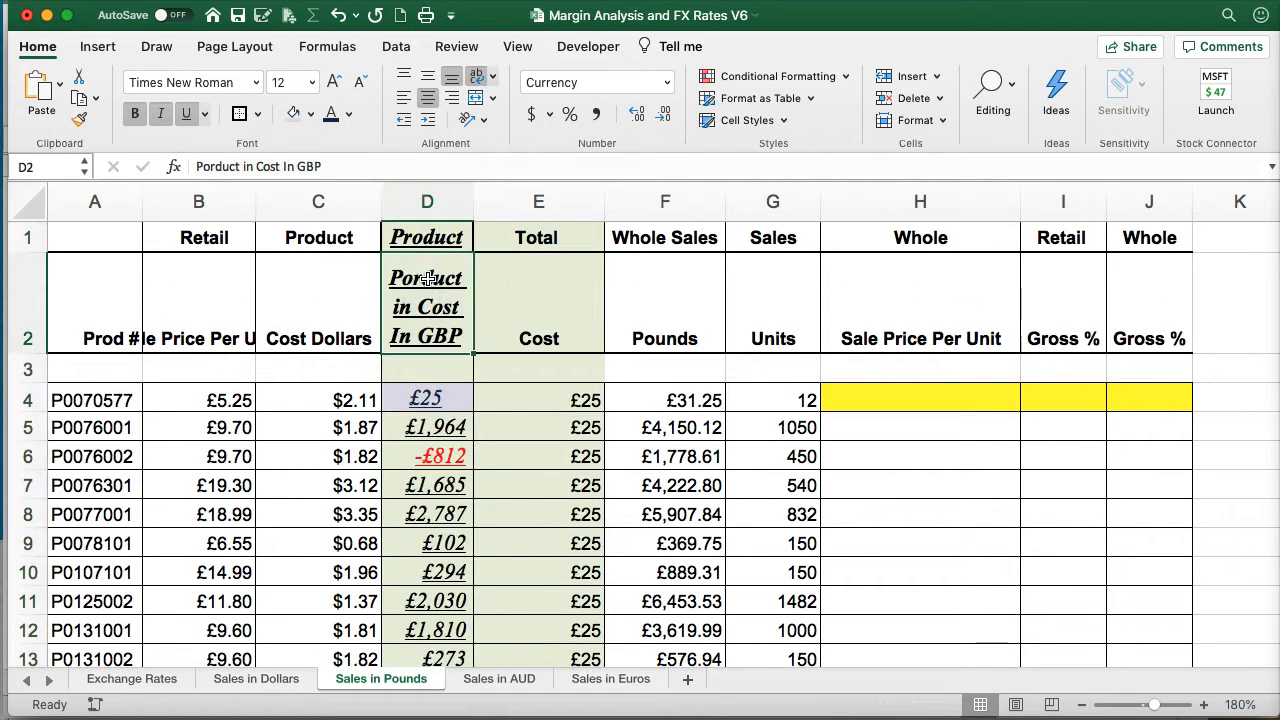
left_click(224, 167)
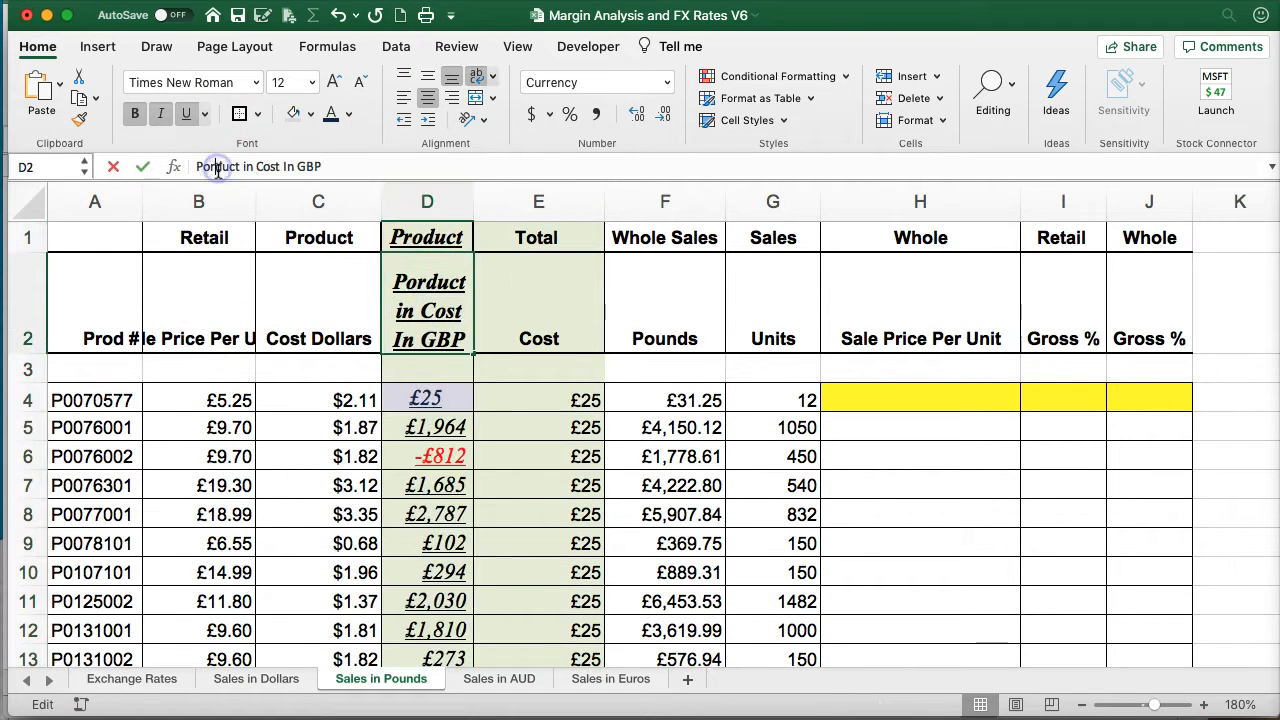
key("BackSpace")
type("ro")
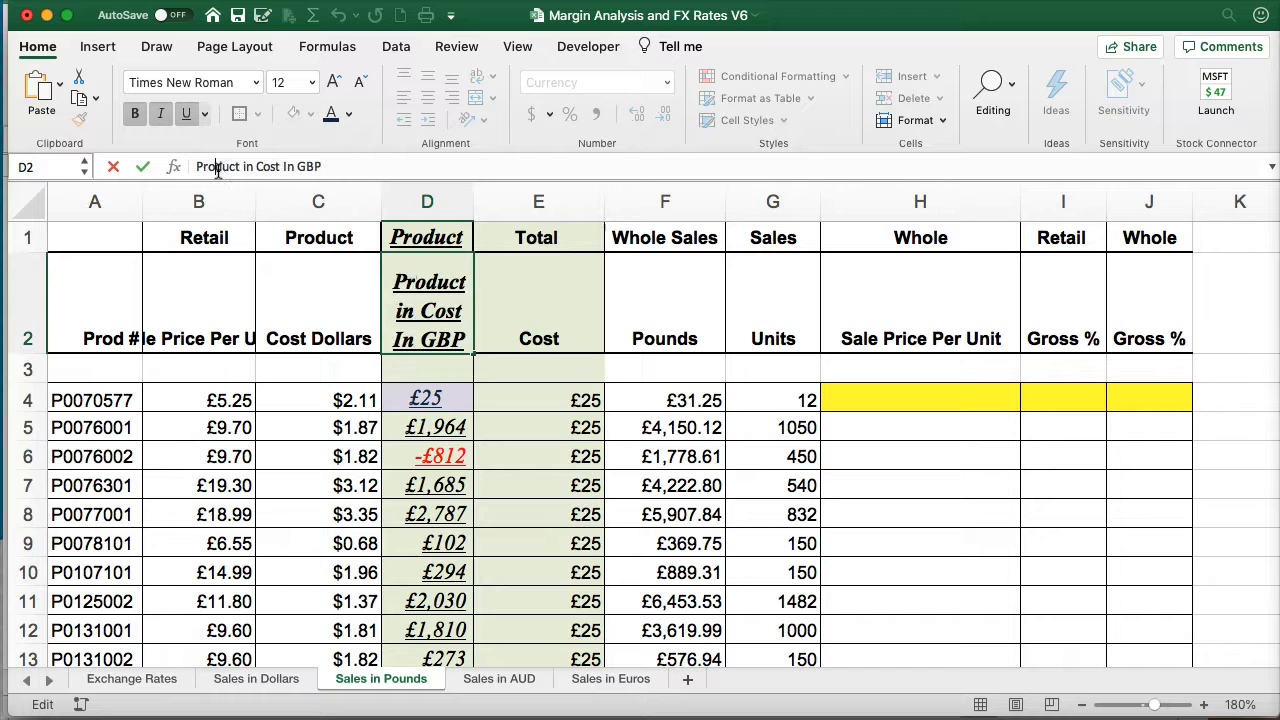
left_click(340, 364)
left_click(436, 304)
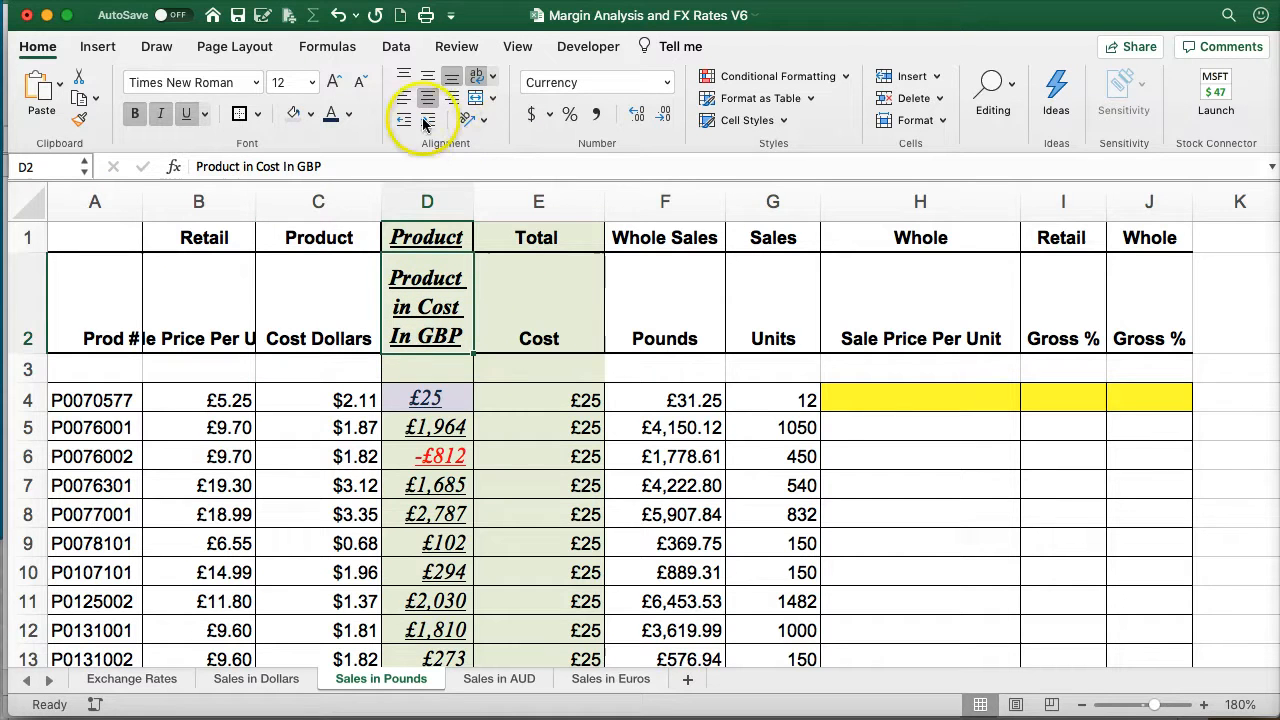
- Clear, merge and center cells A1:C1, and enter the heading Totals in the merged cell
left_click(229, 286)
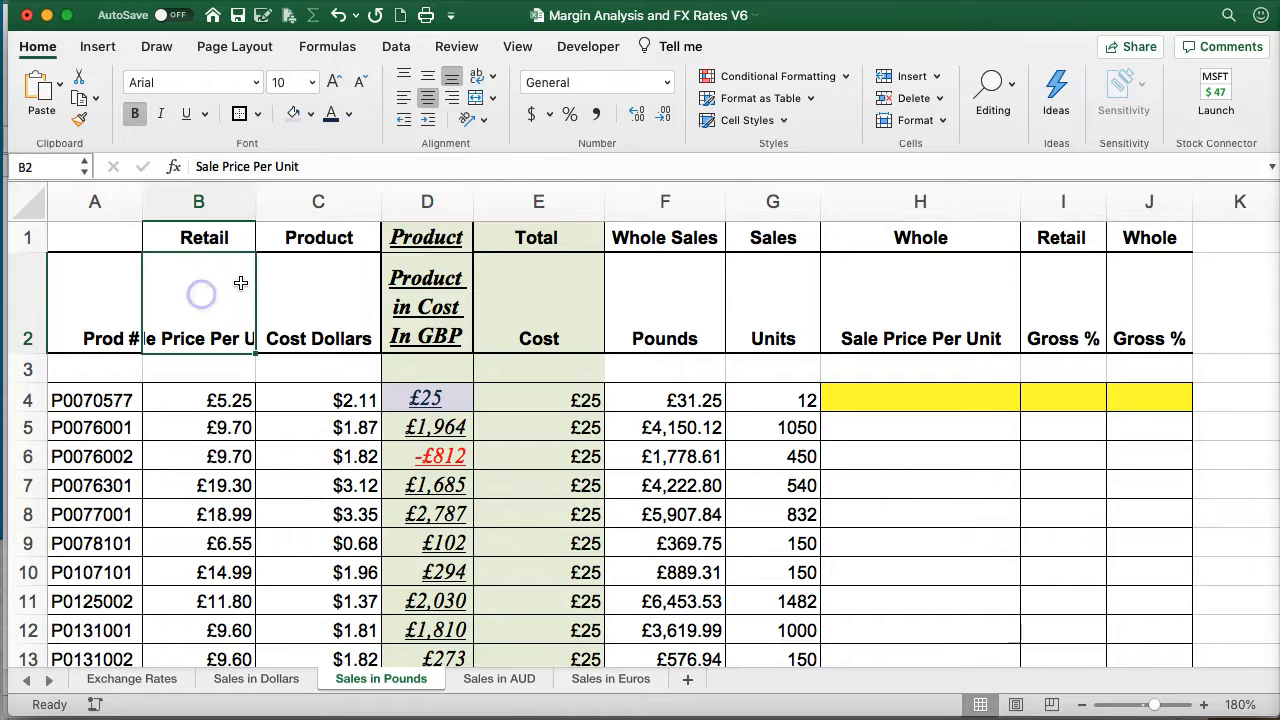
left_click_drag(116, 231, 315, 227)
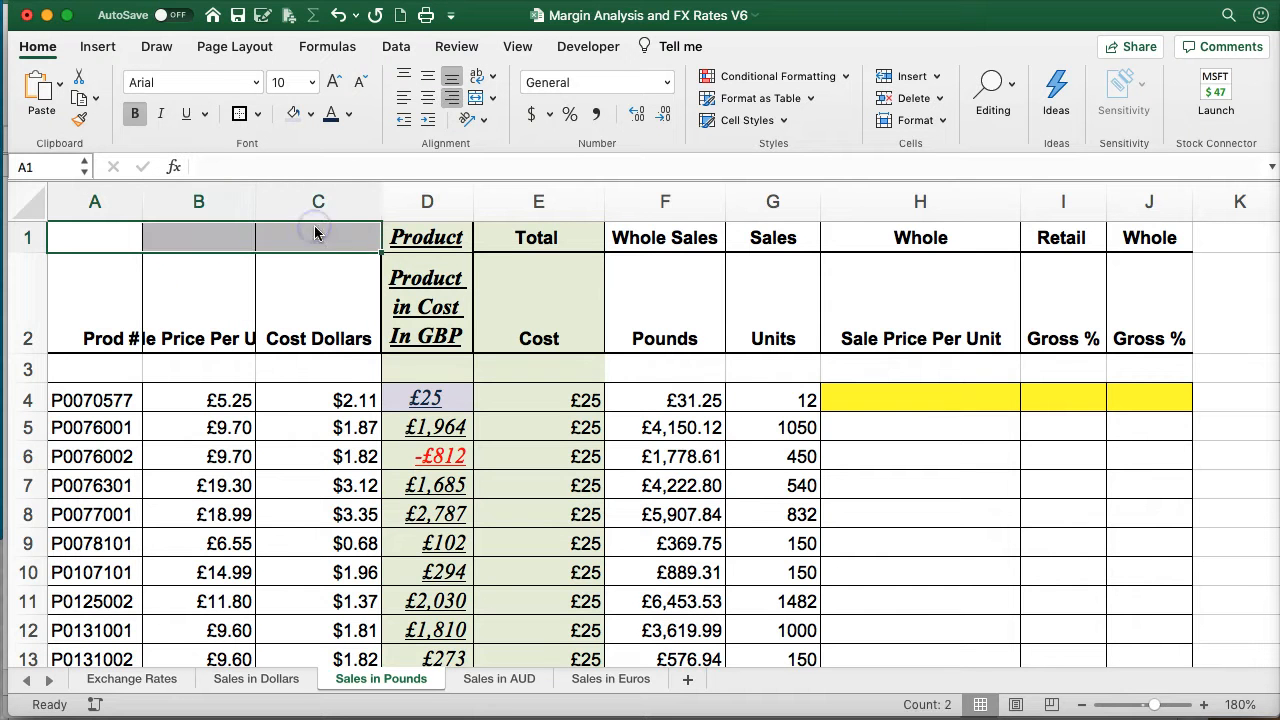
left_click(476, 97)
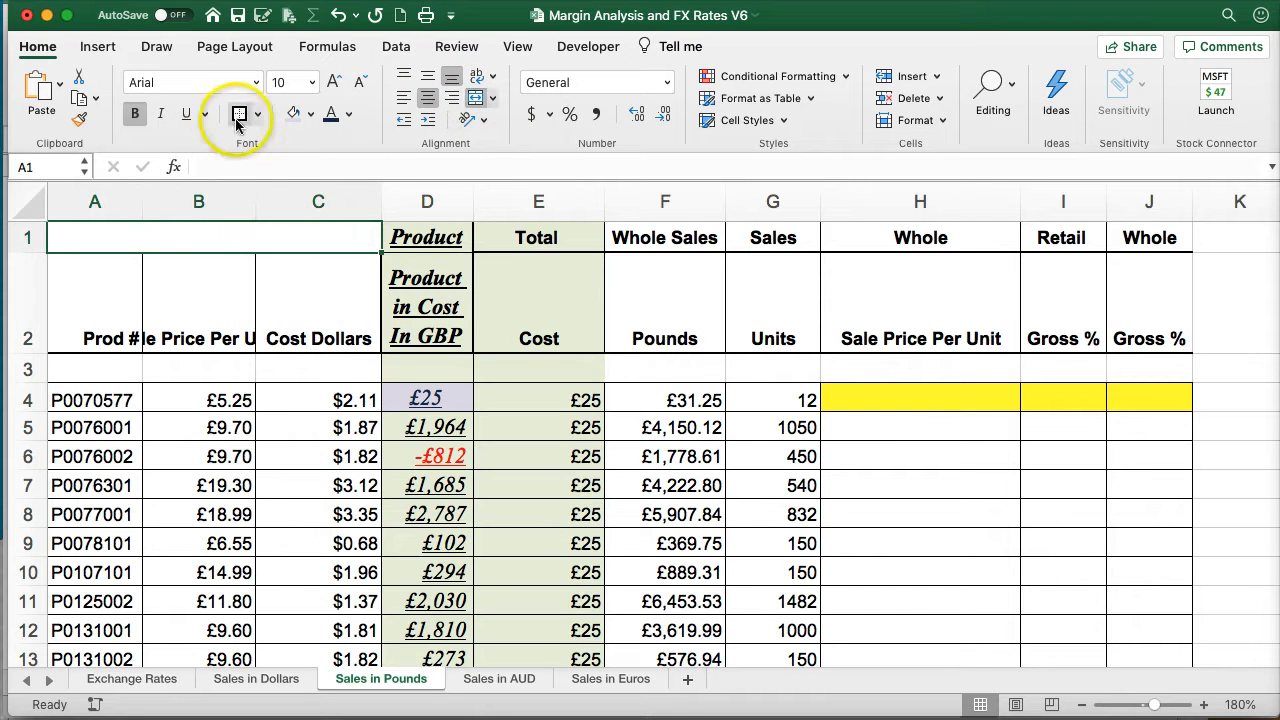
left_click(250, 258)
left_click(213, 241)
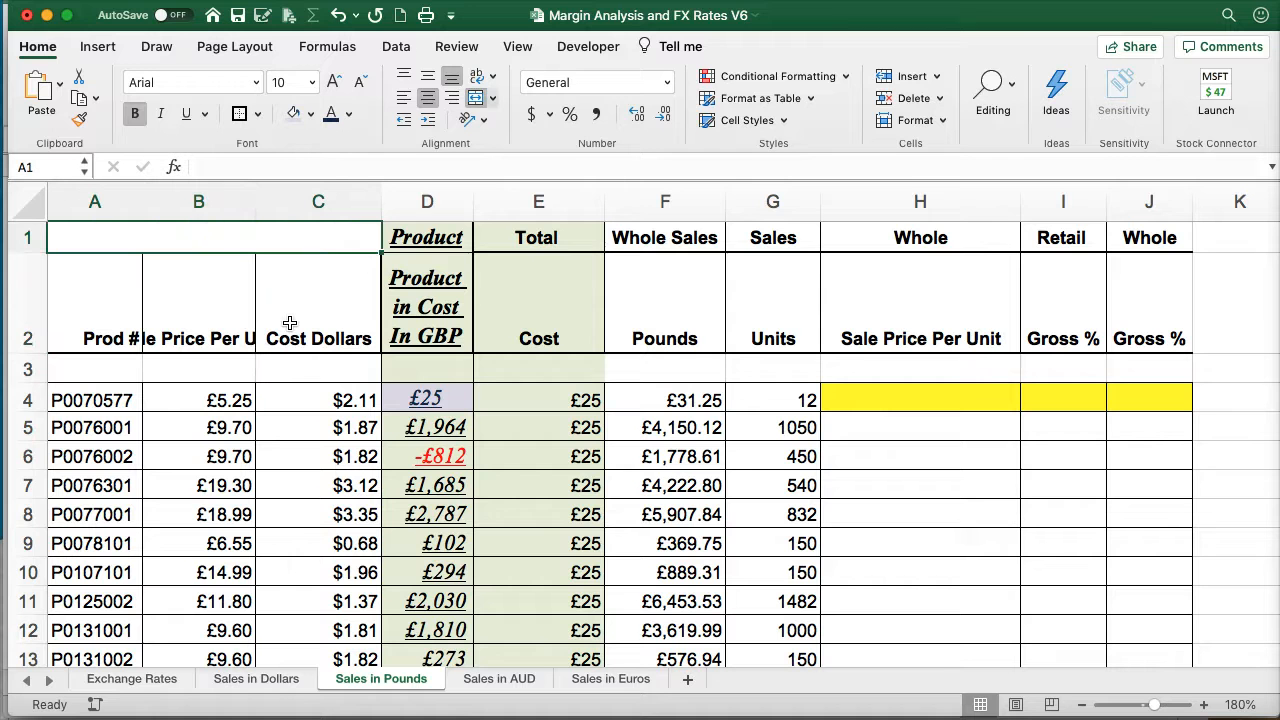
type("Totals")
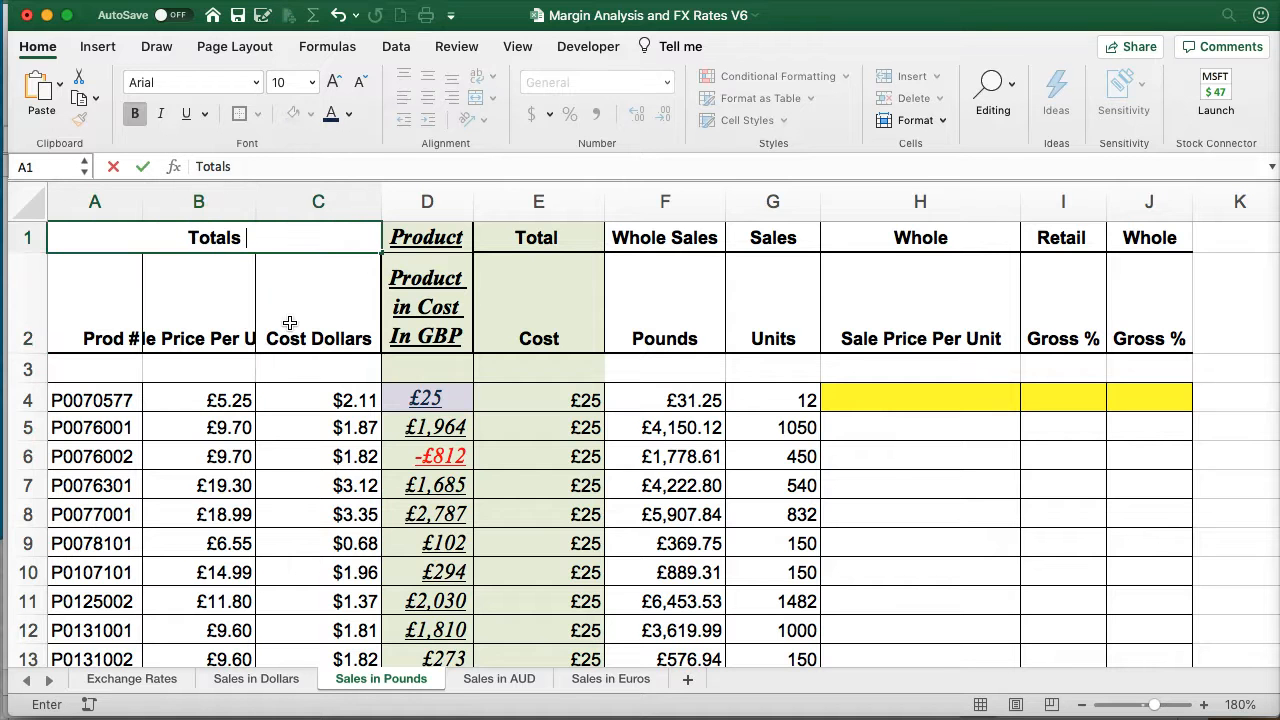
left_click(246, 226)
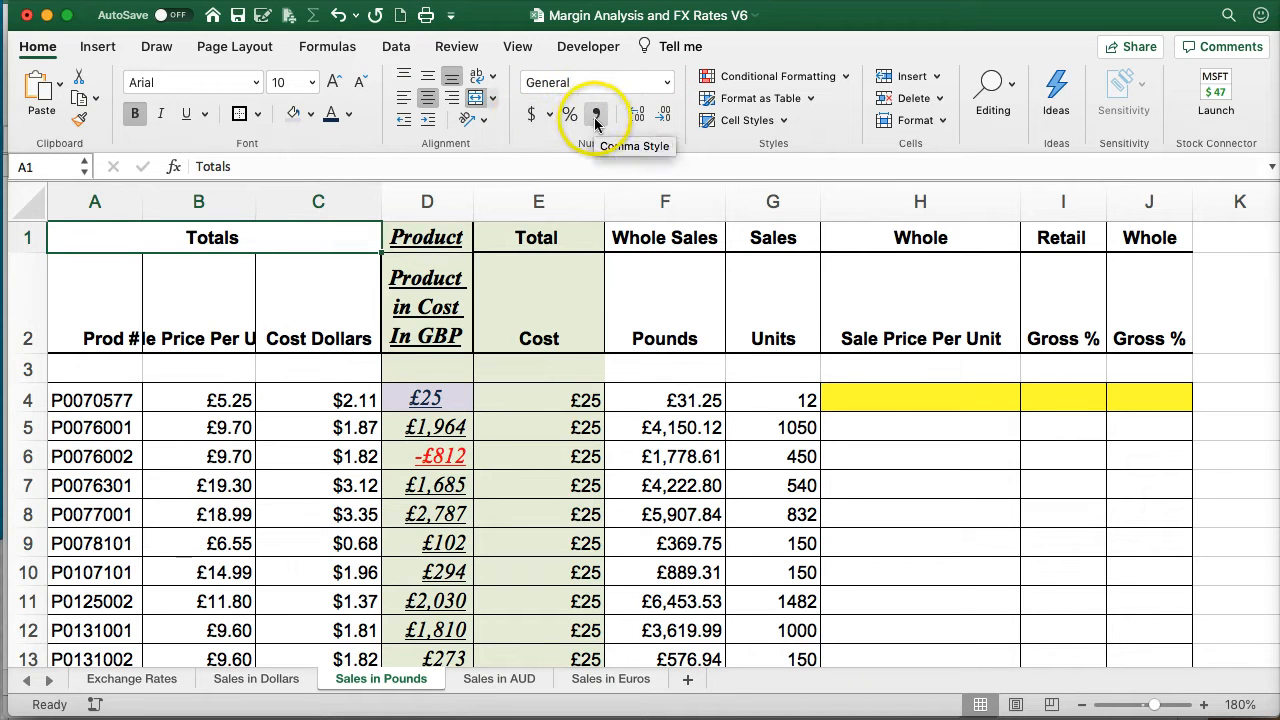
- Format the Total Cost value in E4 with two decimal places
left_click(560, 400)
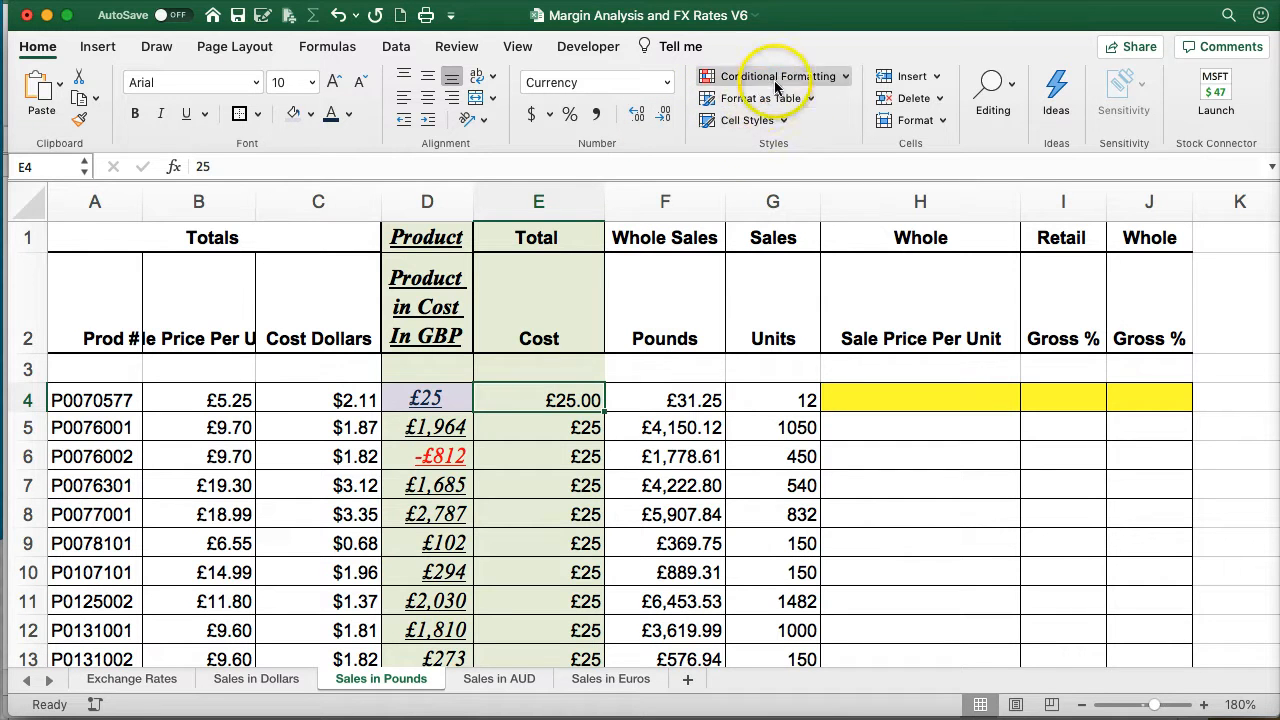
- Insert a blank cell at E4 that shifts the cells below down, and insert a new sheet column before the Total Cost column
left_click(925, 77)
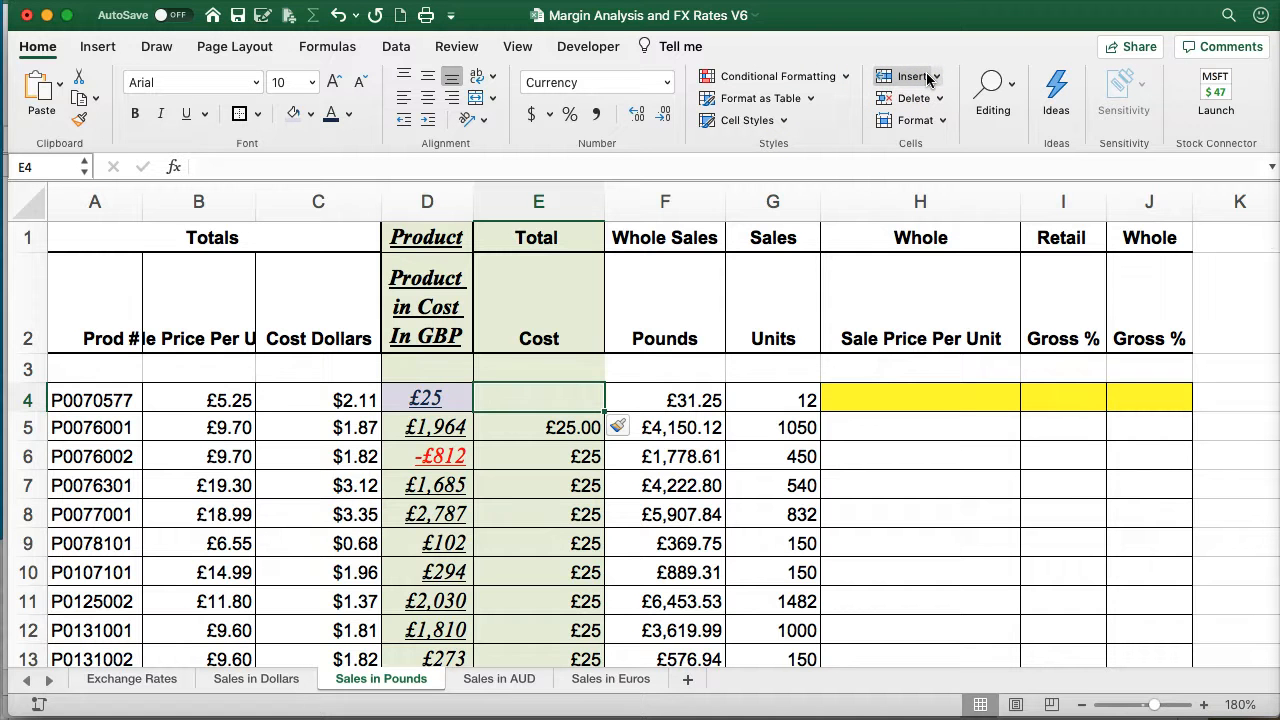
left_click(937, 77)
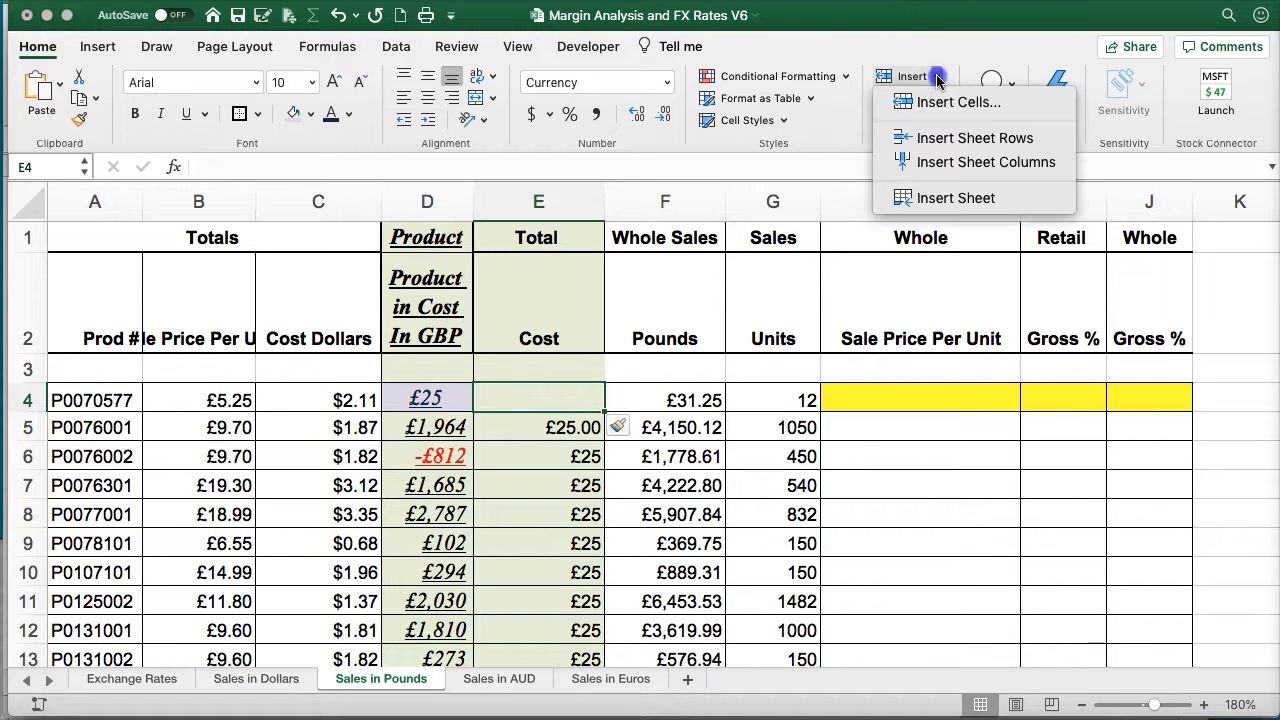
left_click(945, 162)
left_click(551, 362)
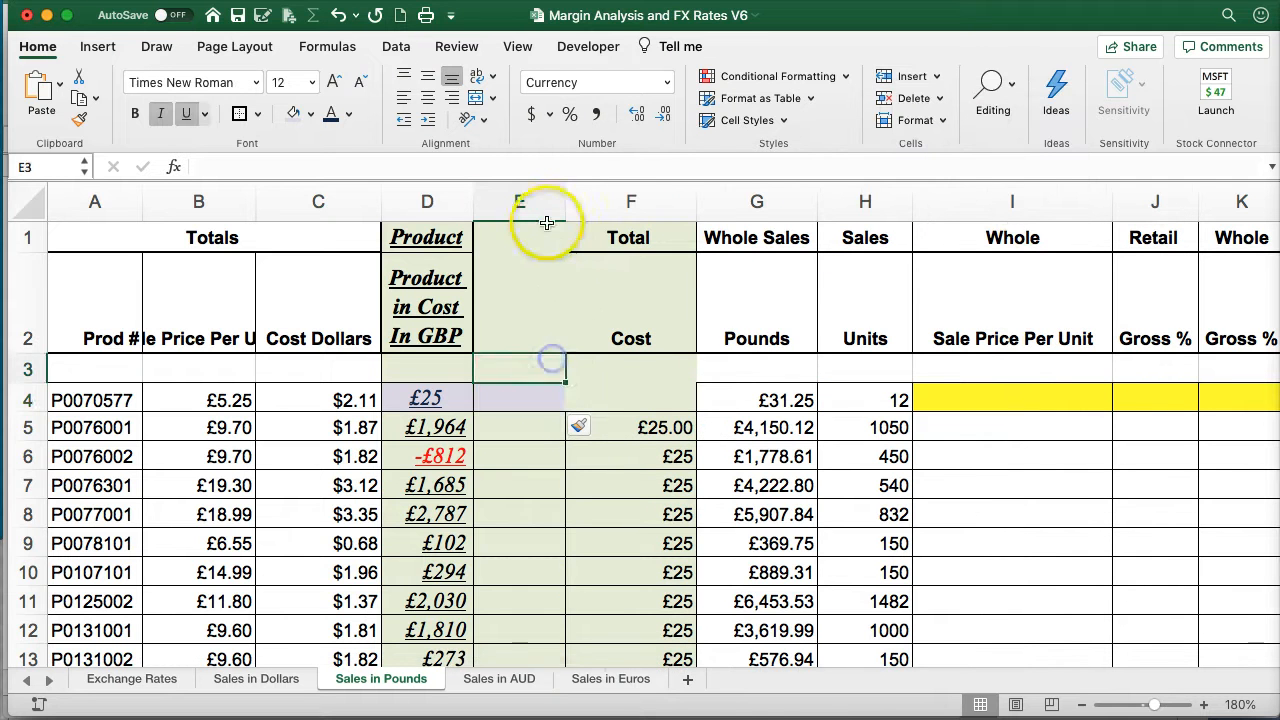
- Copy the formatting of the Whole Sales Pounds column G onto the new empty column E
left_click(547, 205)
left_click(720, 200)
left_click(82, 120)
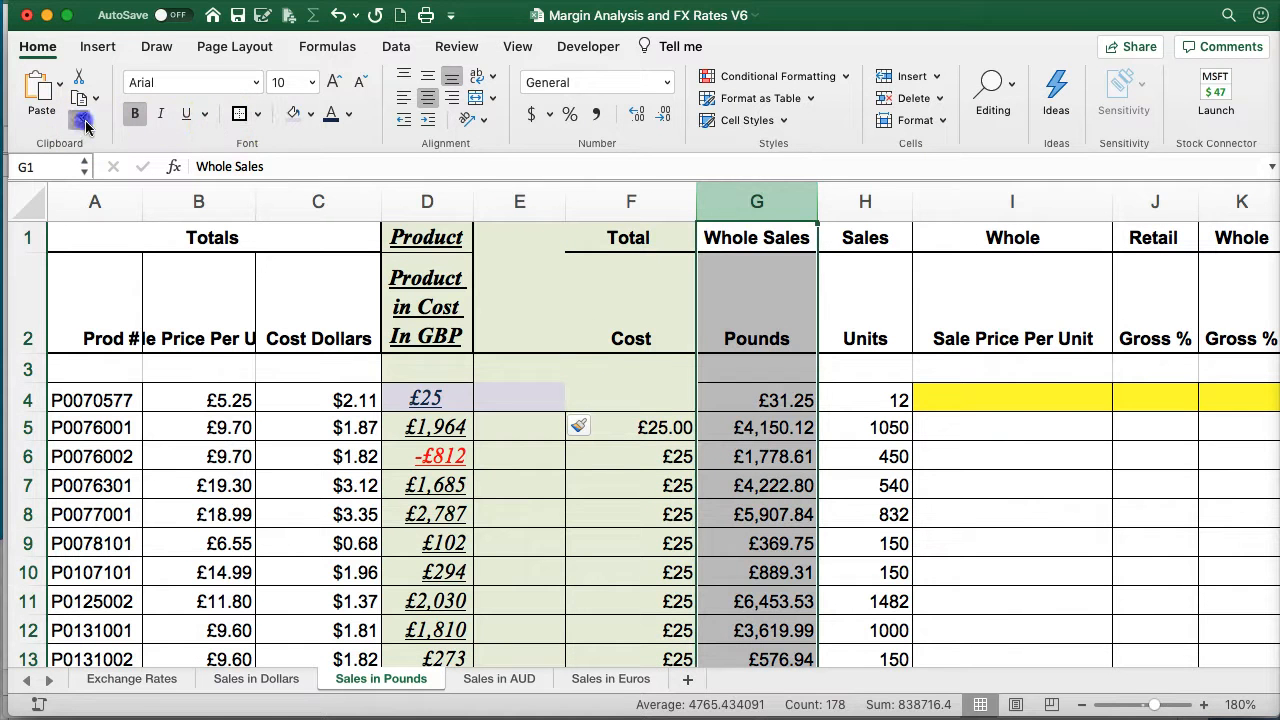
left_click(519, 202)
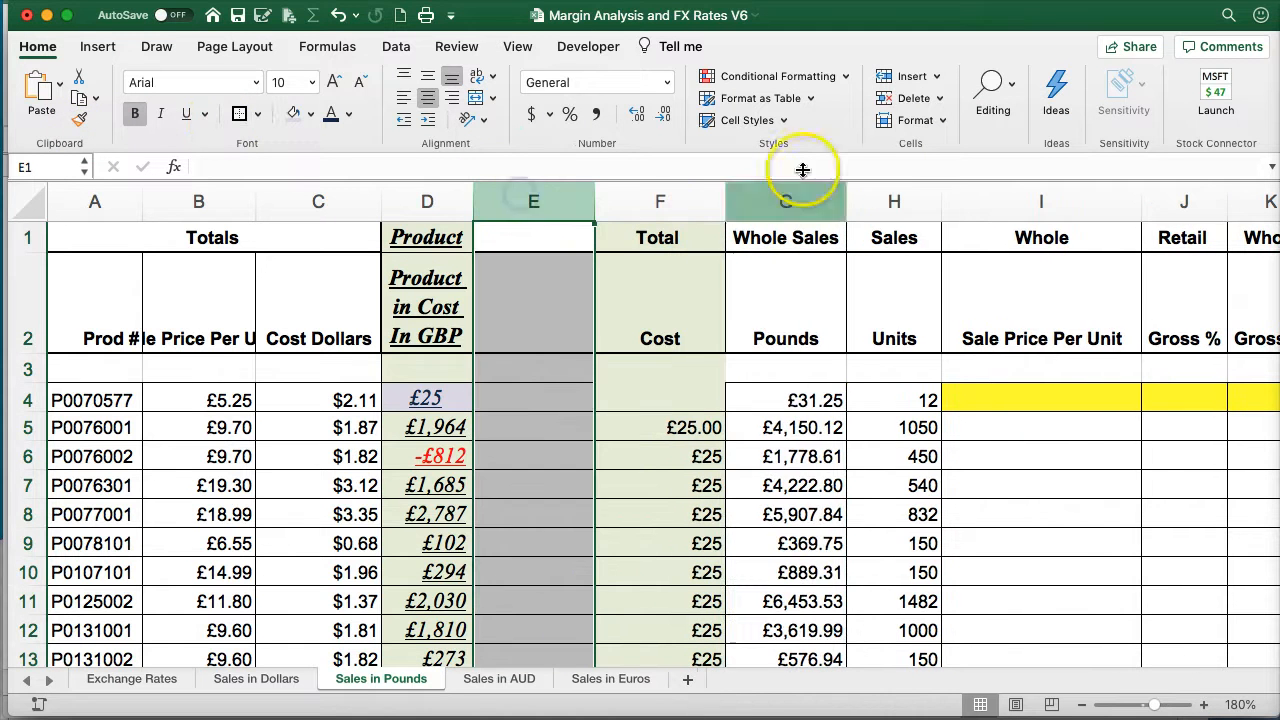
left_click(944, 120)
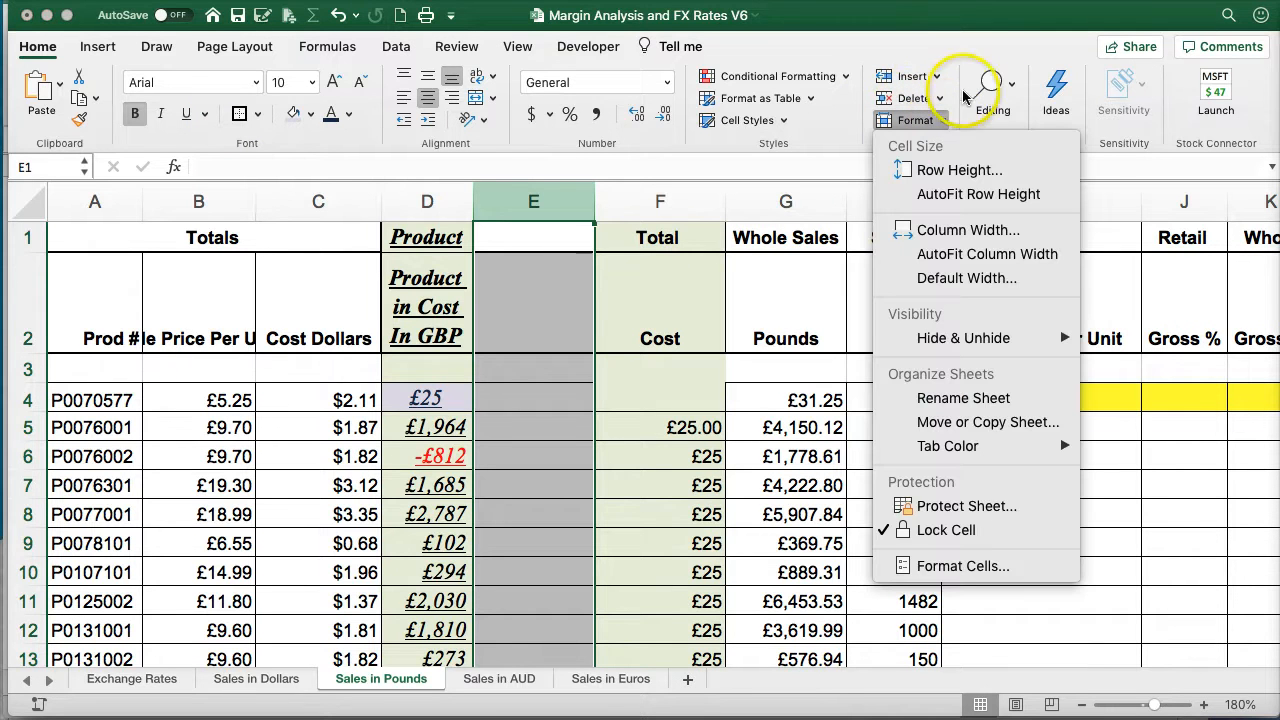
left_click(986, 63)
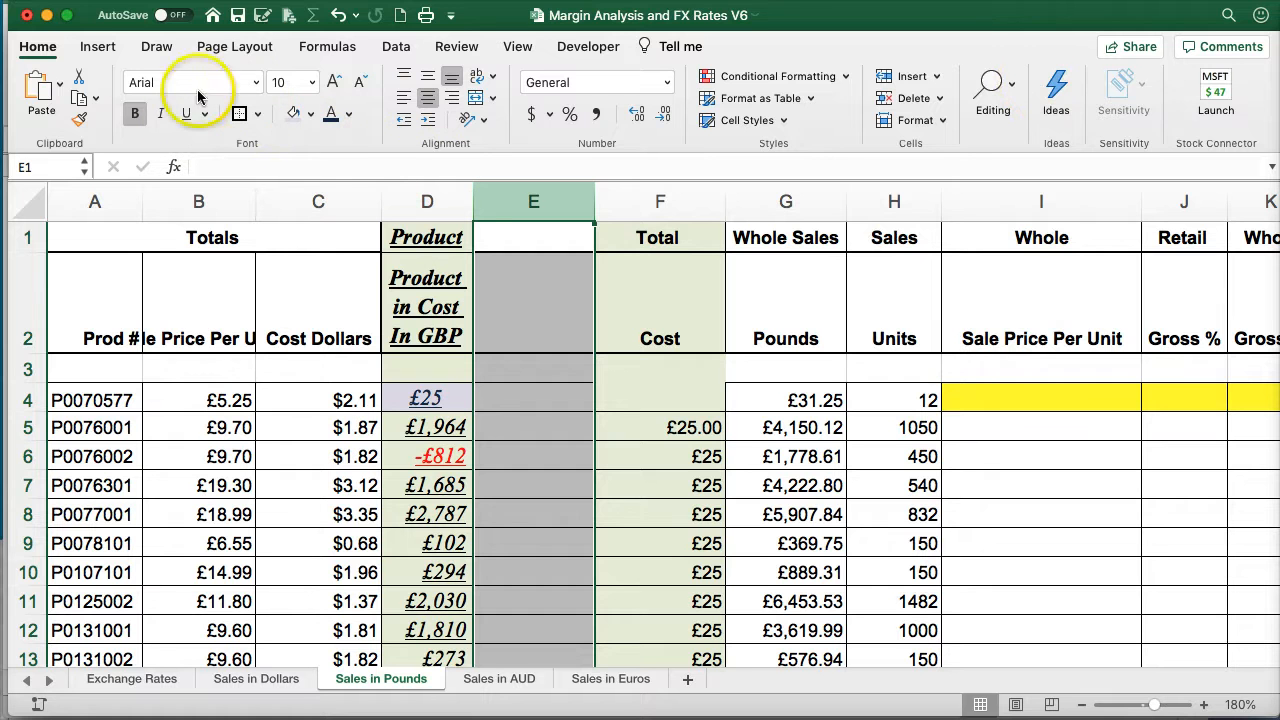
left_click(99, 48)
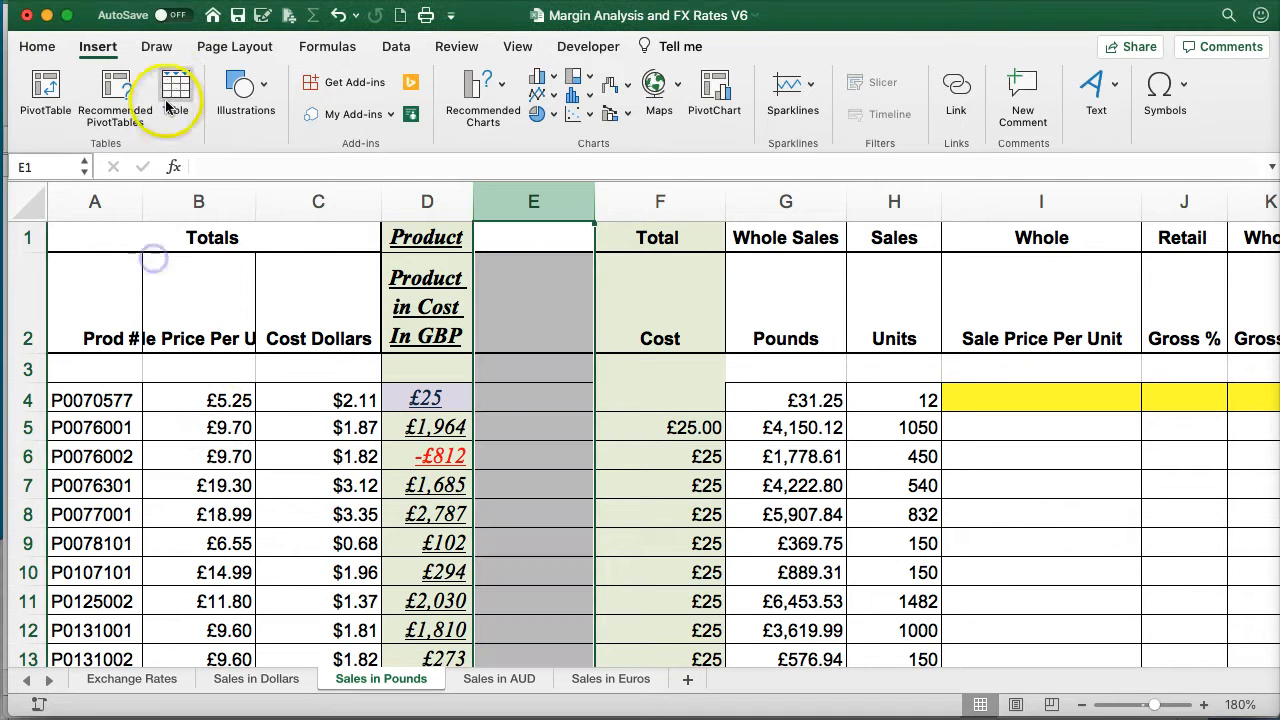
left_click(241, 103)
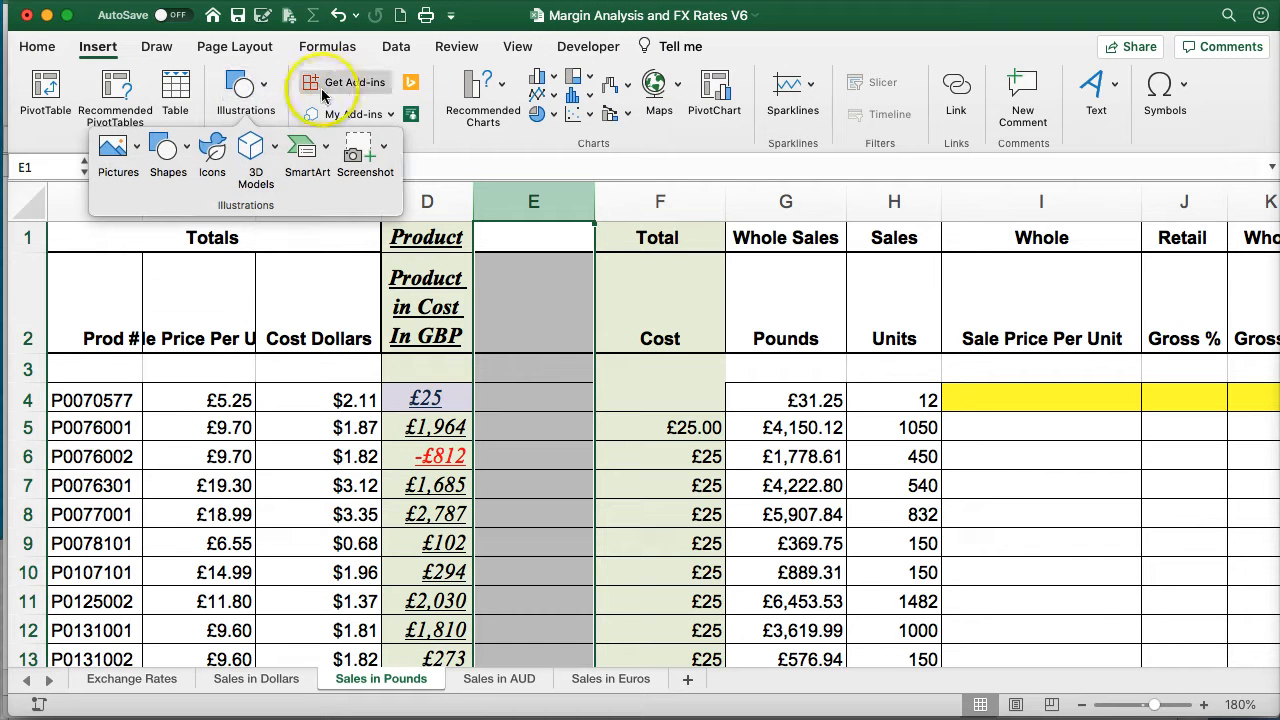
- Insert a filled map chart based on the data around cell C5, and delete the chart
left_click(340, 427)
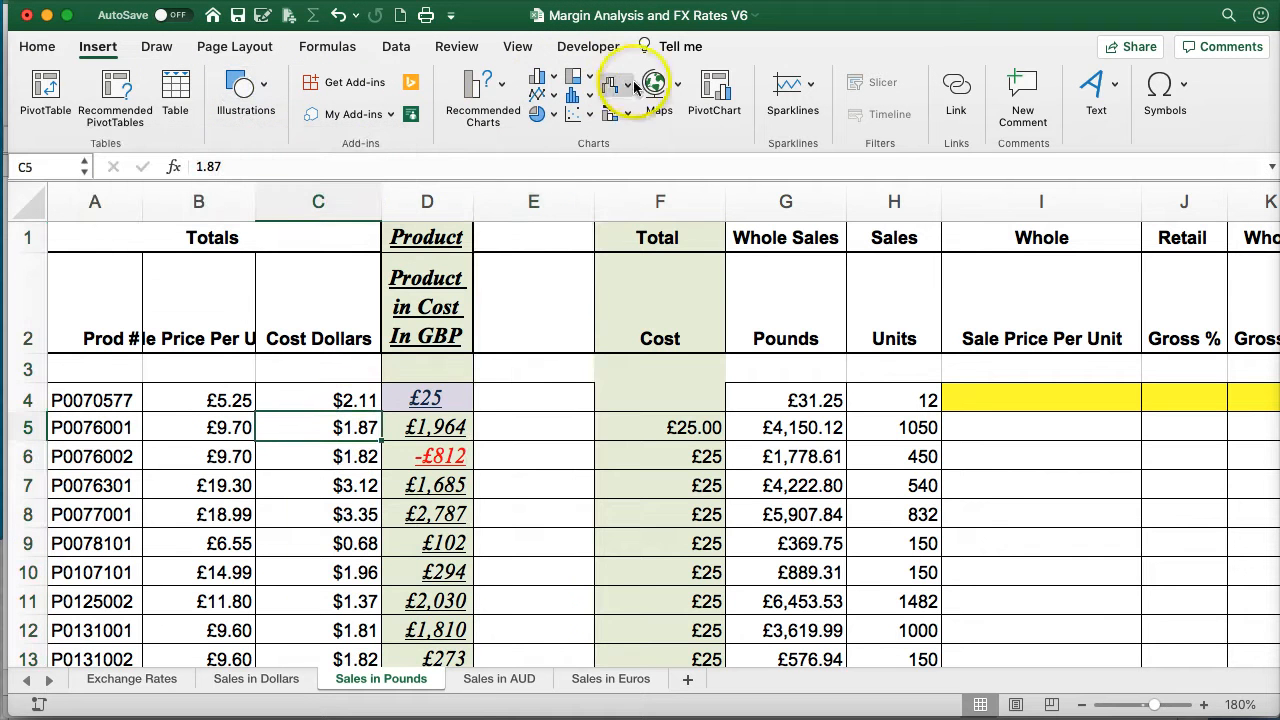
left_click(676, 88)
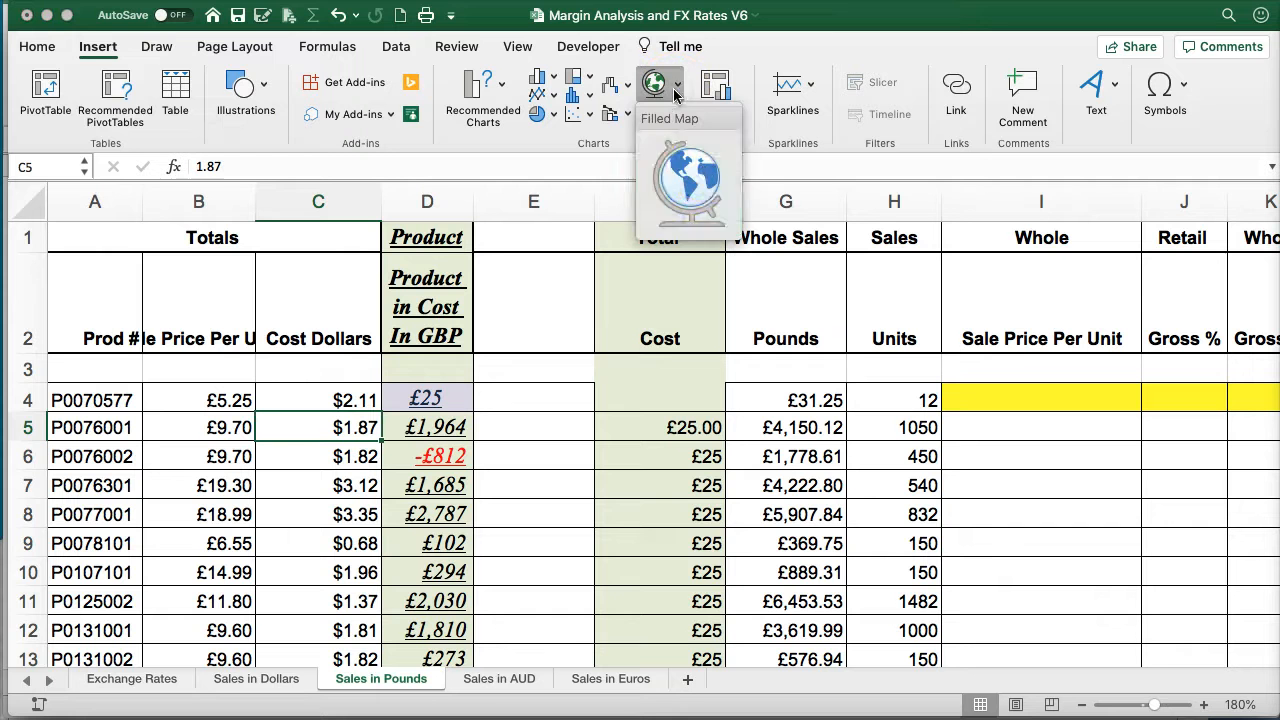
left_click(703, 172)
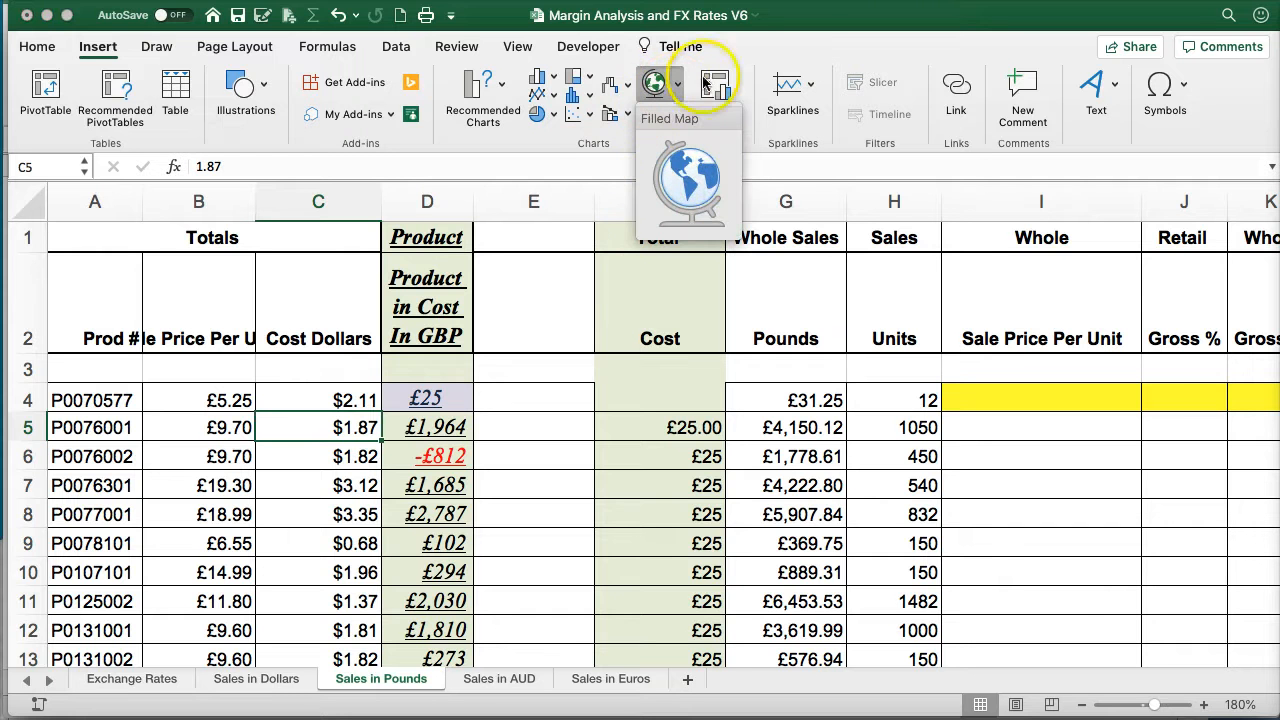
left_click(688, 174)
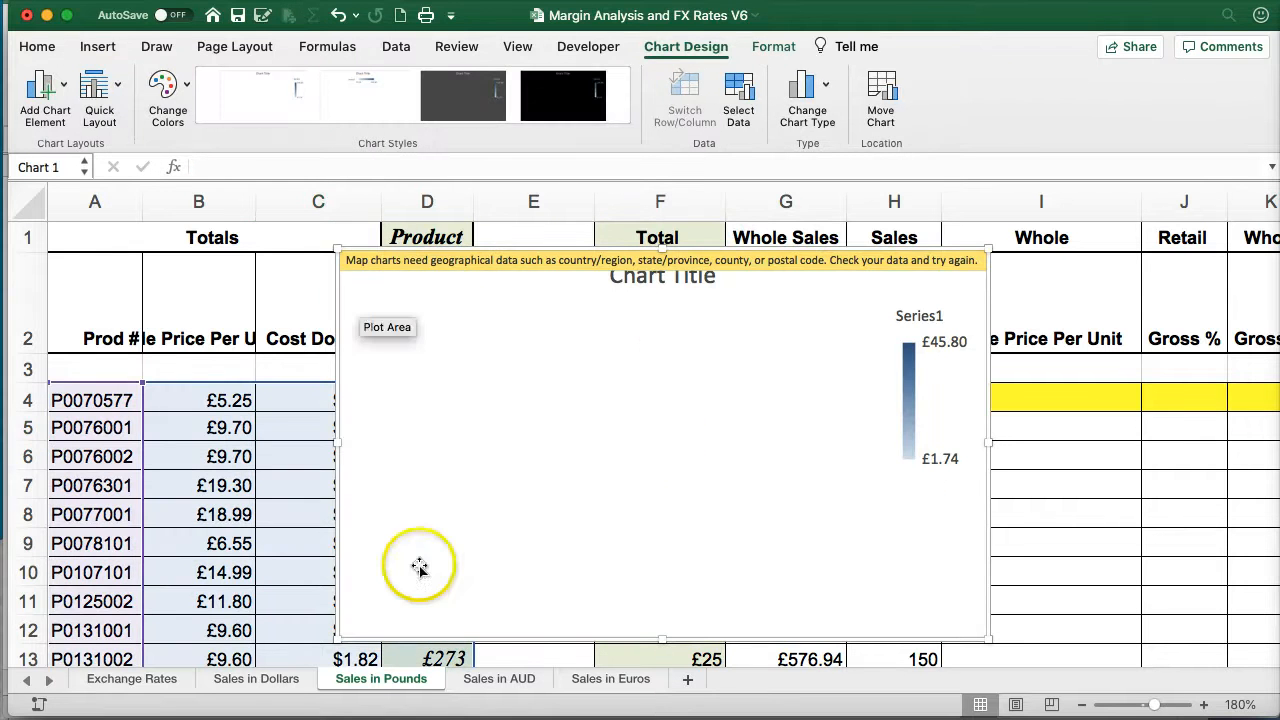
left_click(500, 537)
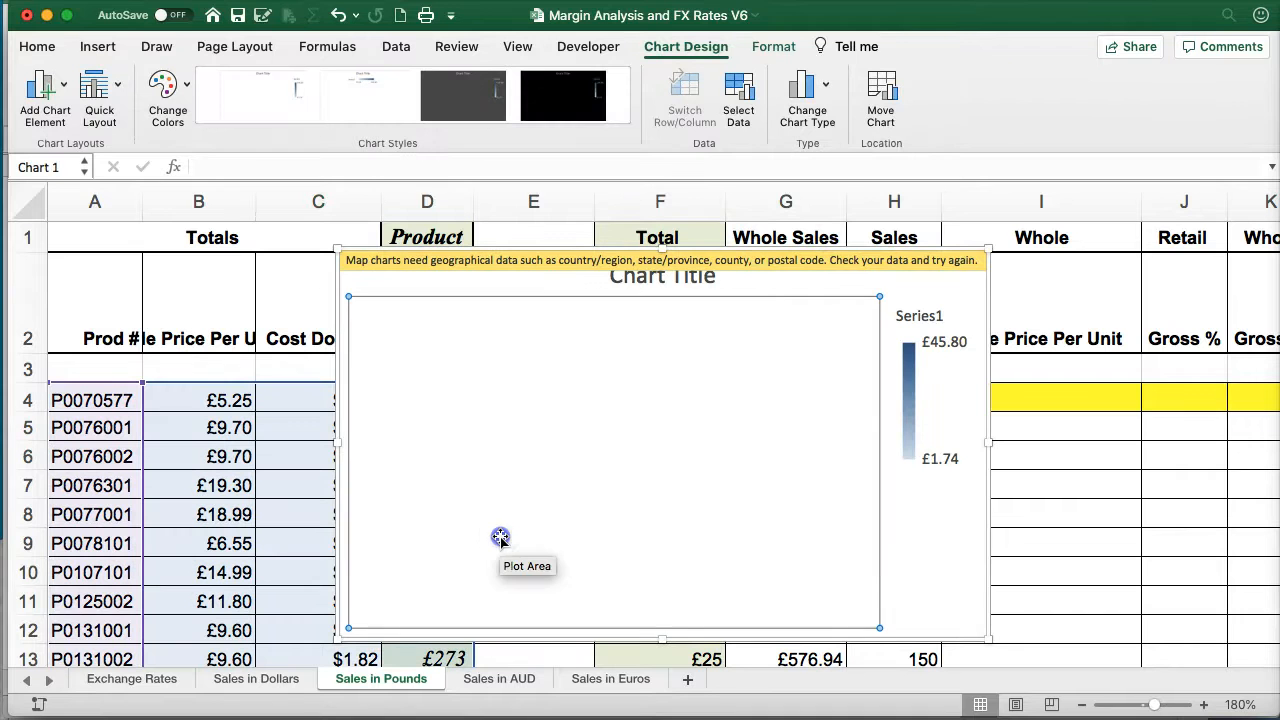
left_click(907, 284)
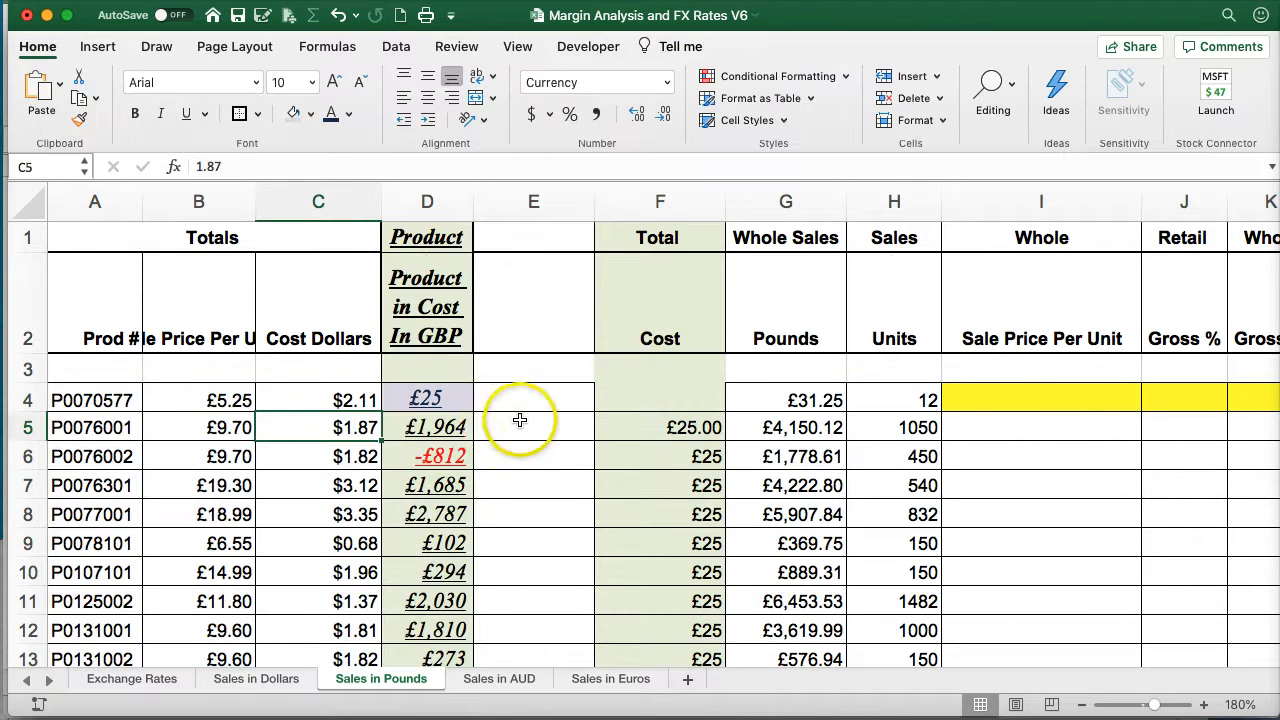
- Insert a histogram chart of the product numbers and prices in A4:B11, and delete the chart
left_click_drag(120, 398, 228, 595)
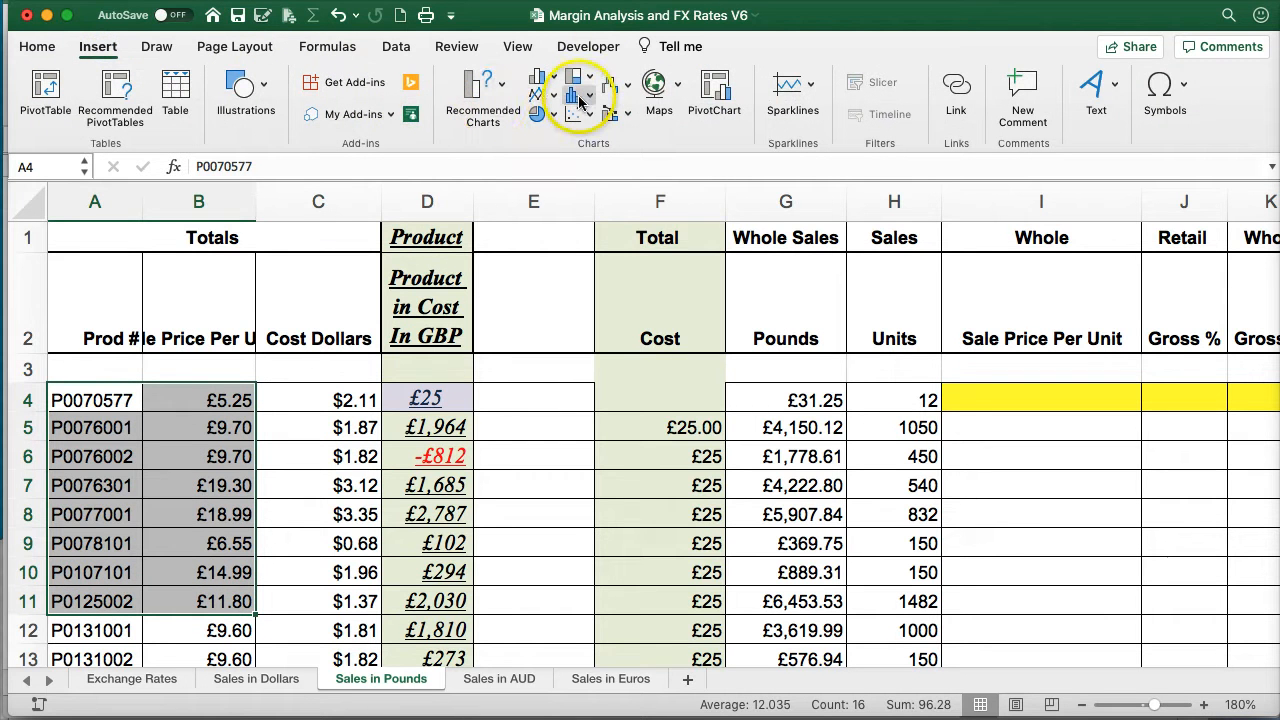
left_click(573, 100)
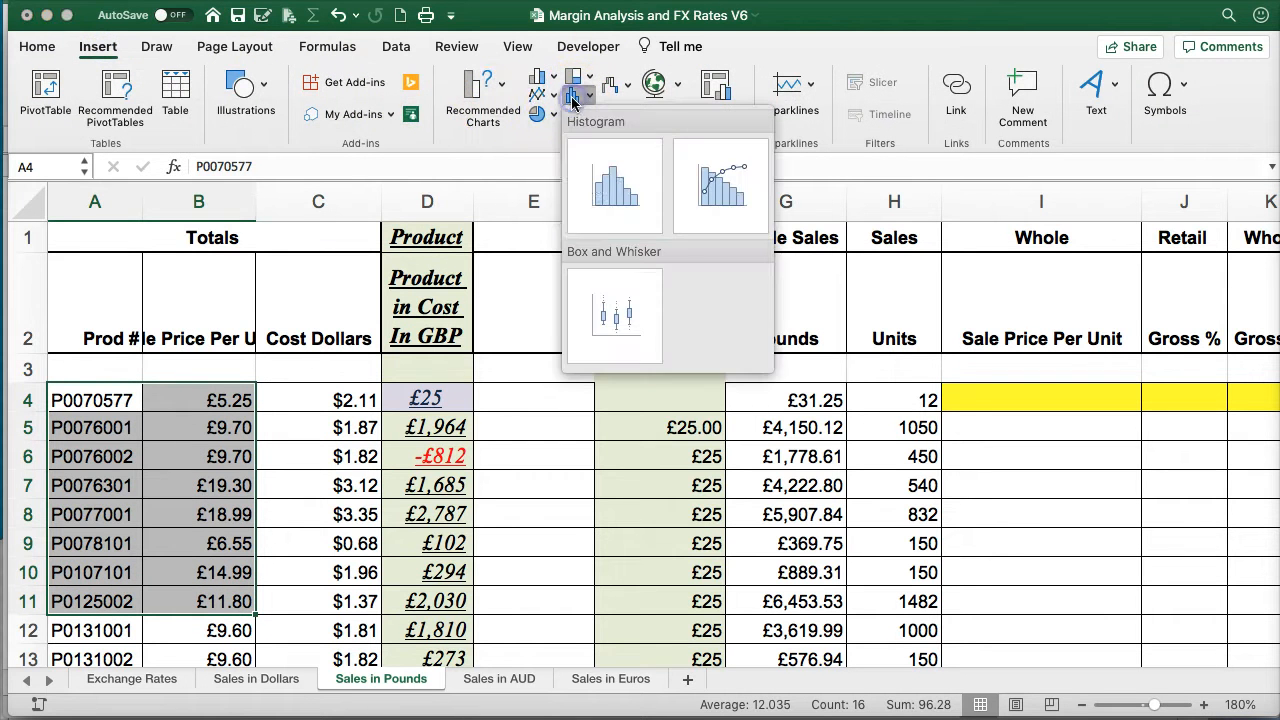
left_click(608, 200)
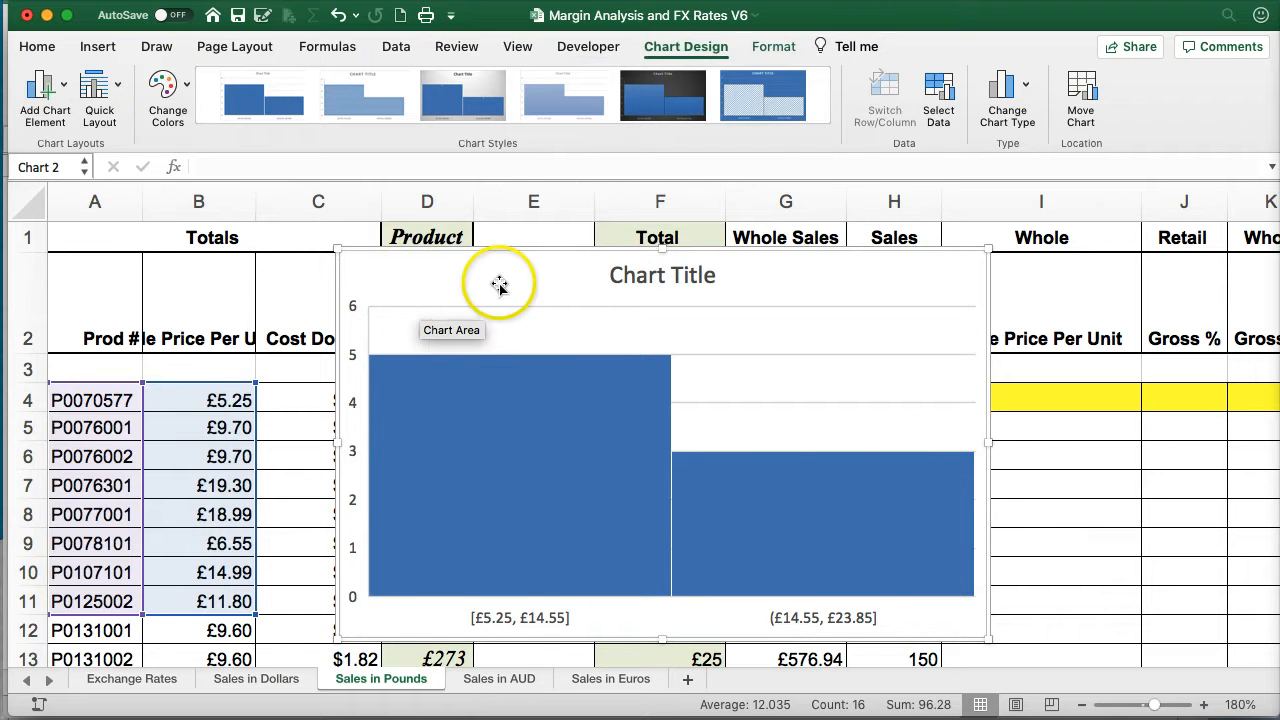
key("Delete")
left_click(417, 292)
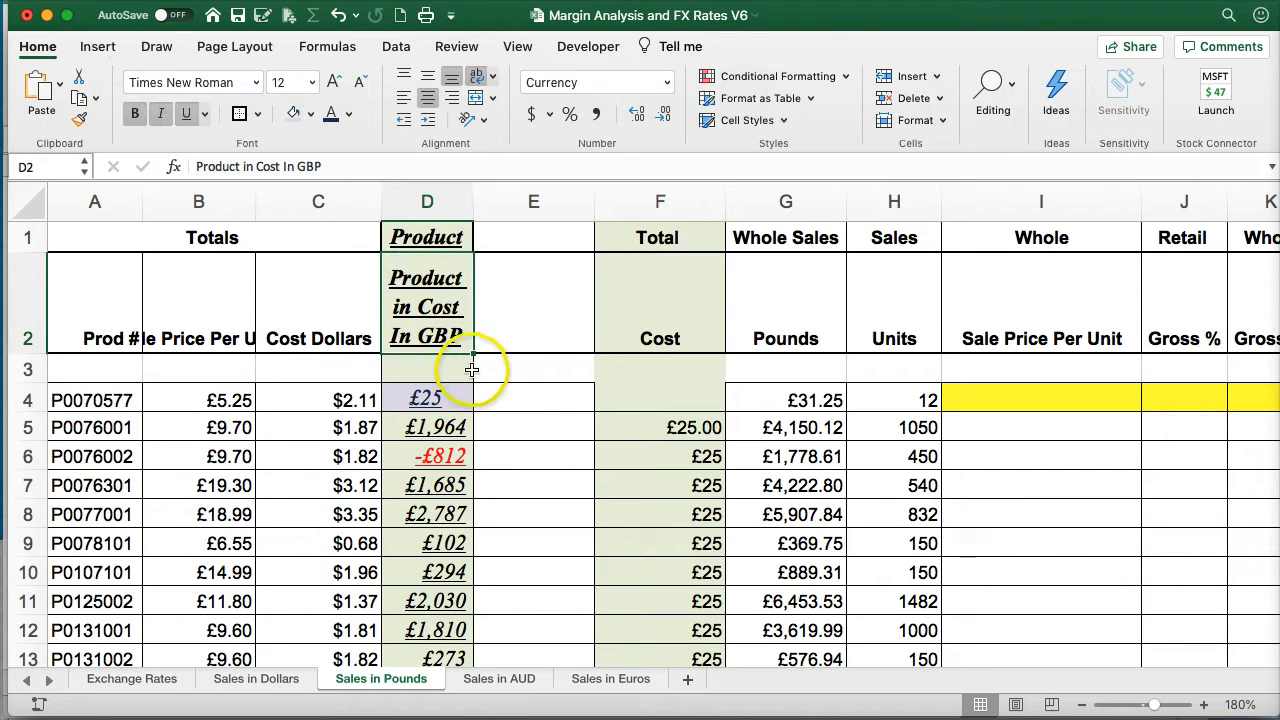
- Try to create line sparklines in E4:E9 from the data range D4:D8, and cancel the sparkline setup
left_click(97, 50)
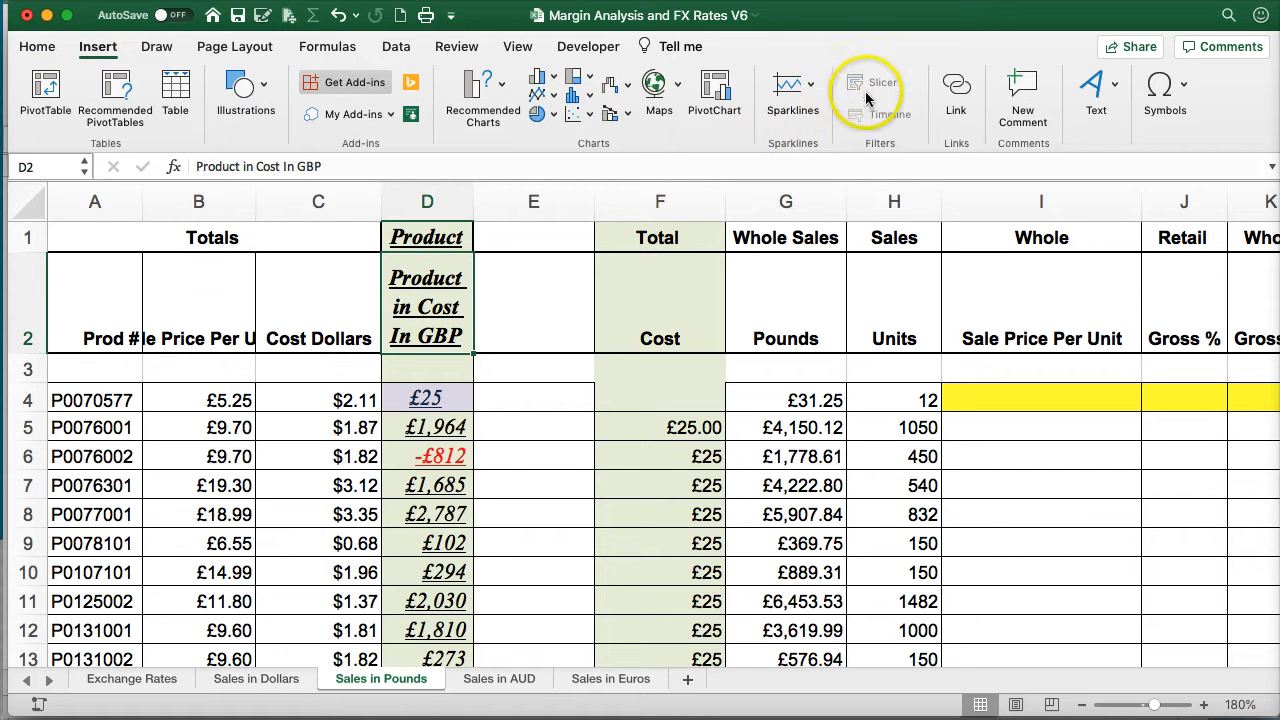
left_click(810, 87)
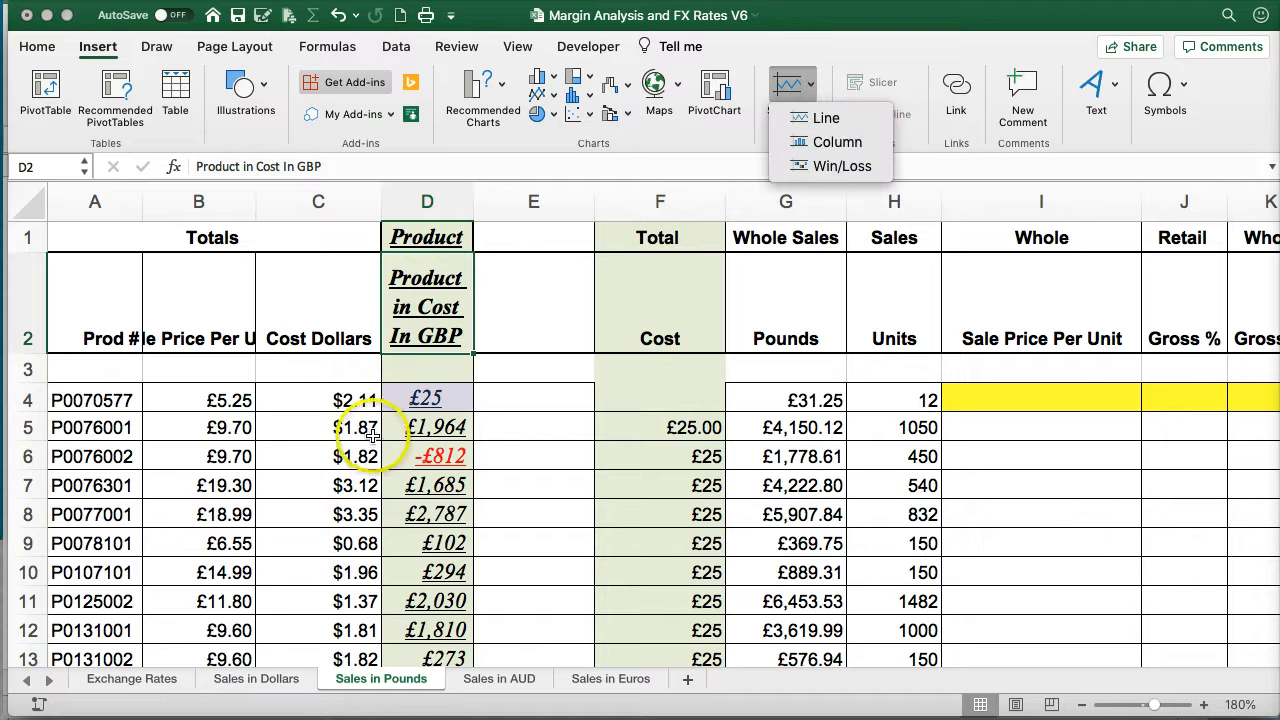
left_click(409, 389)
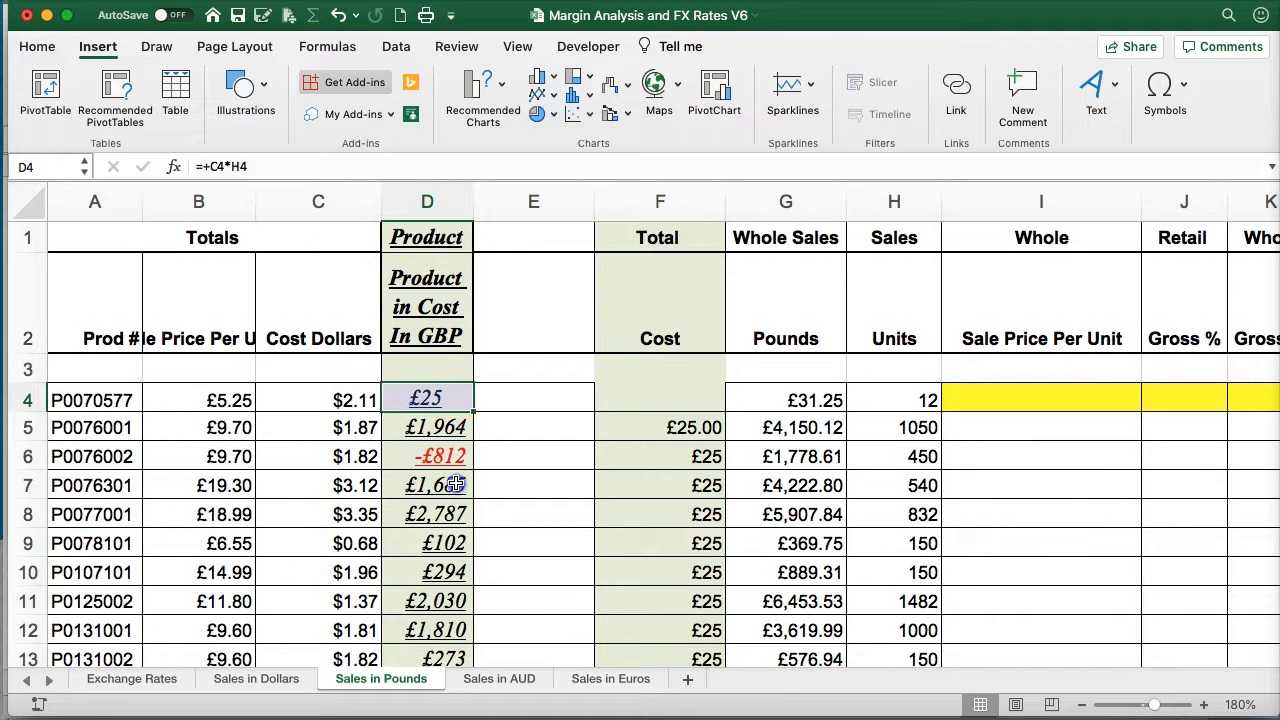
left_click_drag(455, 485, 455, 514)
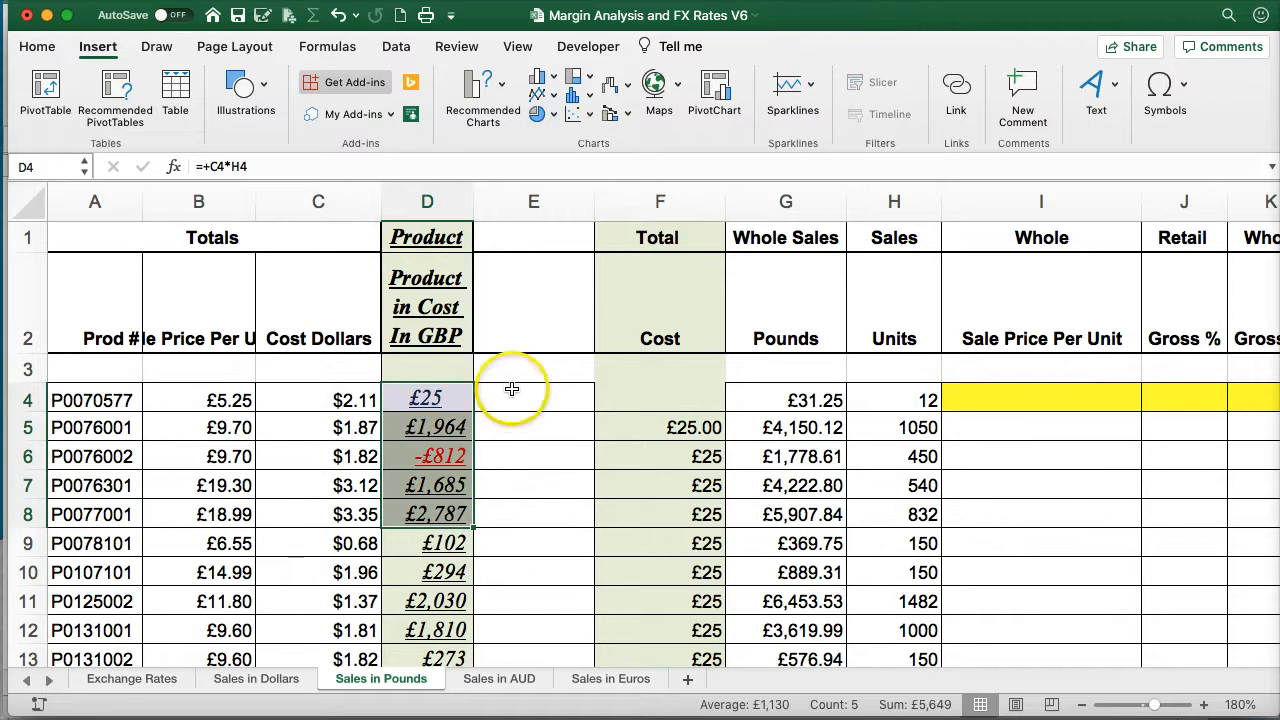
left_click_drag(511, 389, 508, 543)
left_click(793, 88)
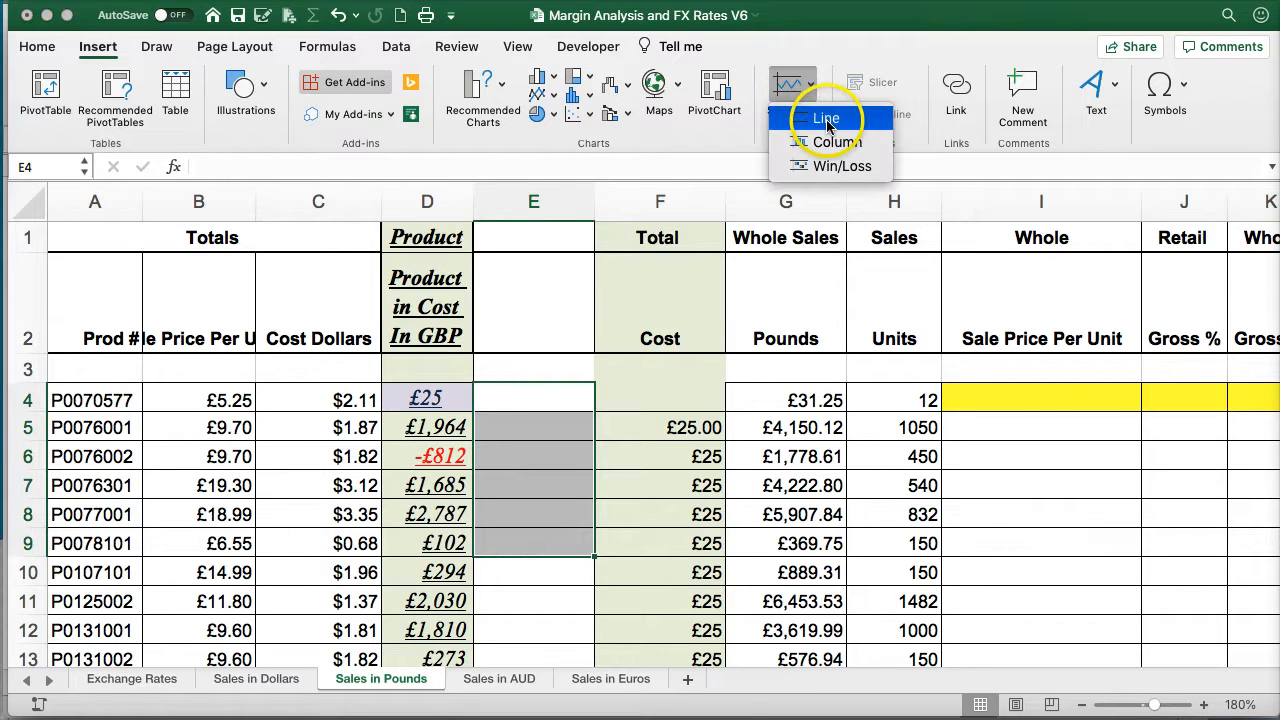
left_click(827, 120)
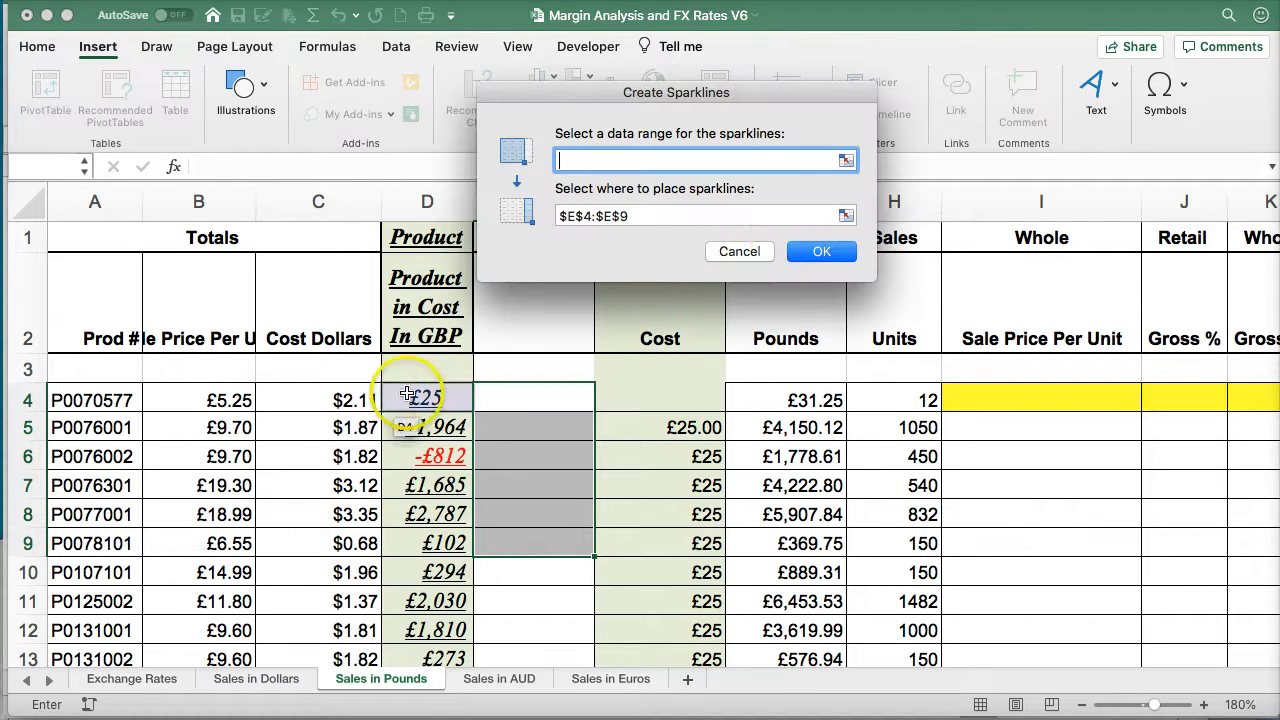
left_click_drag(408, 394, 440, 520)
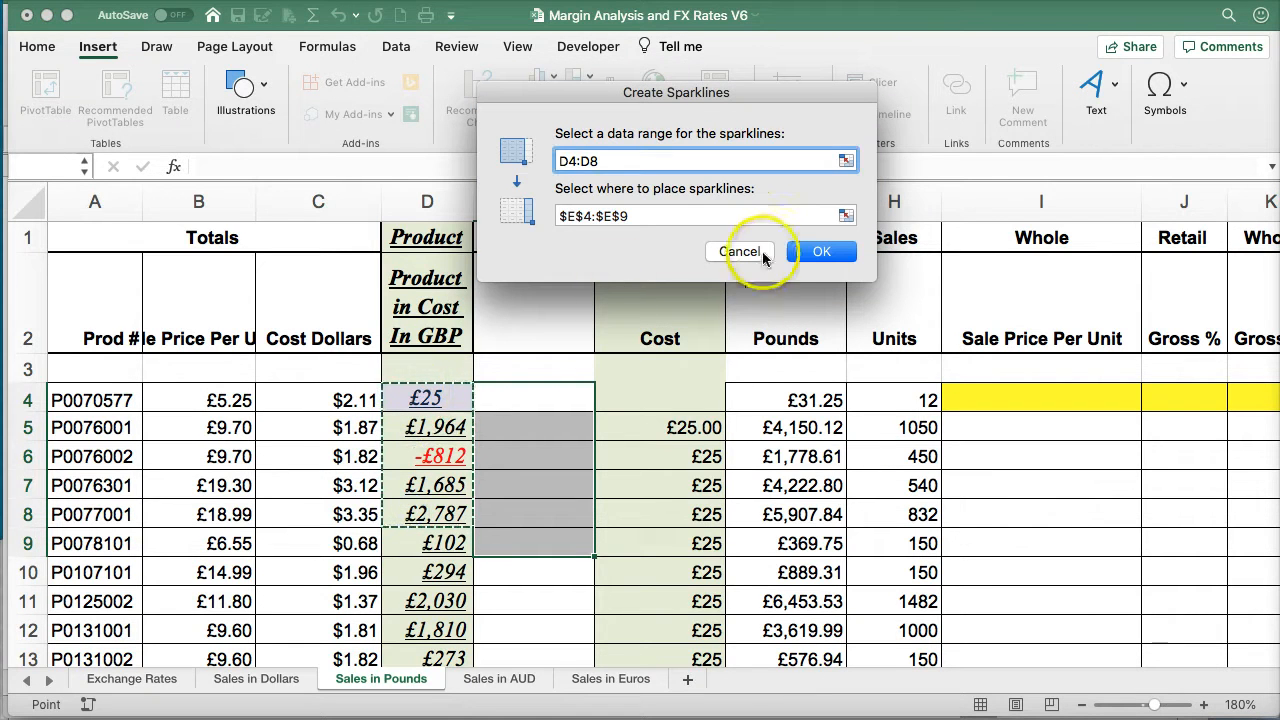
left_click(820, 251)
left_click(862, 266)
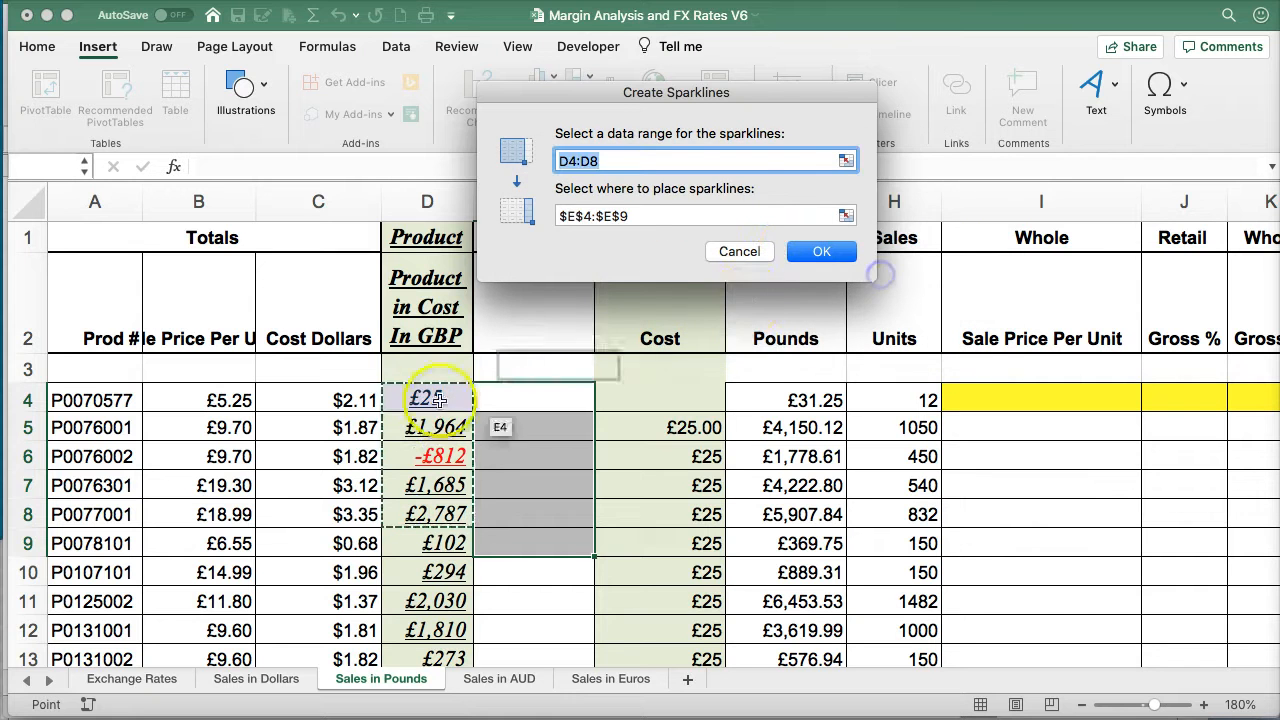
left_click(739, 251)
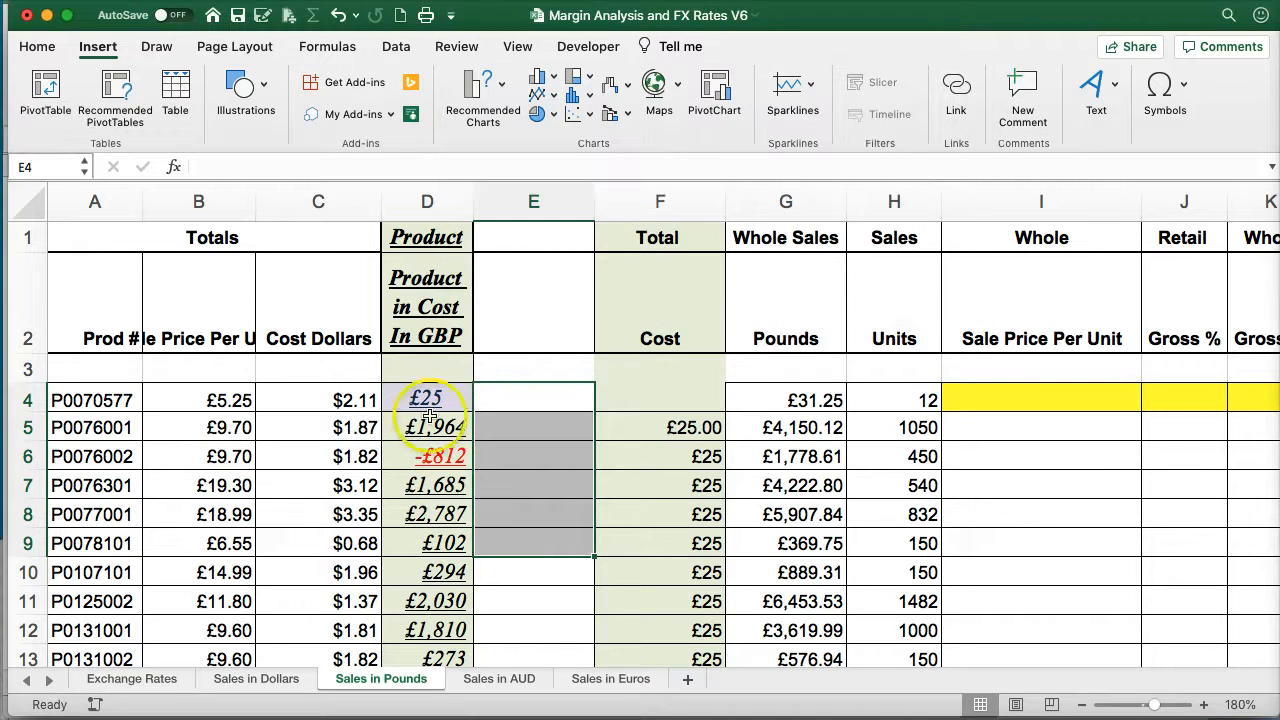
- Create a column sparkline in cell E4 using D4 as its data range
left_click(500, 399)
left_click(787, 88)
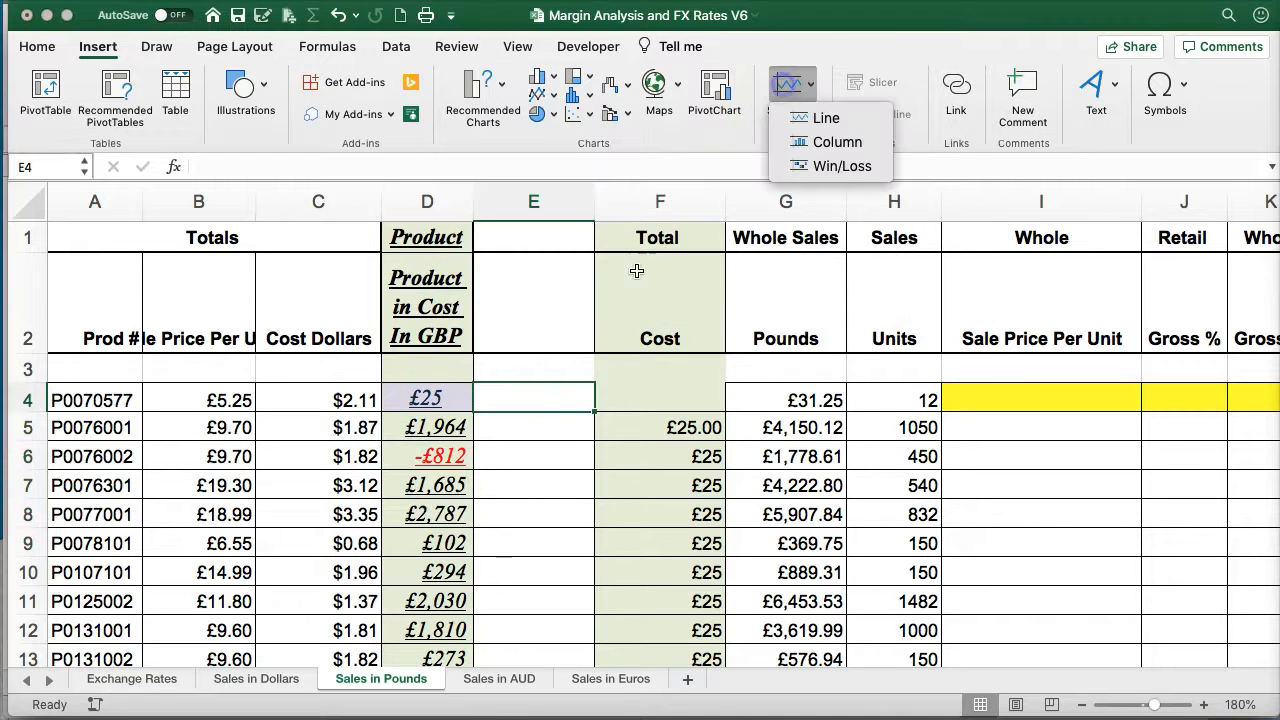
left_click(415, 398)
left_click(785, 85)
left_click(835, 142)
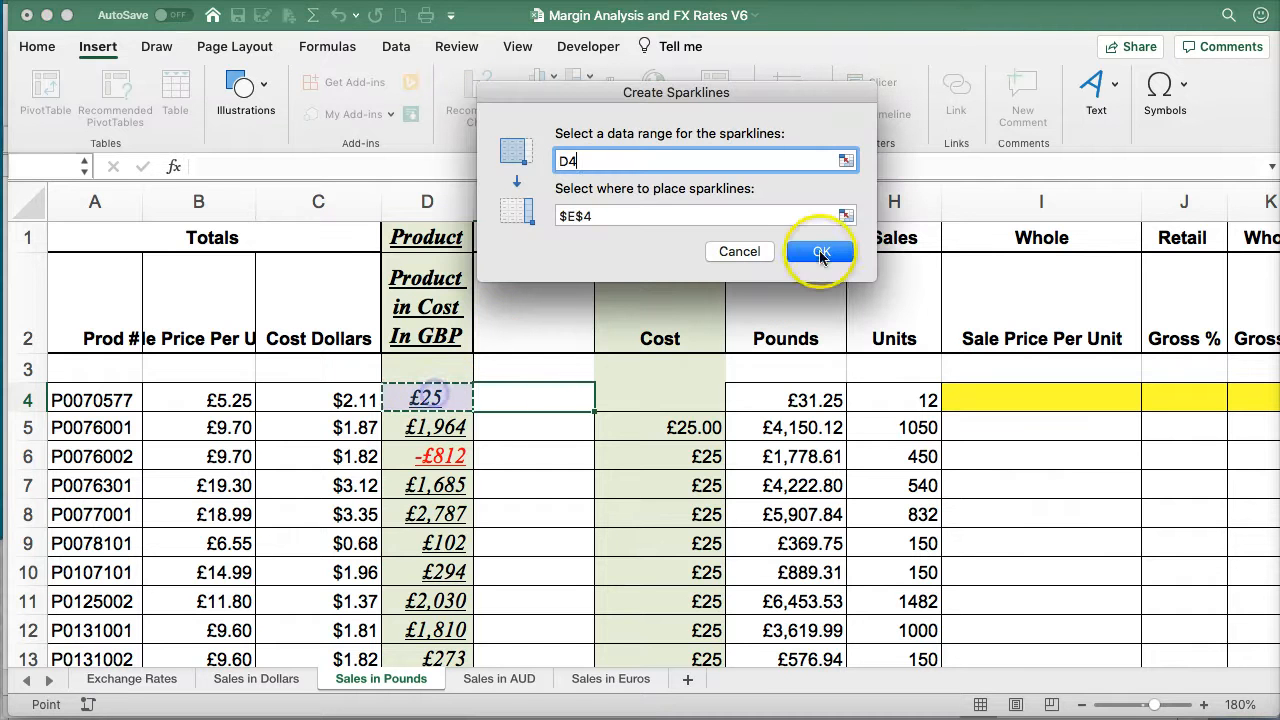
left_click(820, 254)
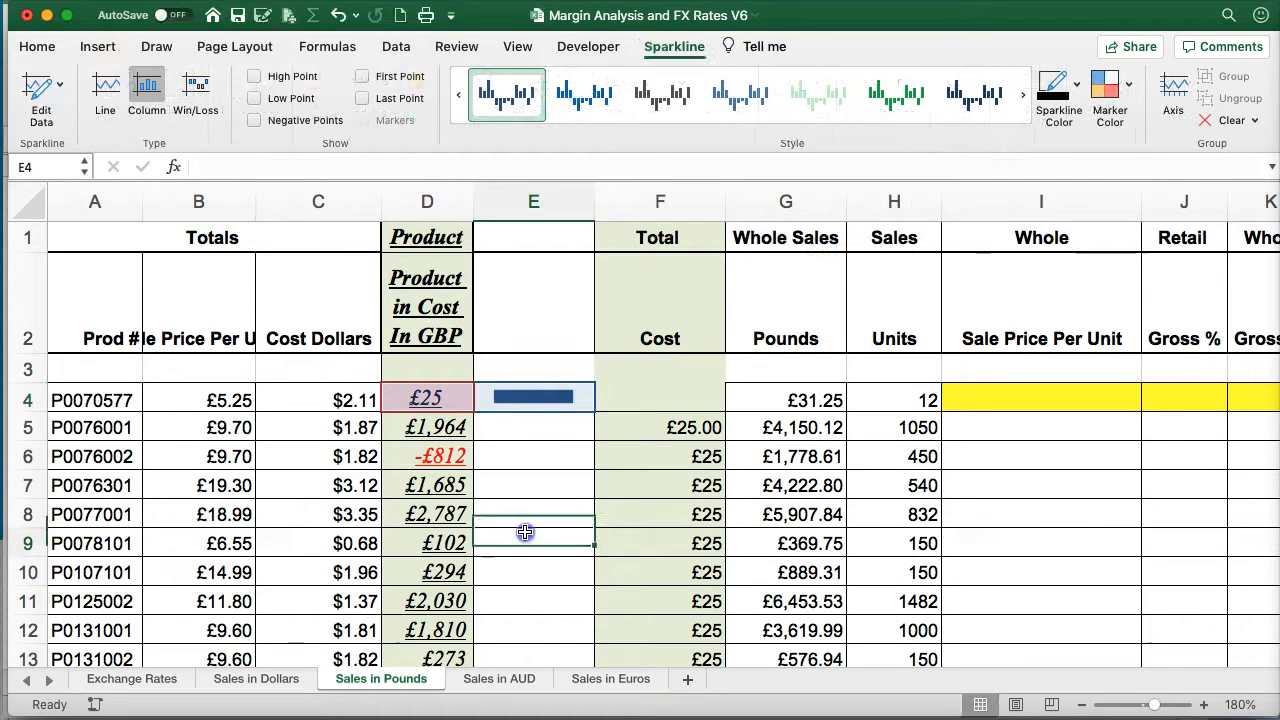
- Add a comment reading "COMMENT example" to cell E9 and post it
left_click(525, 532)
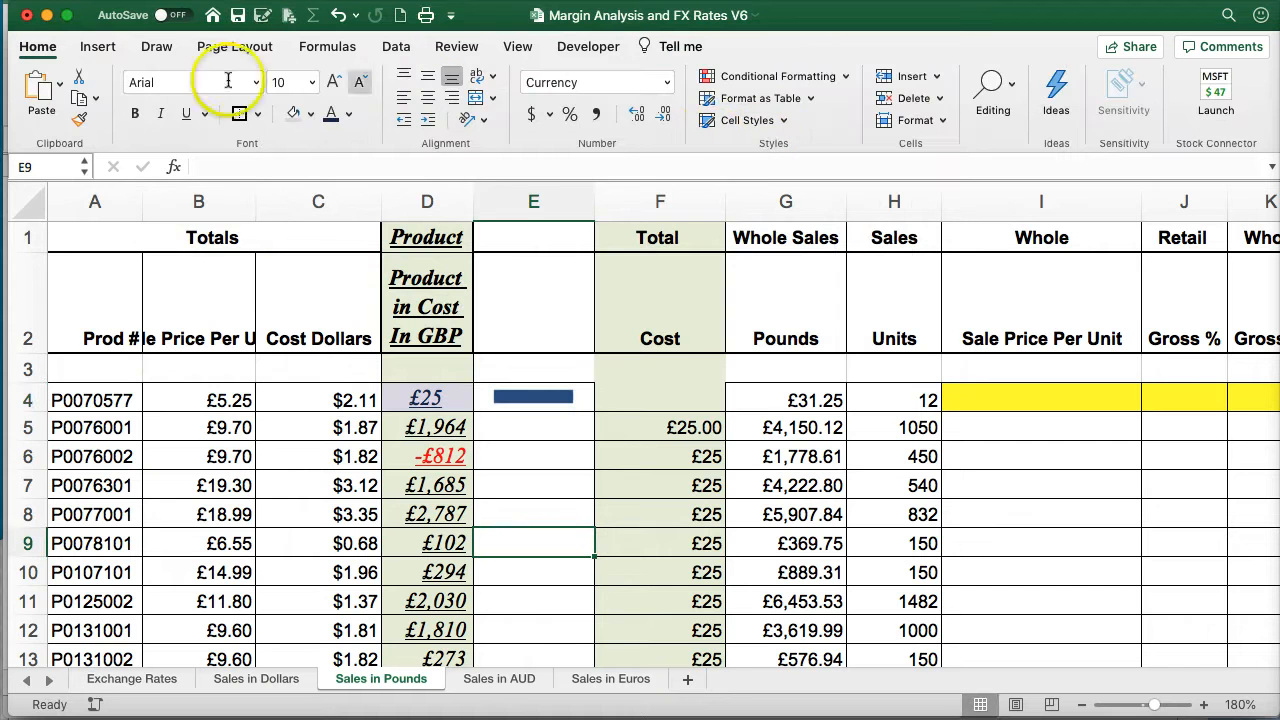
left_click(98, 46)
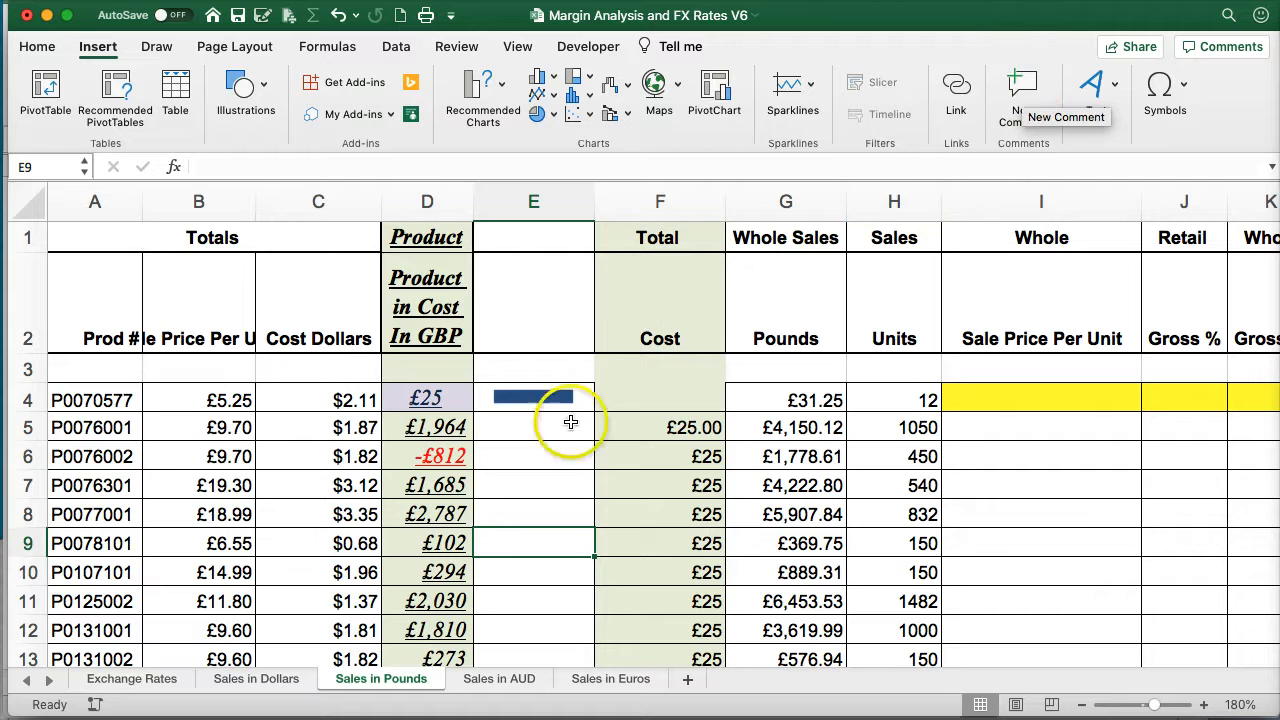
left_click(1020, 100)
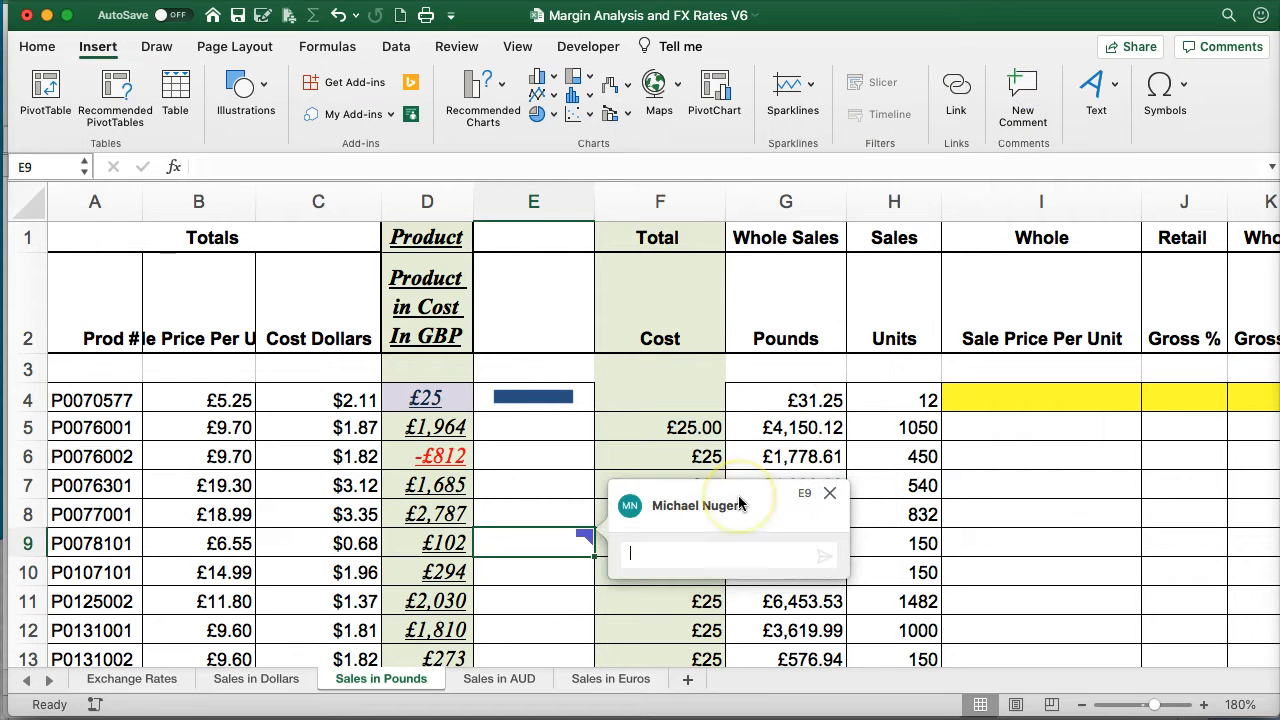
type("COMMENT example")
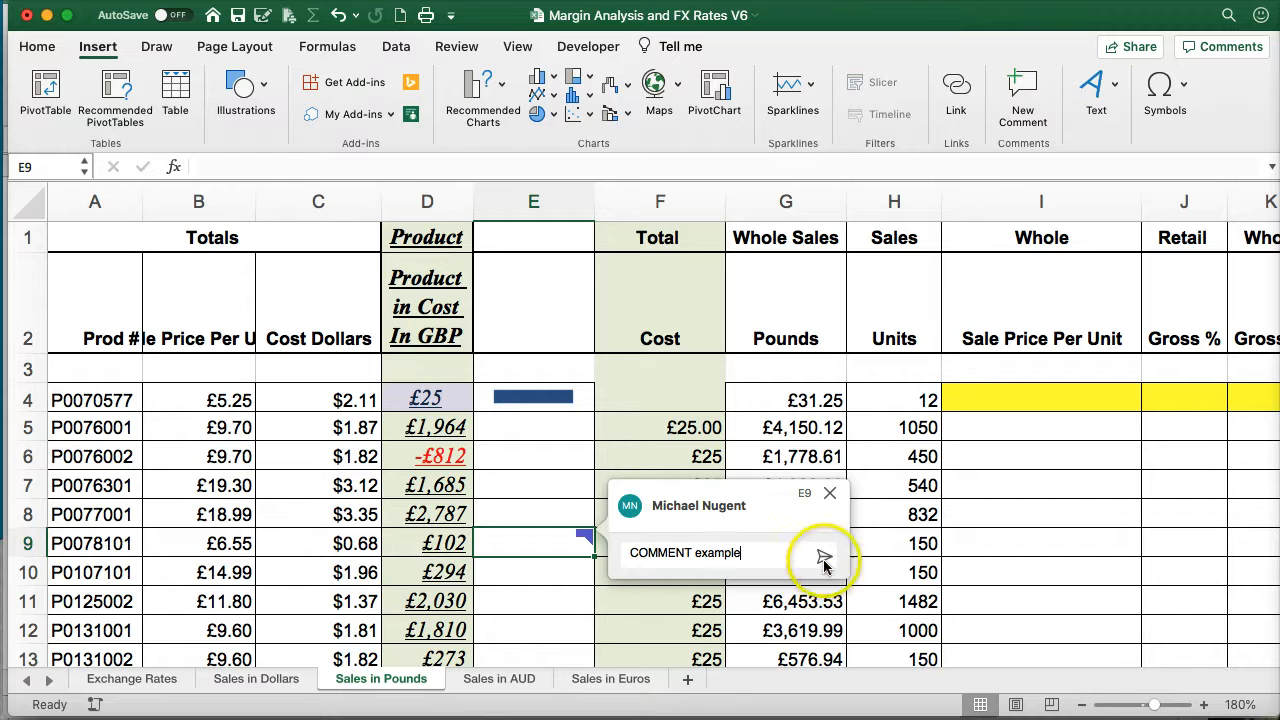
left_click(825, 557)
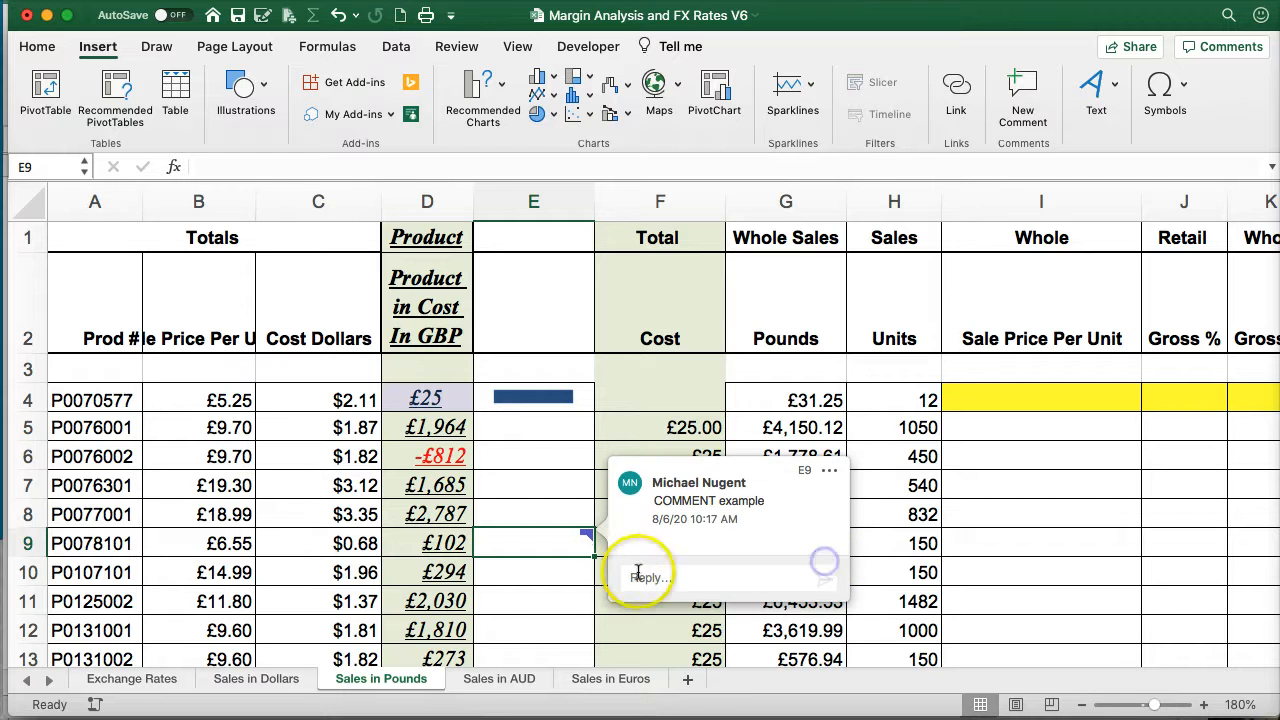
left_click(554, 601)
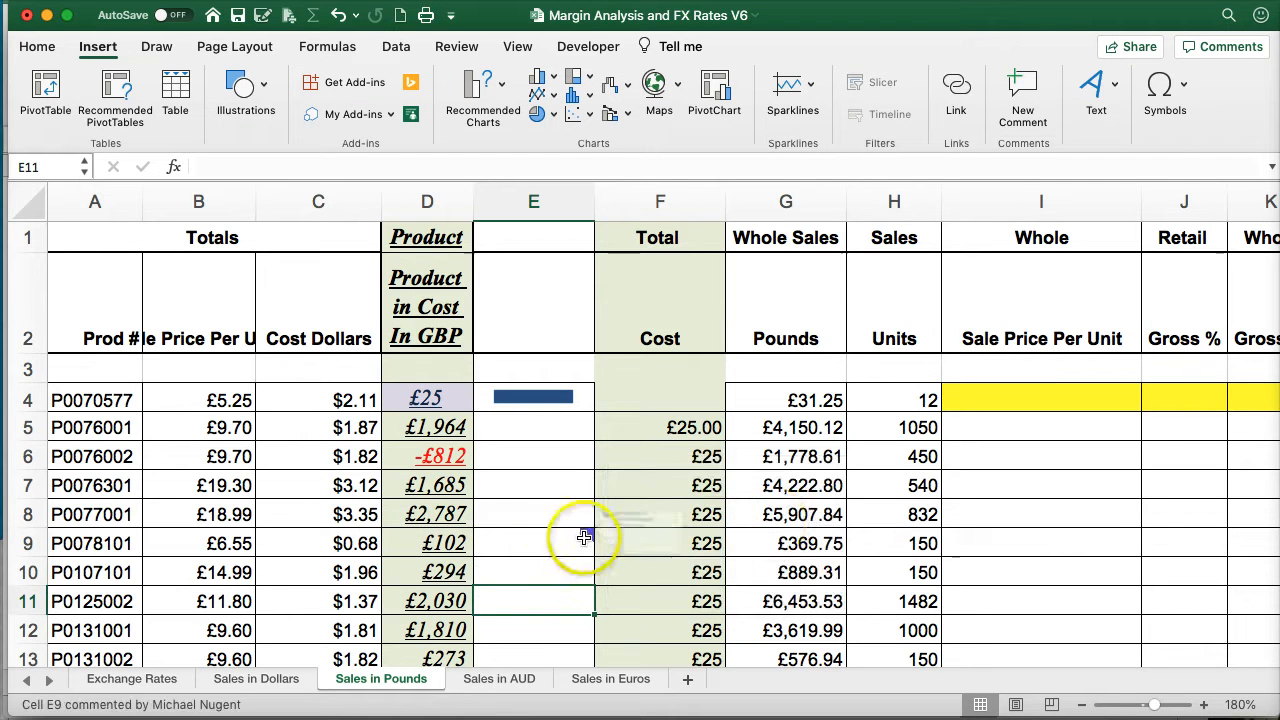
- Draw an empty text box over the sales table, and delete it after moving it over columns A to D
left_click(541, 506)
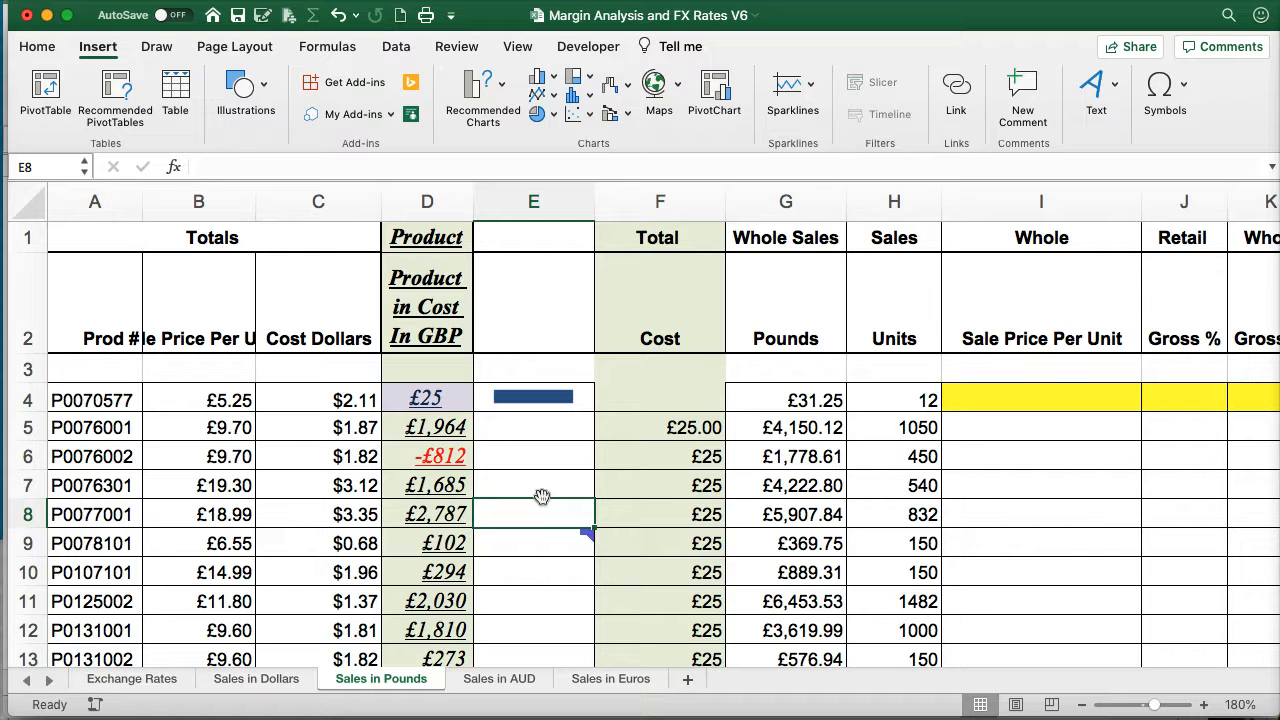
left_click(1090, 88)
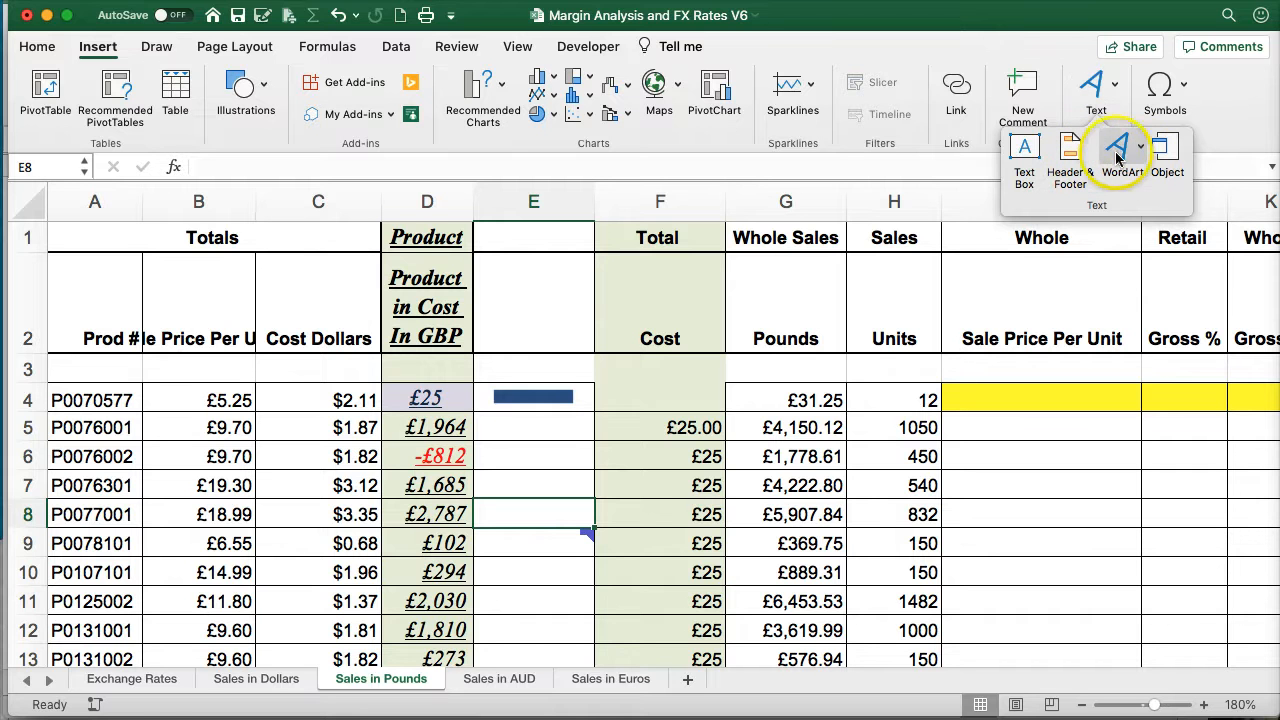
left_click(1022, 147)
left_click_drag(532, 316, 905, 545)
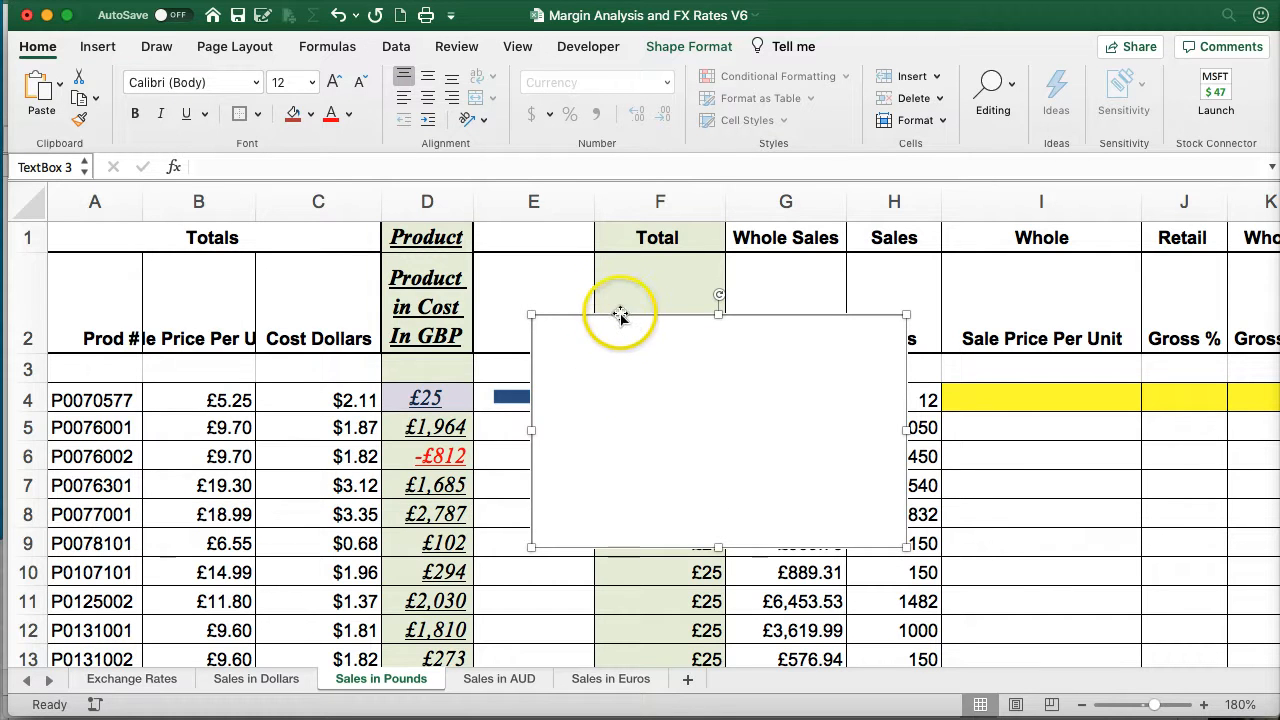
left_click_drag(620, 316, 182, 286)
left_click(269, 366)
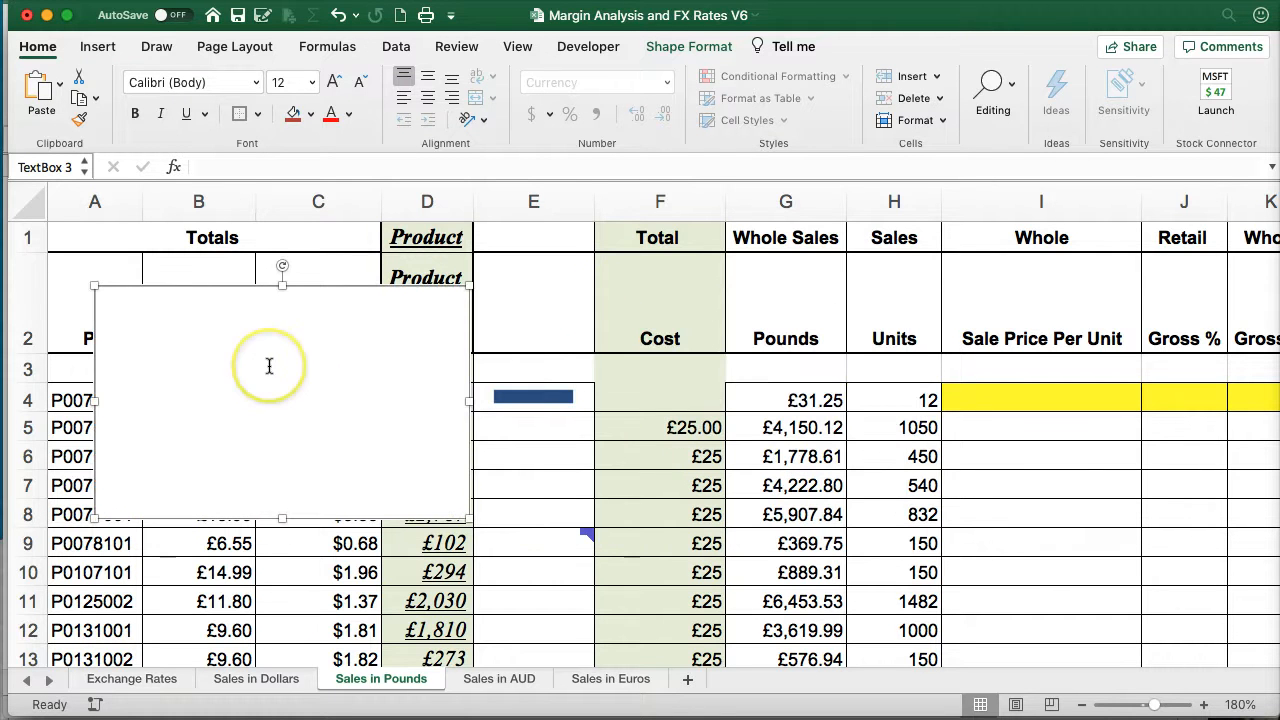
key("BackSpace")
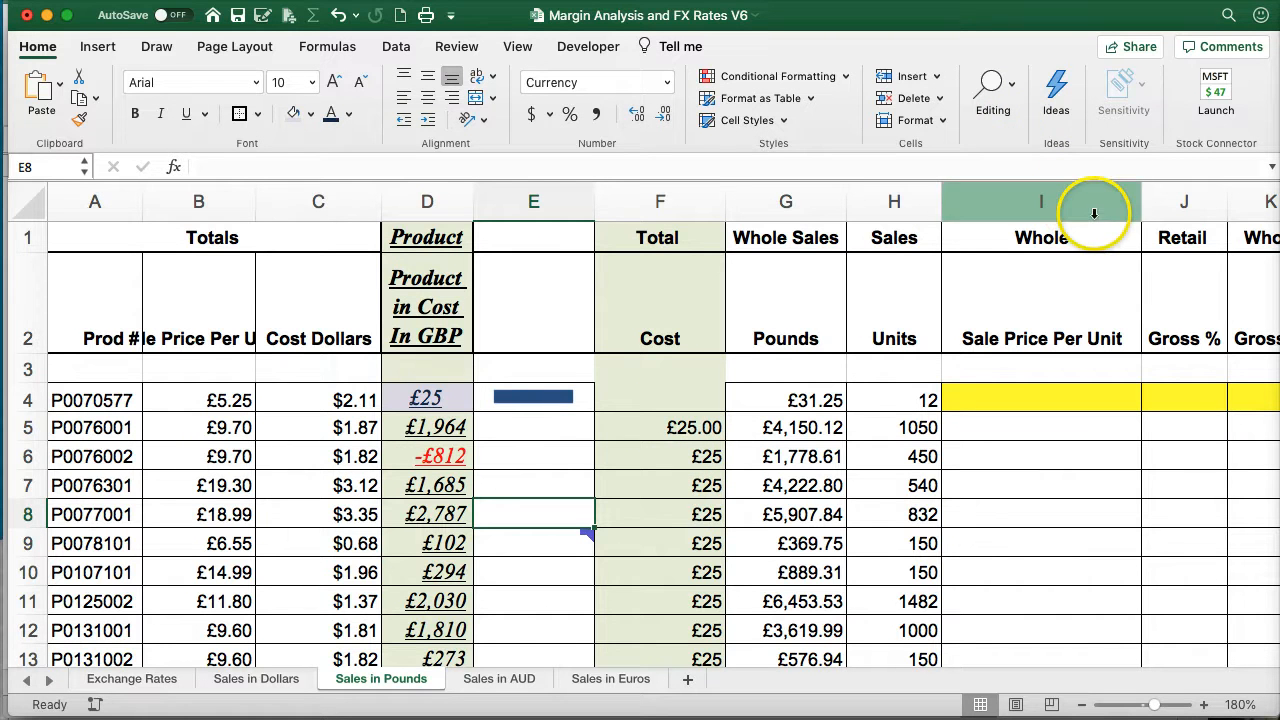
- Insert an equation made up of the fourth root, ÷, !, ≪ and °C symbols
left_click(100, 50)
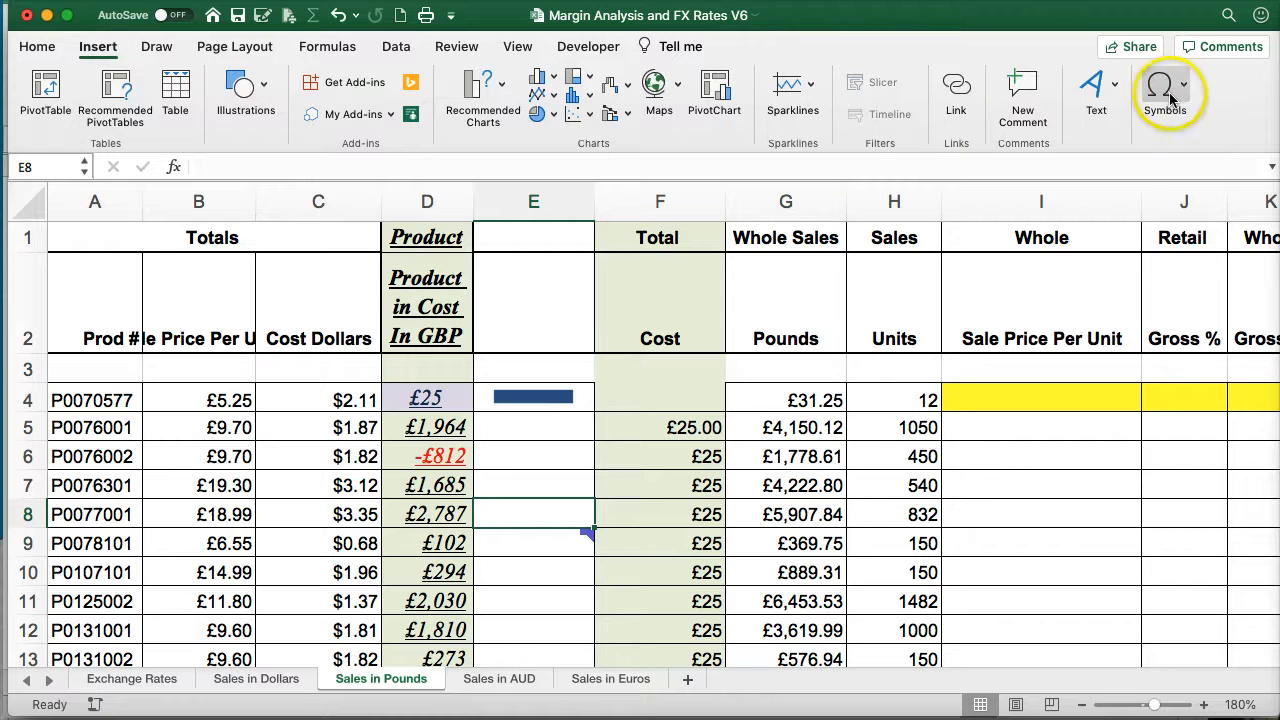
left_click(524, 295)
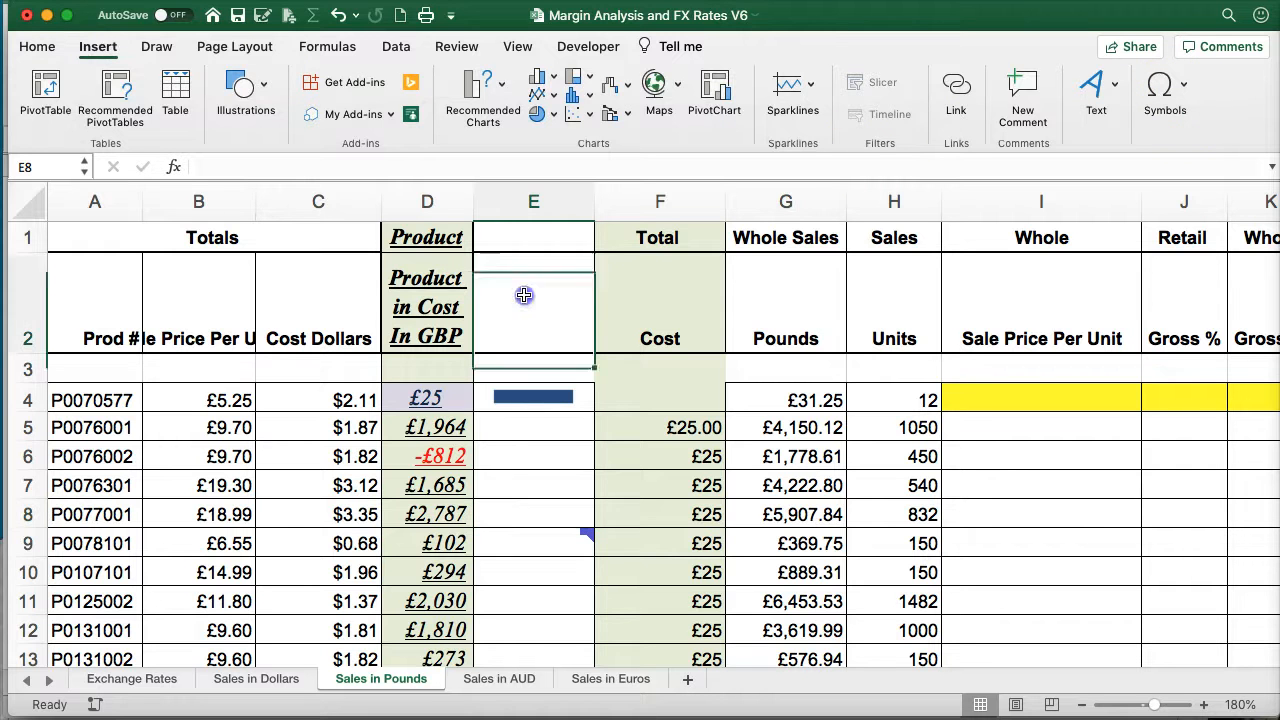
left_click(1165, 90)
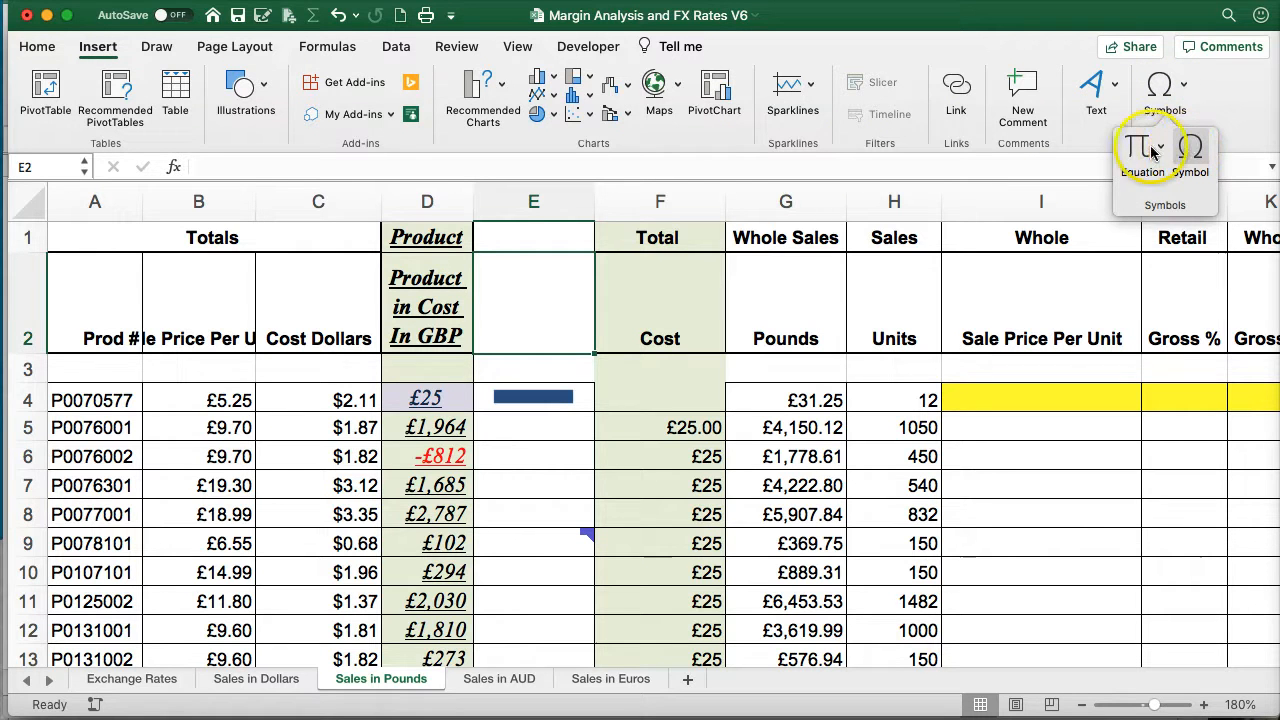
left_click(1139, 150)
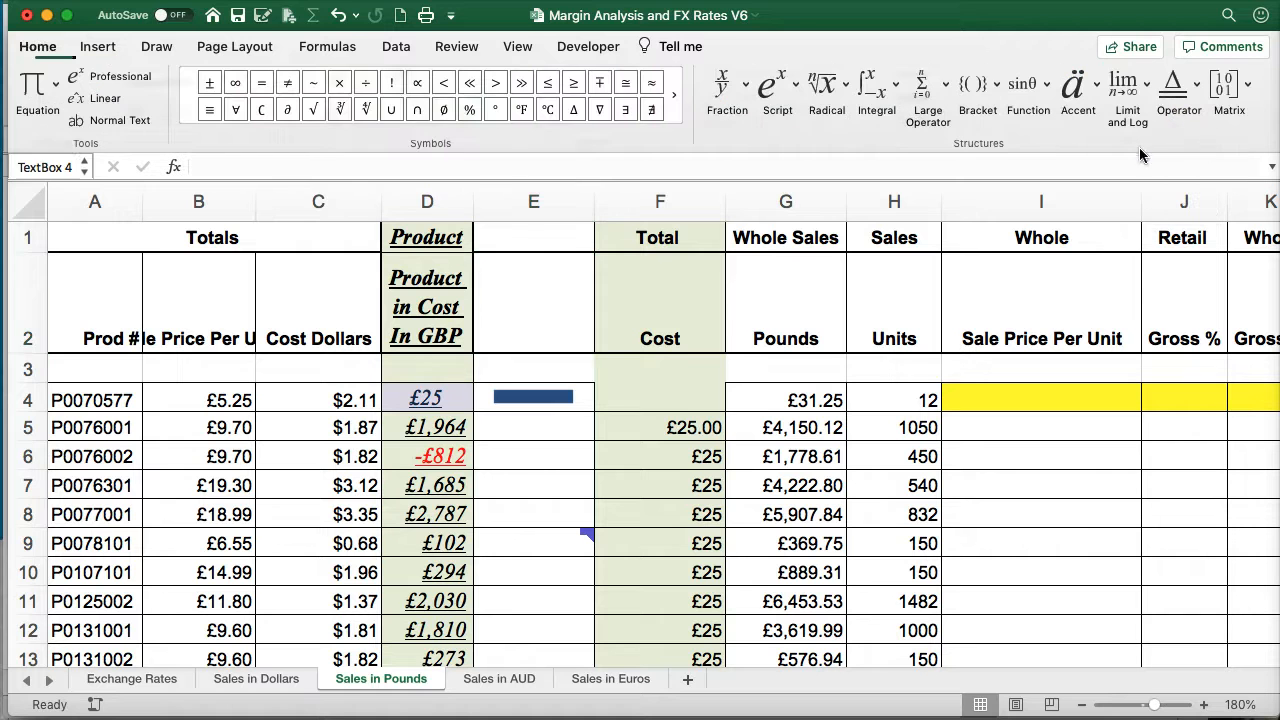
left_click(370, 108)
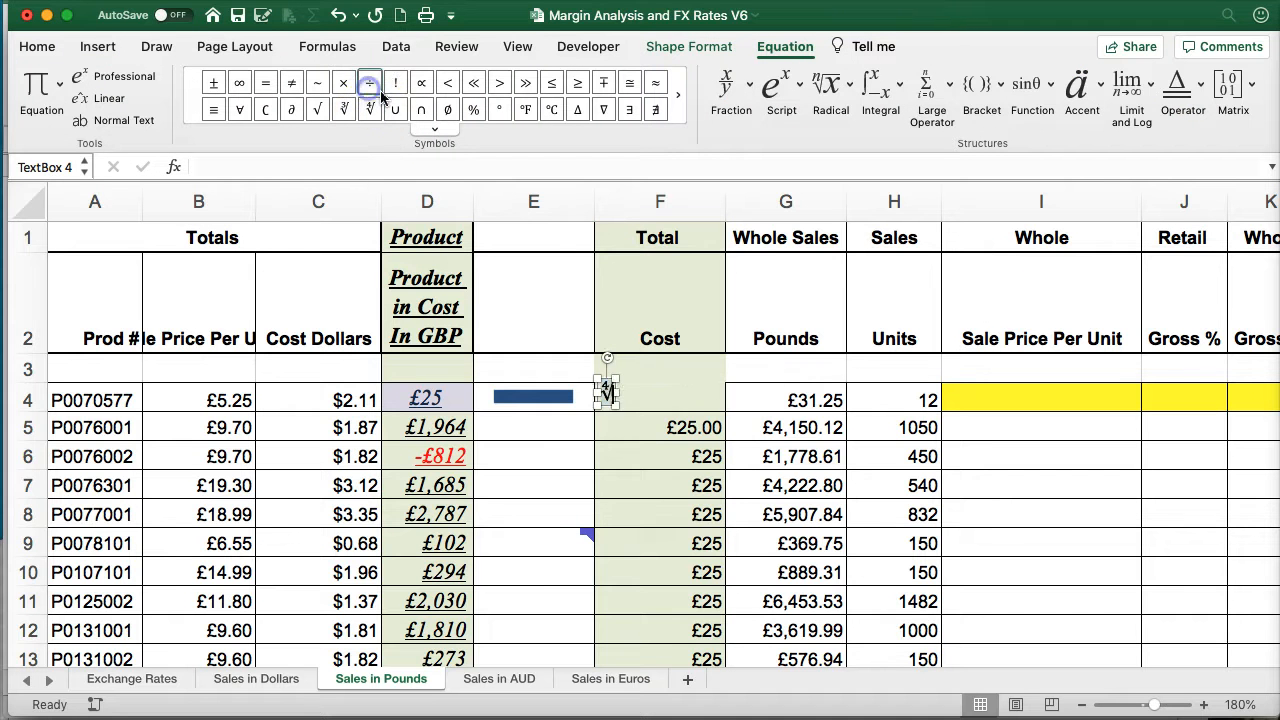
left_click(471, 86)
left_click(549, 109)
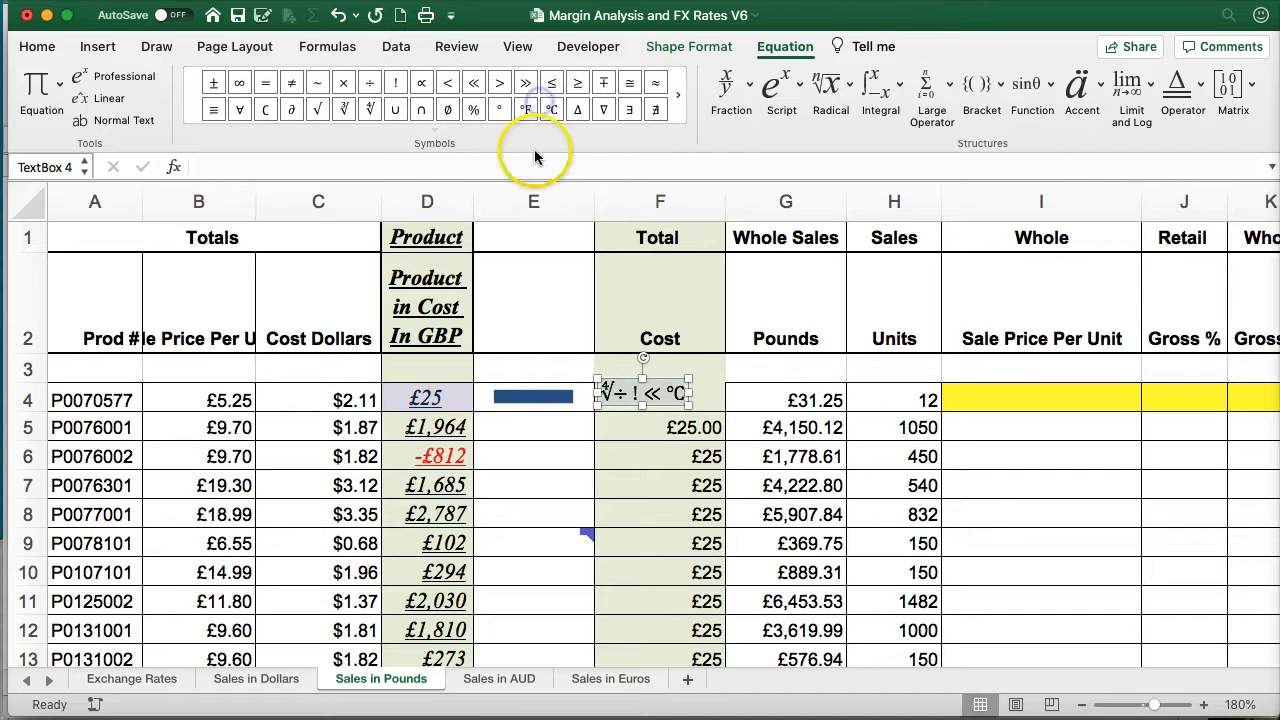
left_click(568, 456)
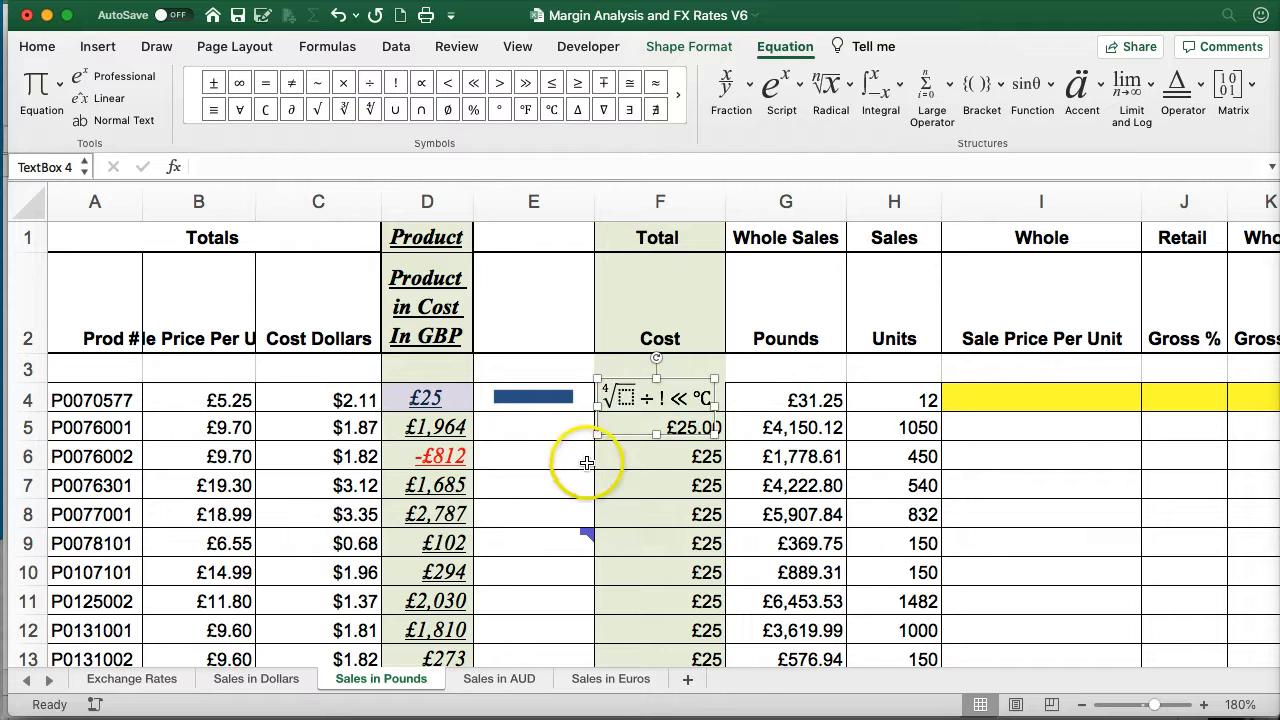
- Move the equation box from cell F4 into the blank header cell E2
left_click(616, 388)
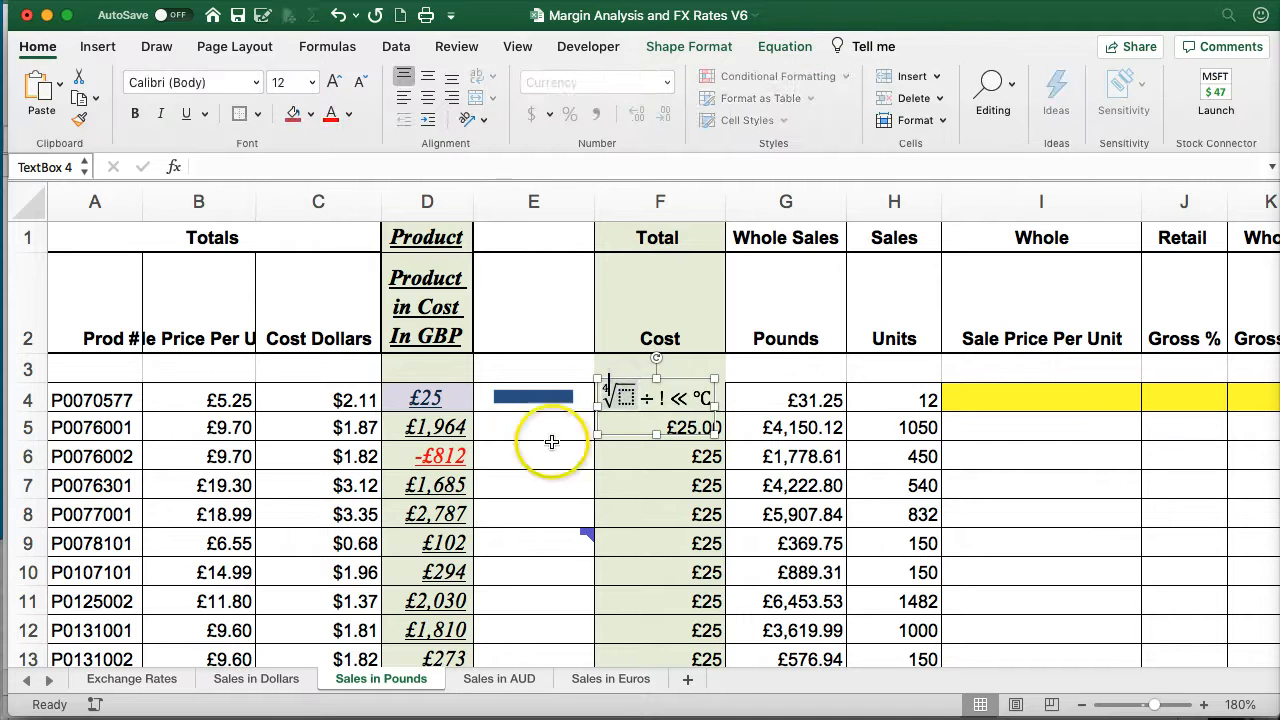
left_click(551, 434)
left_click(610, 395)
left_click(618, 389)
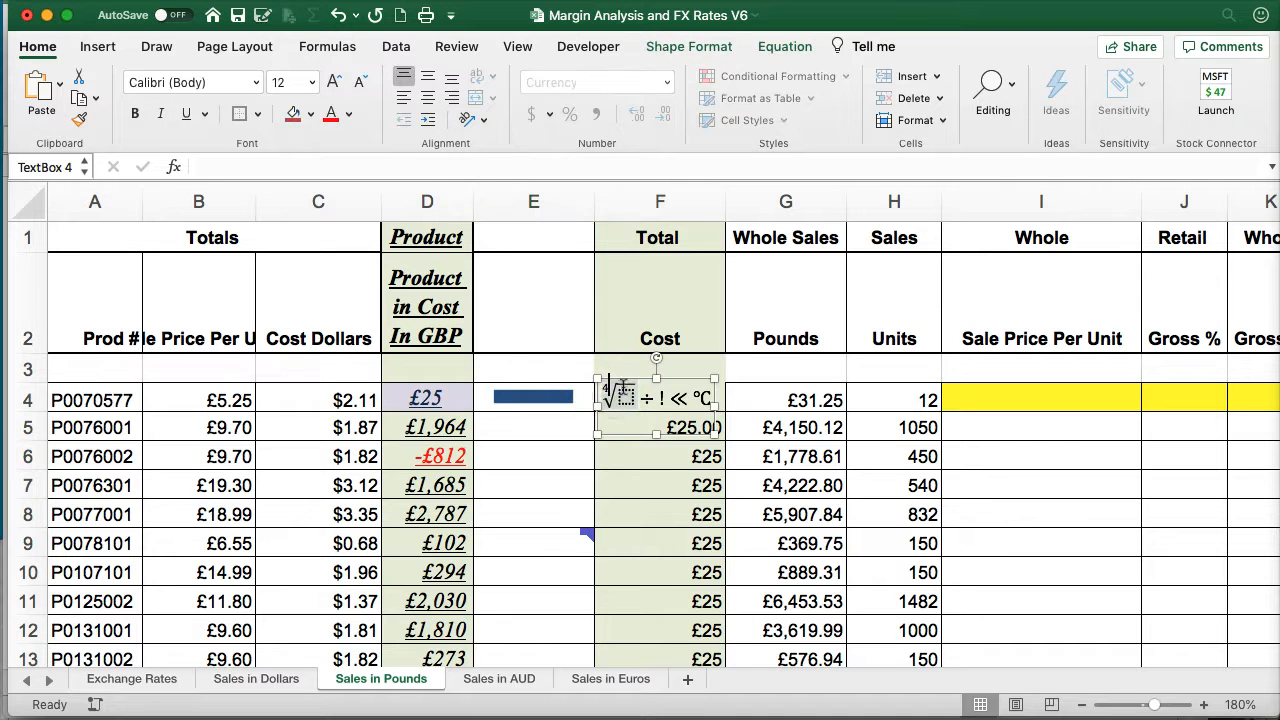
left_click_drag(625, 385, 507, 275)
left_click(505, 480)
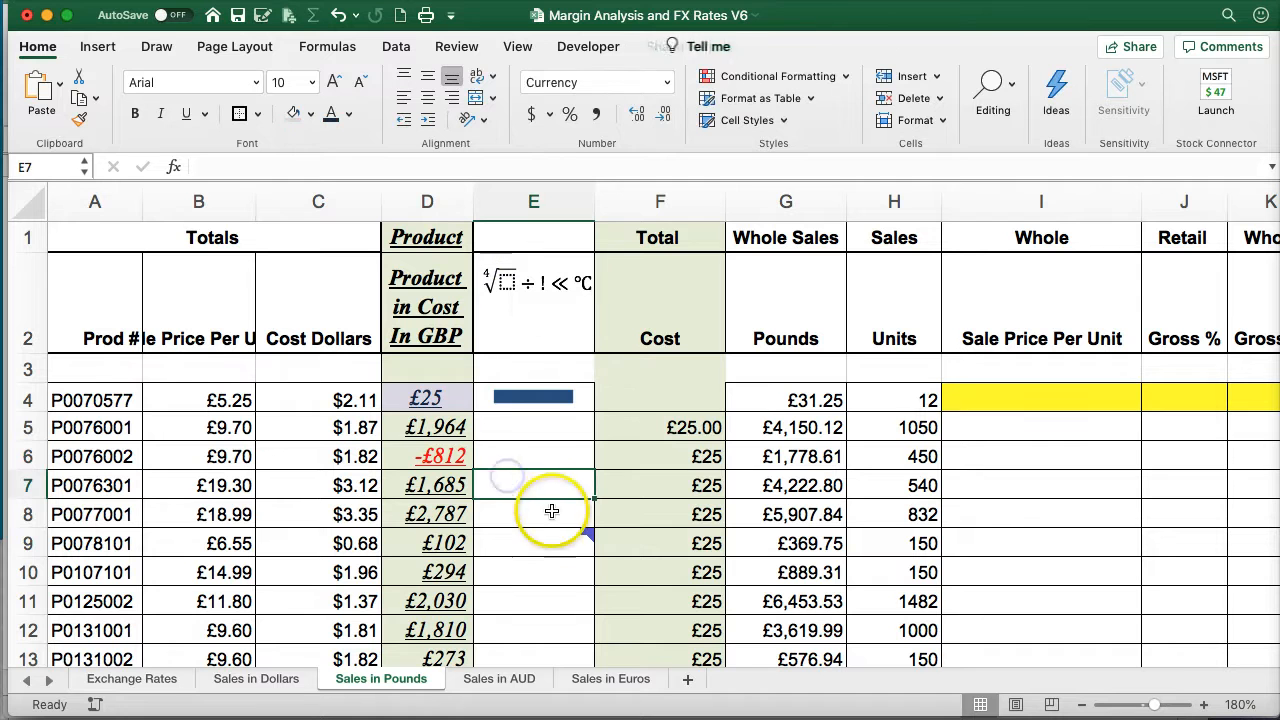
- Insert the red upward triangle from the Symbols category of the symbol viewer into cell E5
left_click(515, 428)
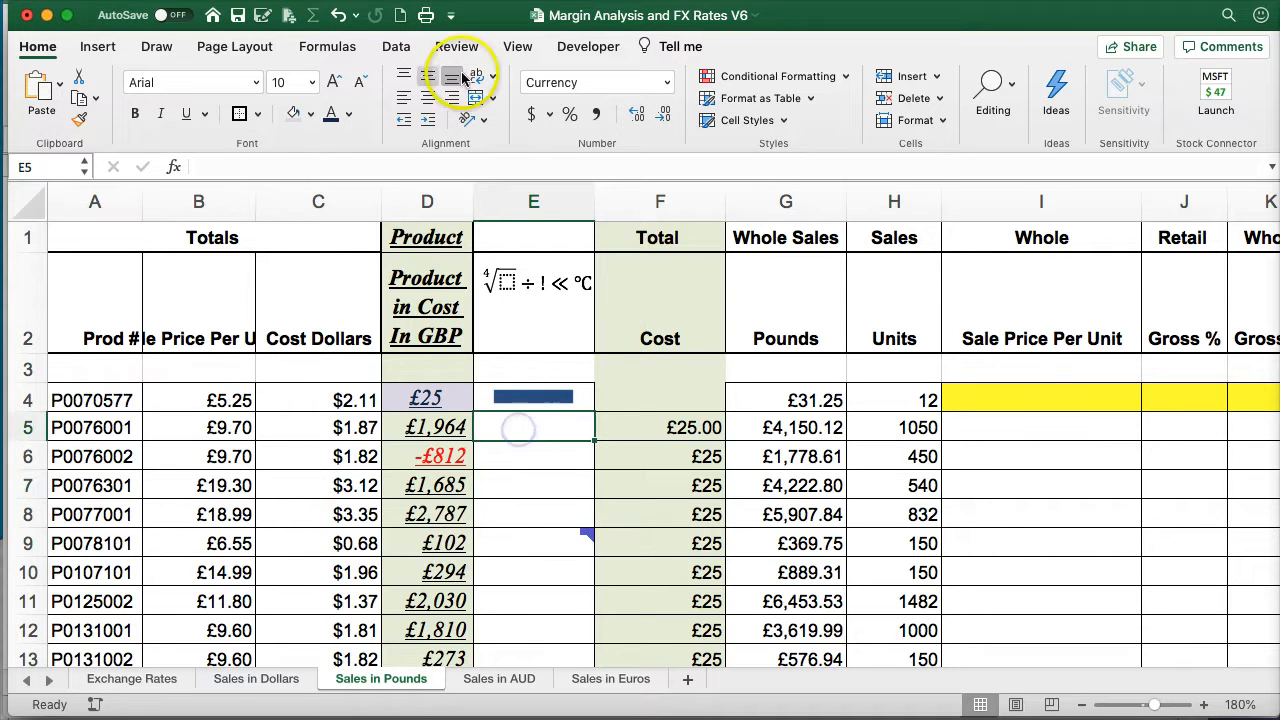
left_click(97, 46)
left_click(1163, 92)
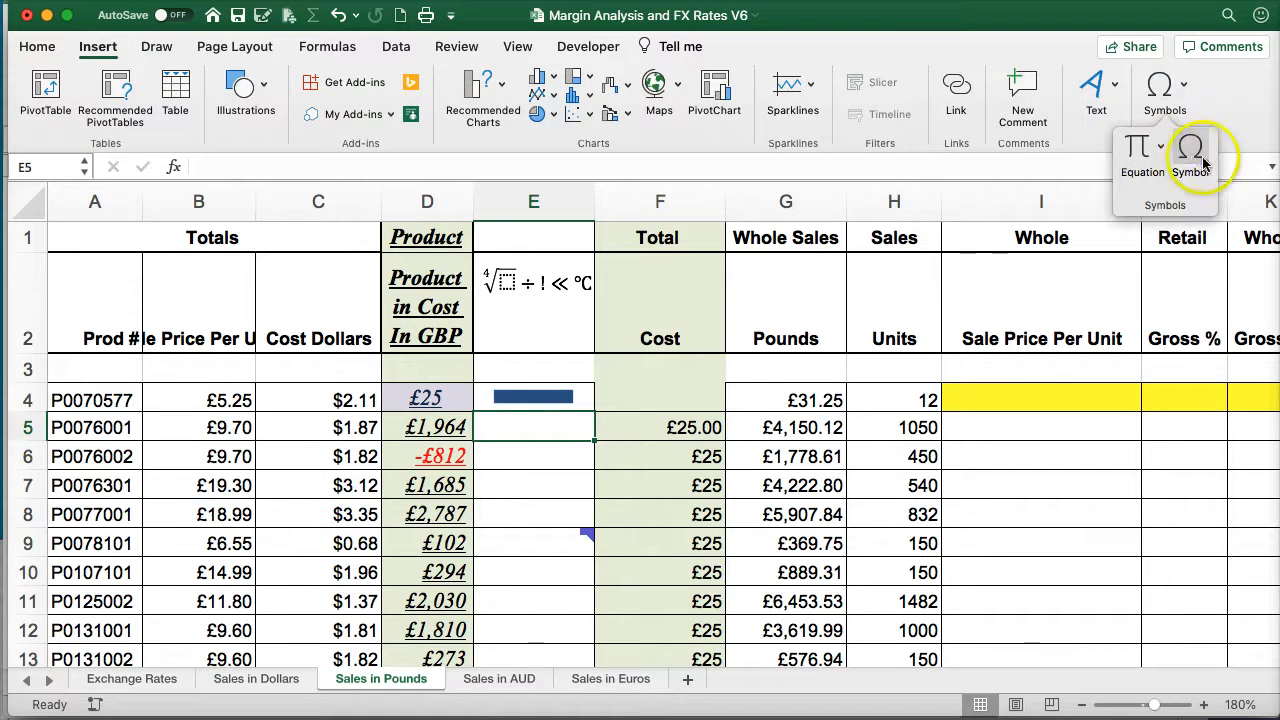
left_click(1190, 152)
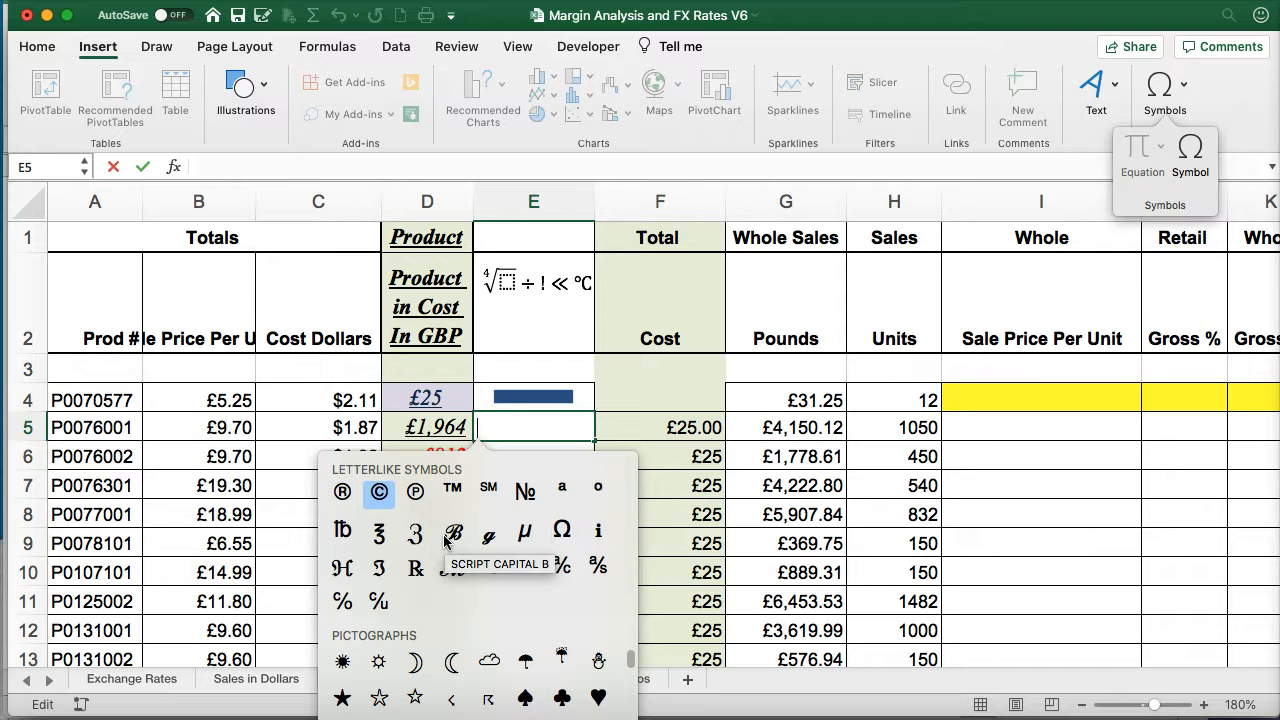
left_click_drag(631, 661, 632, 712)
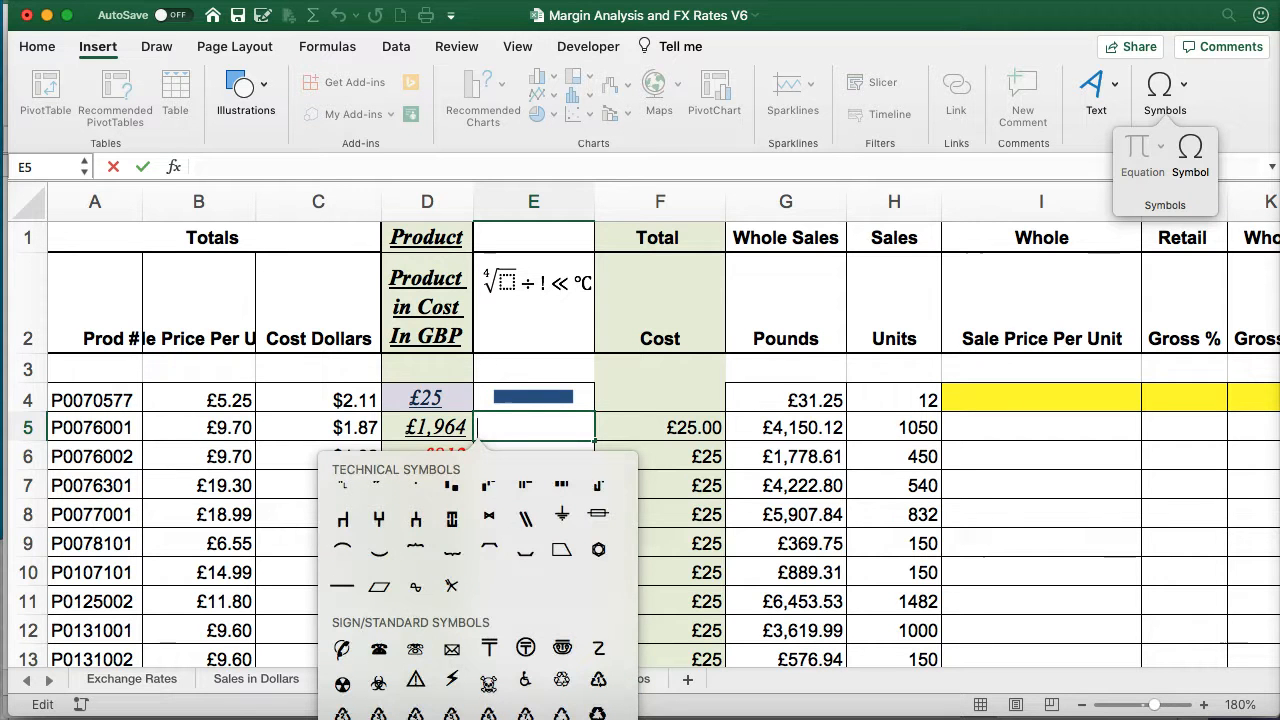
scroll(540, 710, "up", 5)
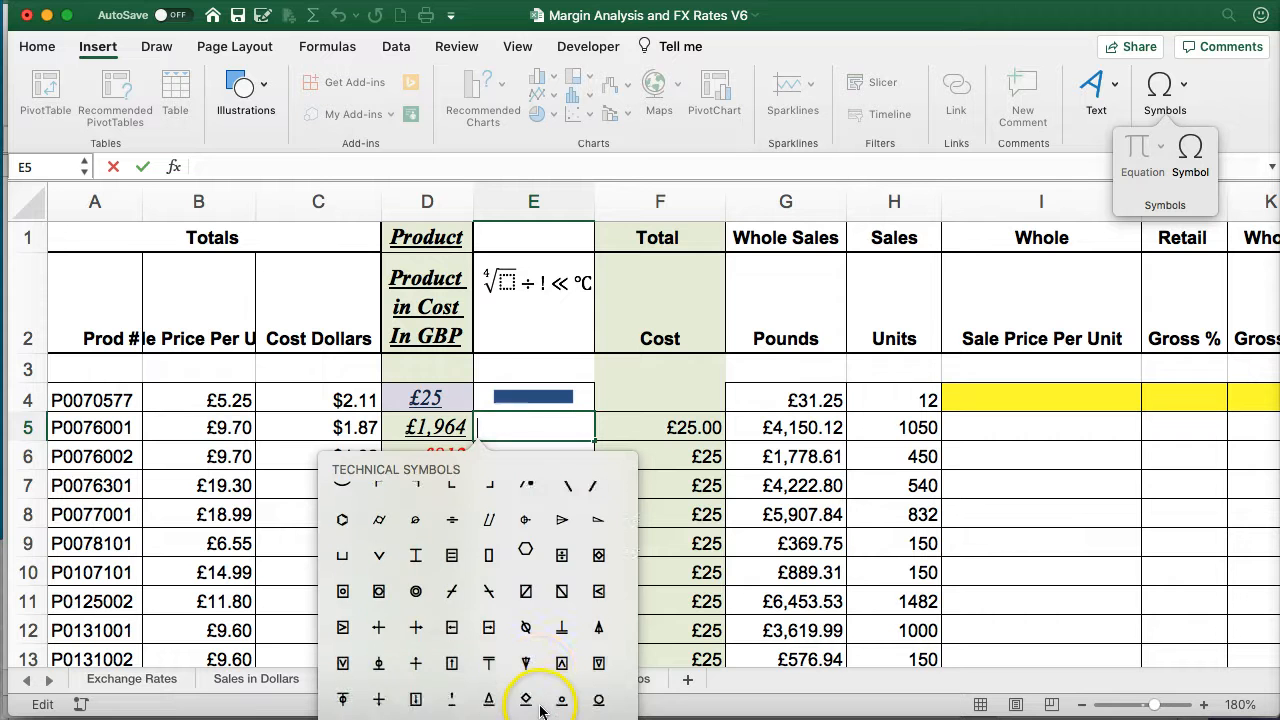
scroll(540, 710, "up", 5)
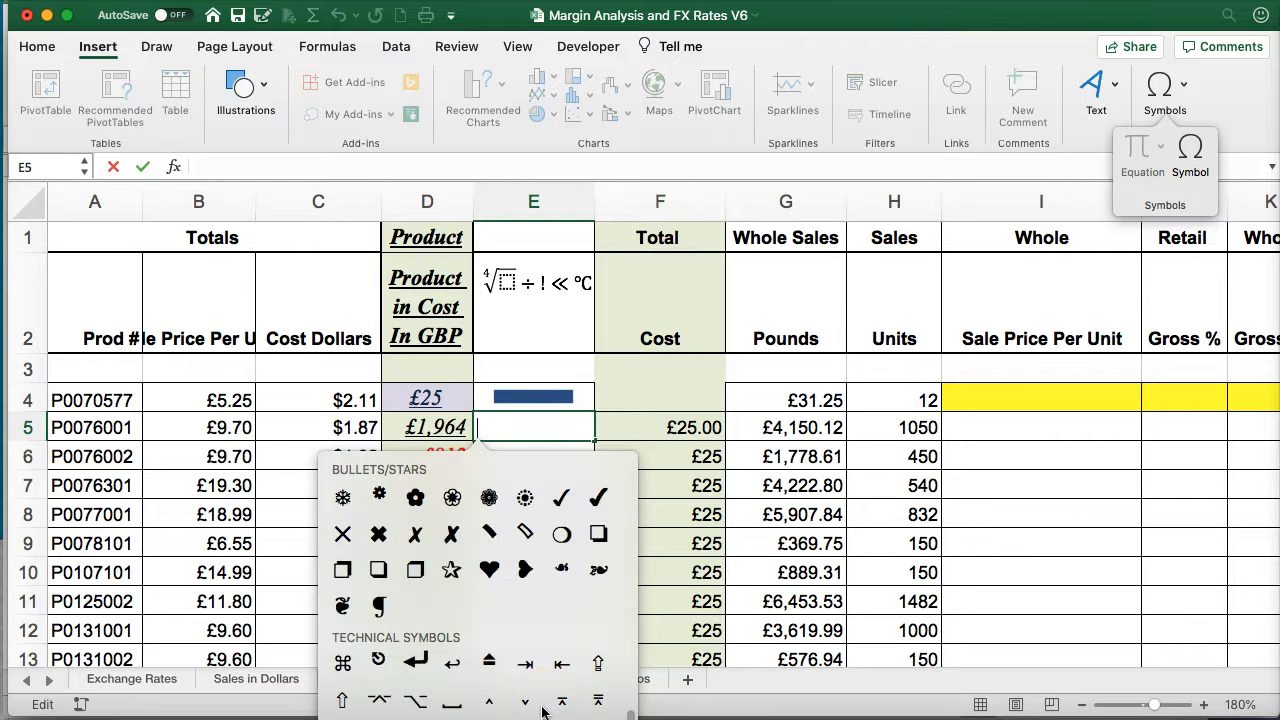
scroll(541, 710, "up", 5)
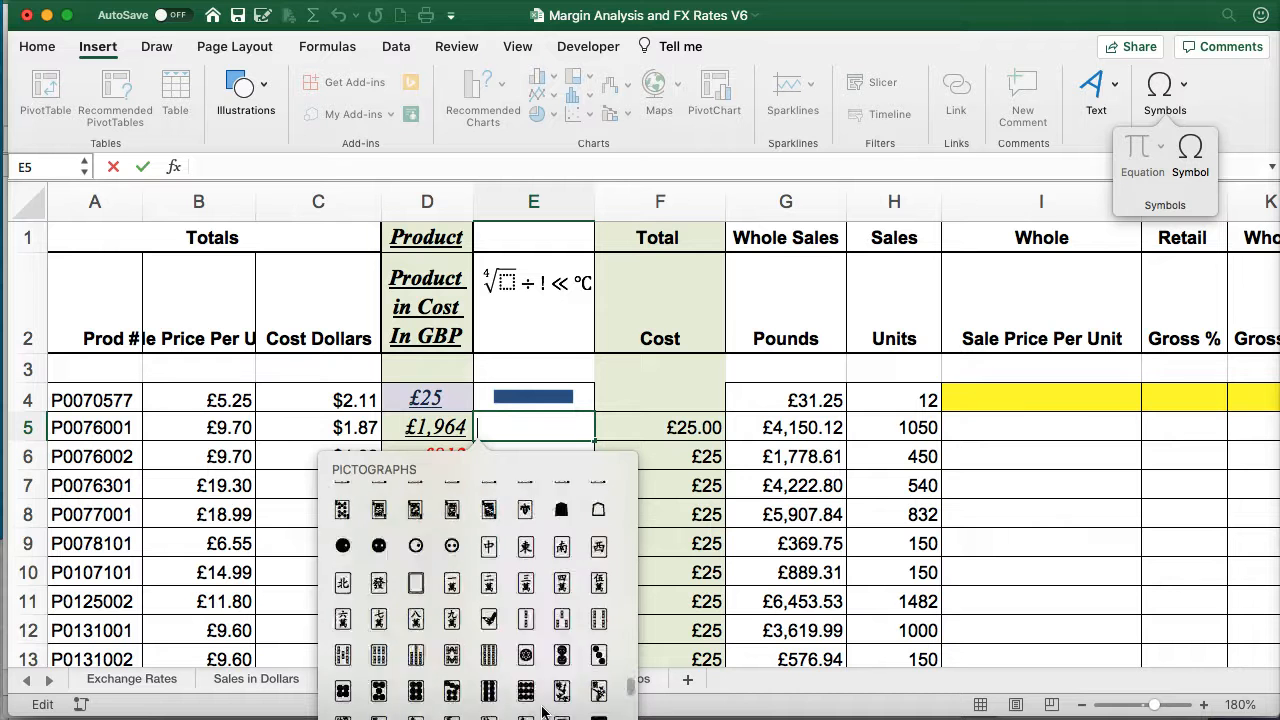
scroll(541, 710, "up", 5)
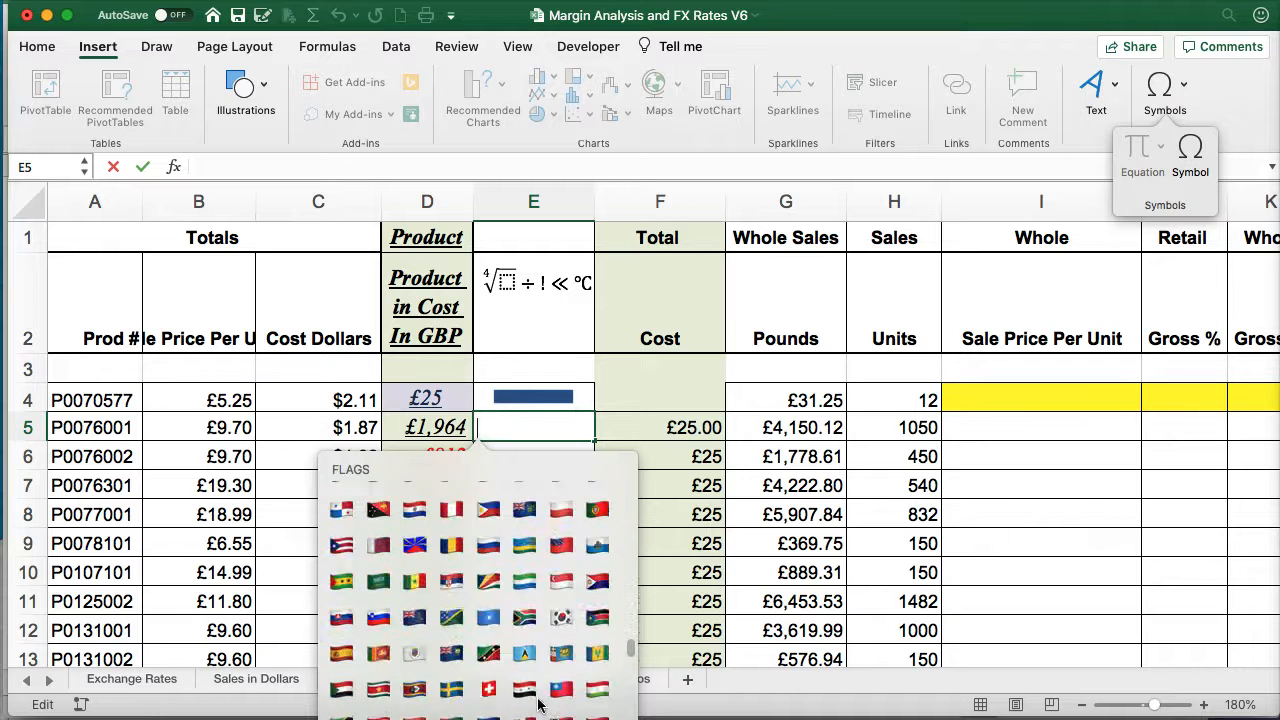
scroll(540, 703, "up", 3)
scroll(540, 703, "up", 1)
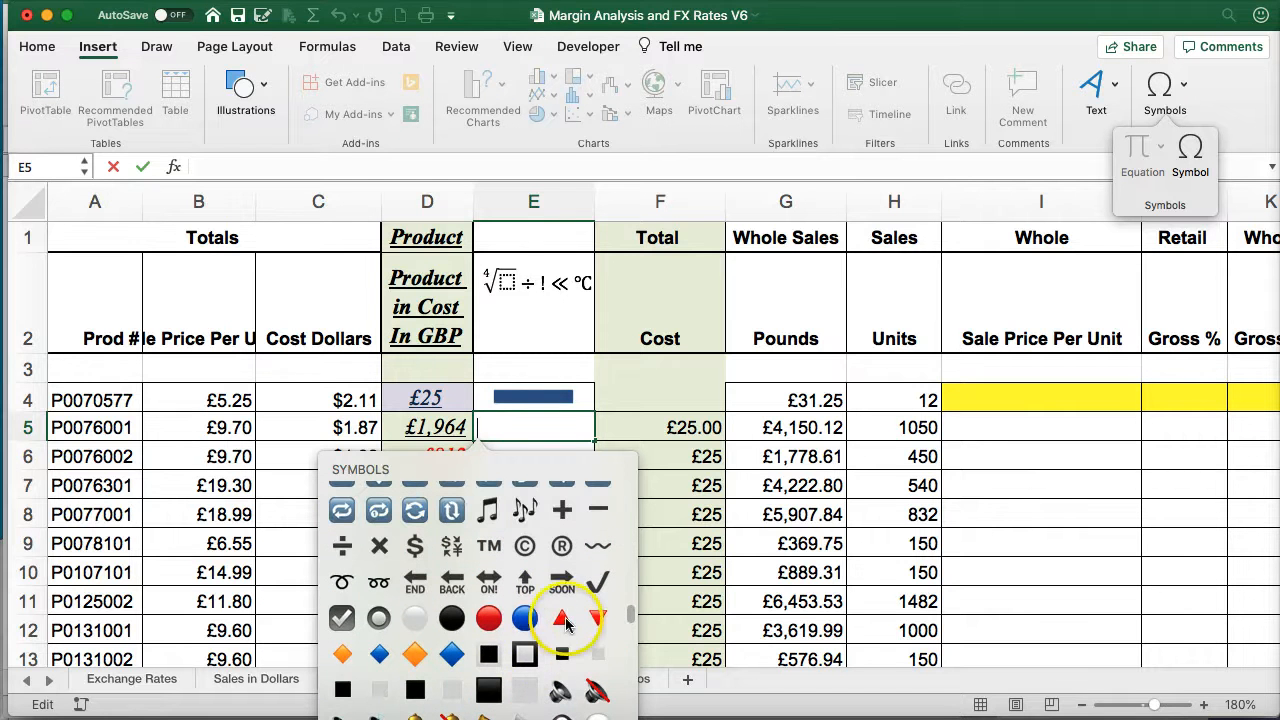
left_click(562, 619)
left_click(545, 478)
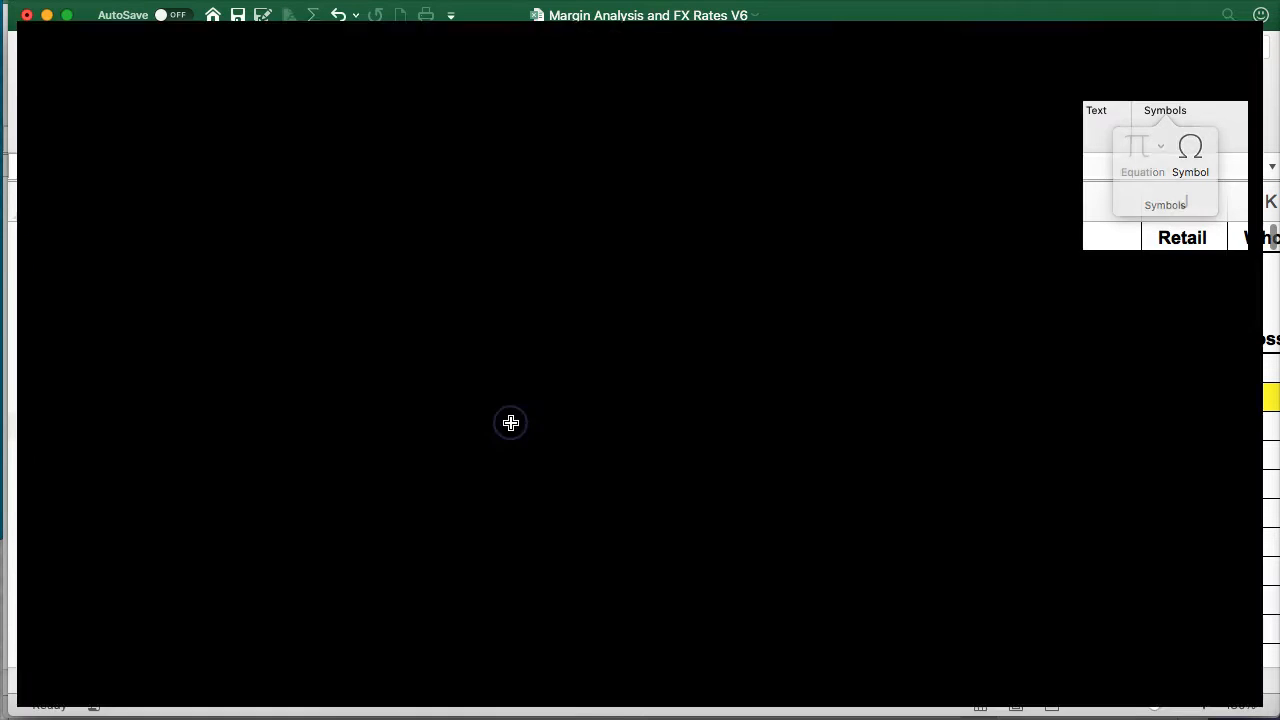
left_click(534, 434)
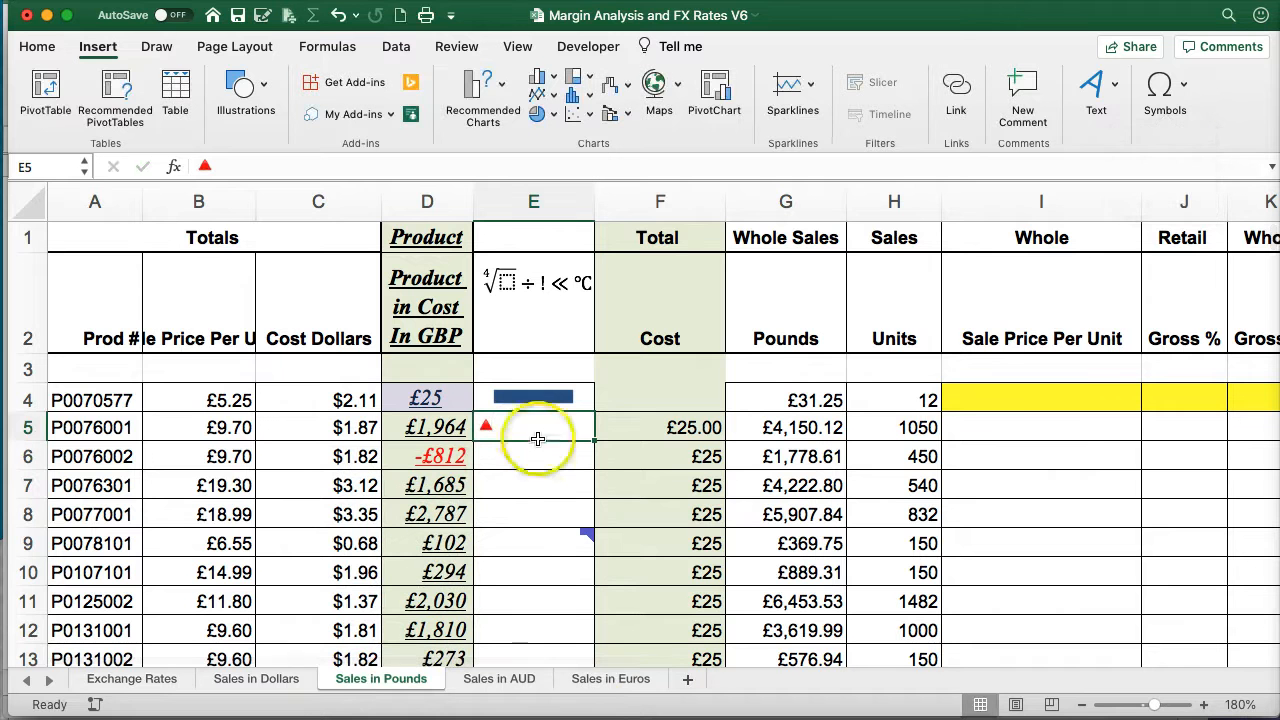
left_click(1197, 112)
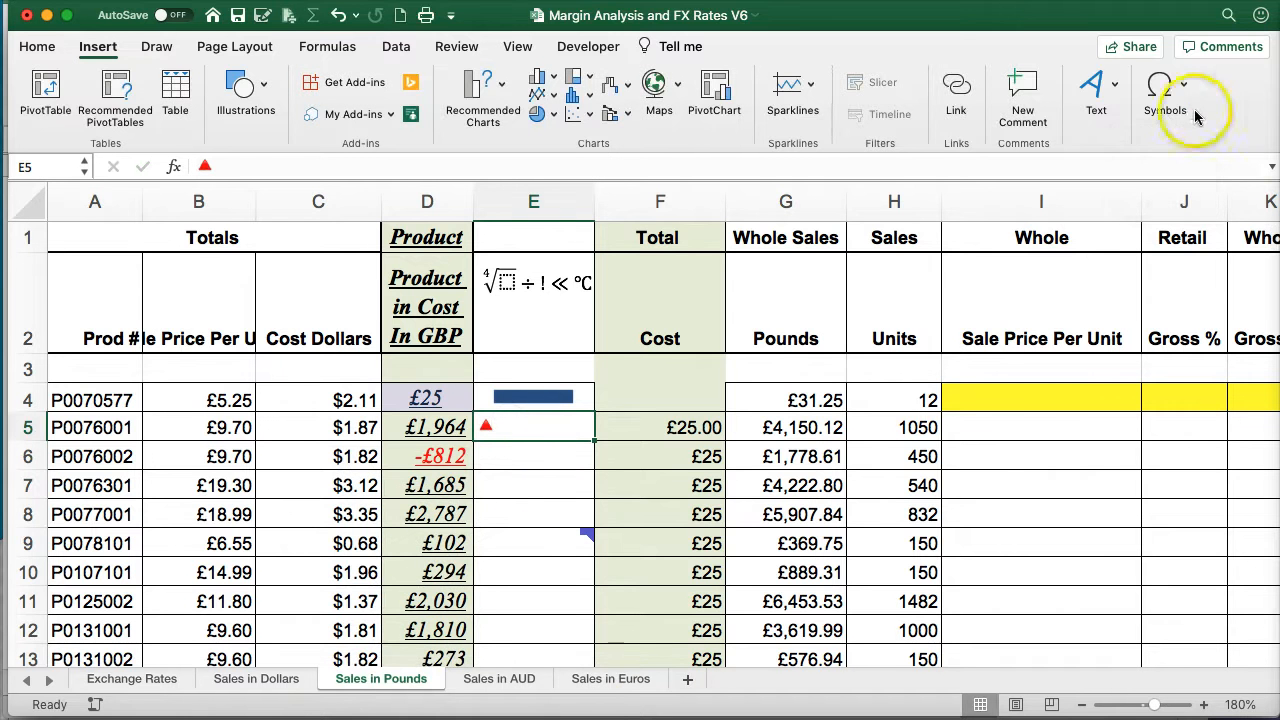
- Draw a smiley face in cell B2 and a crossed-through circle in cell C2 with the red pen
left_click(157, 48)
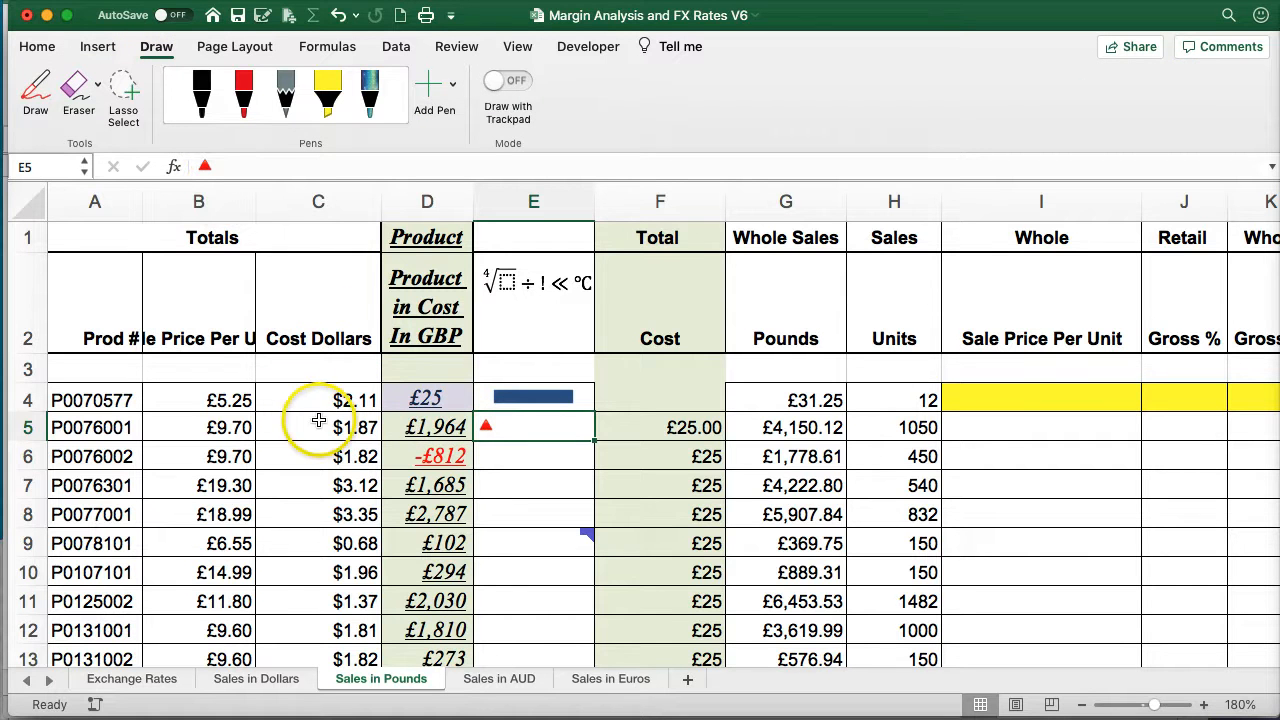
left_click(243, 92)
left_click_drag(287, 297, 338, 324)
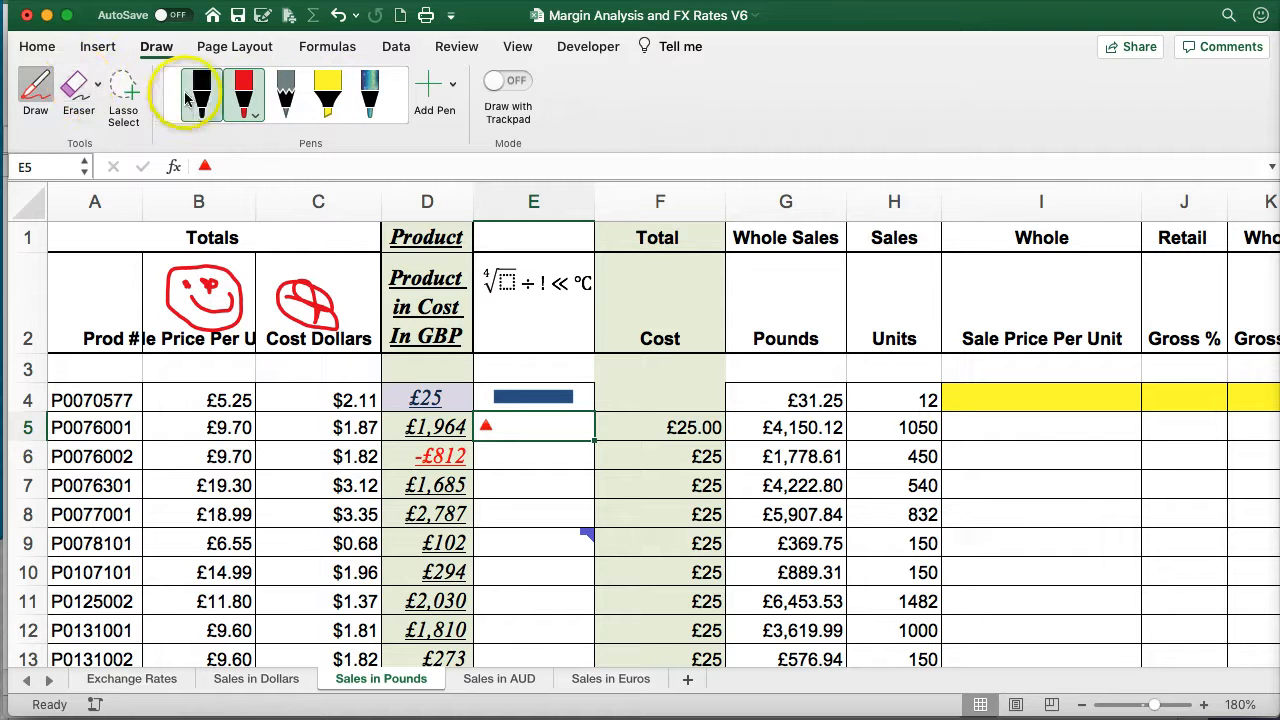
- Erase the smiley face drawn in cell B2 and the crossed-through circle in cell C2
left_click(75, 88)
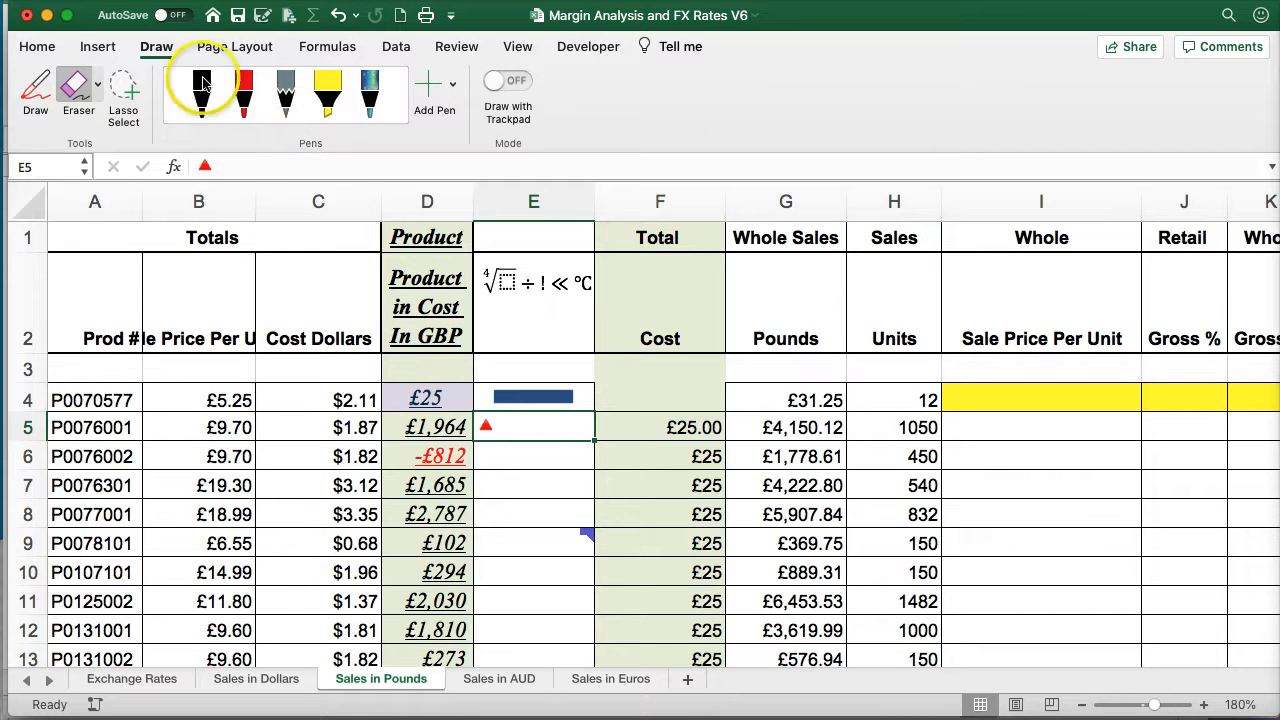
- Try the Blue Warm theme colors on the workbook and switch it to the Atlas theme
left_click(226, 51)
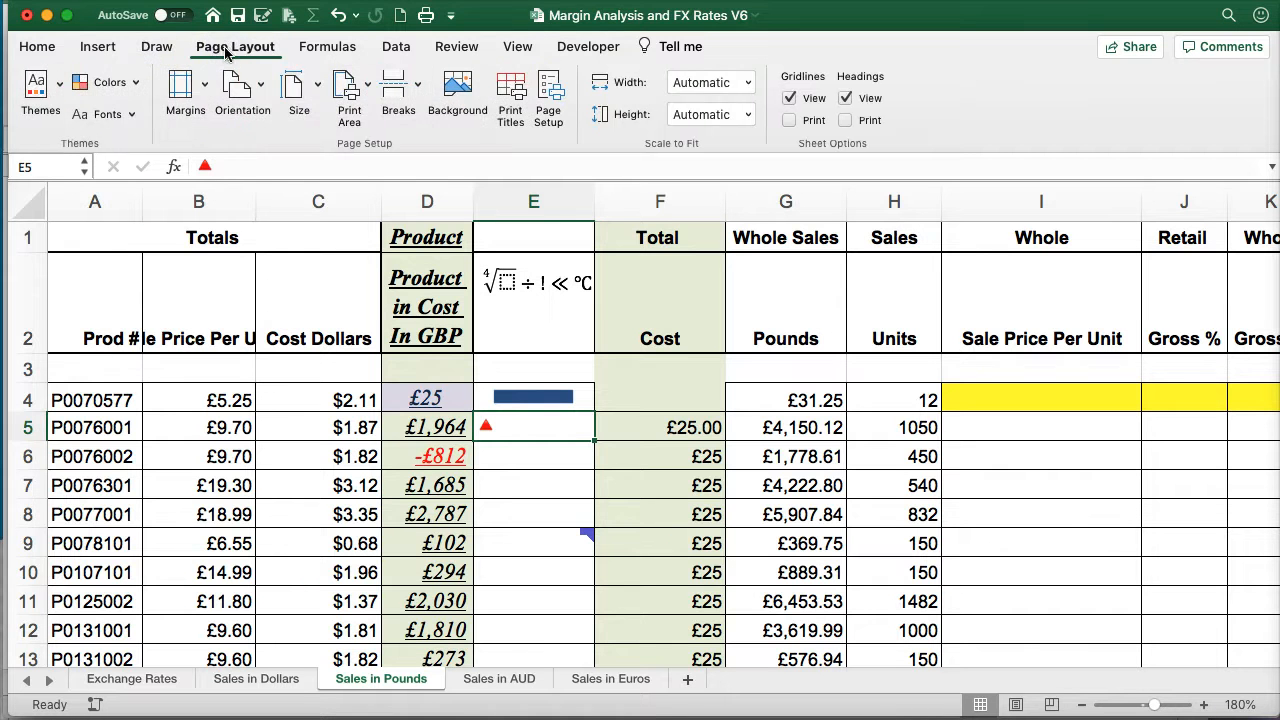
left_click(118, 83)
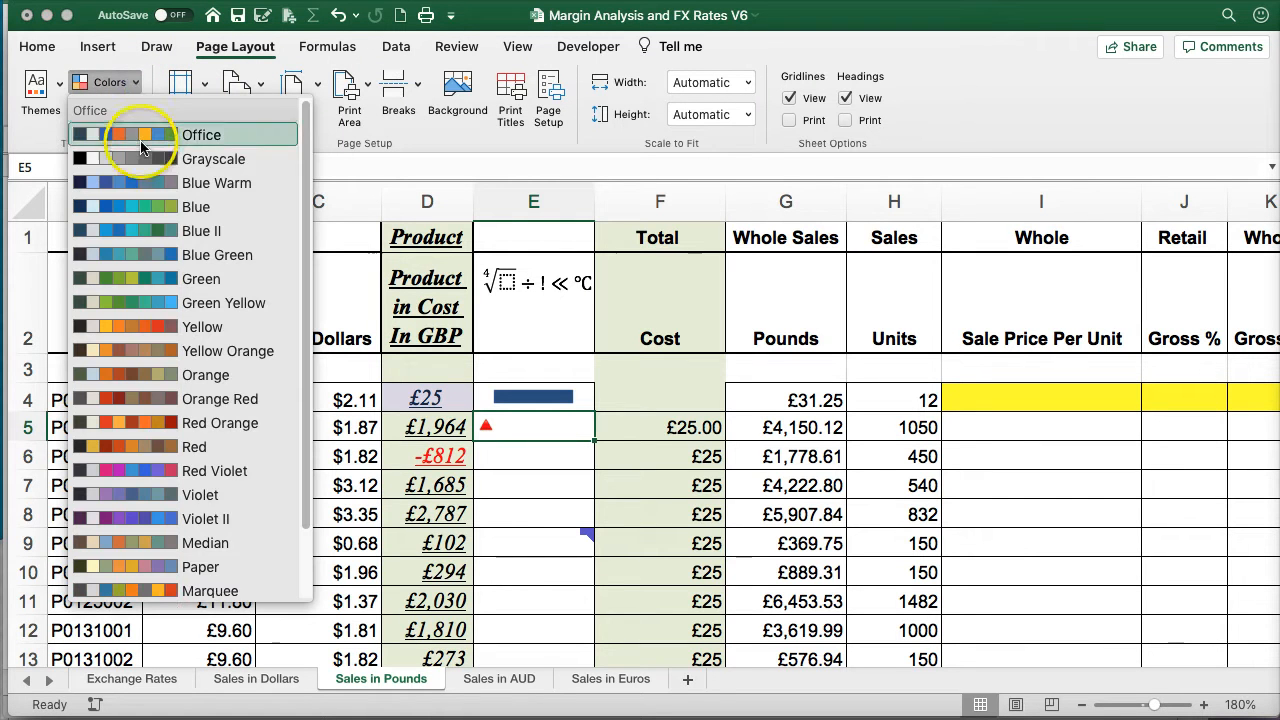
left_click(140, 183)
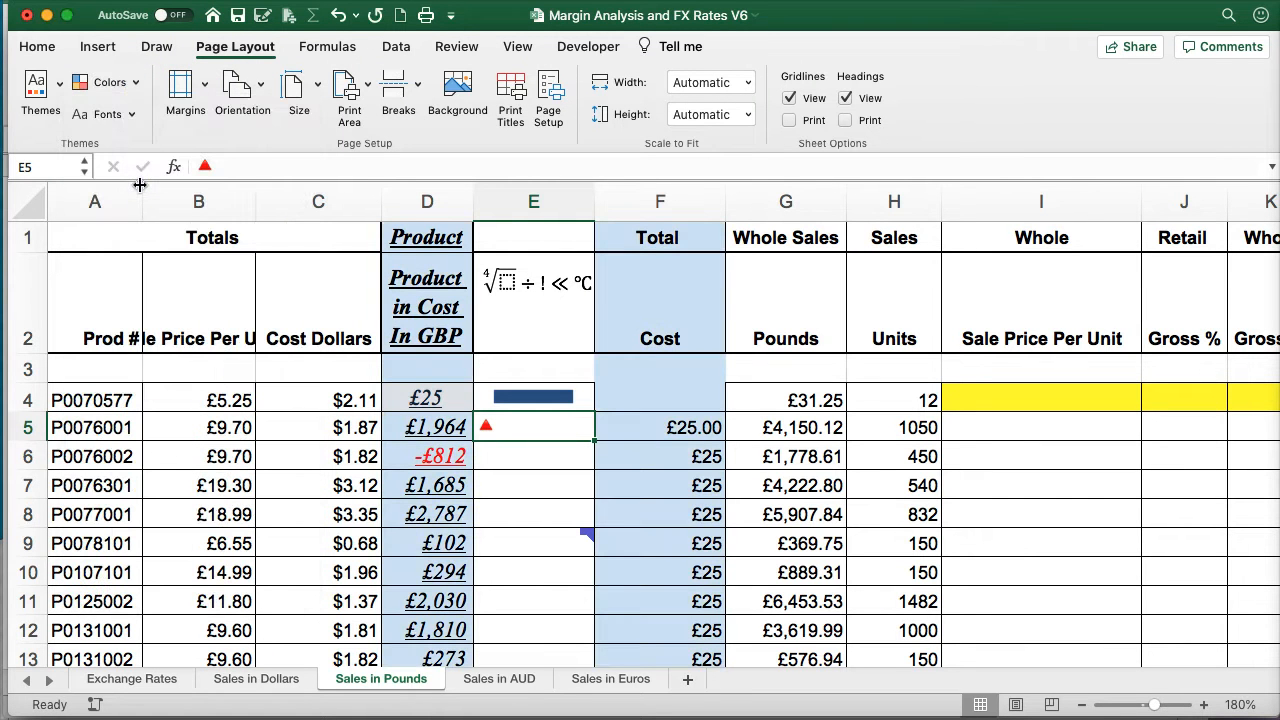
left_click(55, 93)
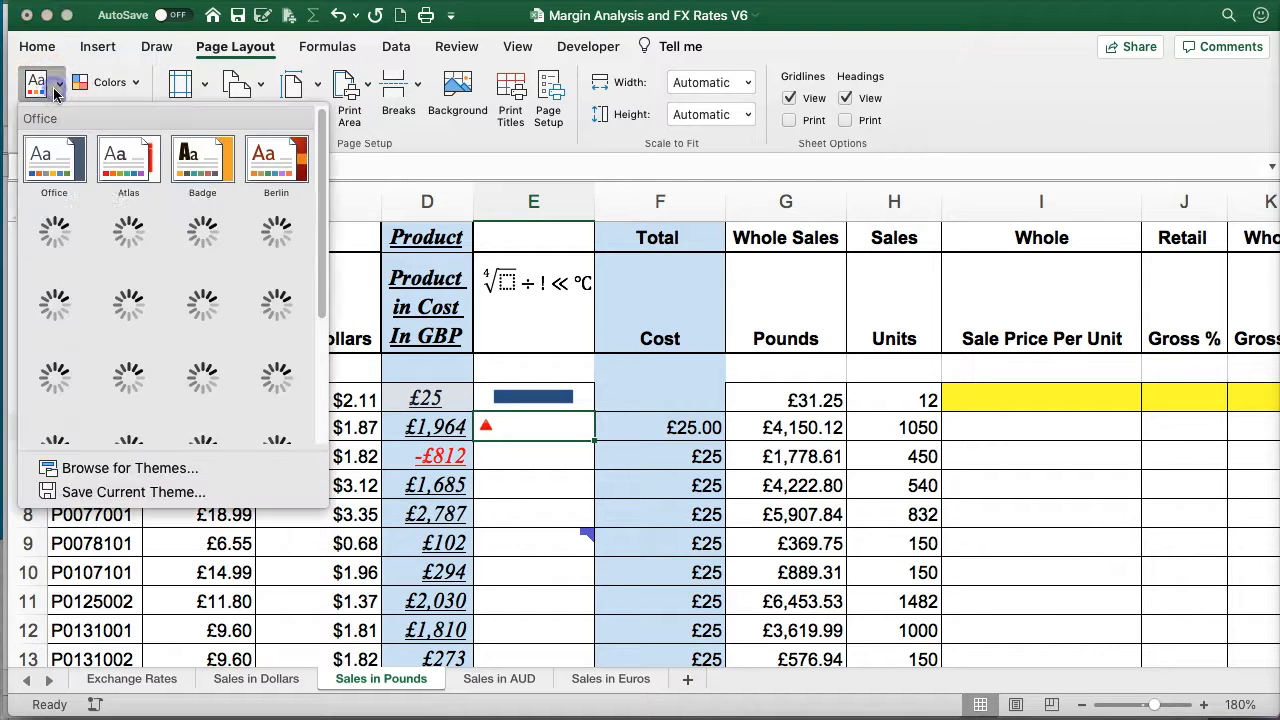
left_click(112, 168)
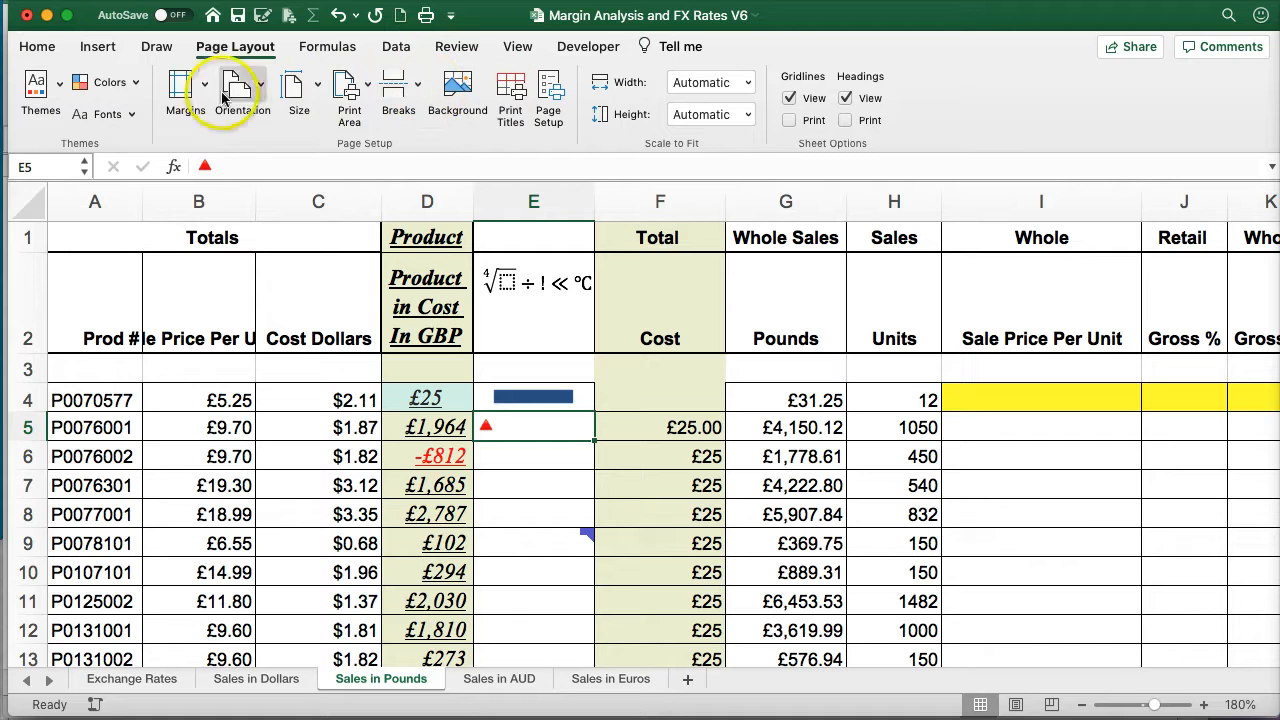
- Set up the page with Normal margins, landscape orientation and Letter 8½ x 11 in paper
left_click(182, 92)
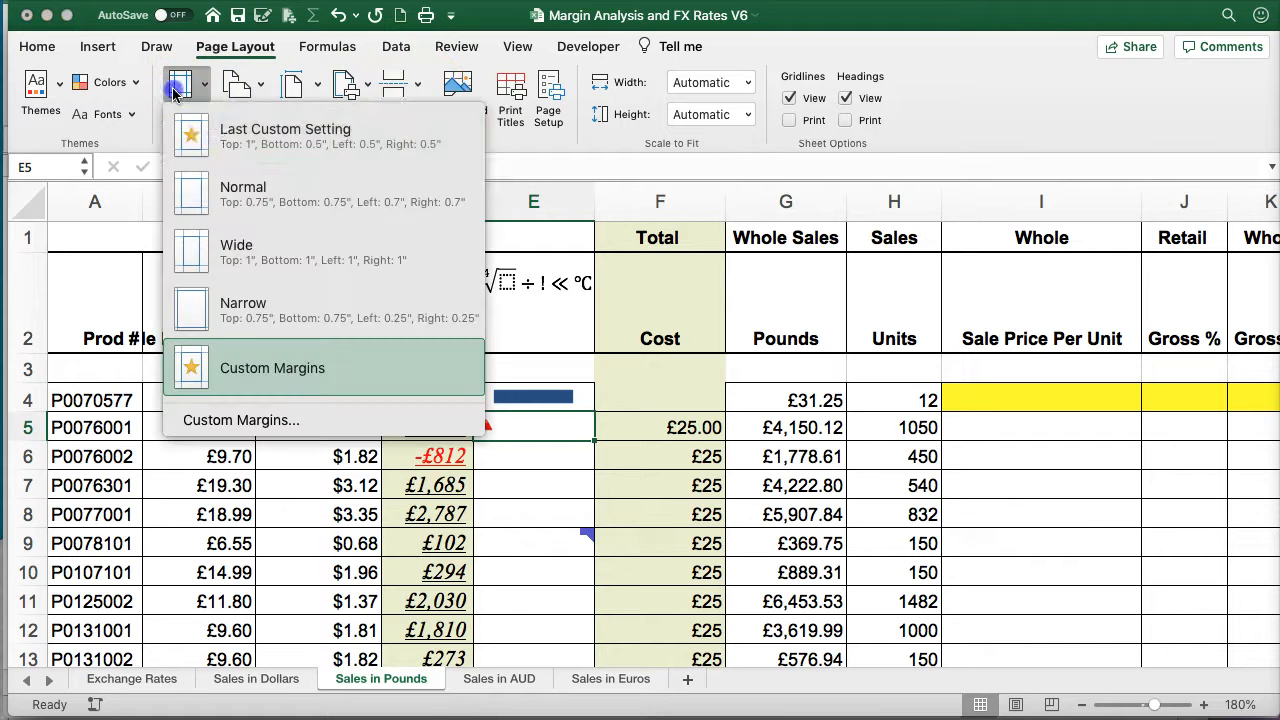
left_click(205, 192)
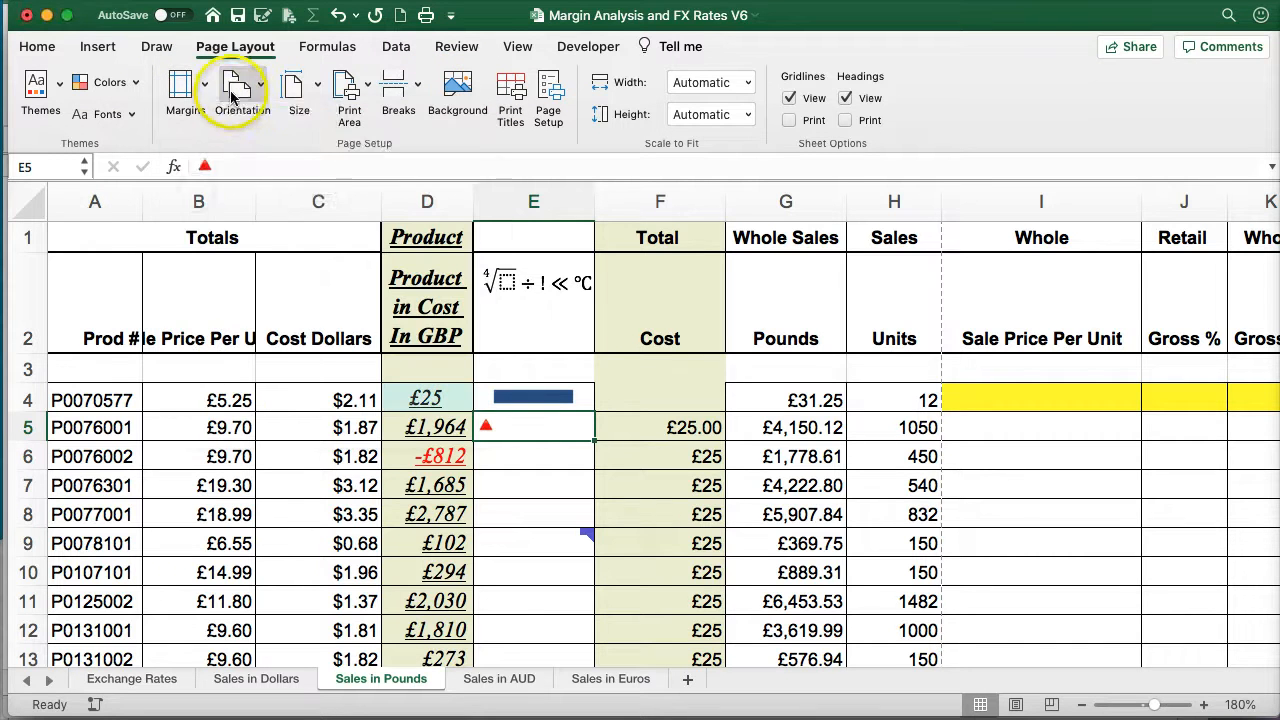
left_click(240, 84)
left_click(258, 172)
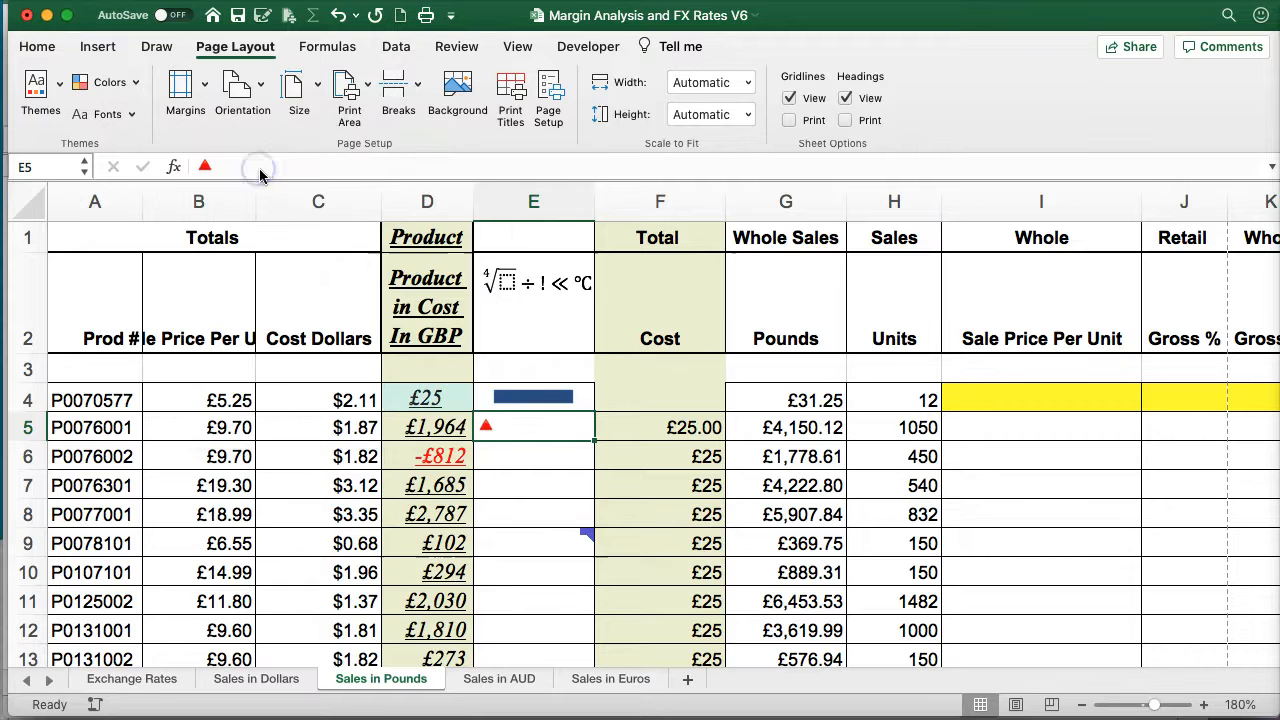
left_click(298, 88)
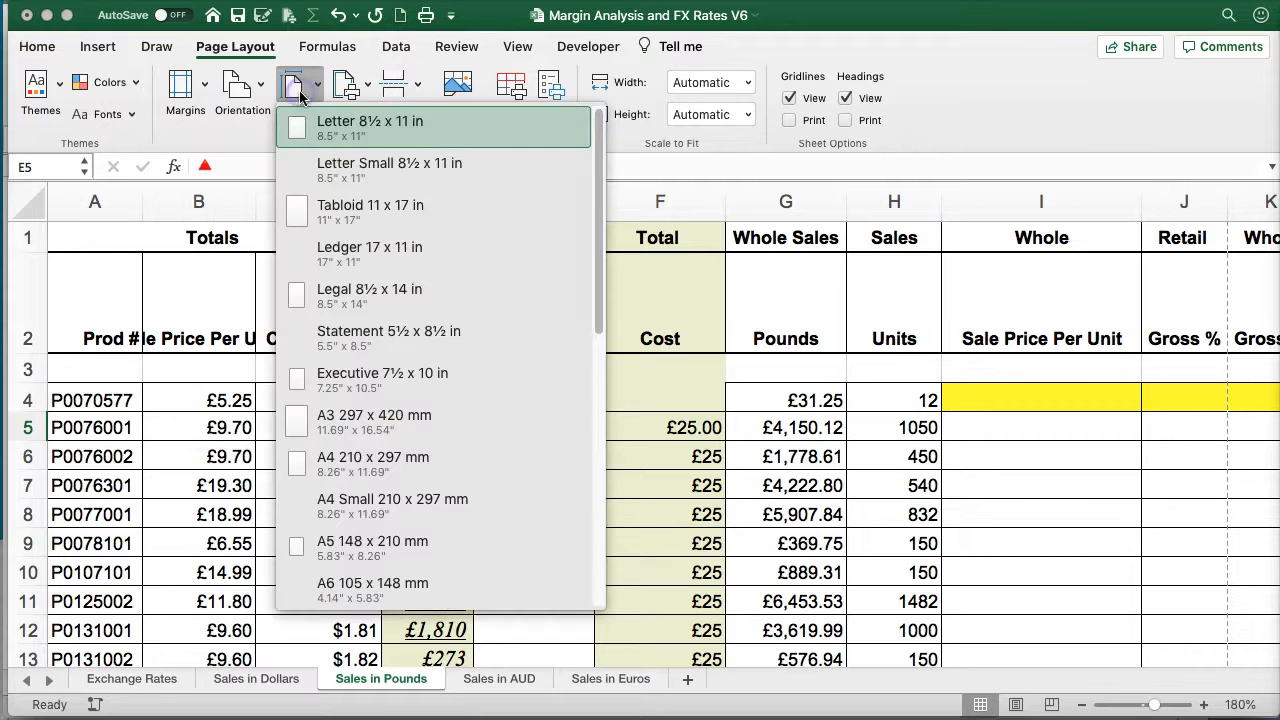
left_click(348, 125)
- Set the range A1:G62 as the sheet's print area
left_click(364, 90)
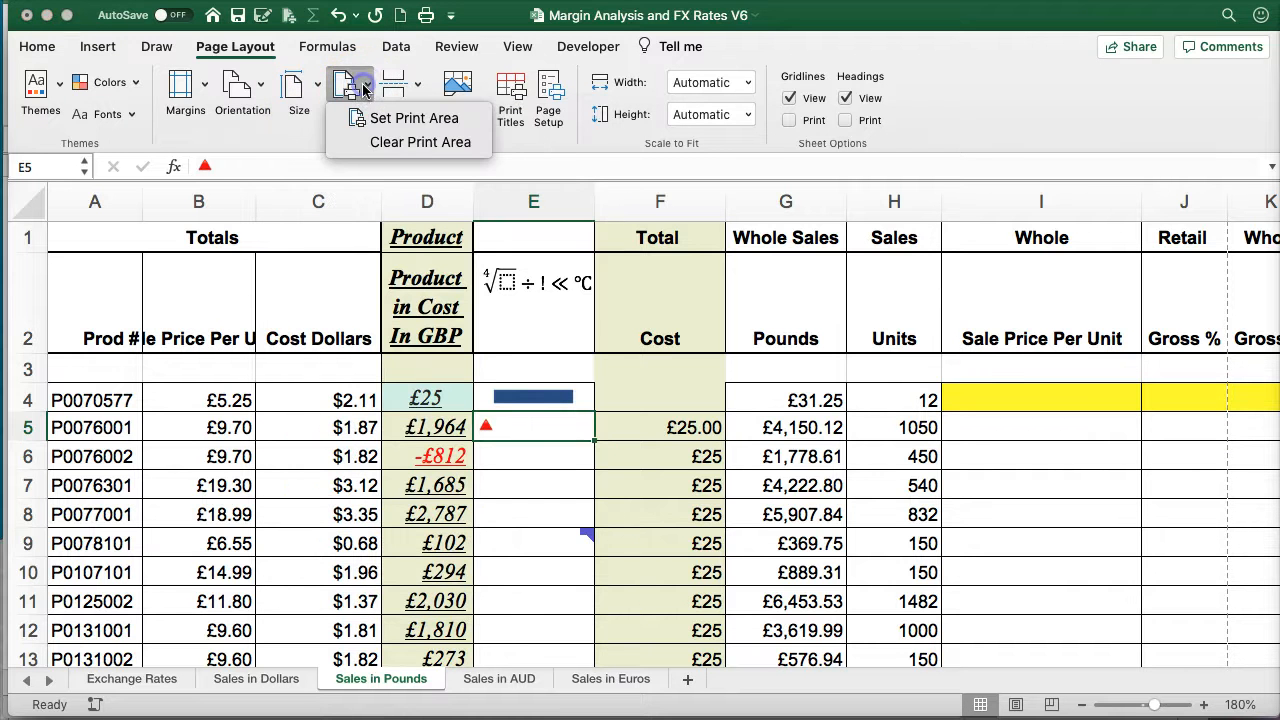
left_click_drag(86, 245, 846, 622)
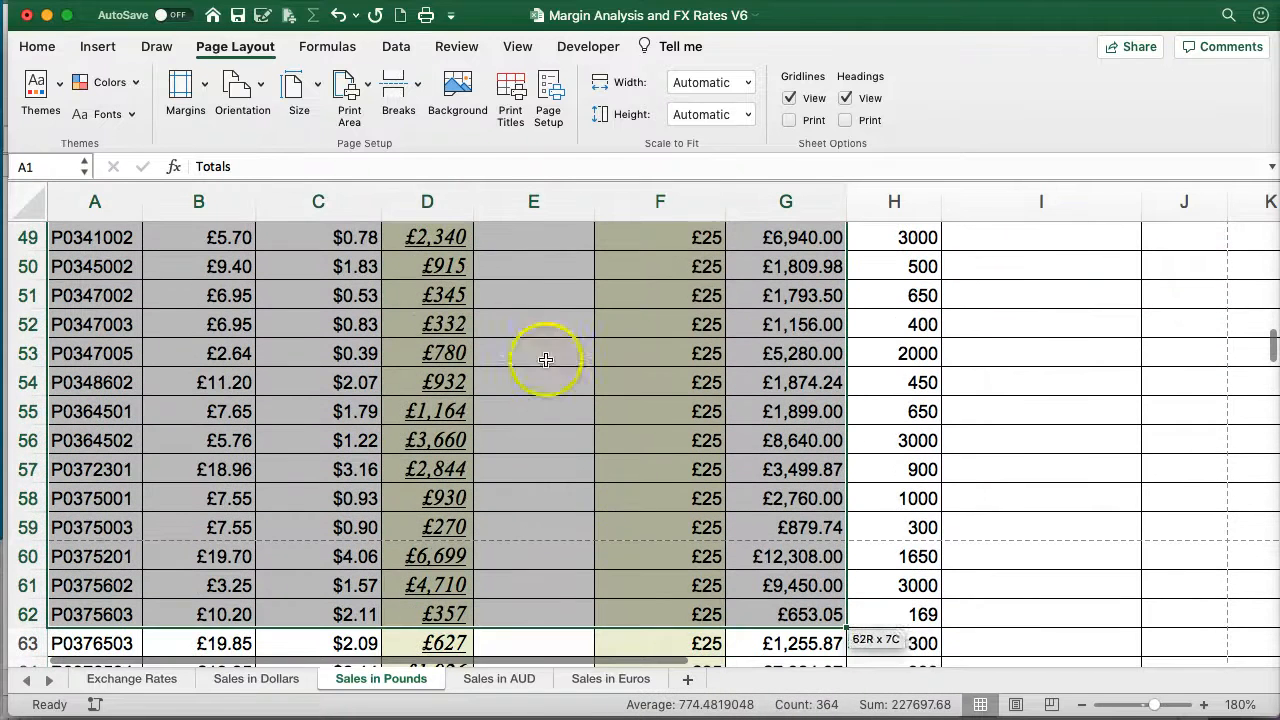
left_click(352, 92)
left_click(380, 118)
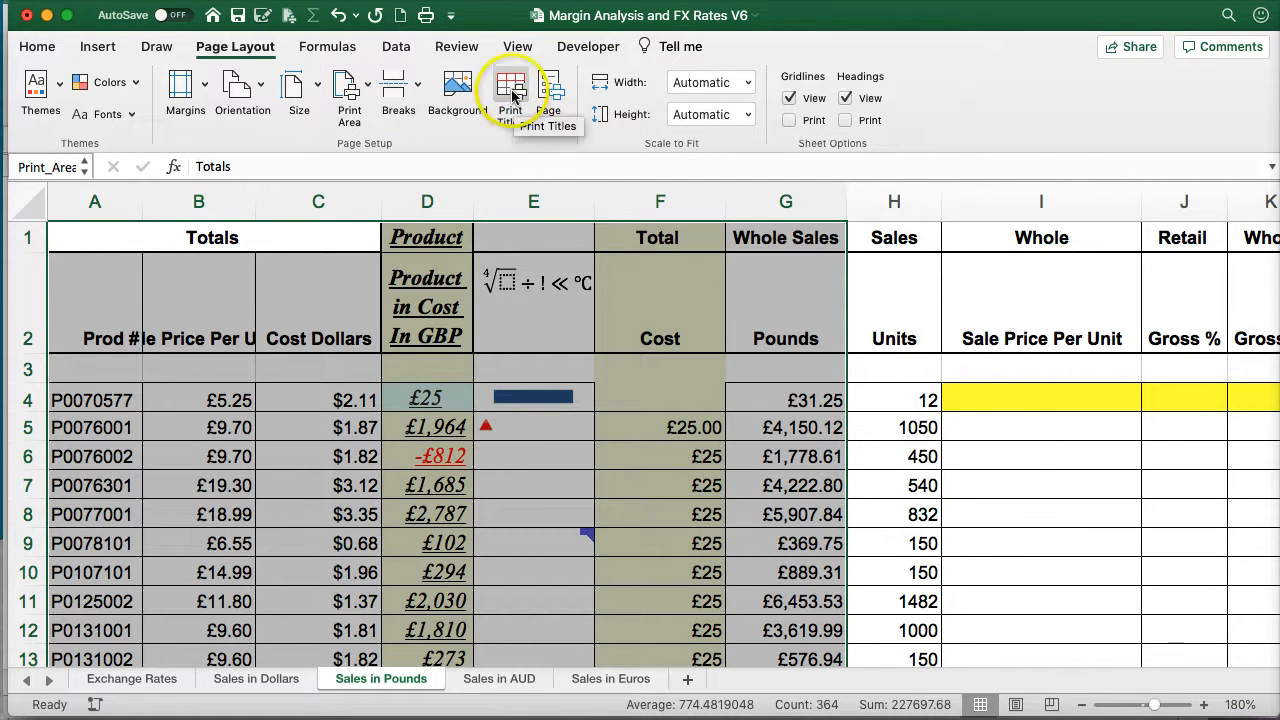
- Set row 2 ($2:$2) as the print title row repeated at the top of each page
left_click(518, 115)
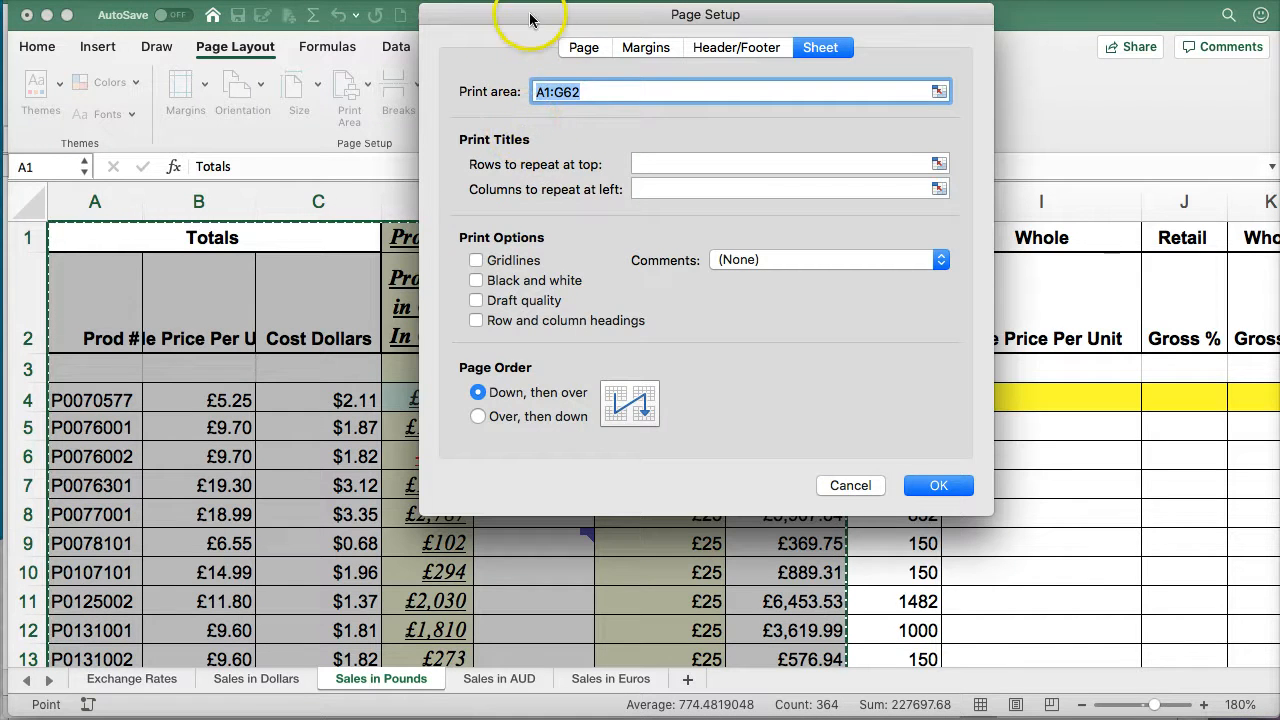
left_click_drag(530, 18, 564, 143)
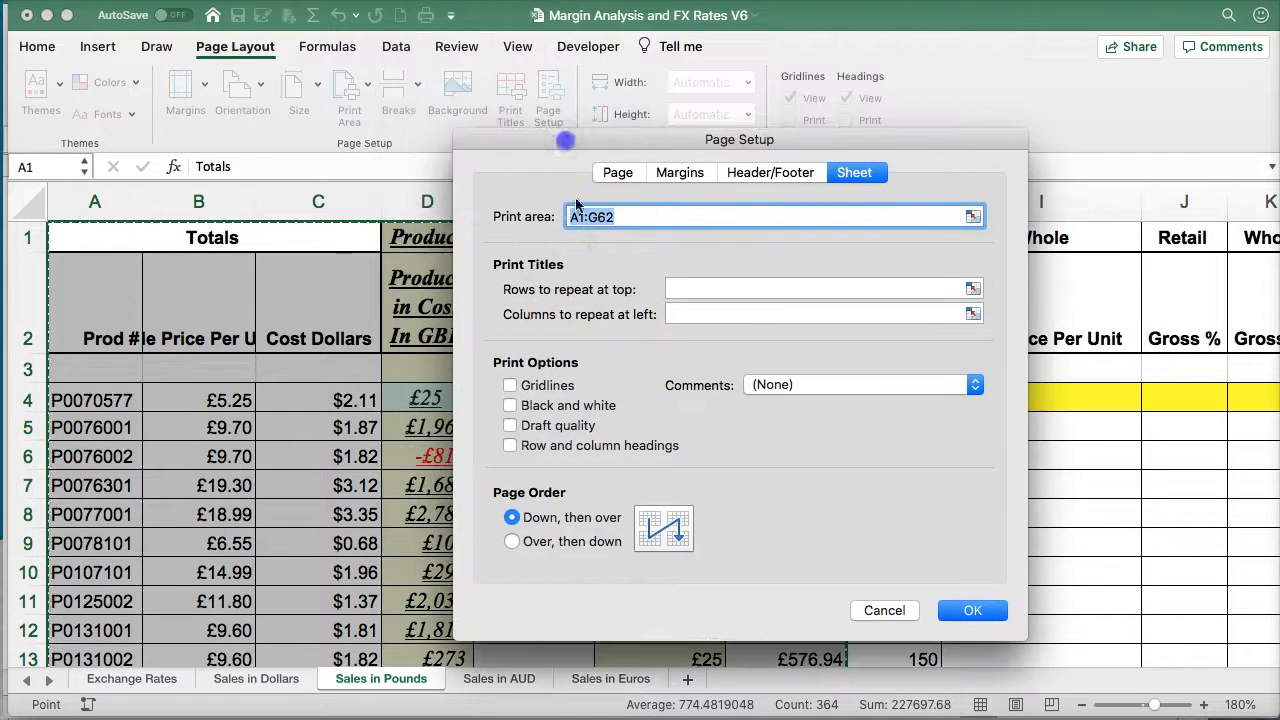
left_click(675, 290)
left_click(973, 289)
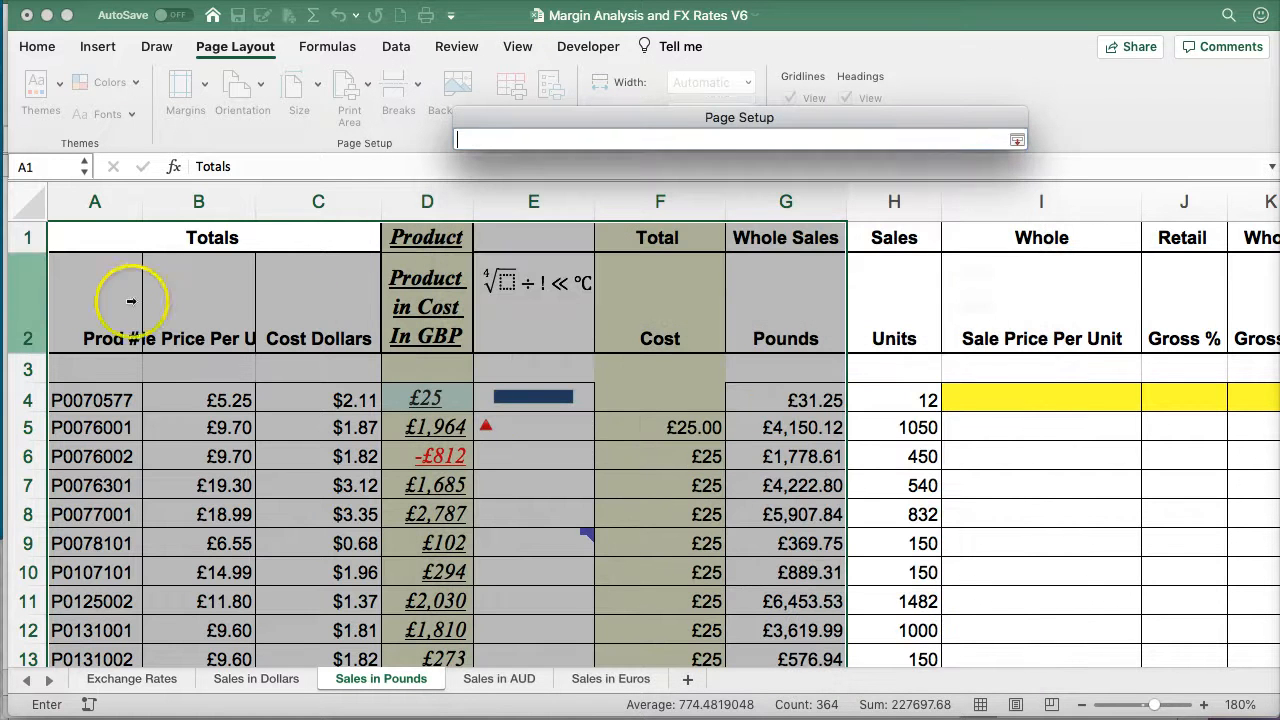
left_click(27, 285)
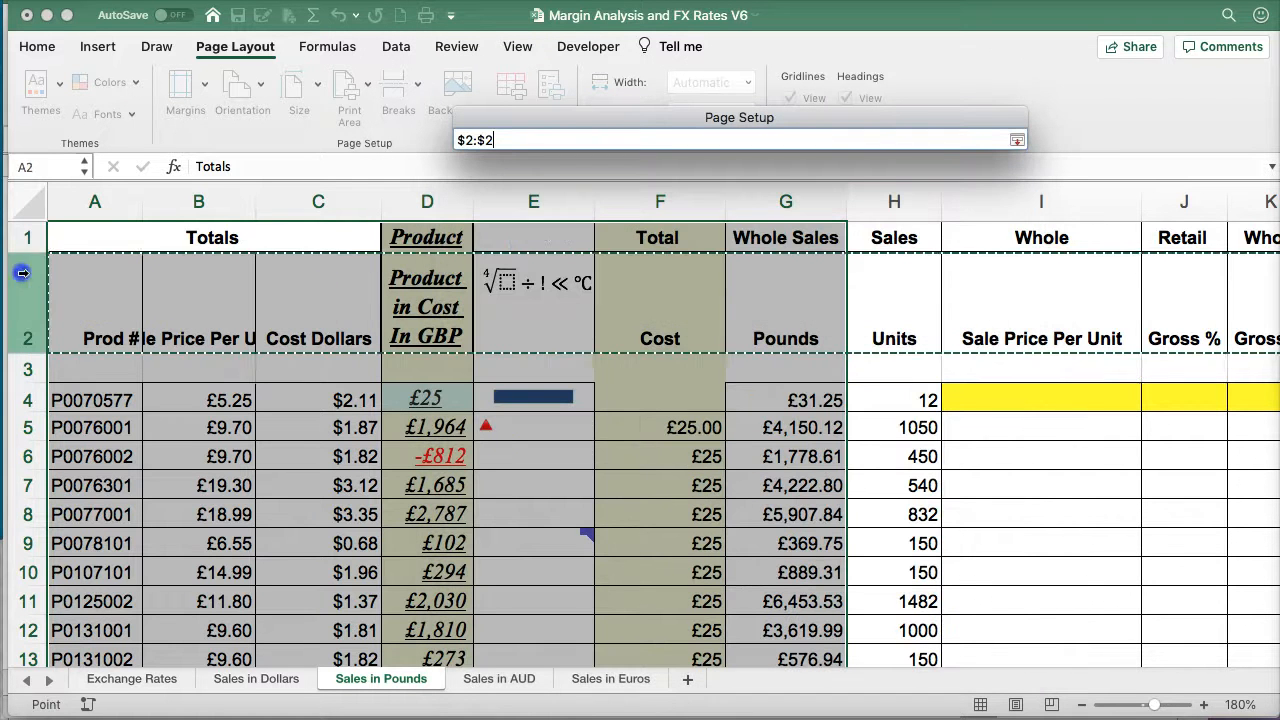
left_click(1017, 140)
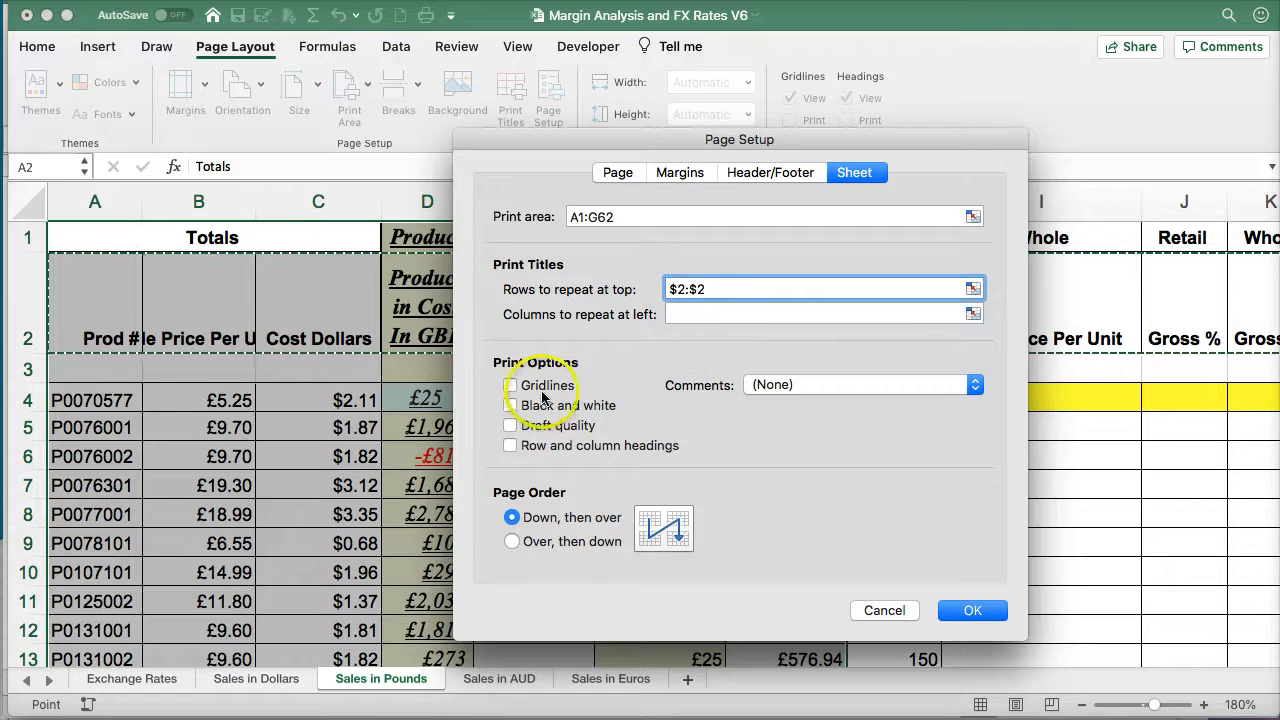
- Add the footer "Confidential, 8/6/20, Page 1" to the printed pages and turn on gridline printing
left_click(681, 174)
left_click(760, 173)
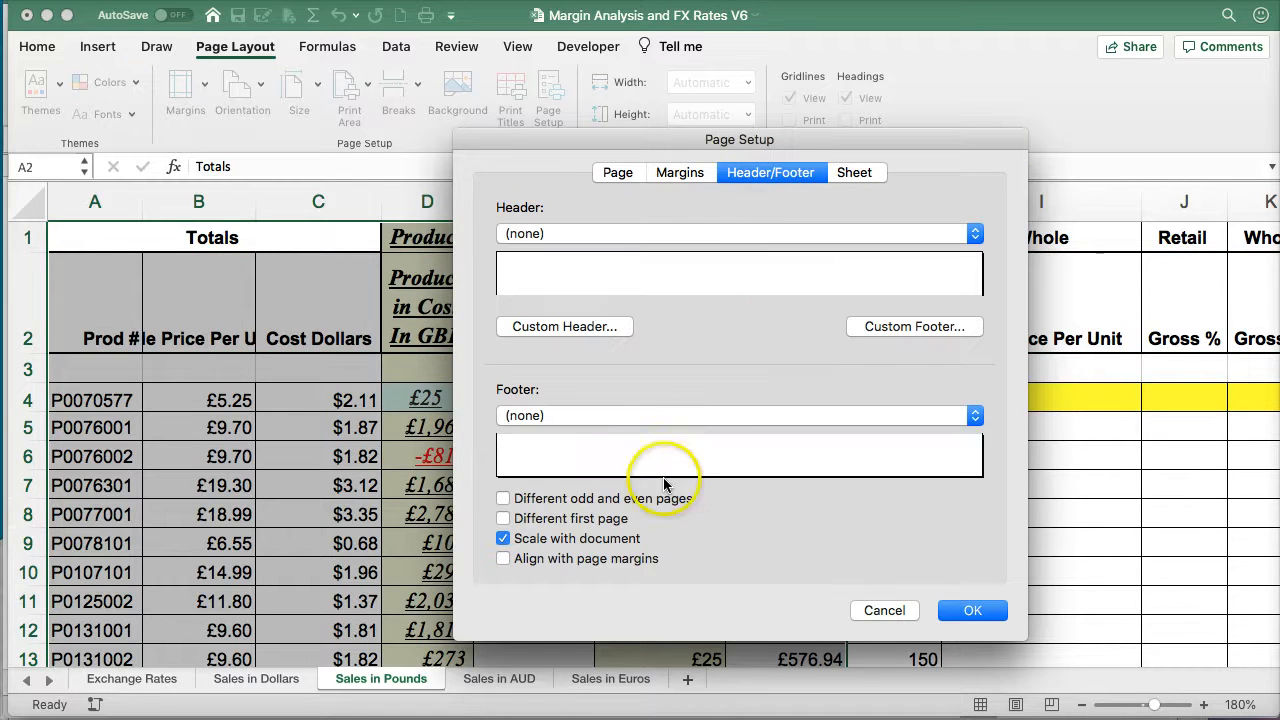
left_click(657, 416)
left_click(650, 486)
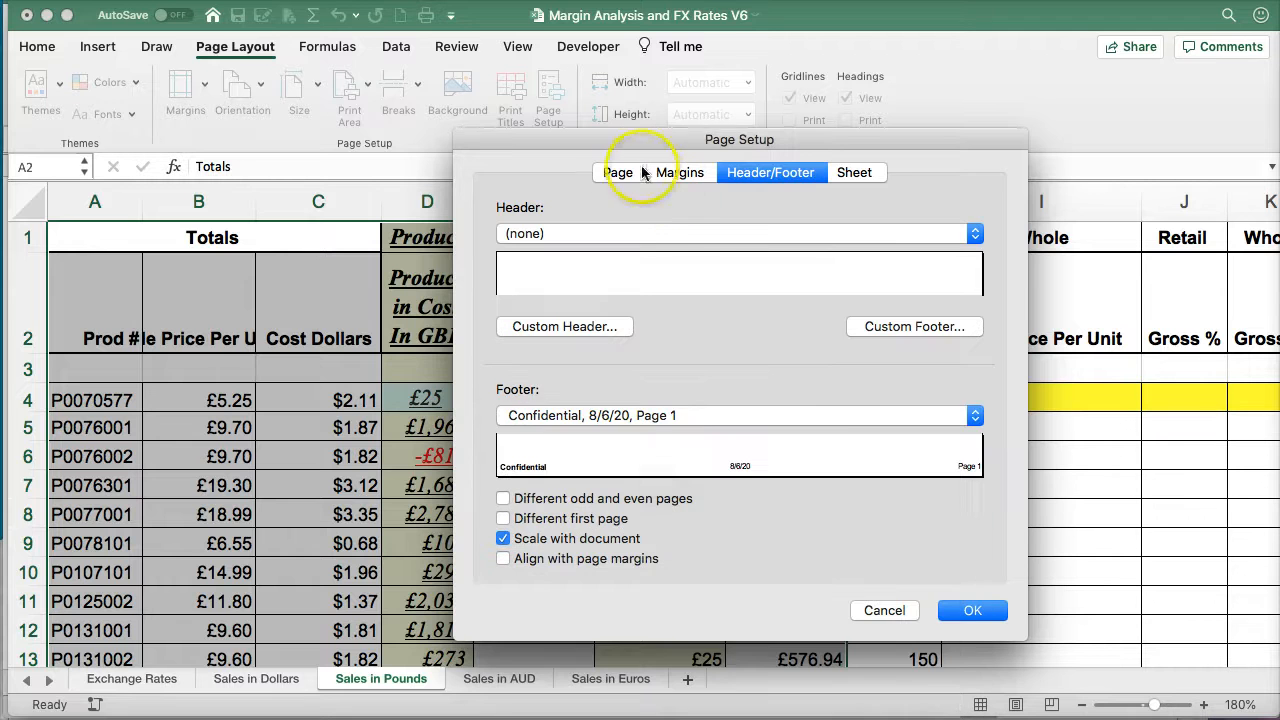
left_click(970, 611)
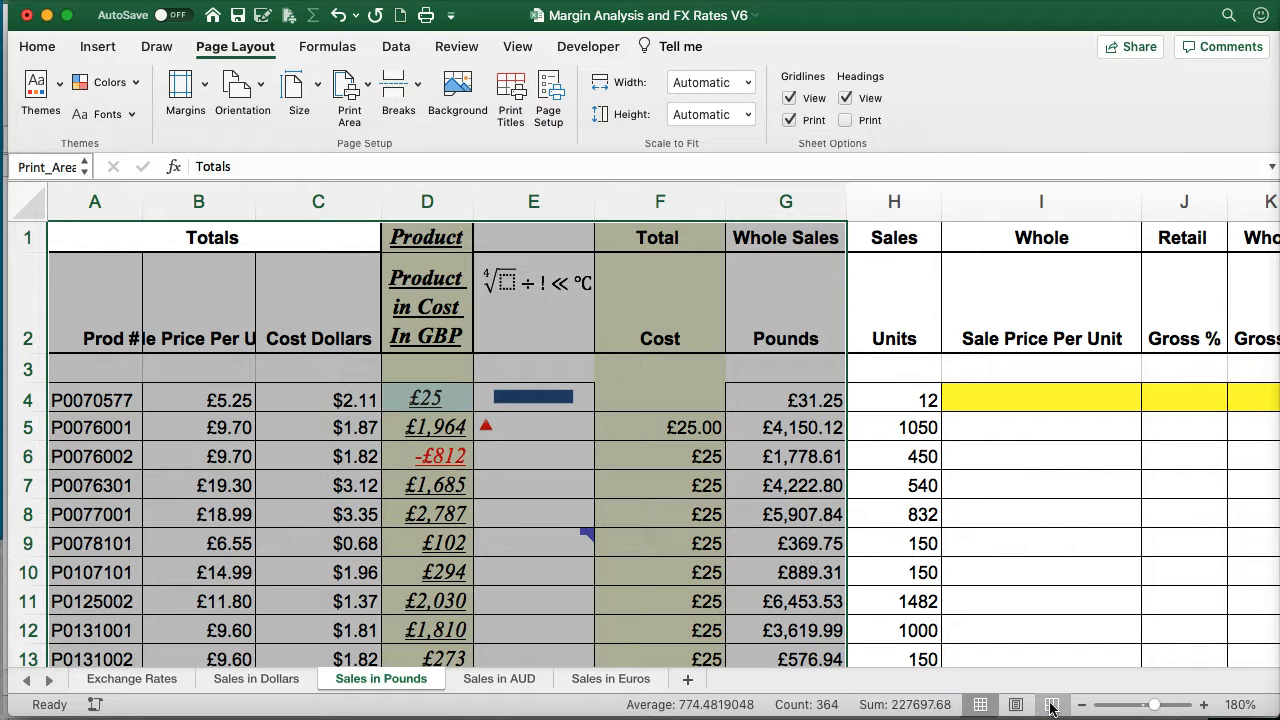
- Look through the pages in Page Layout view to check the repeated header row, footer and page breaks
left_click(1016, 706)
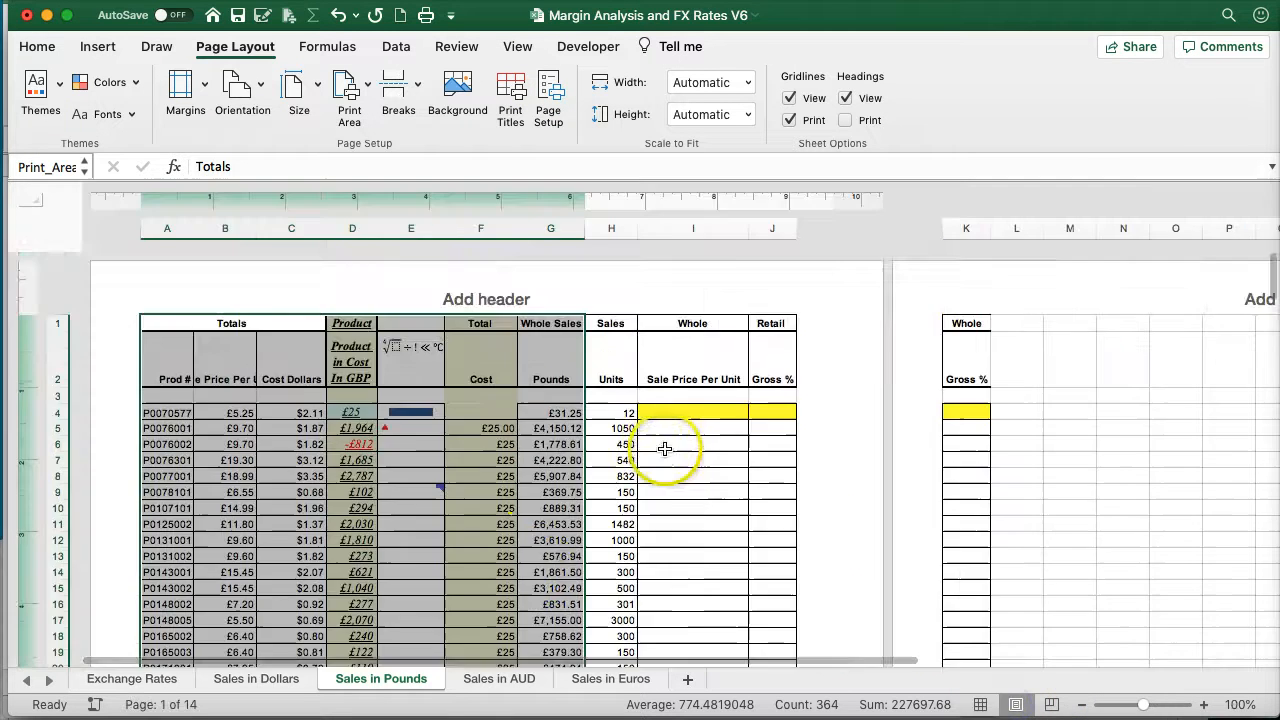
scroll(531, 471, "down", 10)
scroll(527, 500, "down", 5)
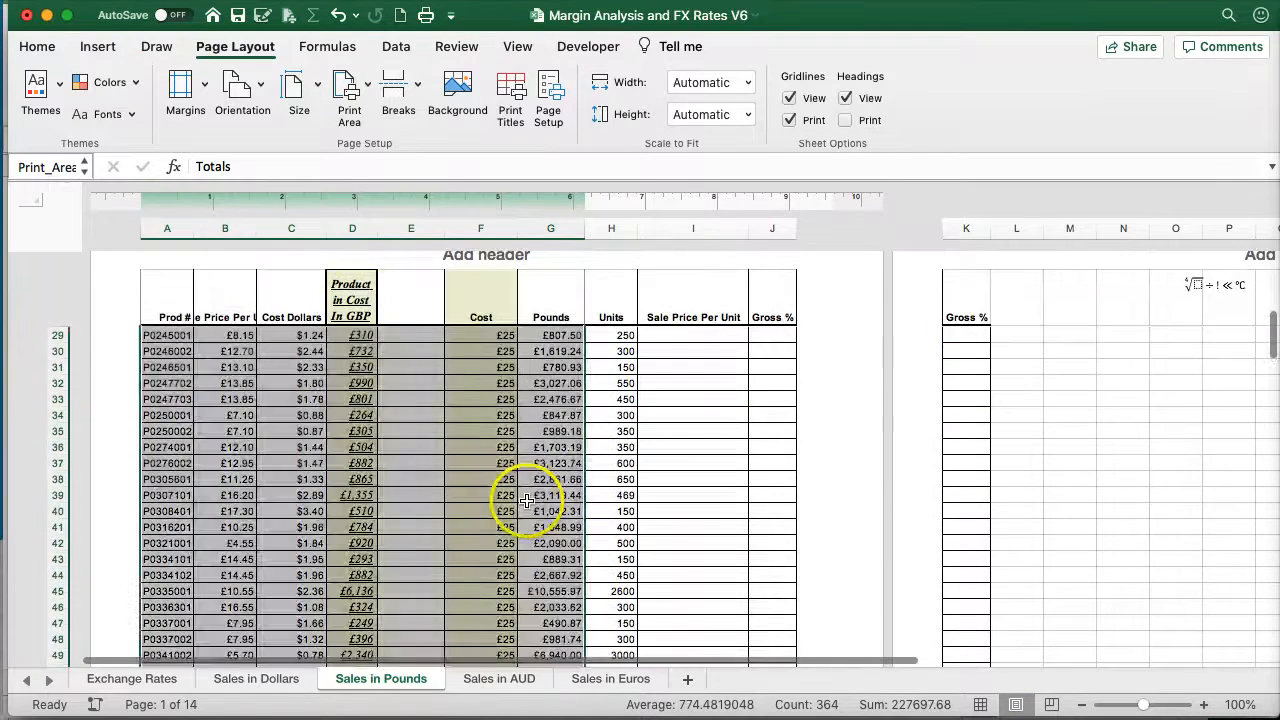
scroll(526, 500, "down", 20)
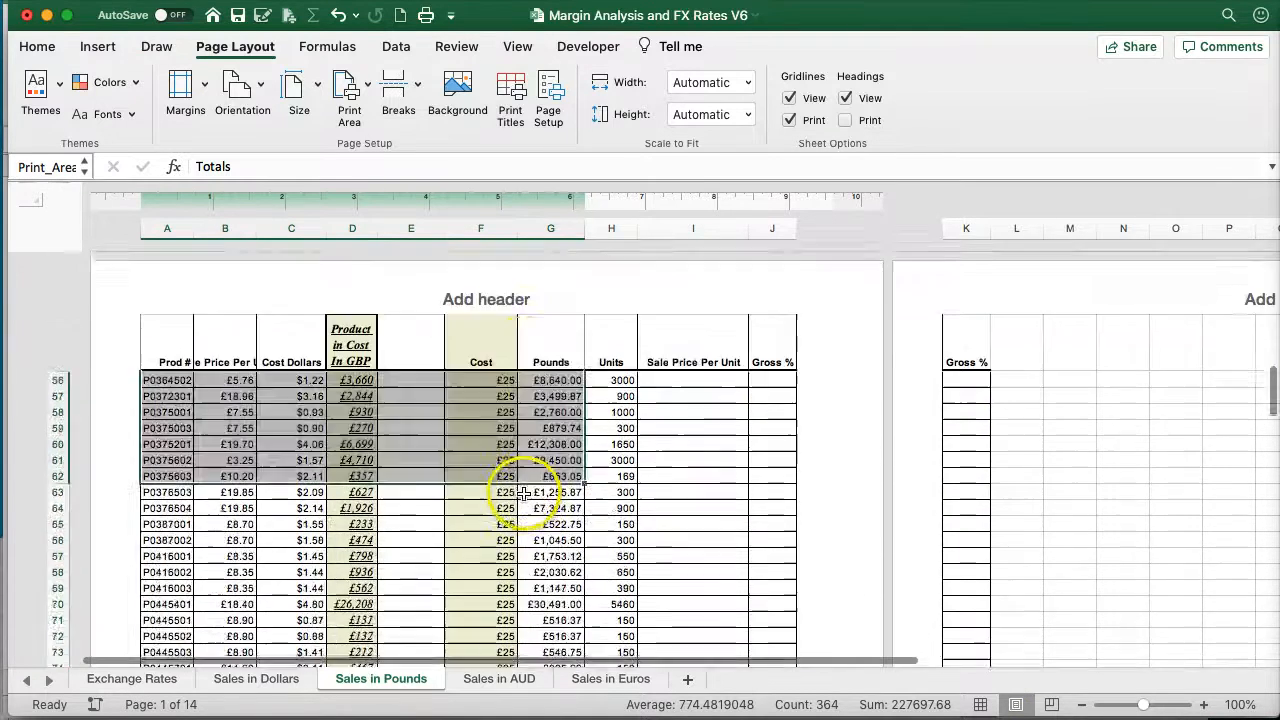
scroll(525, 495, "down", 10)
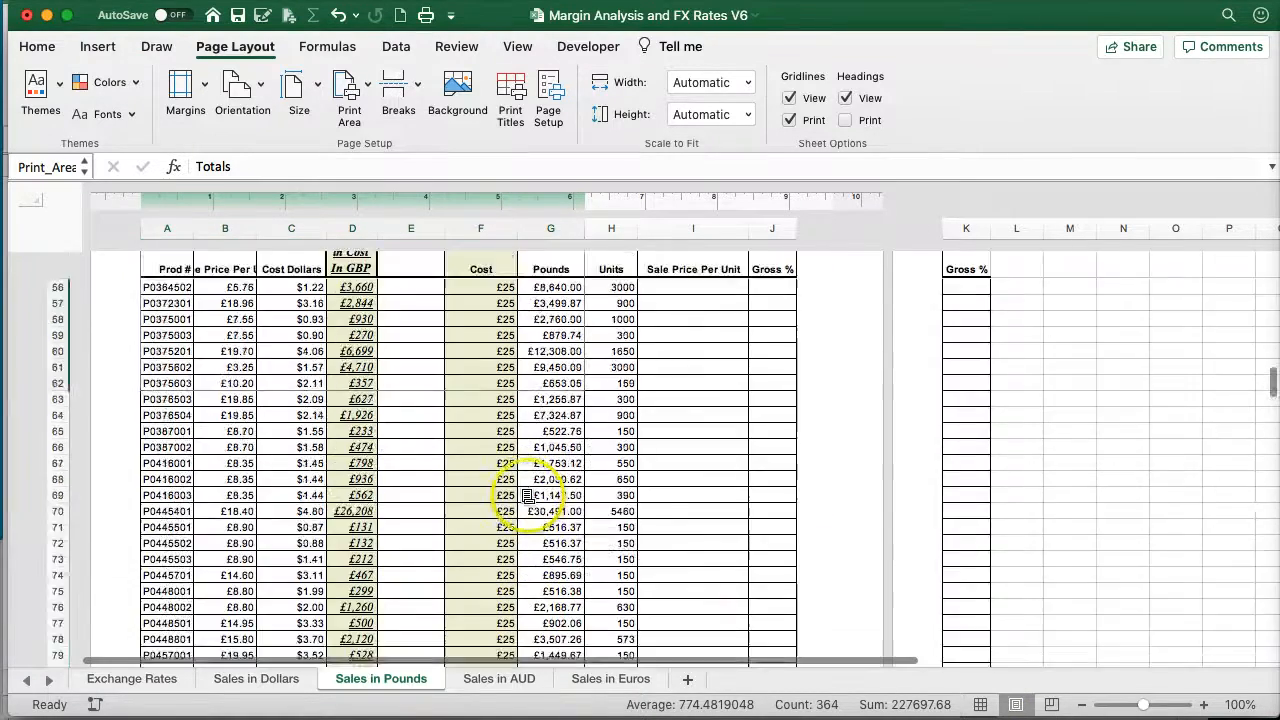
scroll(547, 497, "up", 20)
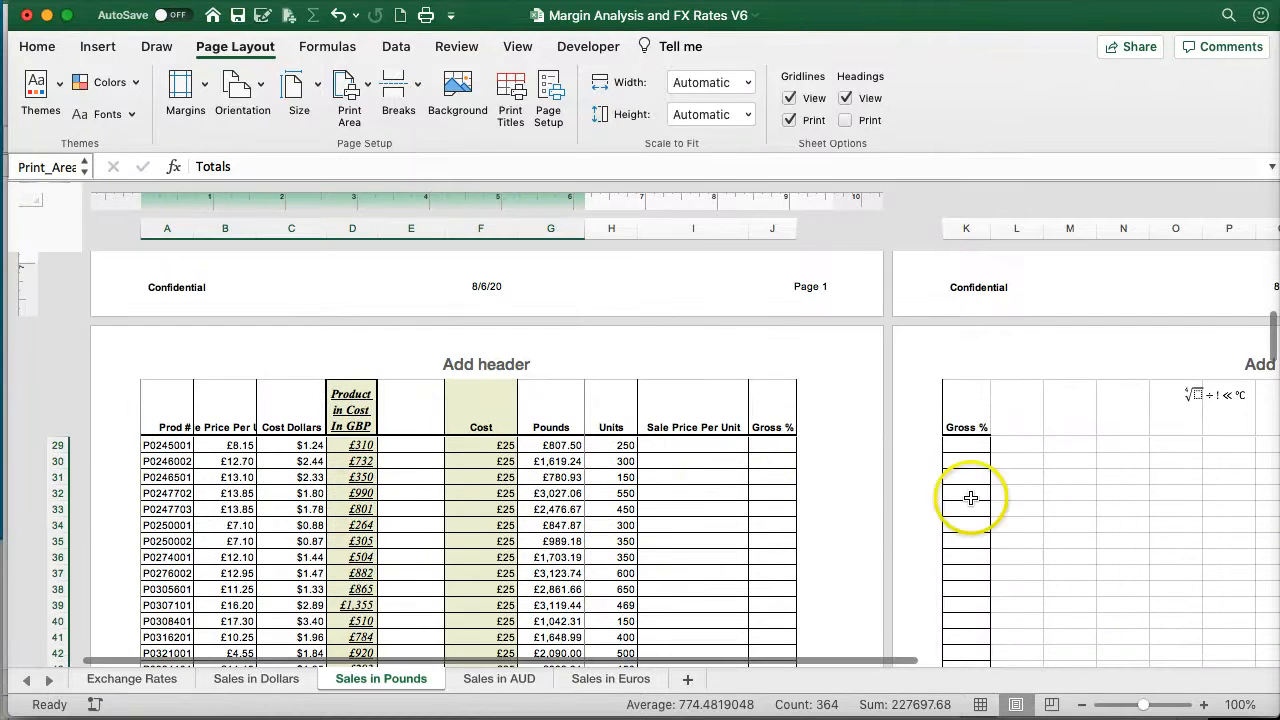
scroll(540, 455, "up", 8)
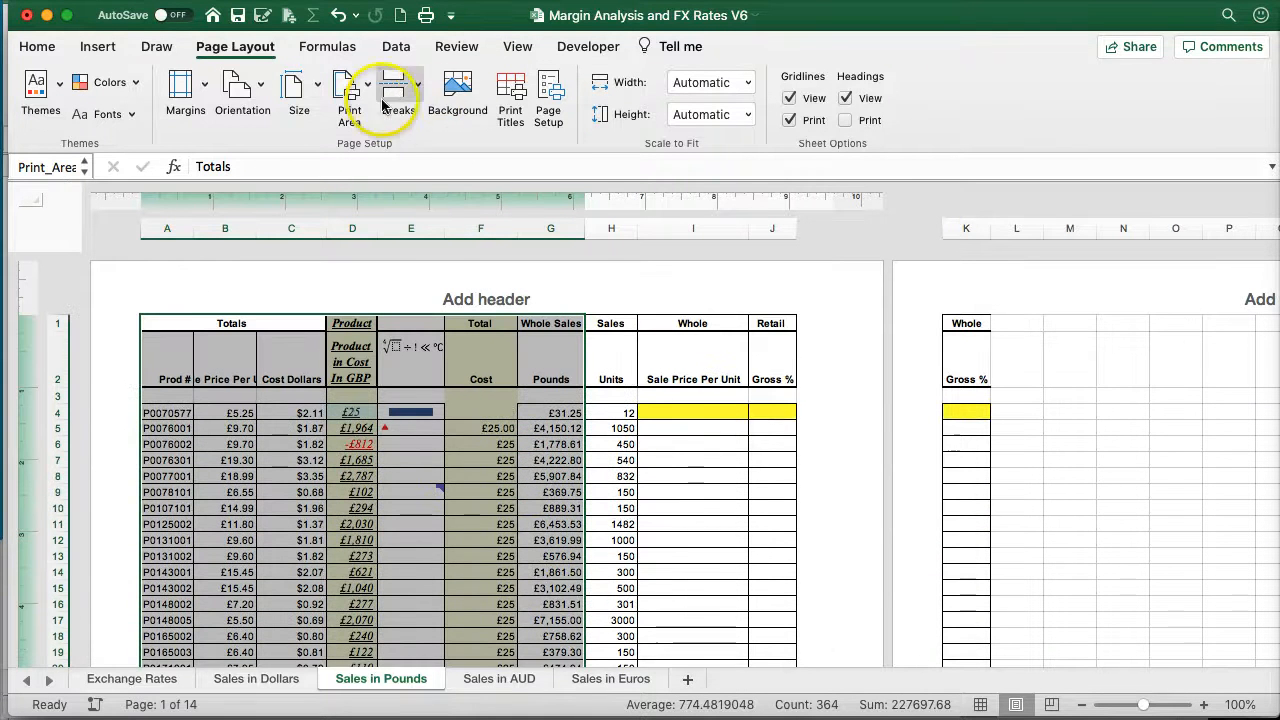
- Reduce the print scaling in the page setup so that more rows and columns fit on each page
left_click(304, 97)
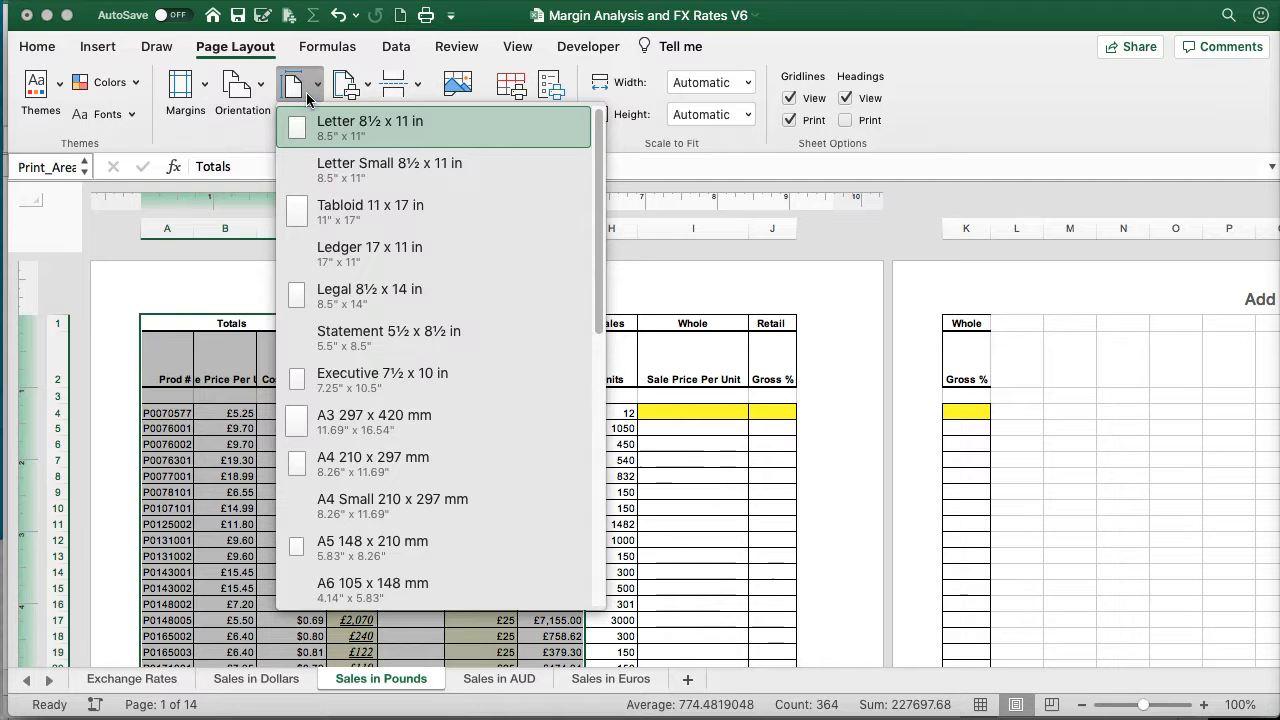
left_click(502, 80)
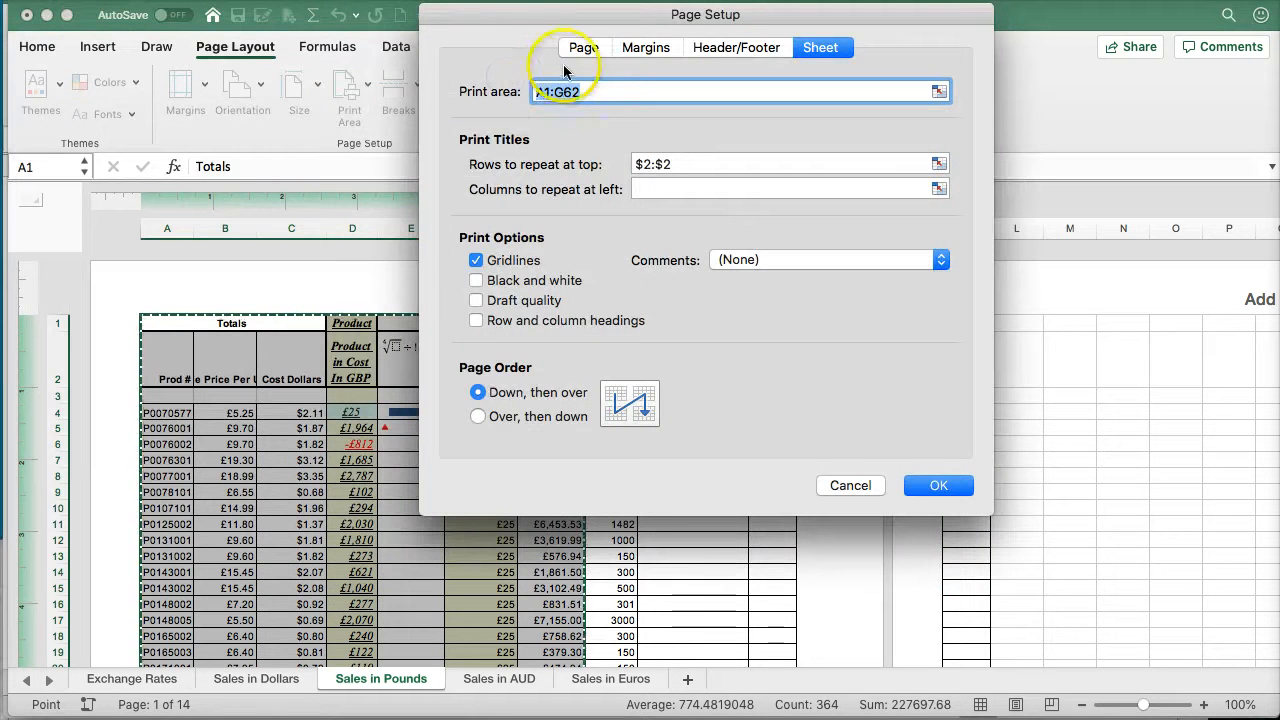
left_click(584, 49)
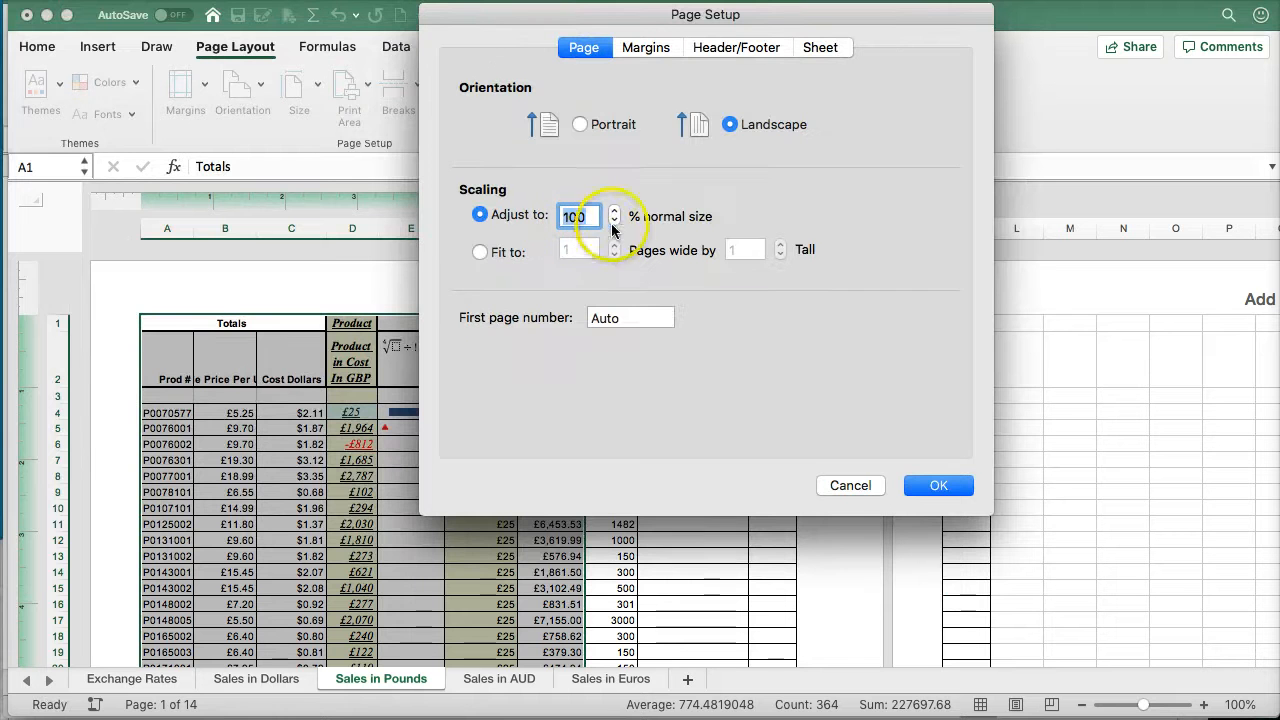
left_click(935, 487)
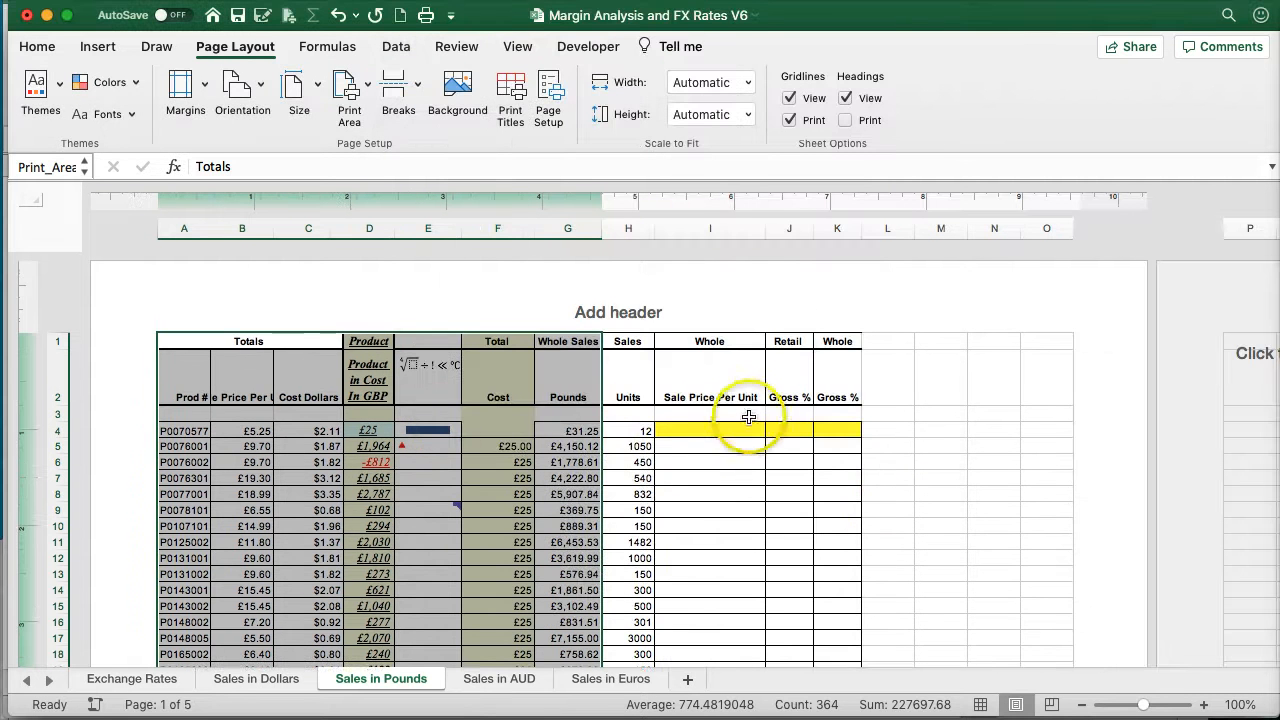
- Check the rescaled pages, return the sheet to Normal view and bring up the formula commands
scroll(749, 417, "down", 20)
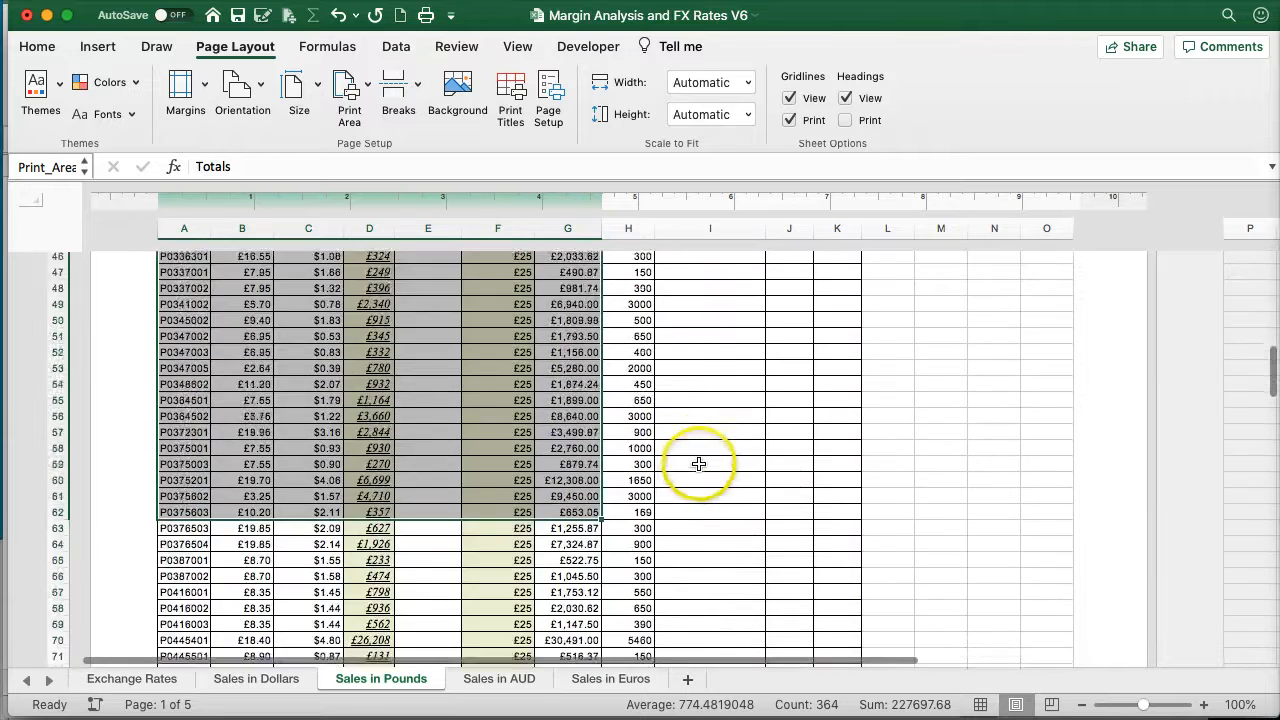
scroll(698, 464, "down", 15)
scroll(698, 464, "up", 20)
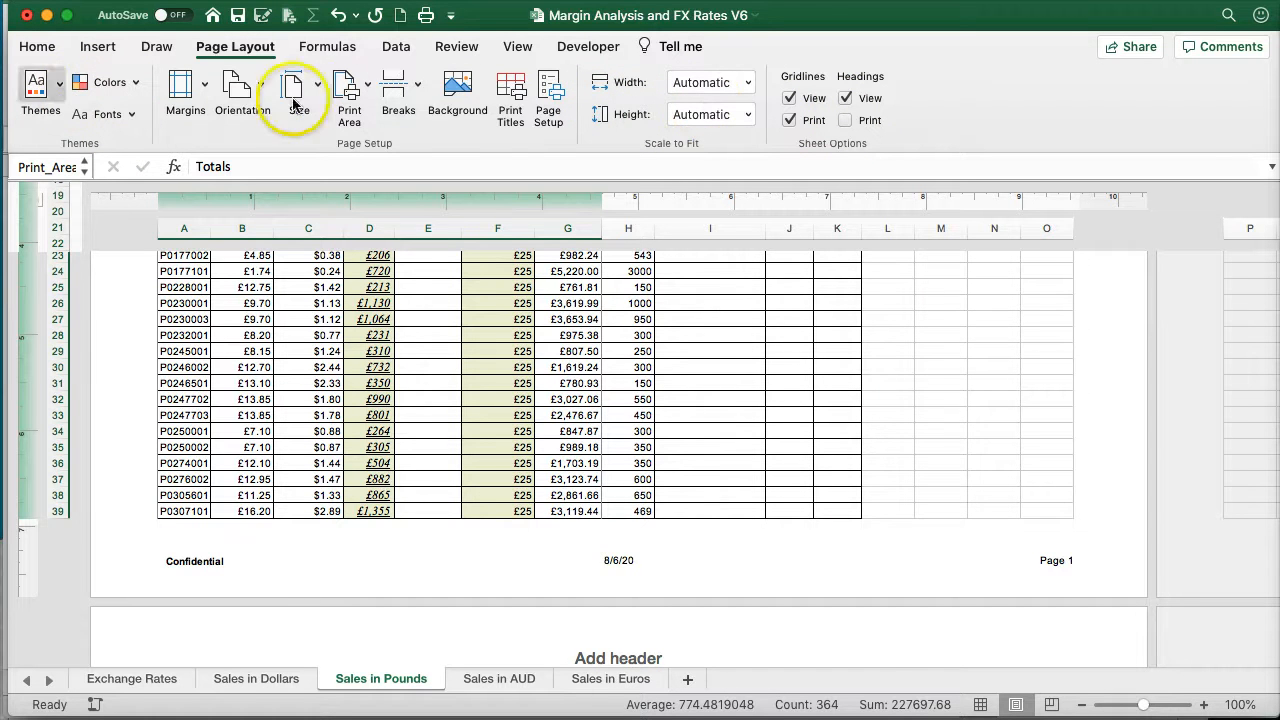
left_click(980, 704)
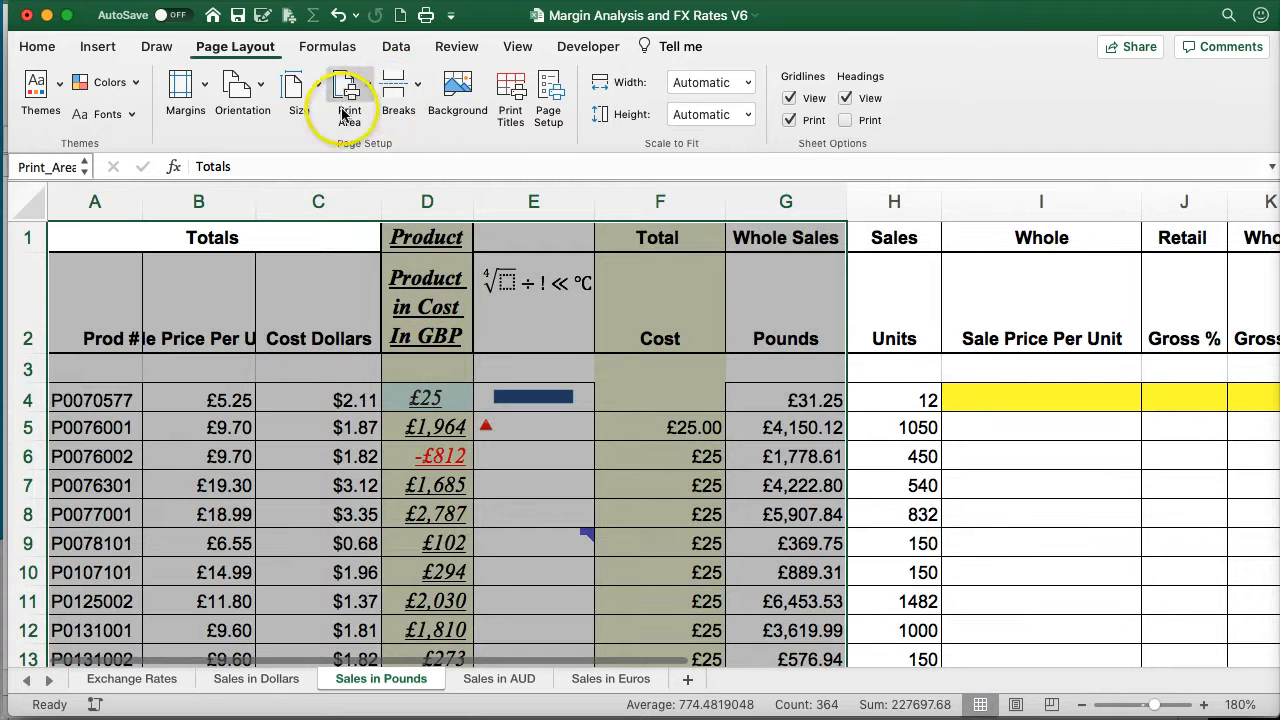
left_click(321, 50)
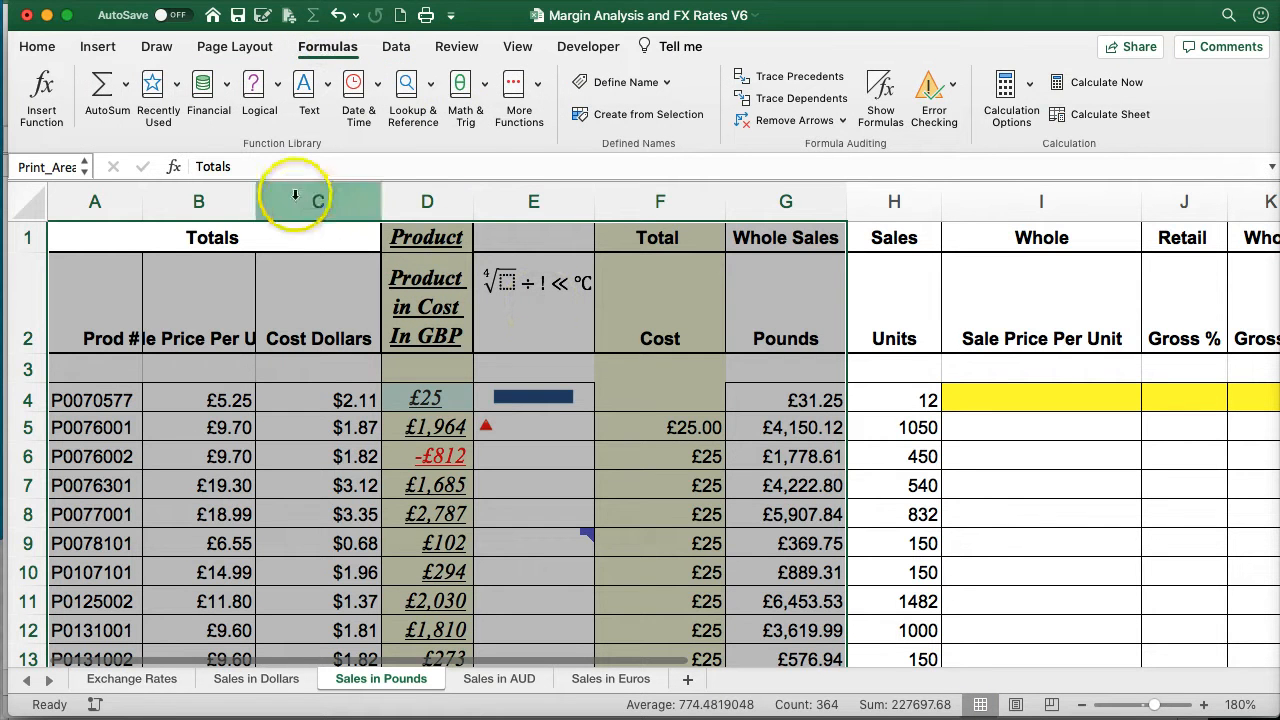
- Examine the VLOOKUP function's arguments in the Formula Builder, and close it without inserting the function
left_click(43, 90)
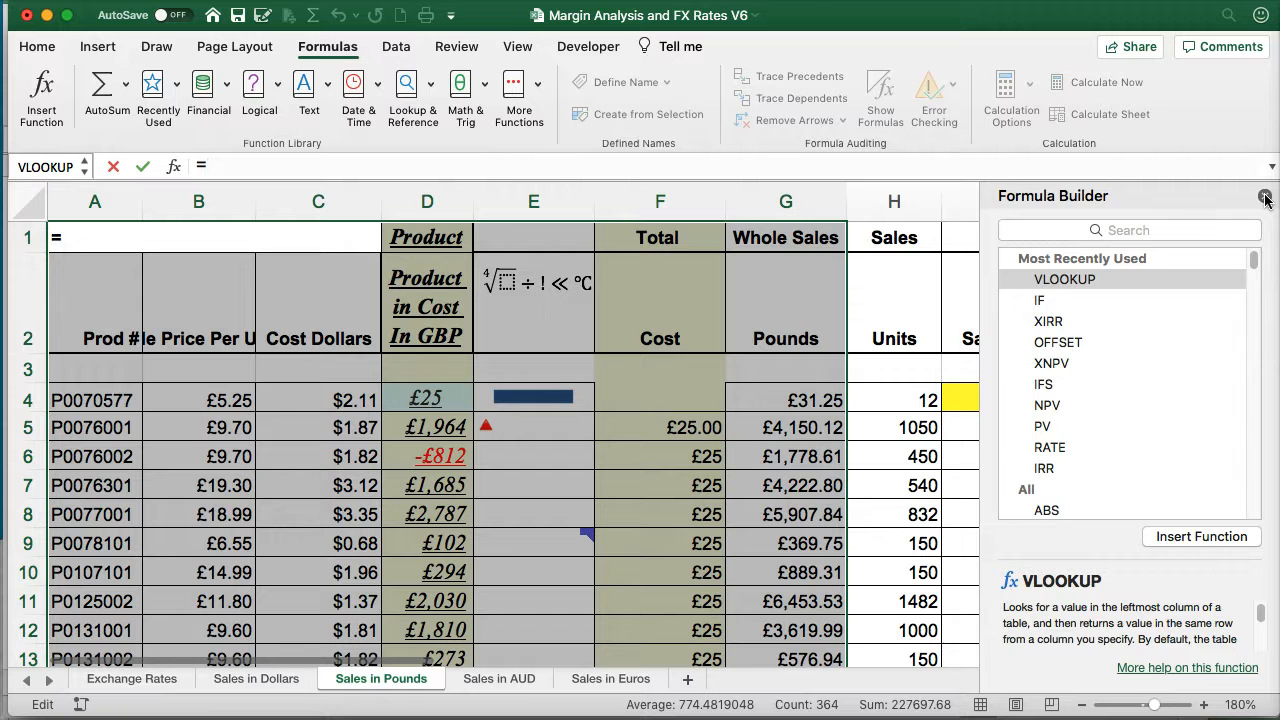
double_click(1068, 282)
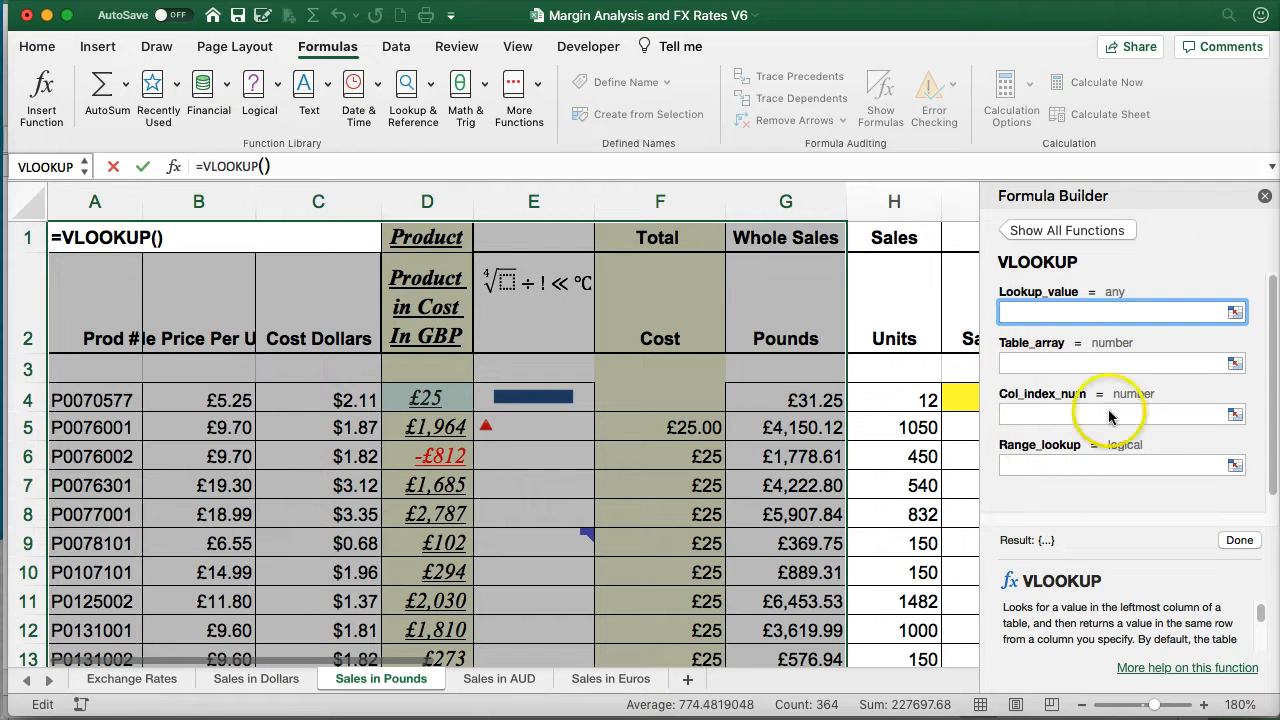
left_click(1266, 196)
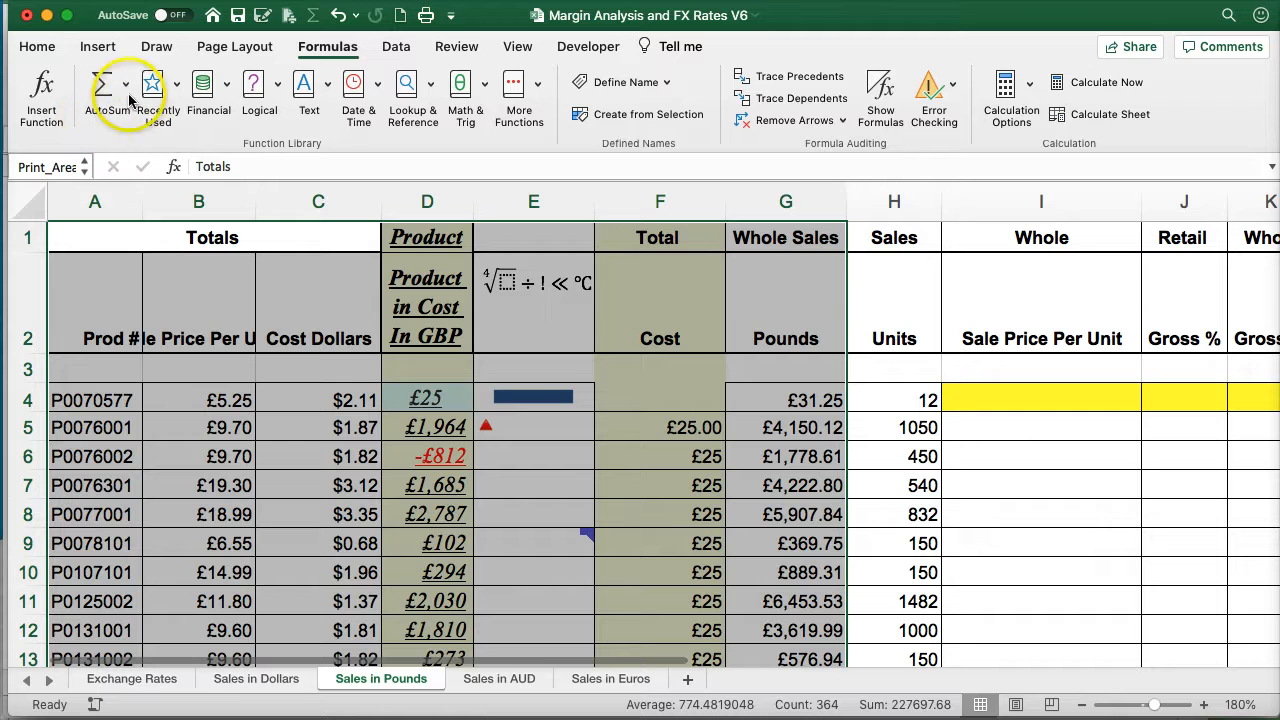
- Total the product costs in column D with an AutoSum of D4:D179 in cell D180, below the last product row
left_click(278, 407)
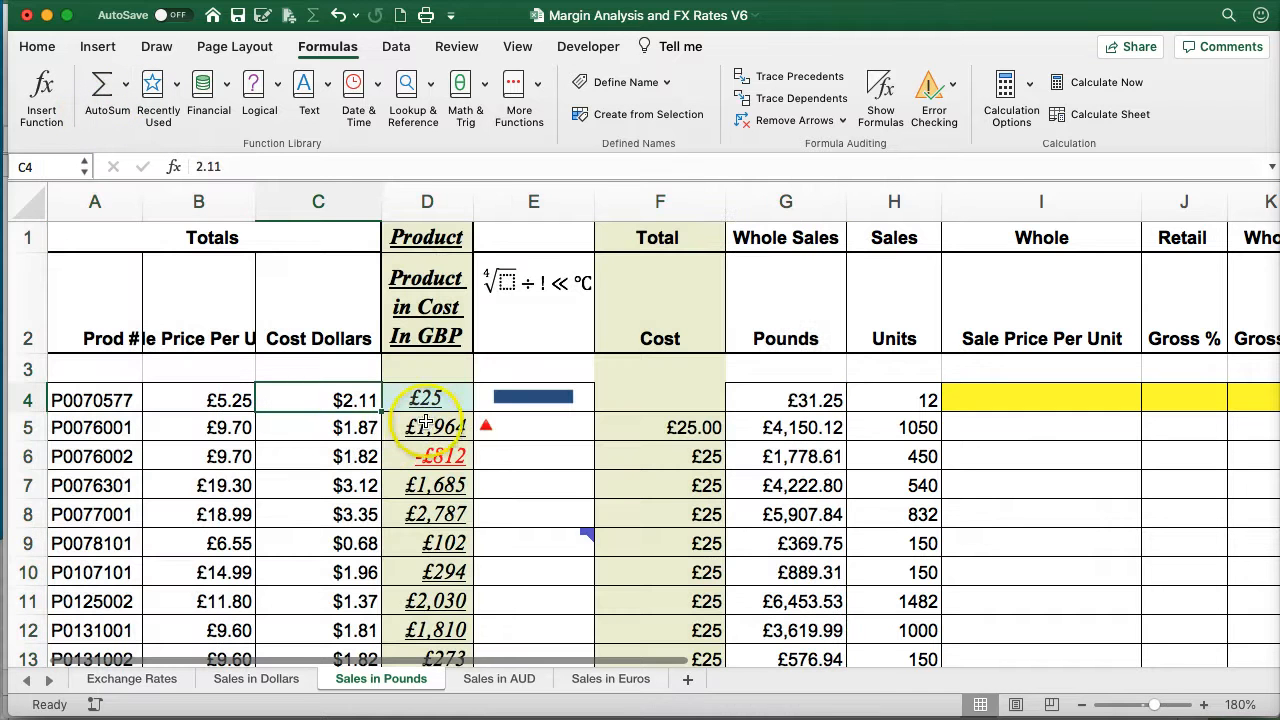
left_click(421, 420)
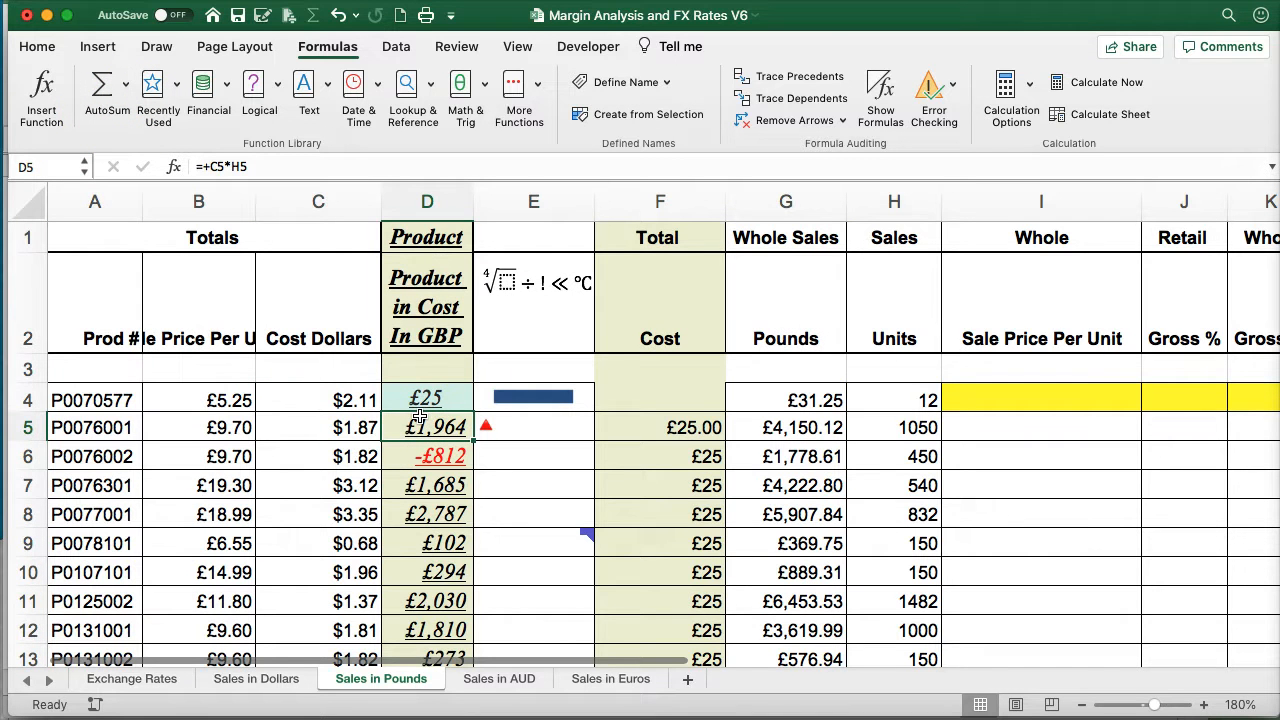
left_click(424, 398)
key("ctrl+Down")
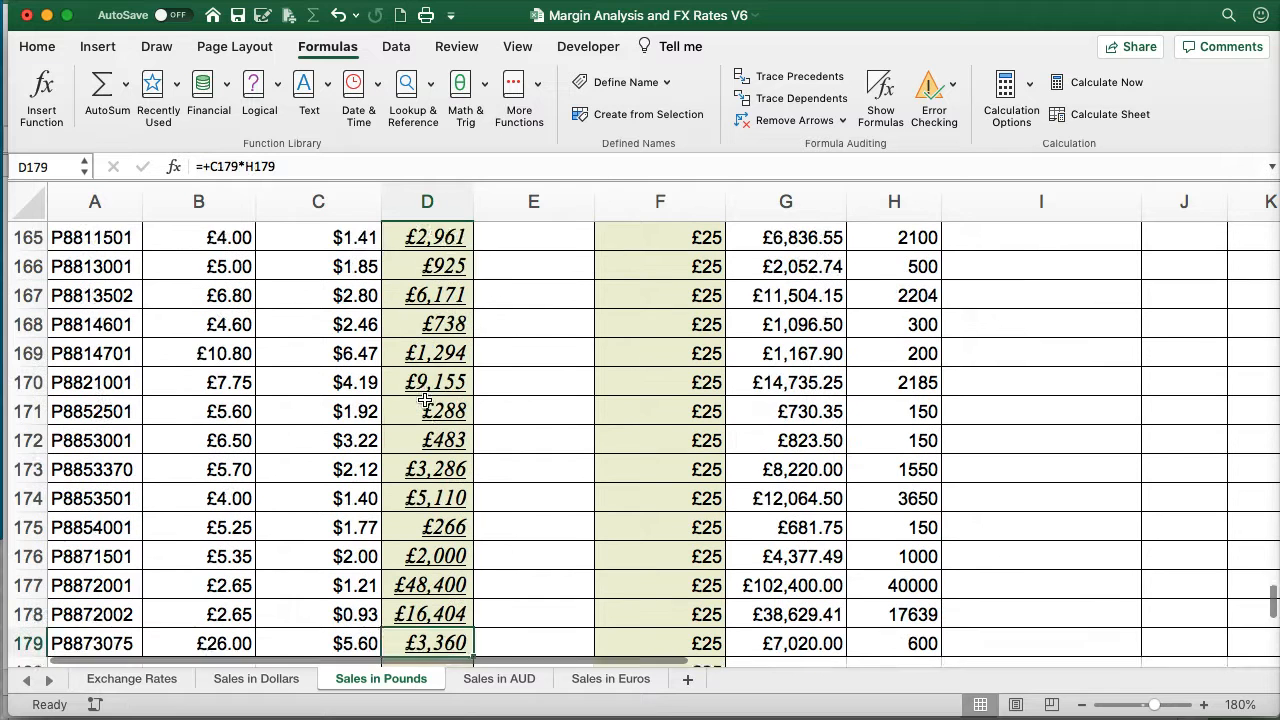
key("Down")
key("Up")
key("Down")
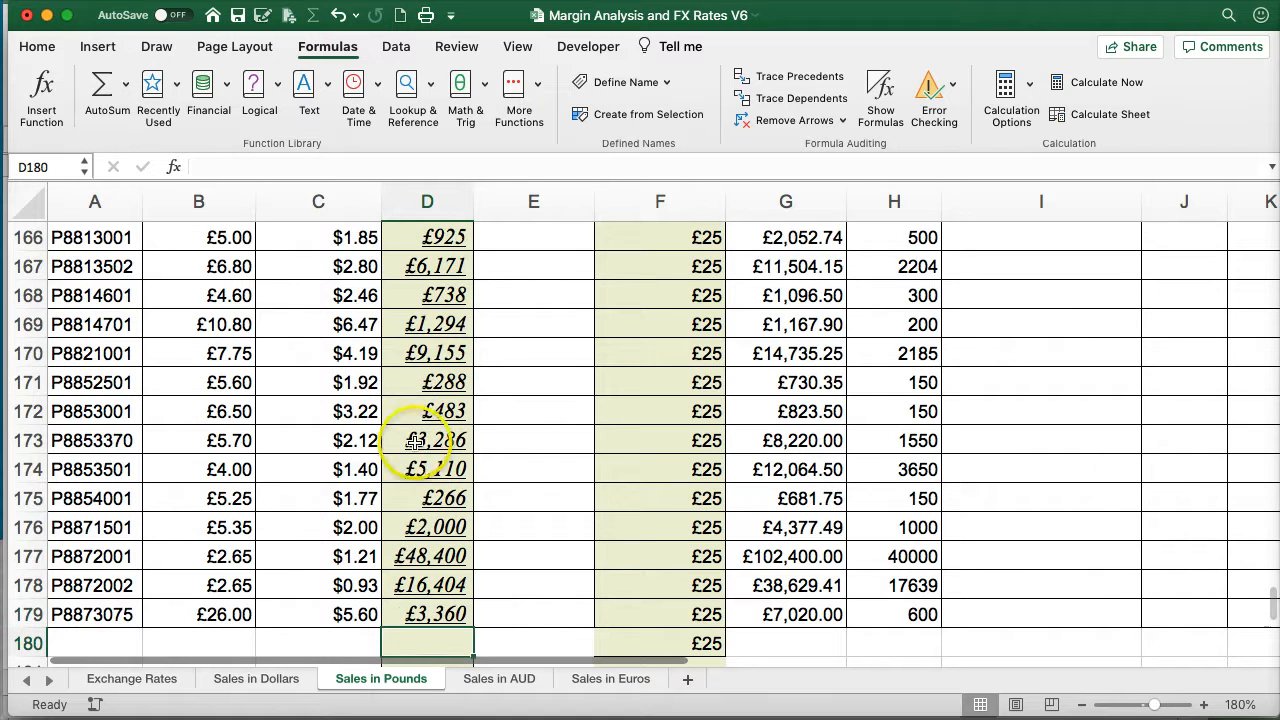
left_click(101, 88)
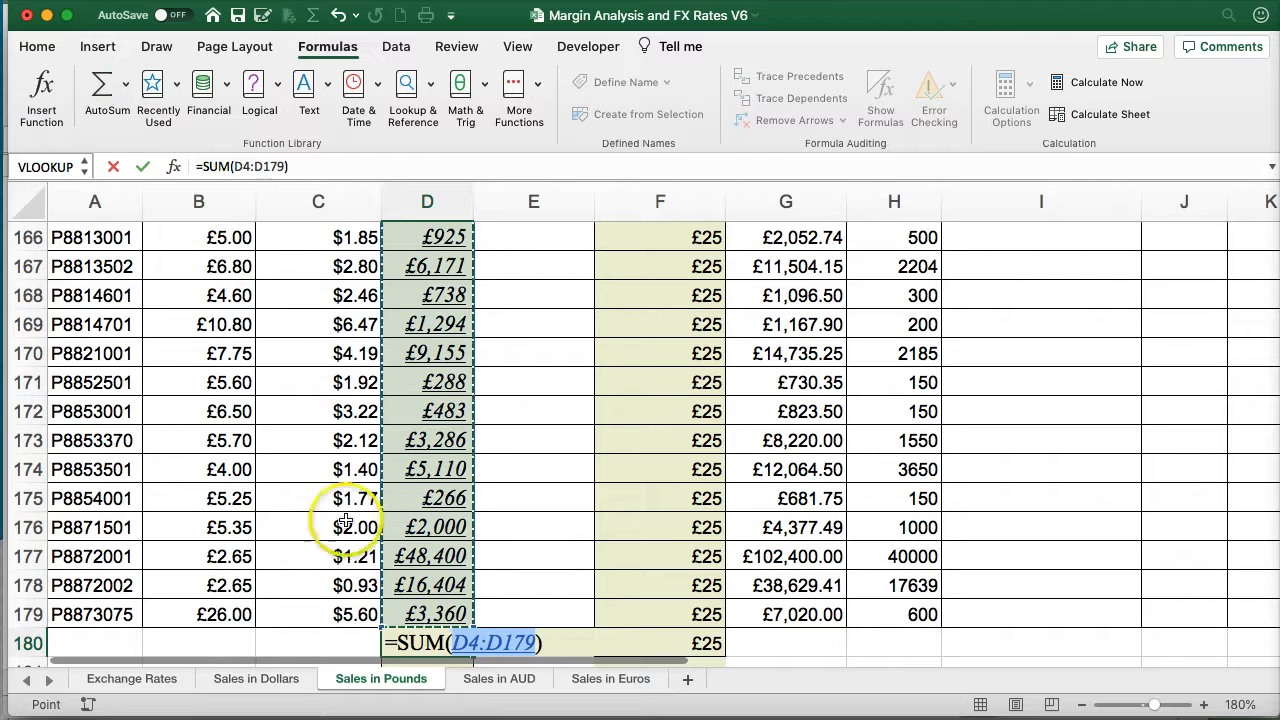
key("Return")
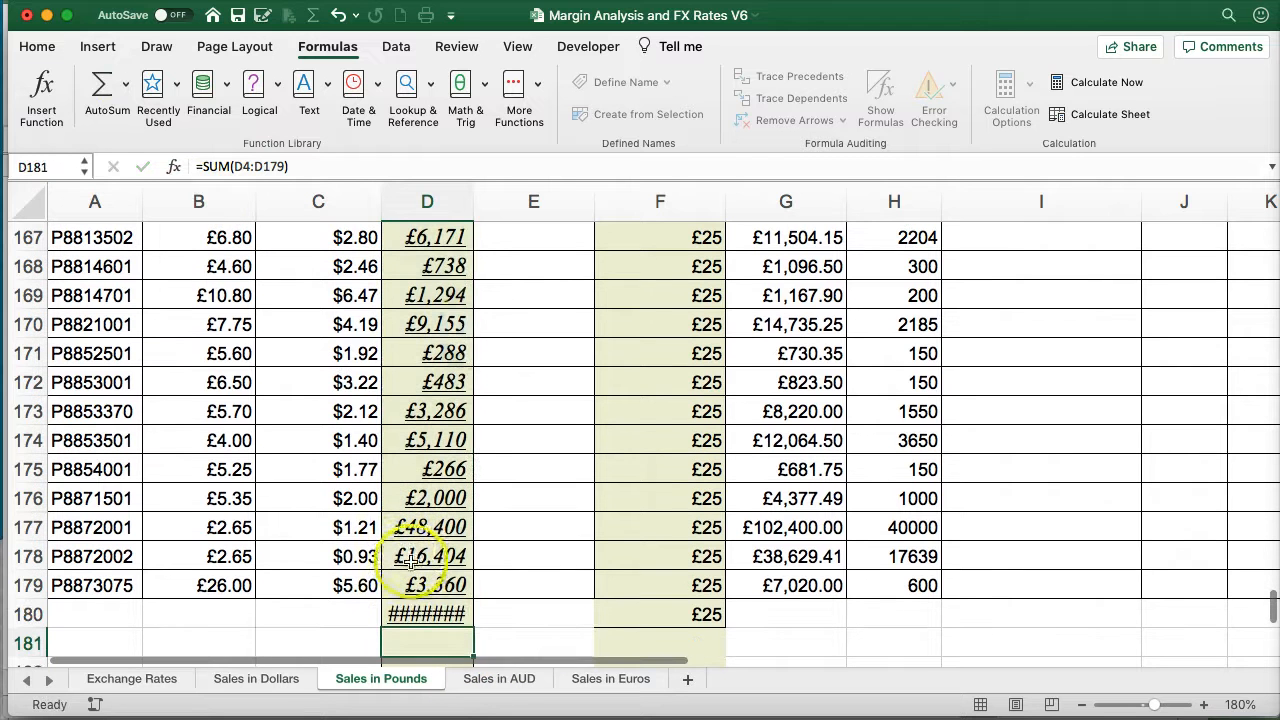
- Resize column D until it is wide enough to show the full total, and make row 167 taller
double_click(471, 202)
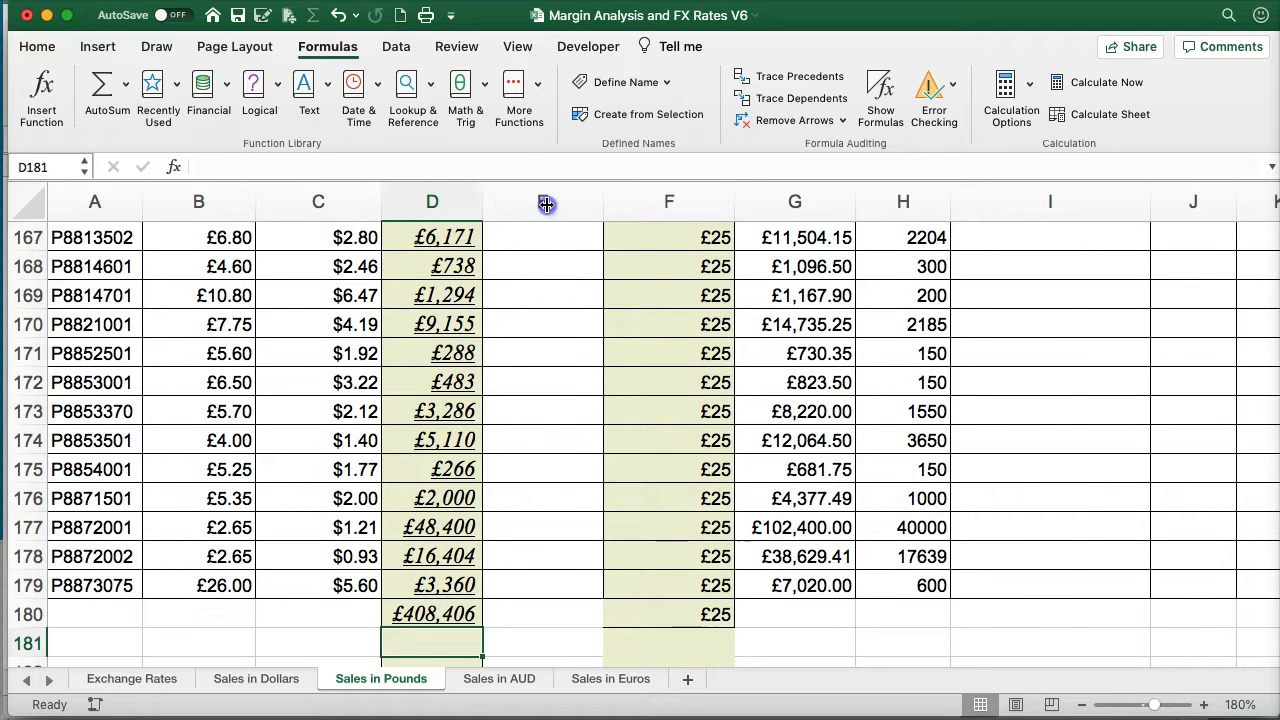
left_click_drag(546, 204, 466, 201)
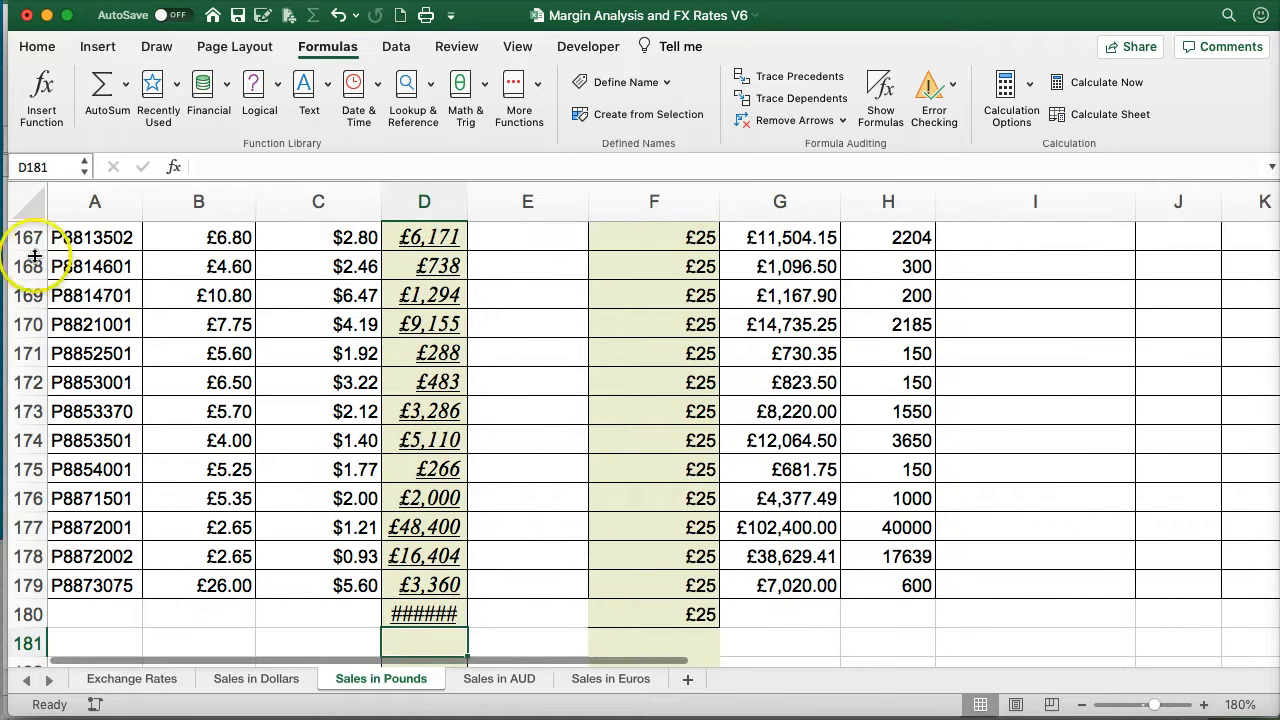
left_click_drag(34, 257, 34, 290)
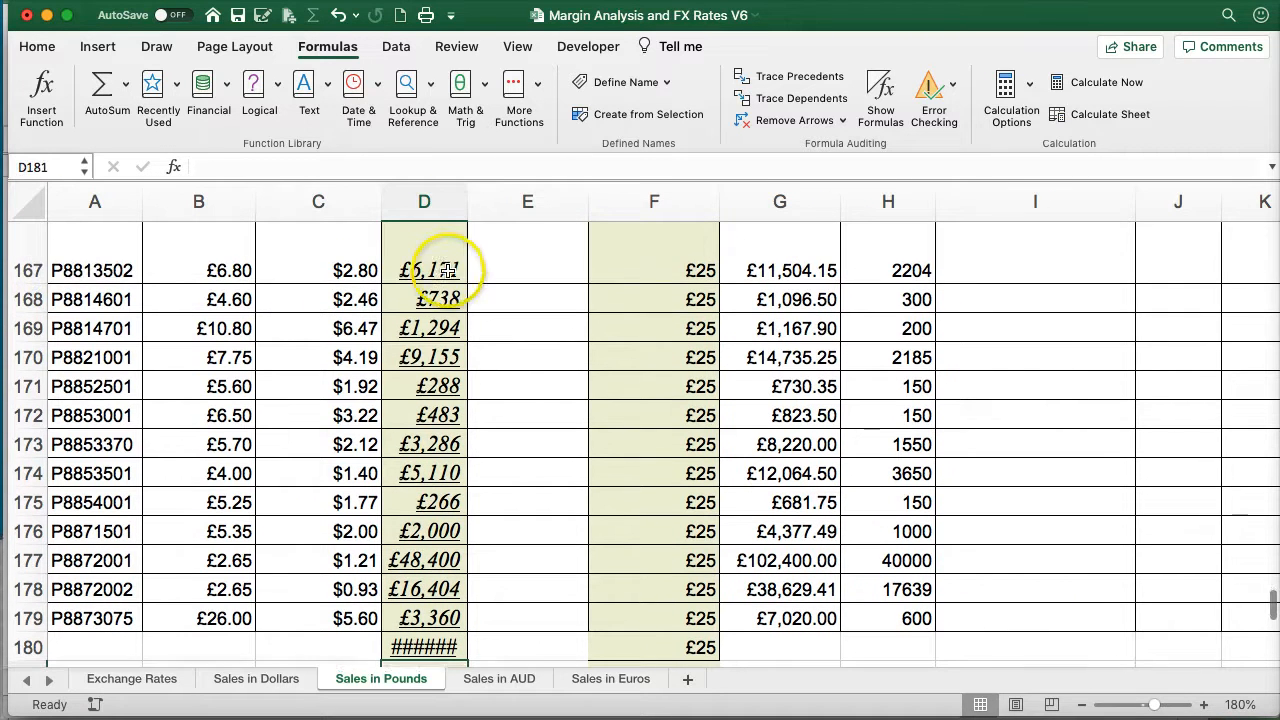
scroll(448, 270, "down", 1)
left_click_drag(466, 201, 505, 201)
- Return to the head of column D and look through the Financial, Logical, Text, Date & Time and Lookup function lists
key("Up")
key("Up")
key("Up")
key("Up")
key("Up")
key("Up")
key("Up")
key("Up")
key("Up")
key("Up")
key("Up")
key("Up")
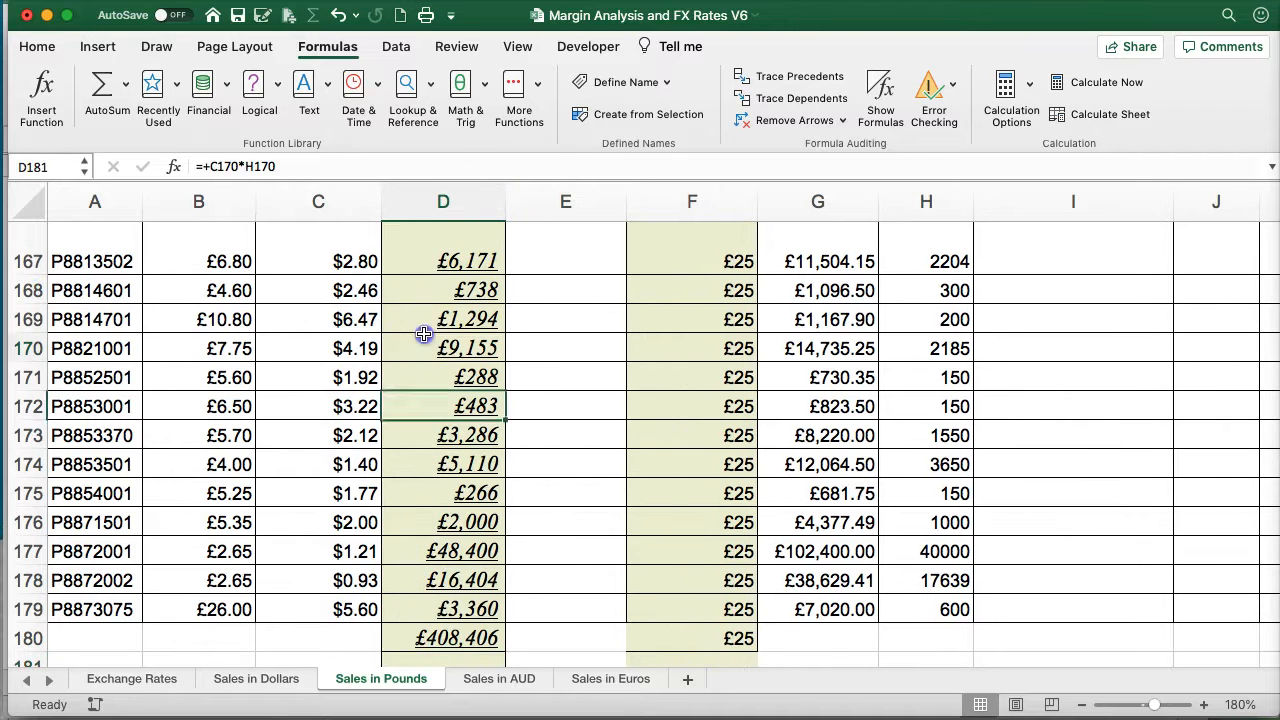
key("ctrl+Up")
key("Up")
key("Up")
key("Up")
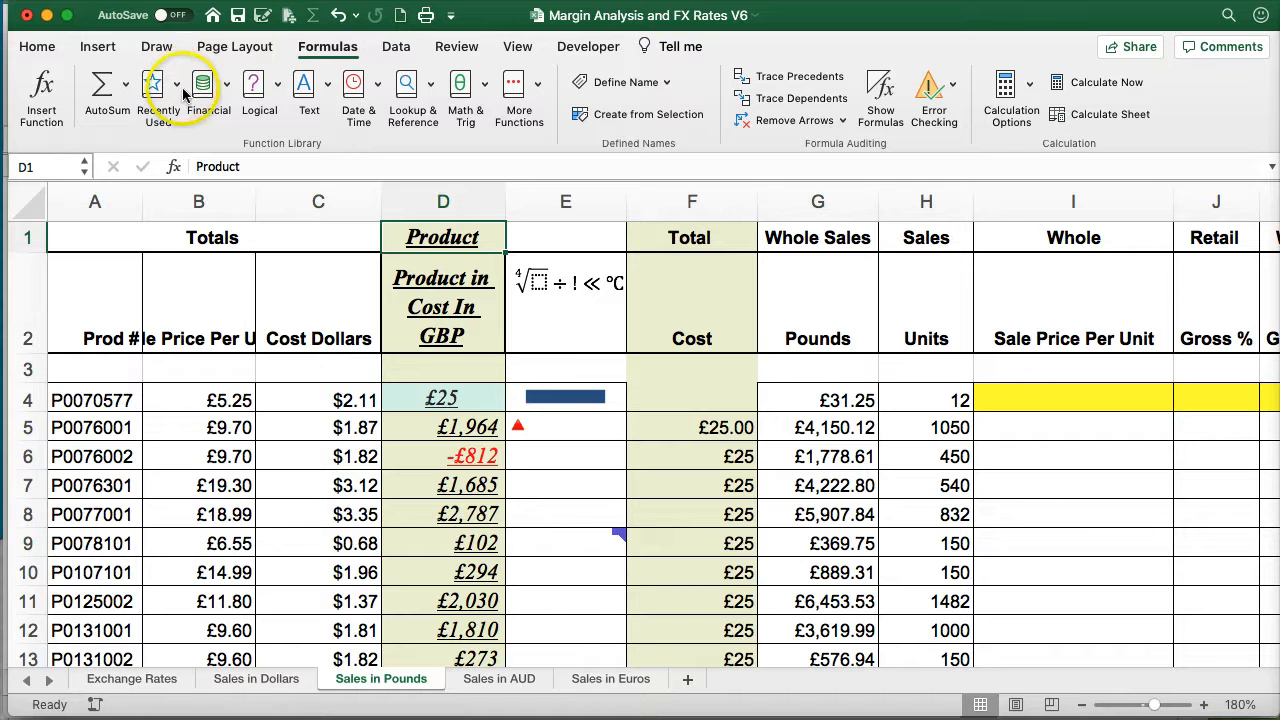
left_click(228, 88)
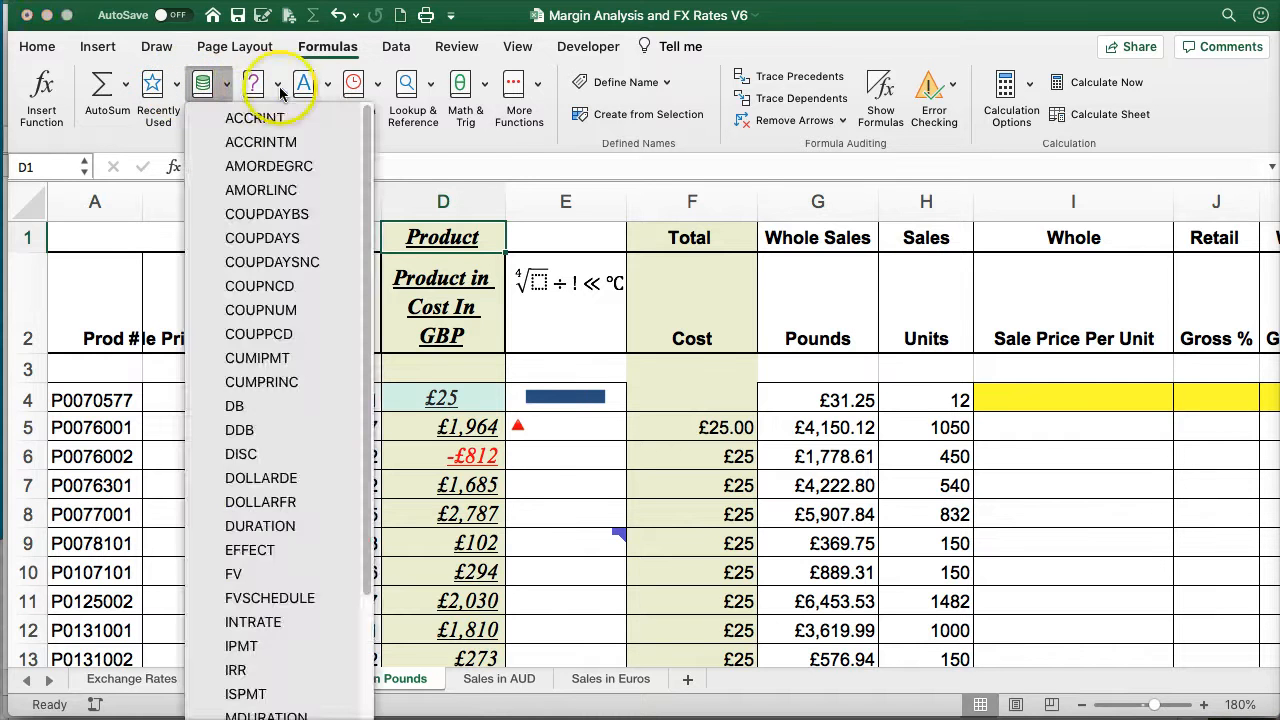
left_click(281, 91)
left_click(284, 89)
left_click(325, 88)
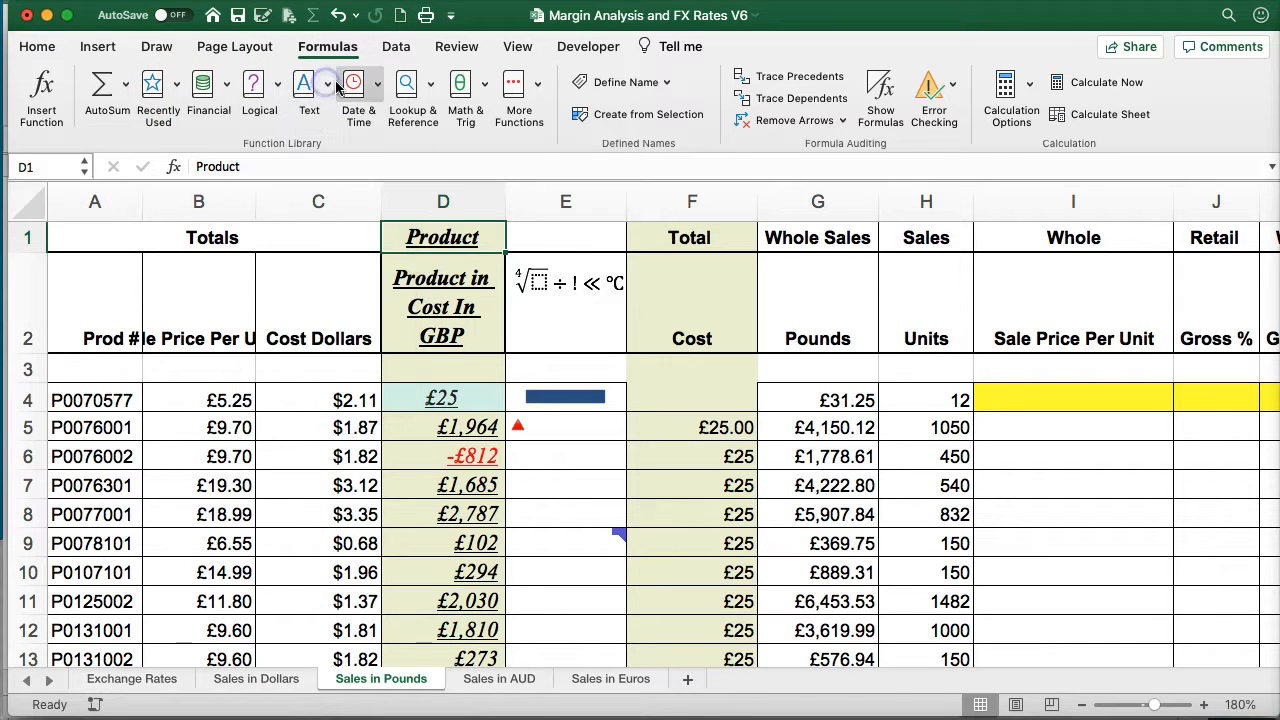
left_click(376, 86)
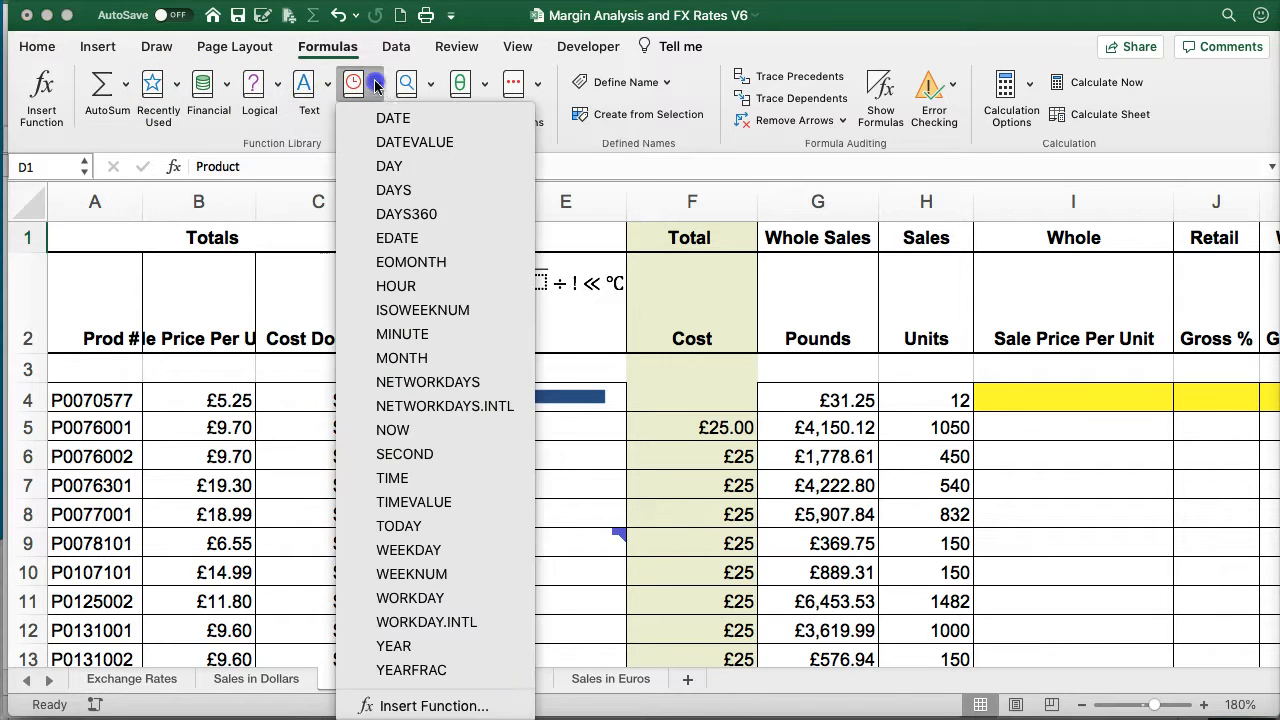
left_click(431, 89)
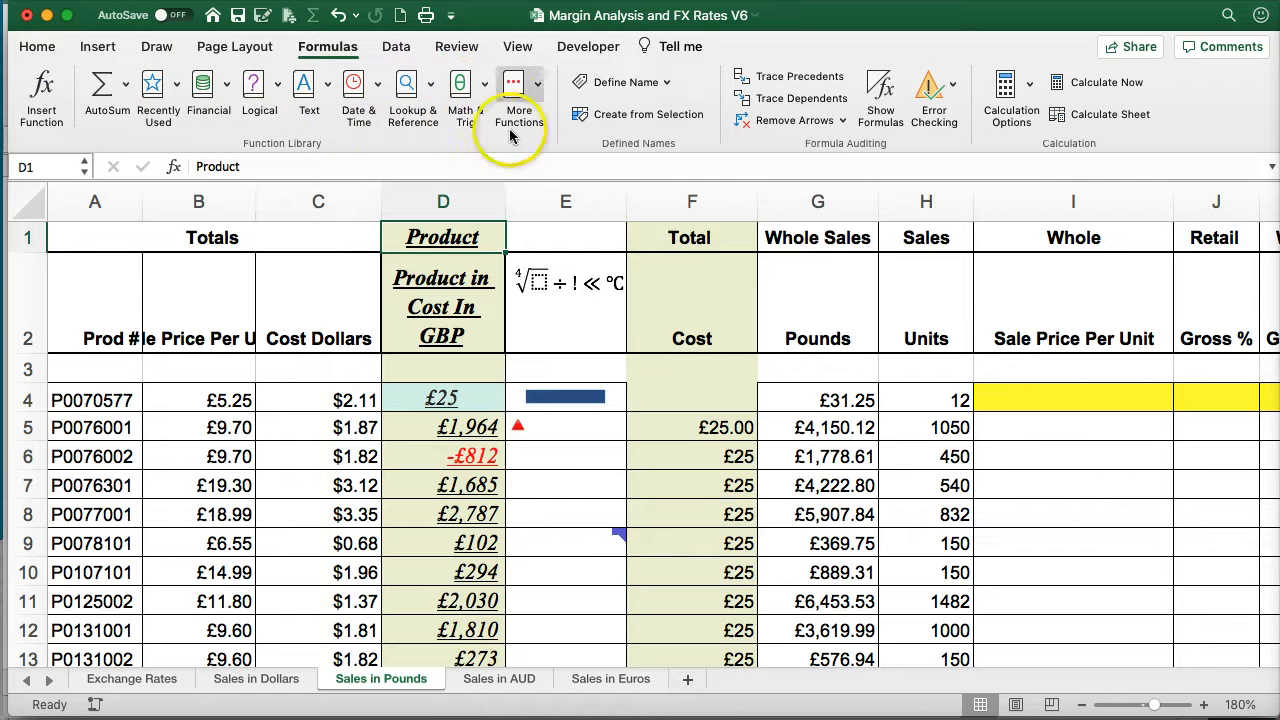
- Try to define the name Prod for the header cells A2:E2, and close the name settings
left_click(665, 84)
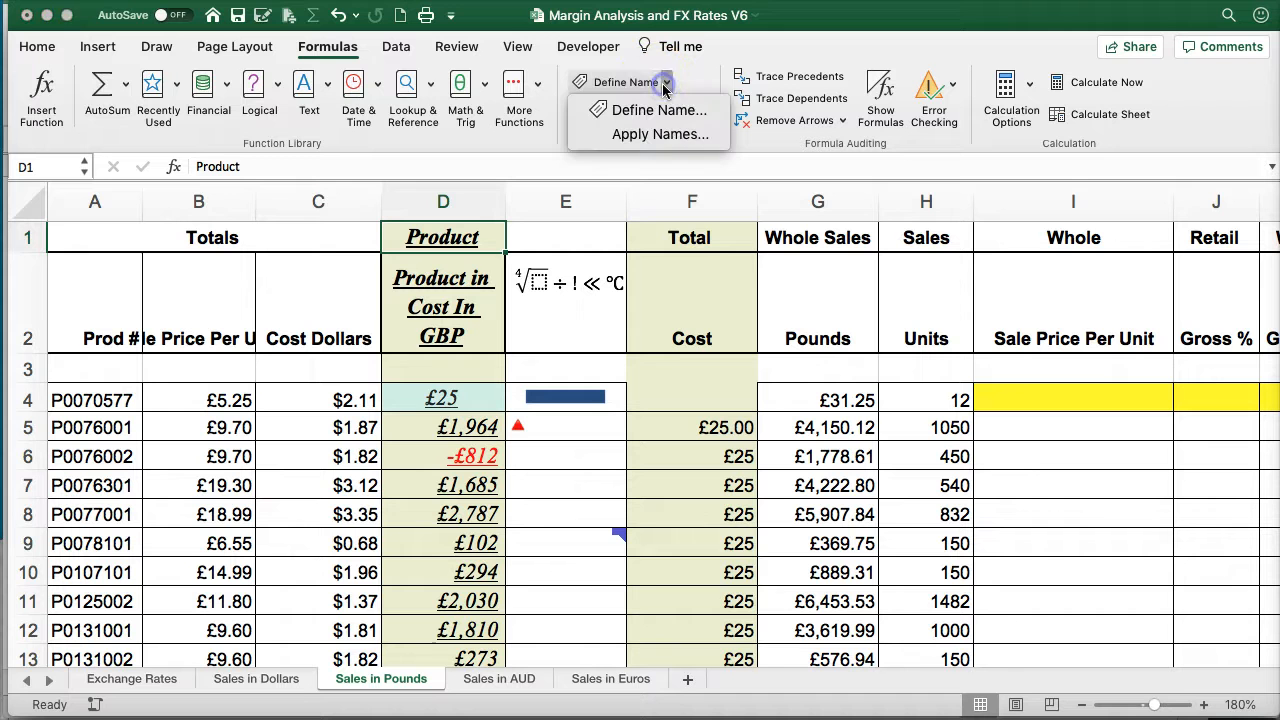
left_click(685, 84)
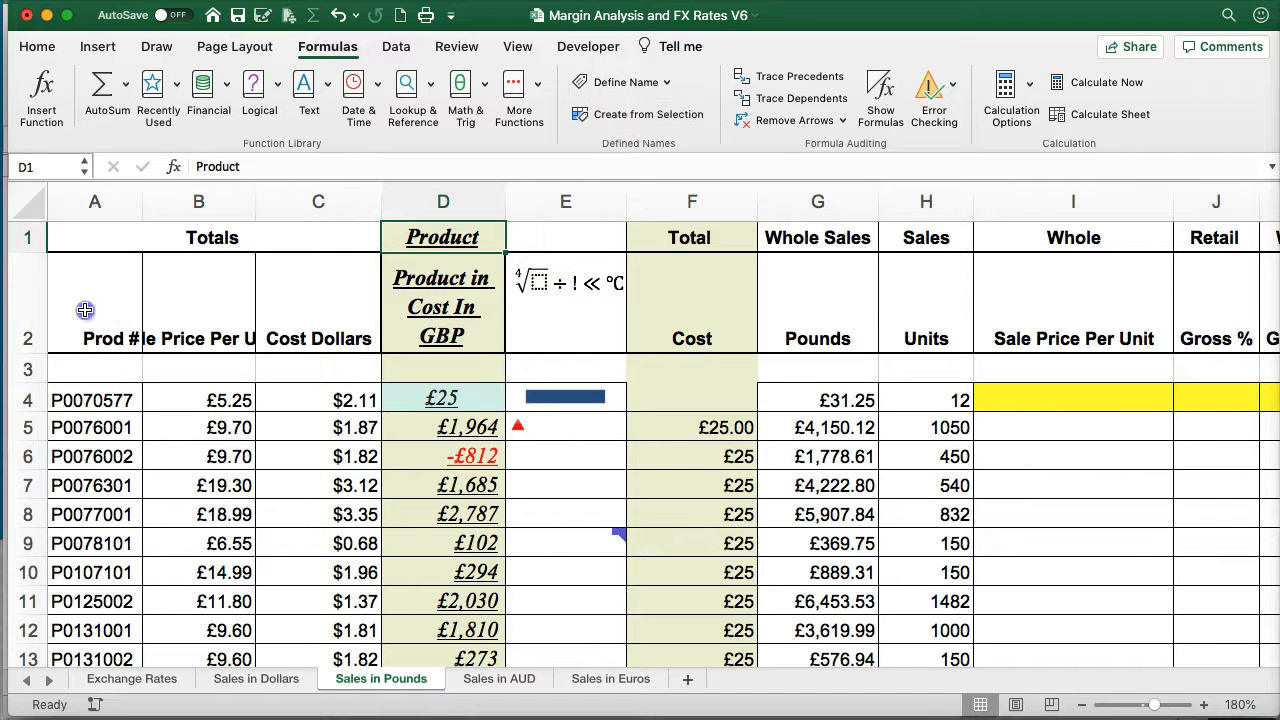
left_click_drag(86, 314, 600, 323)
left_click(628, 85)
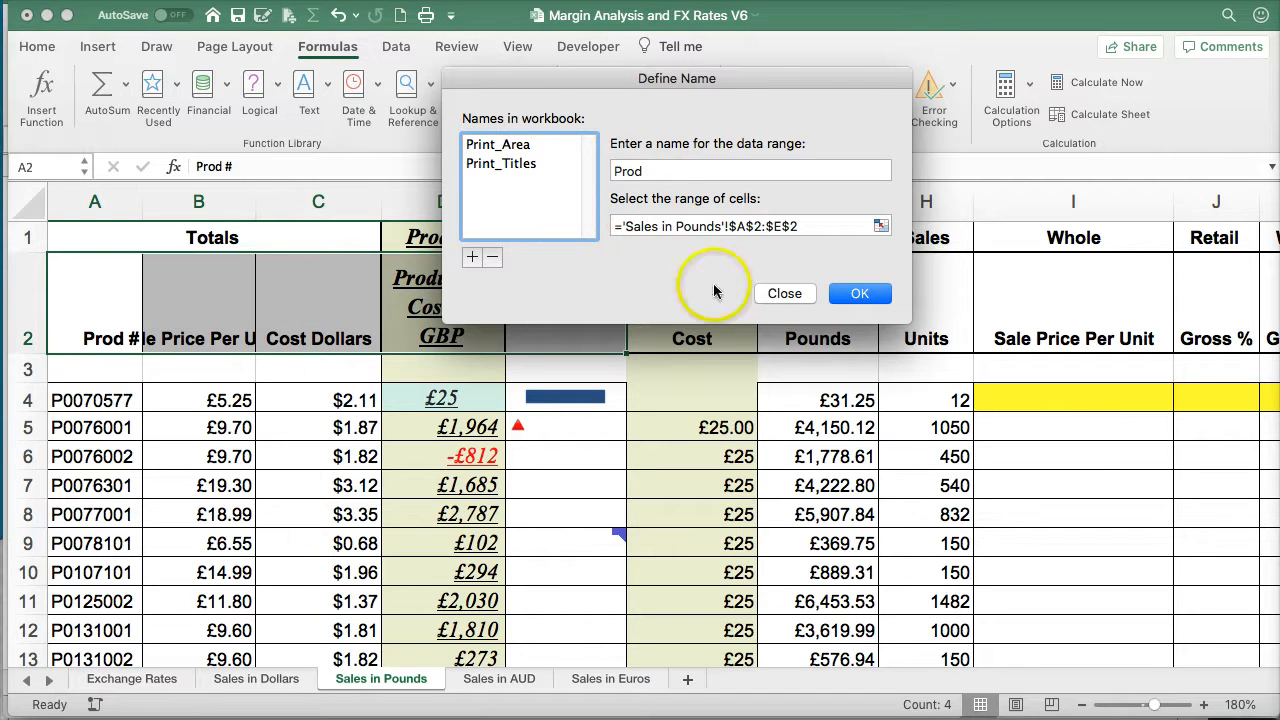
left_click(848, 303)
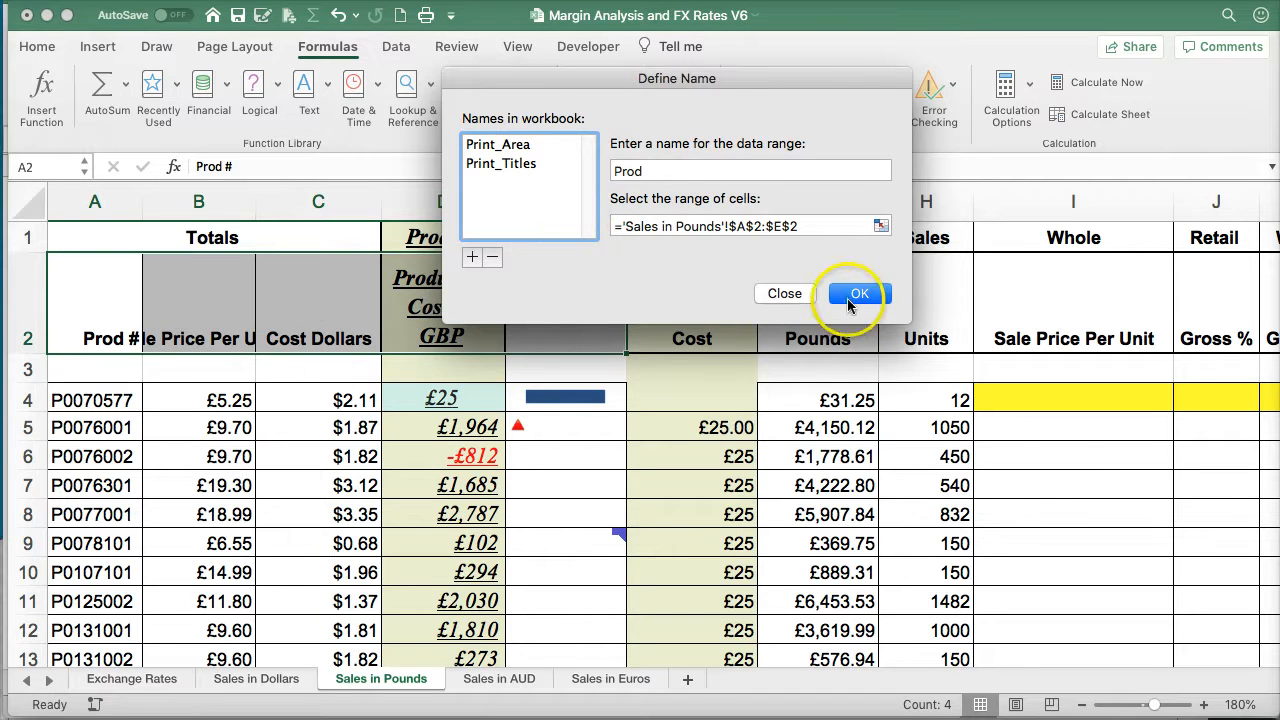
left_click(784, 293)
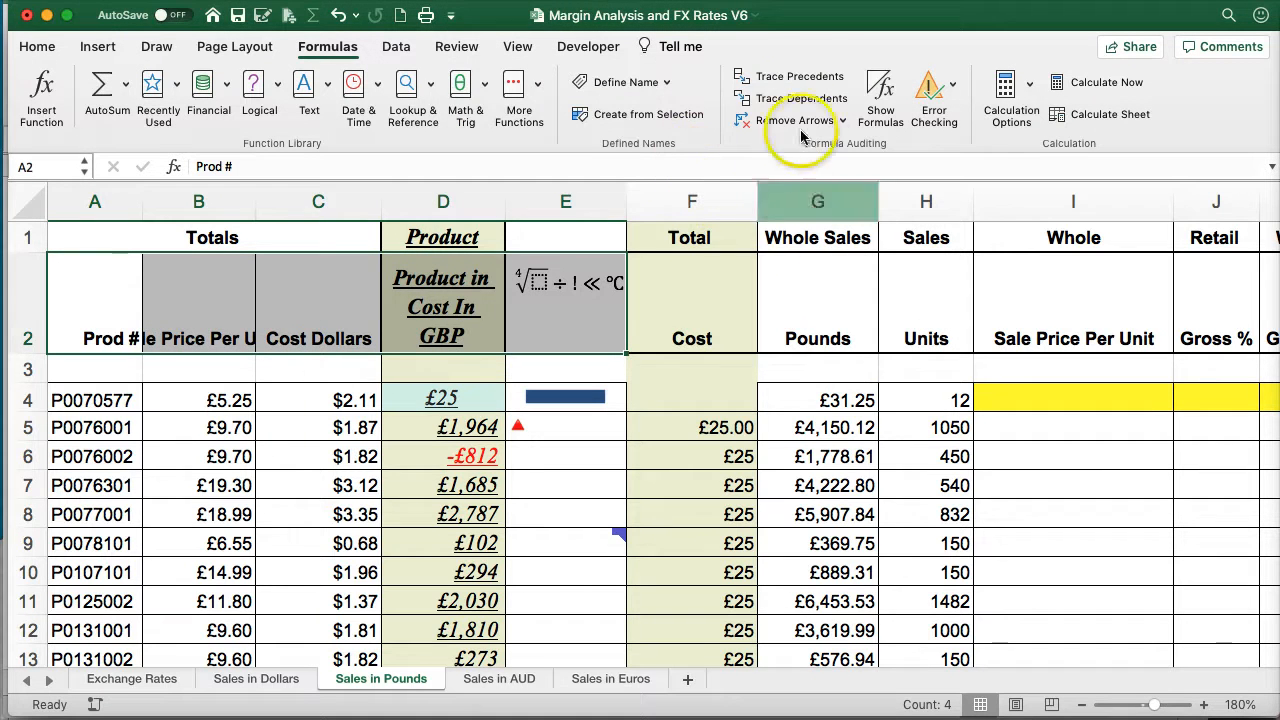
- Trace the precedents and dependents of the cost formula in D4, and remove the tracer arrows
left_click(485, 400)
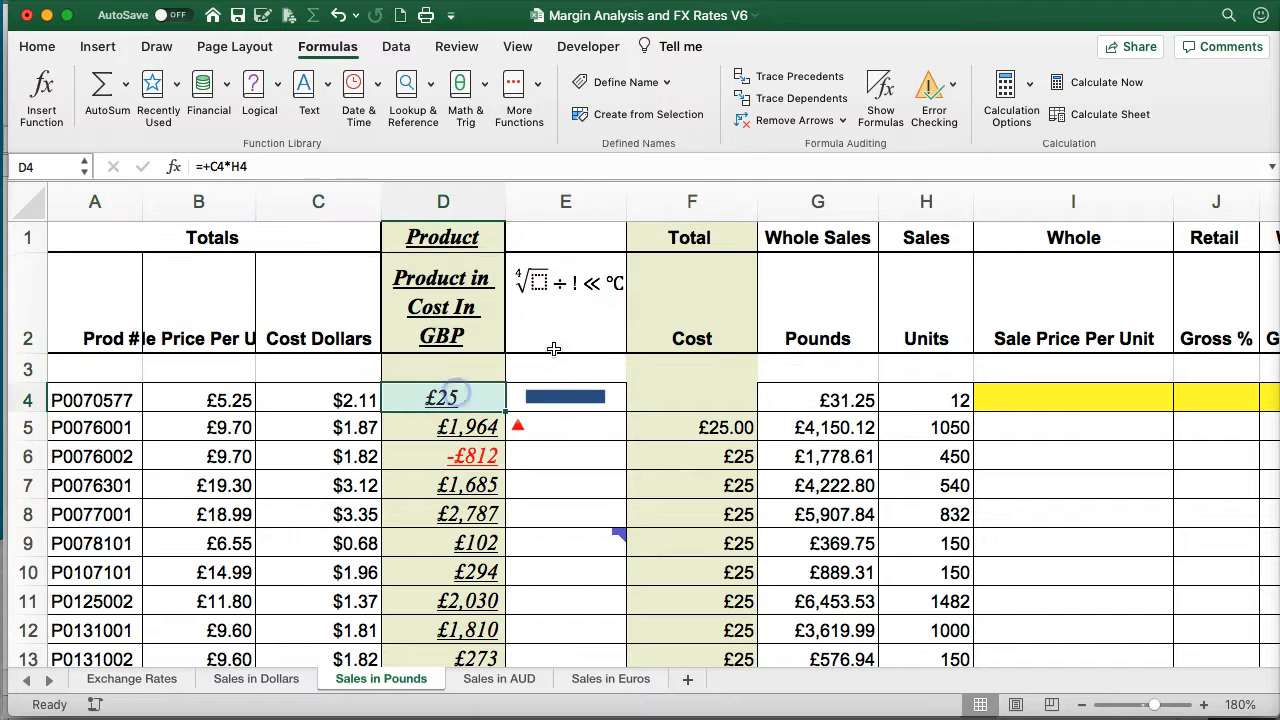
left_click(788, 80)
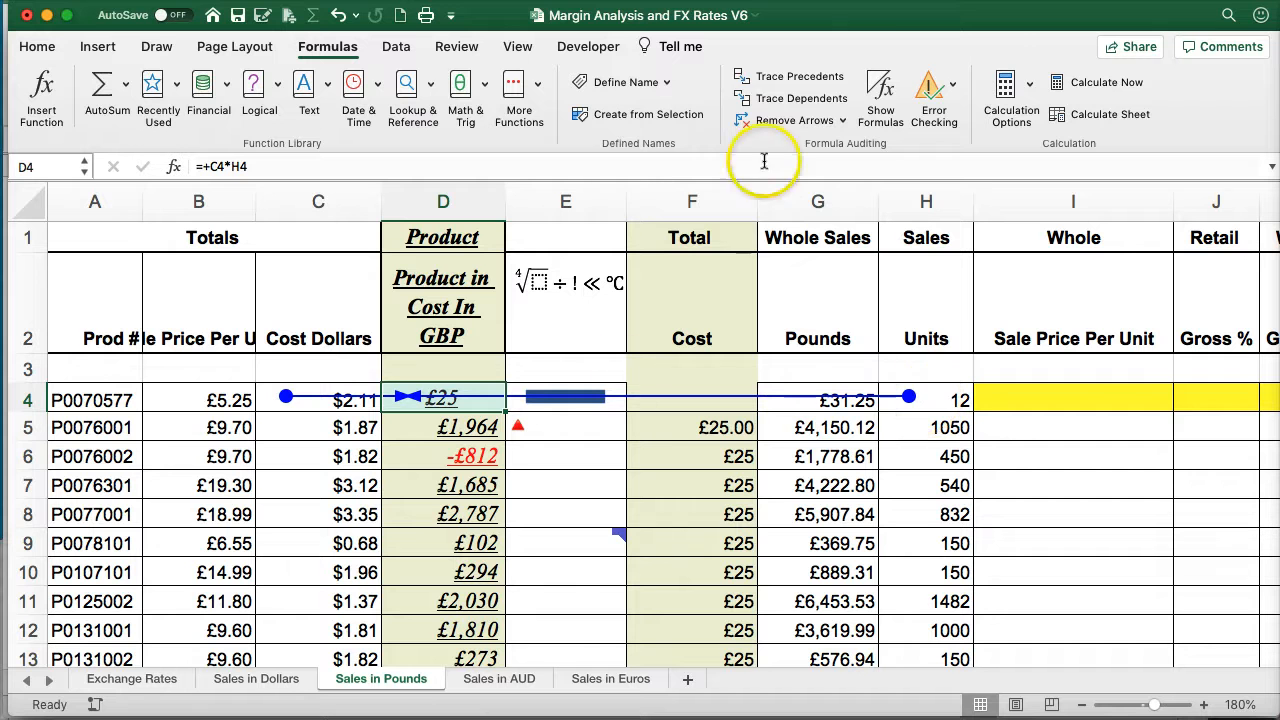
left_click(772, 104)
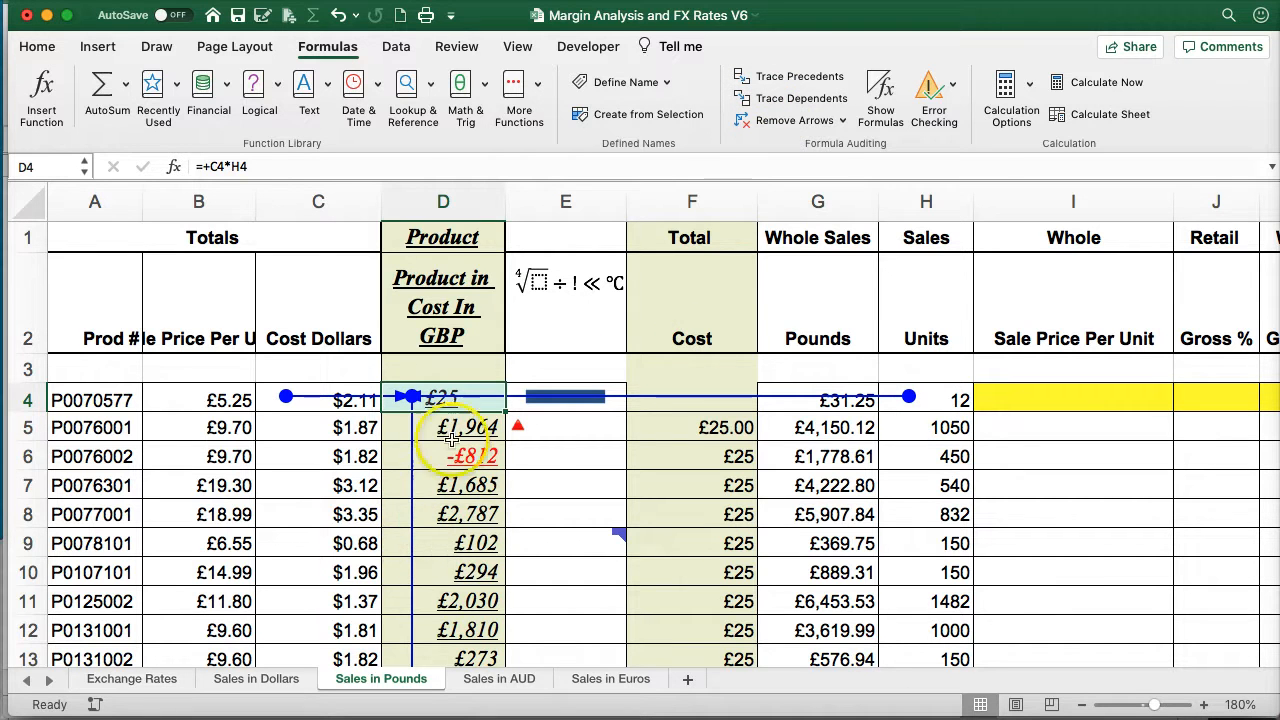
left_click(793, 121)
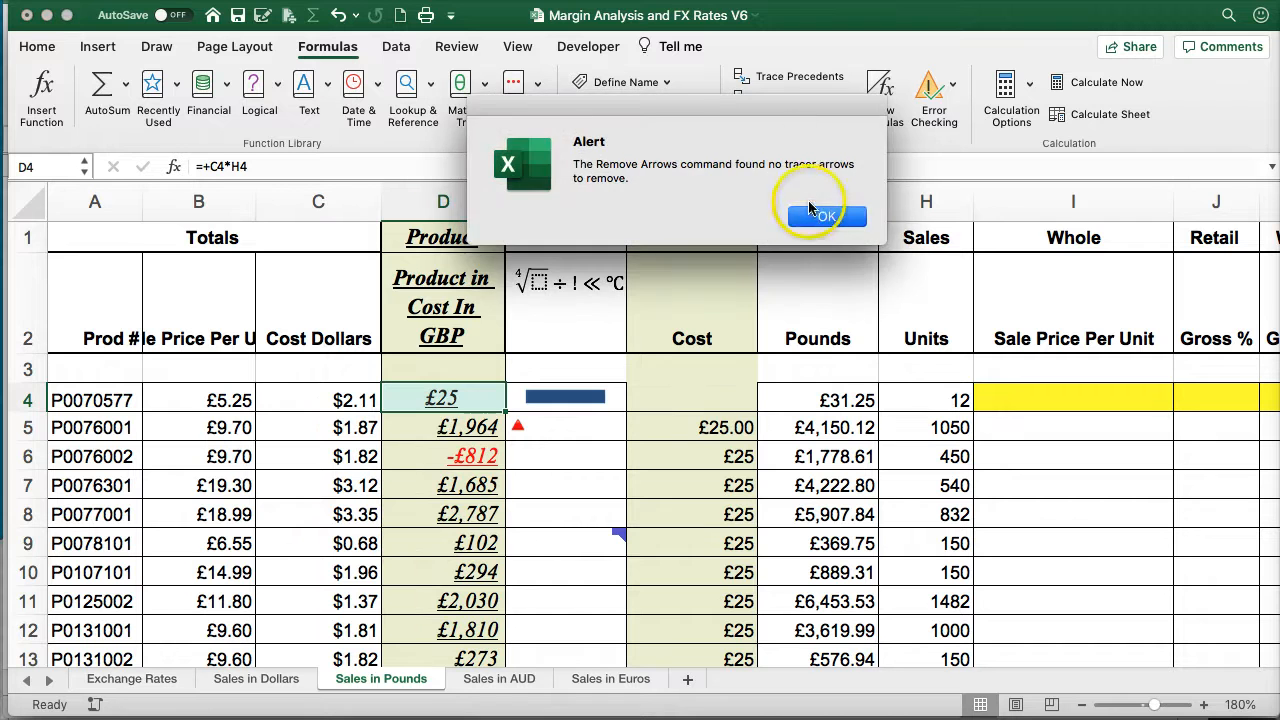
left_click(823, 214)
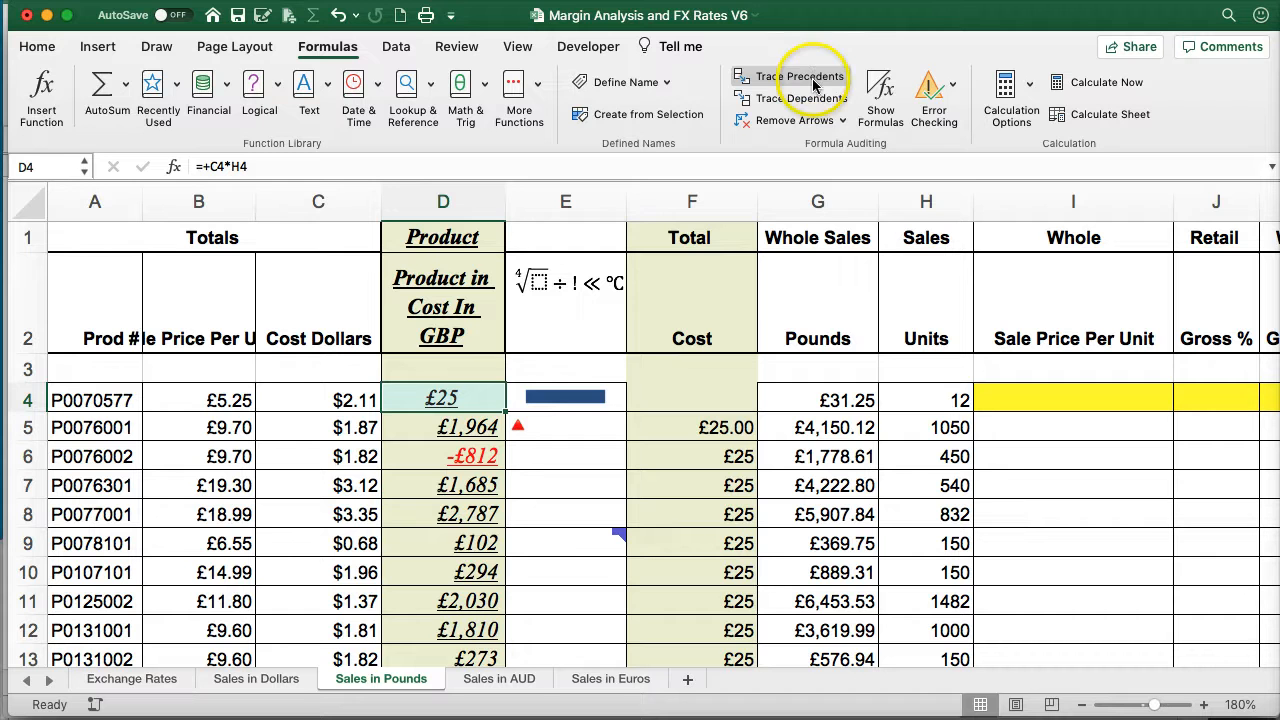
- Show the sheet's formulas in place of values, switch back to values, and view the available calculation options
left_click(880, 90)
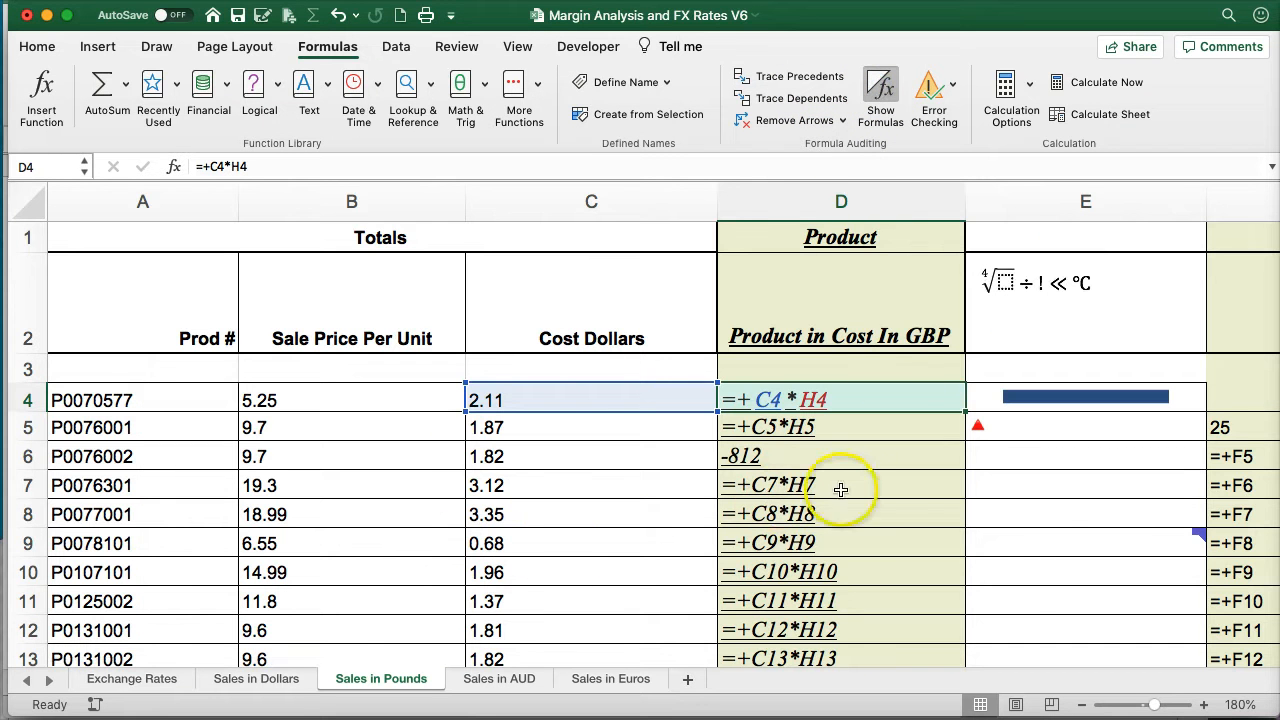
left_click(881, 91)
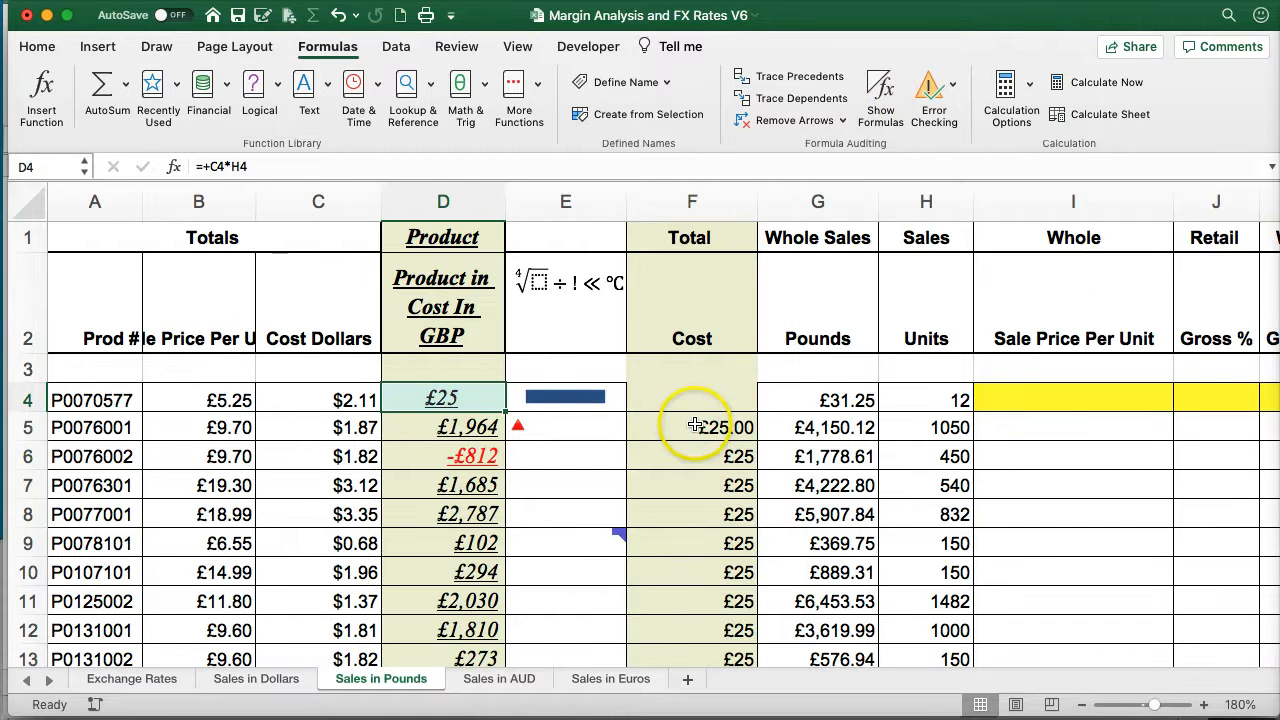
left_click(1027, 90)
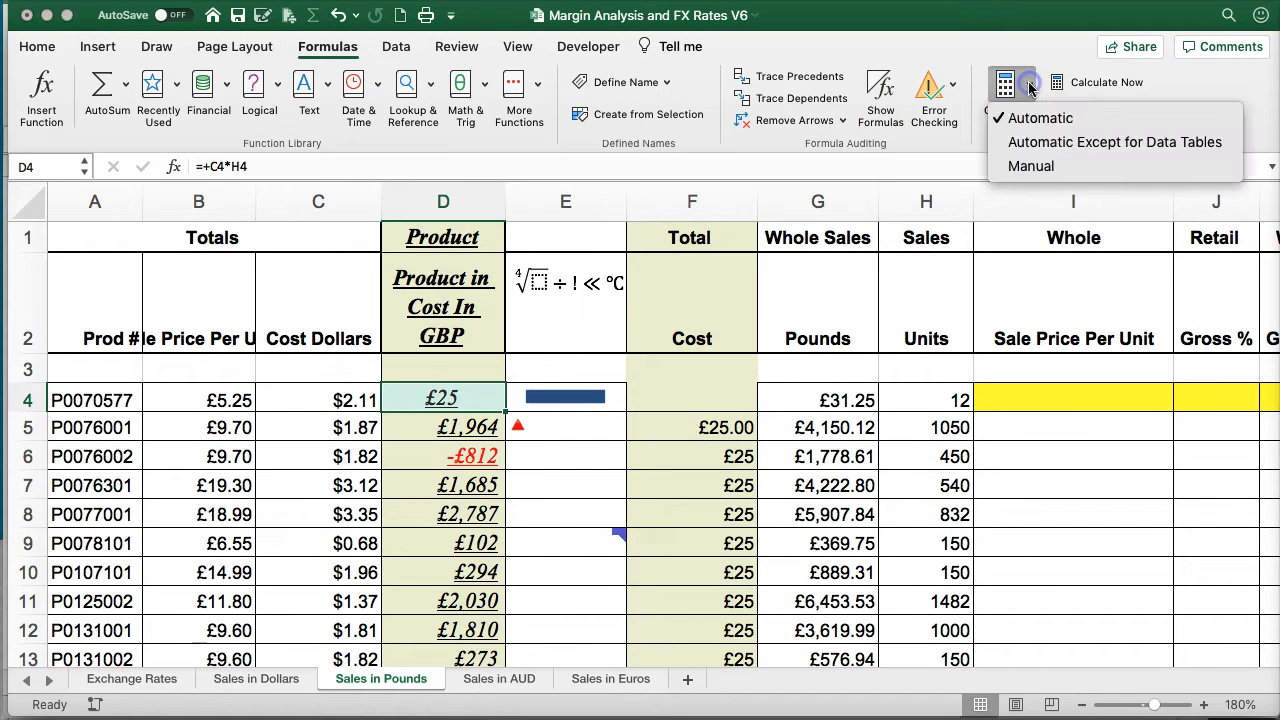
left_click(1030, 90)
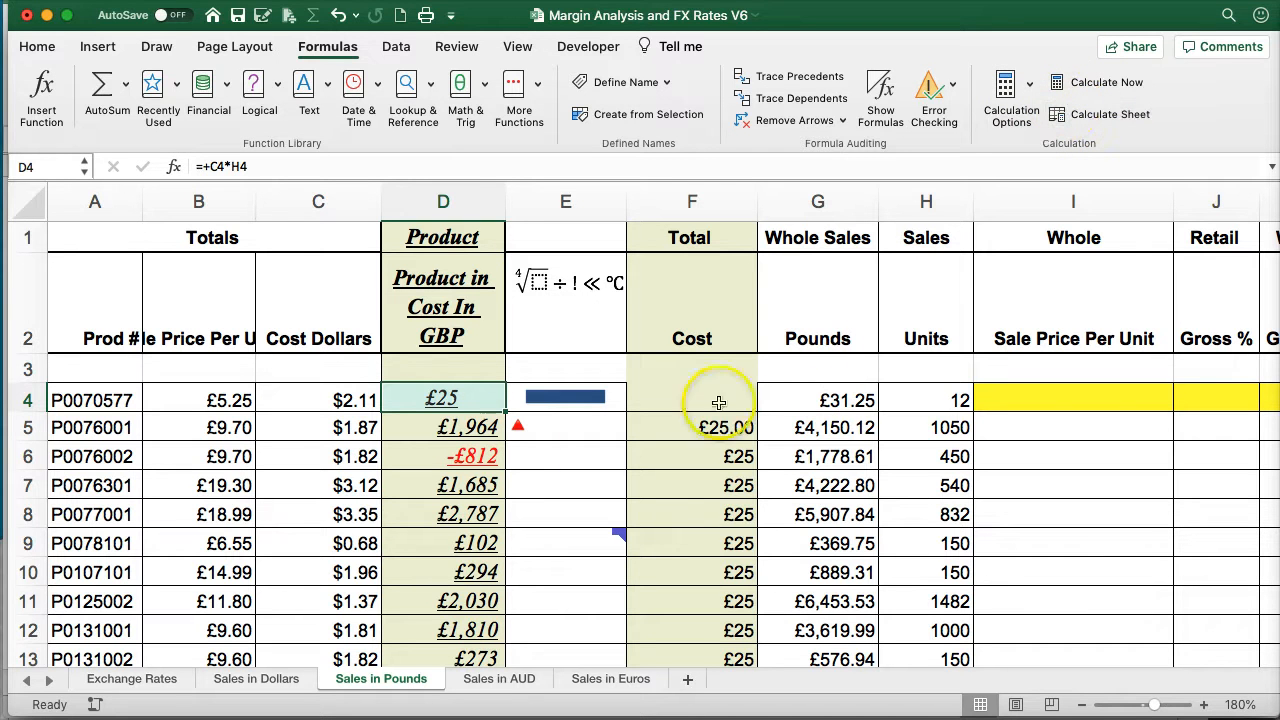
- Bring up the data commands and delete column E, between the Product cost and Total Cost columns
left_click(396, 47)
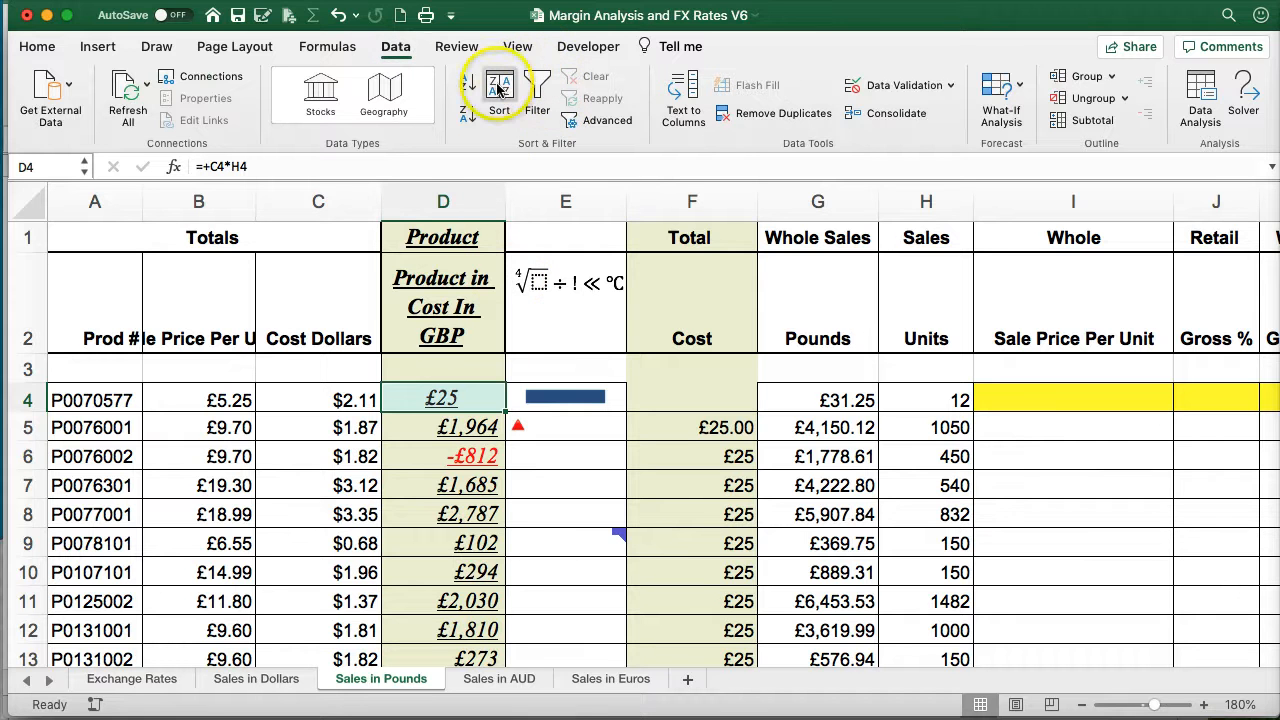
left_click(548, 199)
right_click(548, 200)
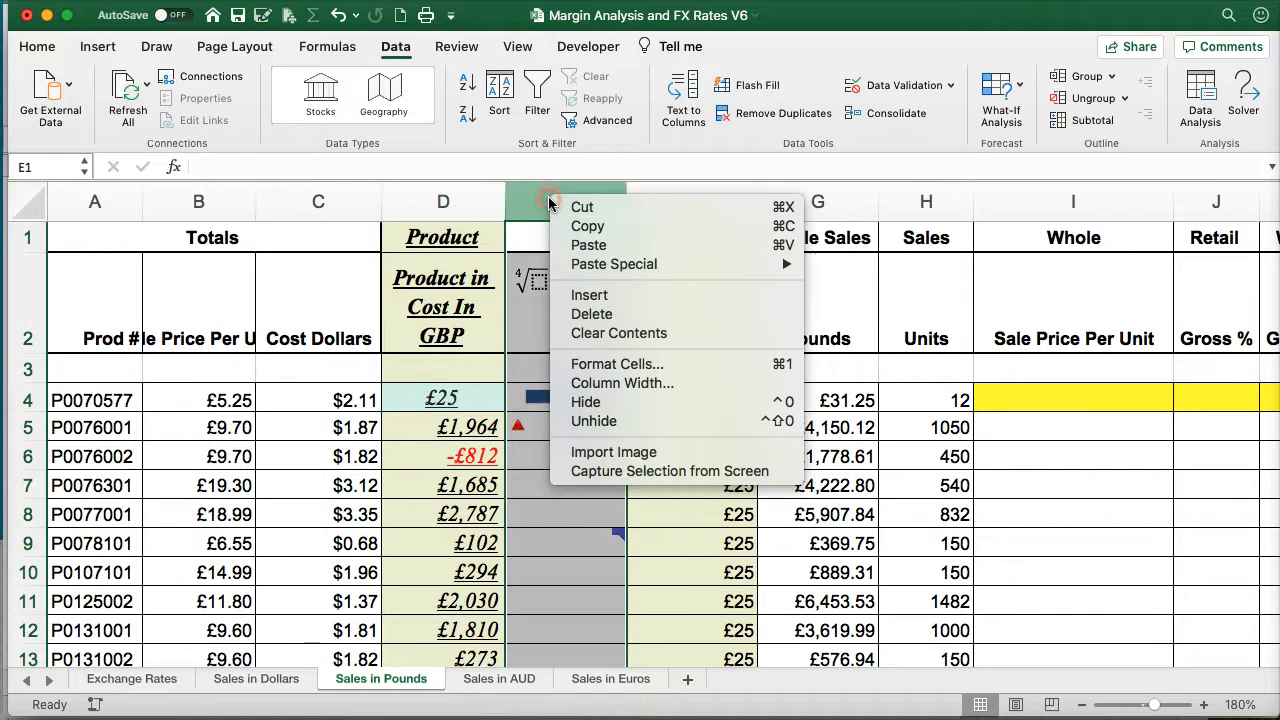
left_click(581, 313)
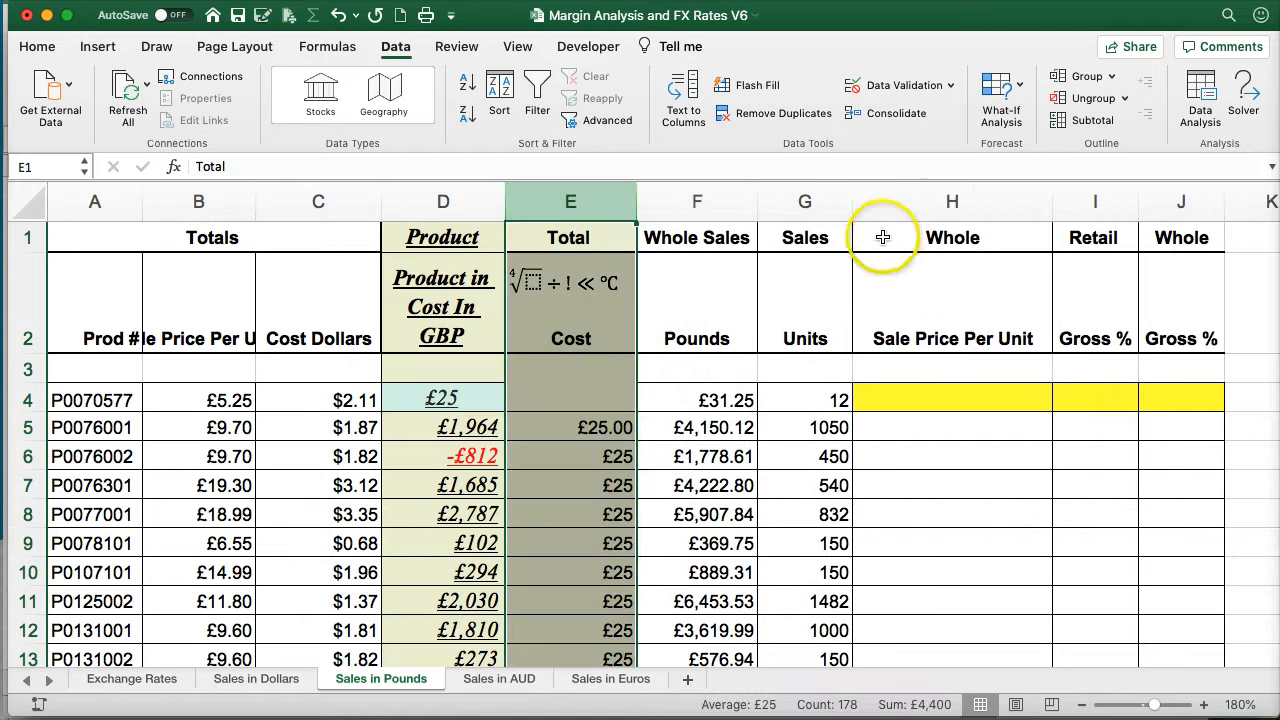
- Delete columns H to J, which hold the sale price per unit and the gross percentages
left_click(875, 207)
left_click_drag(1101, 205, 1200, 203)
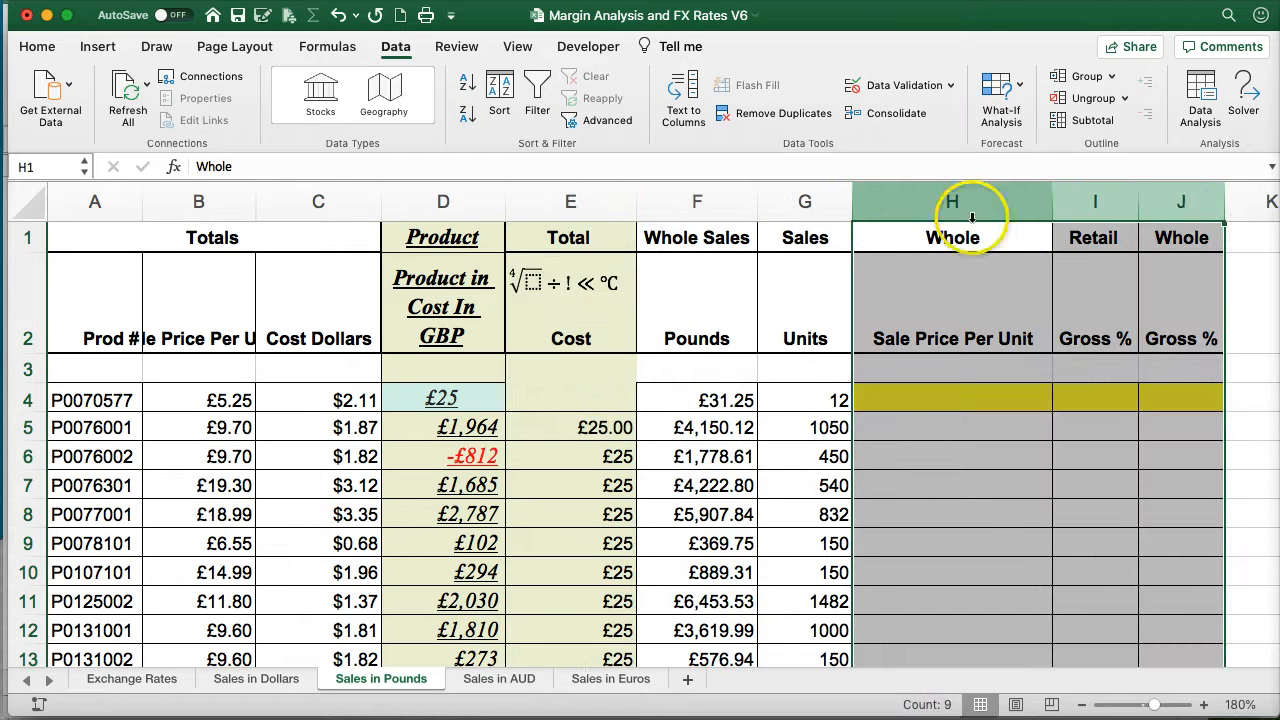
right_click(950, 208)
left_click(993, 333)
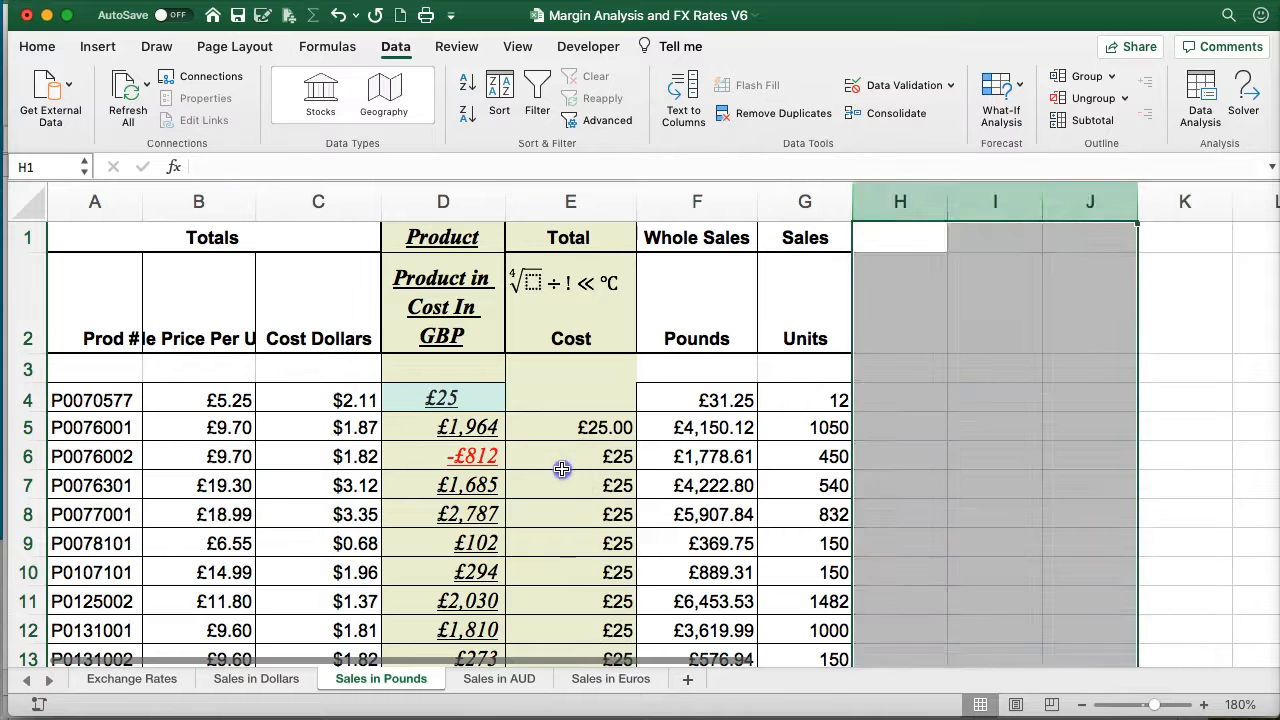
- Enter a formula in the empty Total Cost cell E4 that refers to the product cost in D4
left_click(528, 432)
left_click(519, 401)
left_click(443, 400)
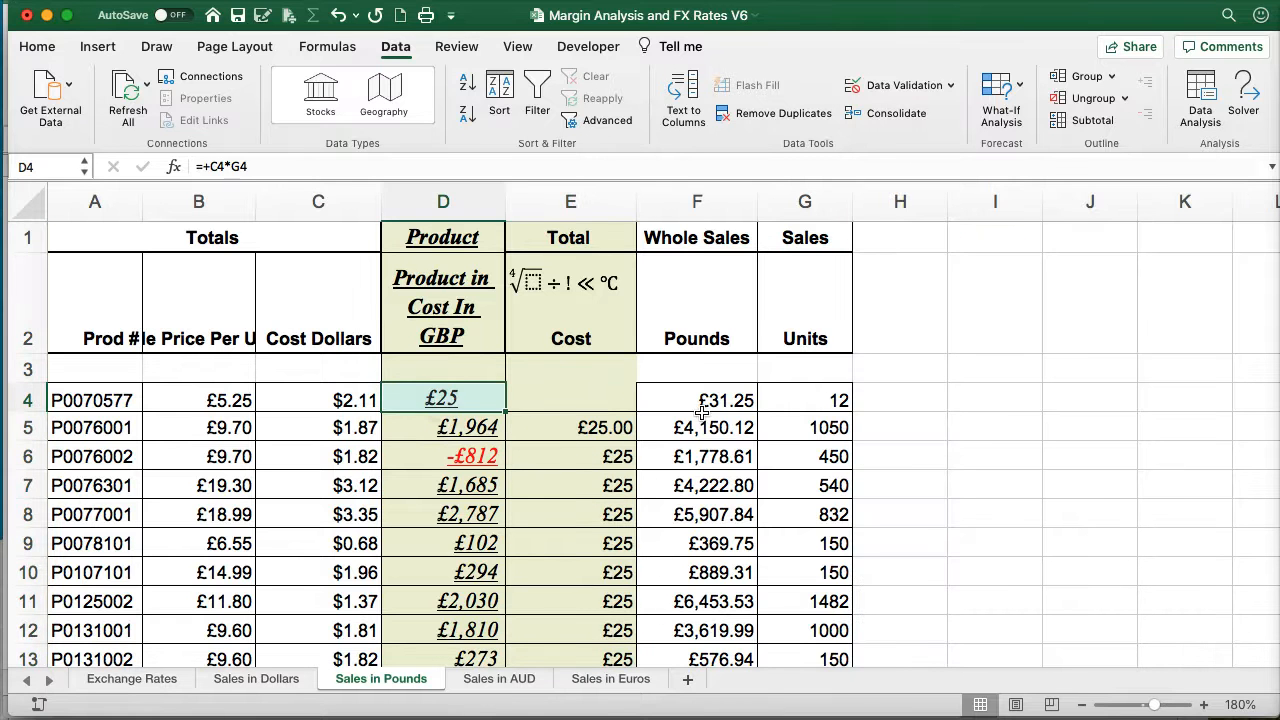
left_click(617, 400)
type("+")
left_click(428, 399)
key("Return")
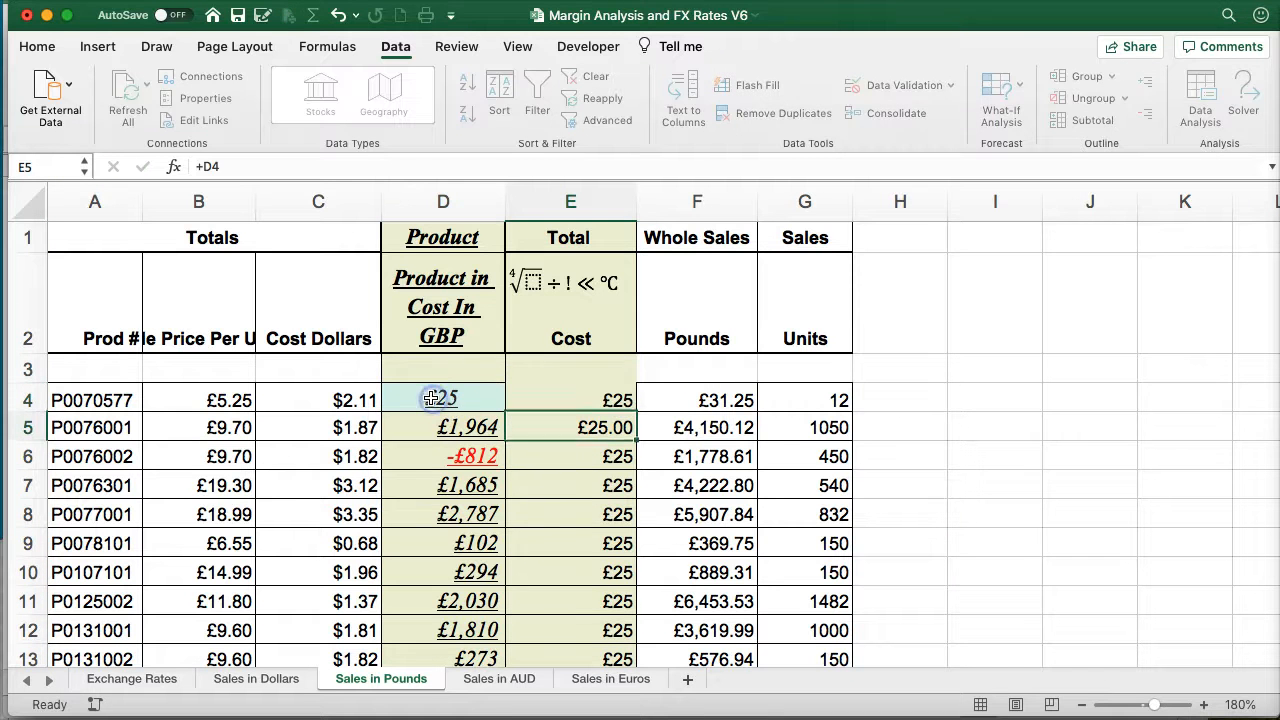
- Delete the blank row 3 and the top header row containing Totals, undoing and redoing the last deletion
left_click(408, 458)
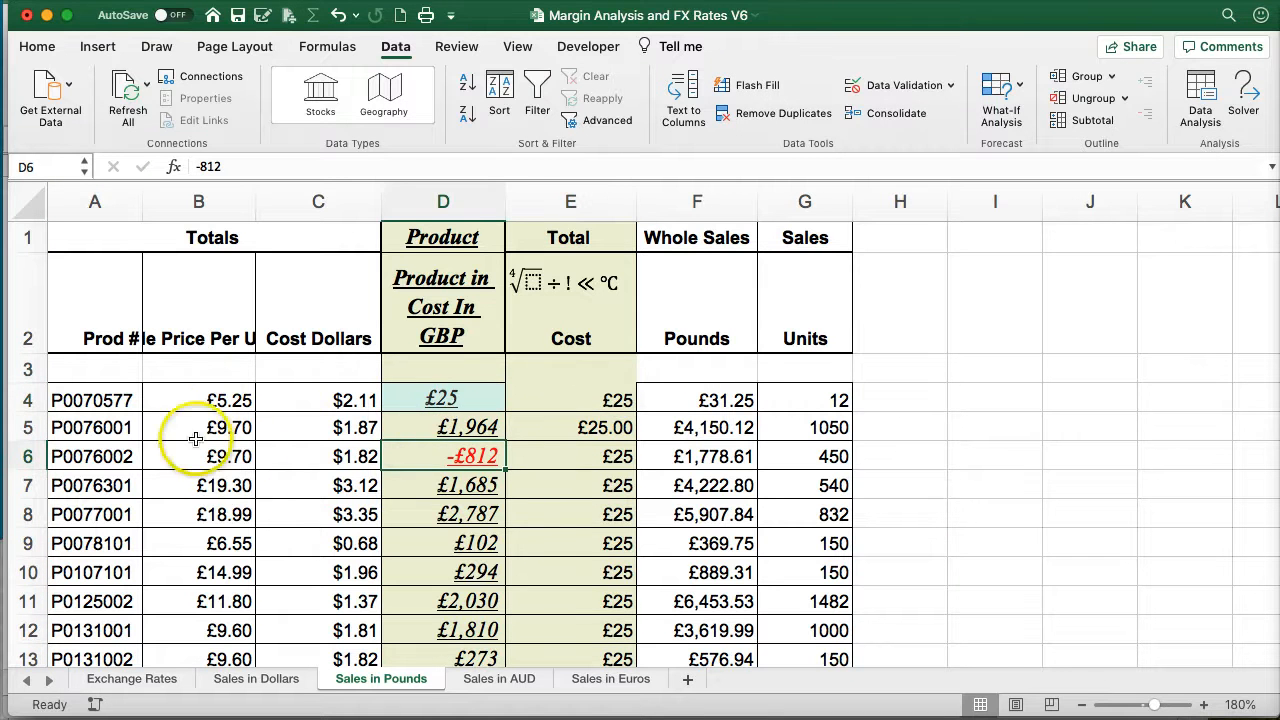
right_click(28, 369)
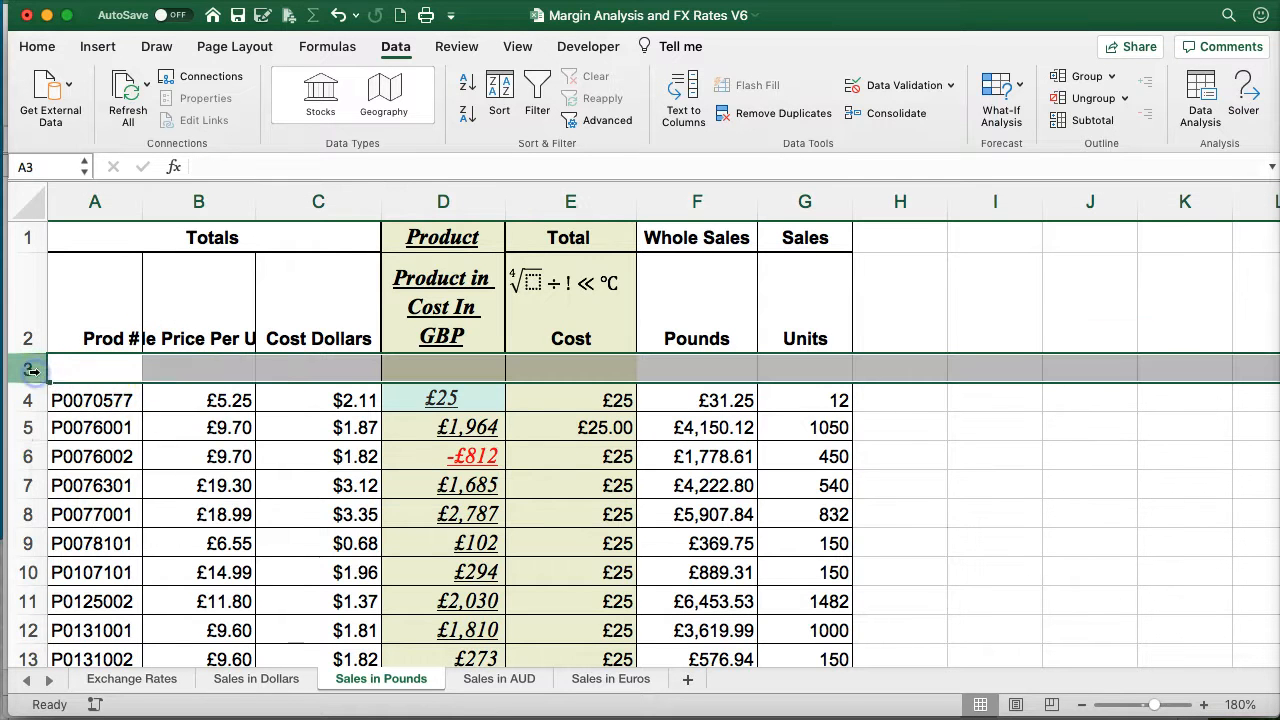
left_click(78, 488)
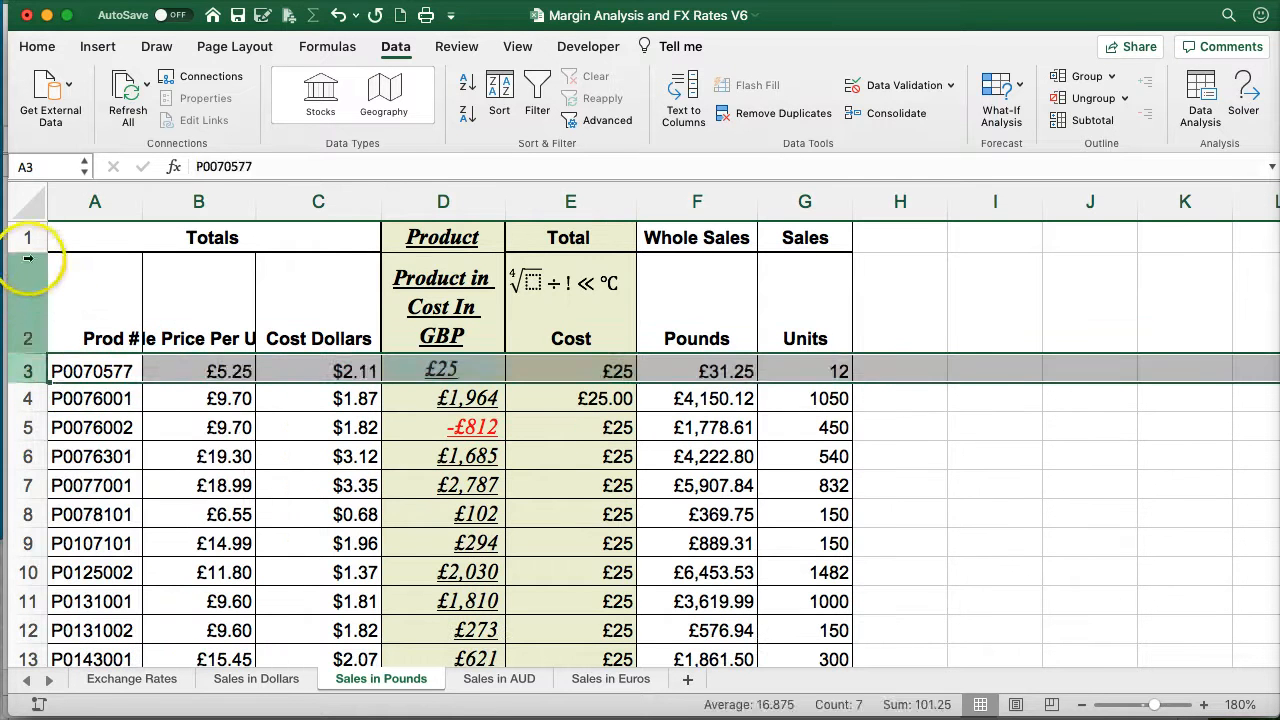
right_click(28, 237)
left_click(66, 357)
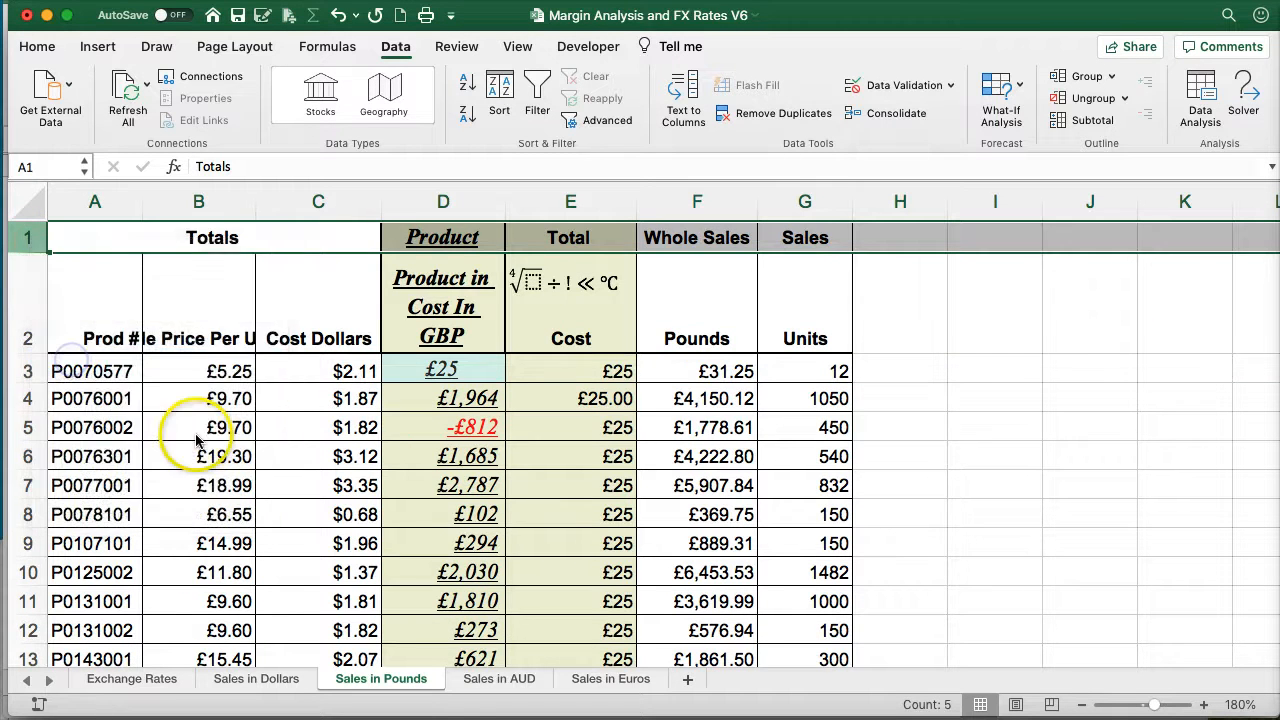
left_click(338, 15)
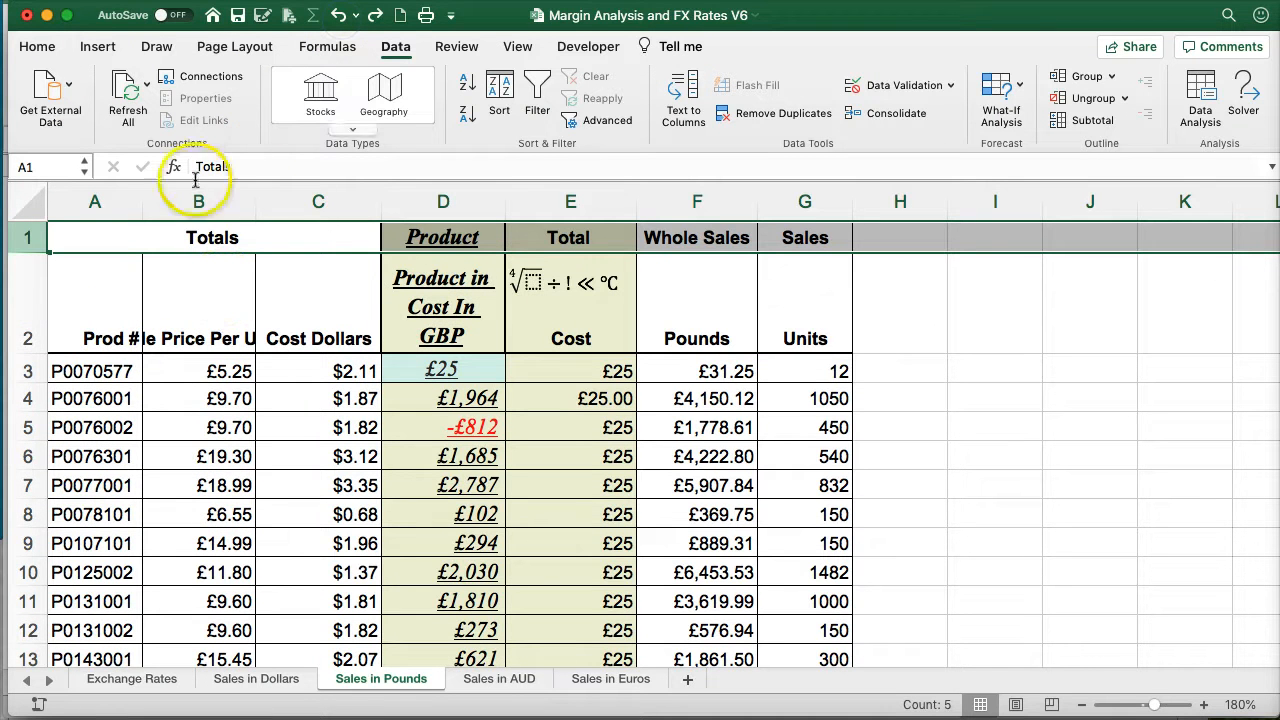
left_click(377, 15)
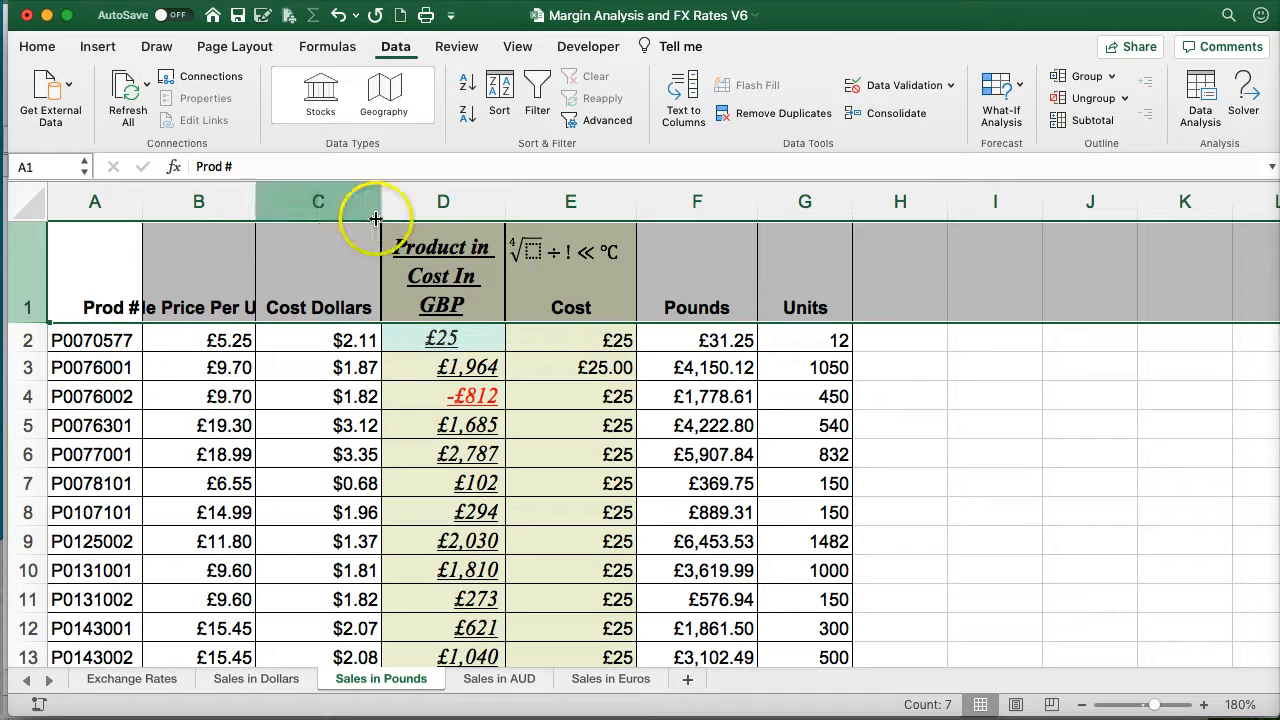
- Select the whole sales table, start a custom sort, and view the columns available to sort by
left_click(180, 398)
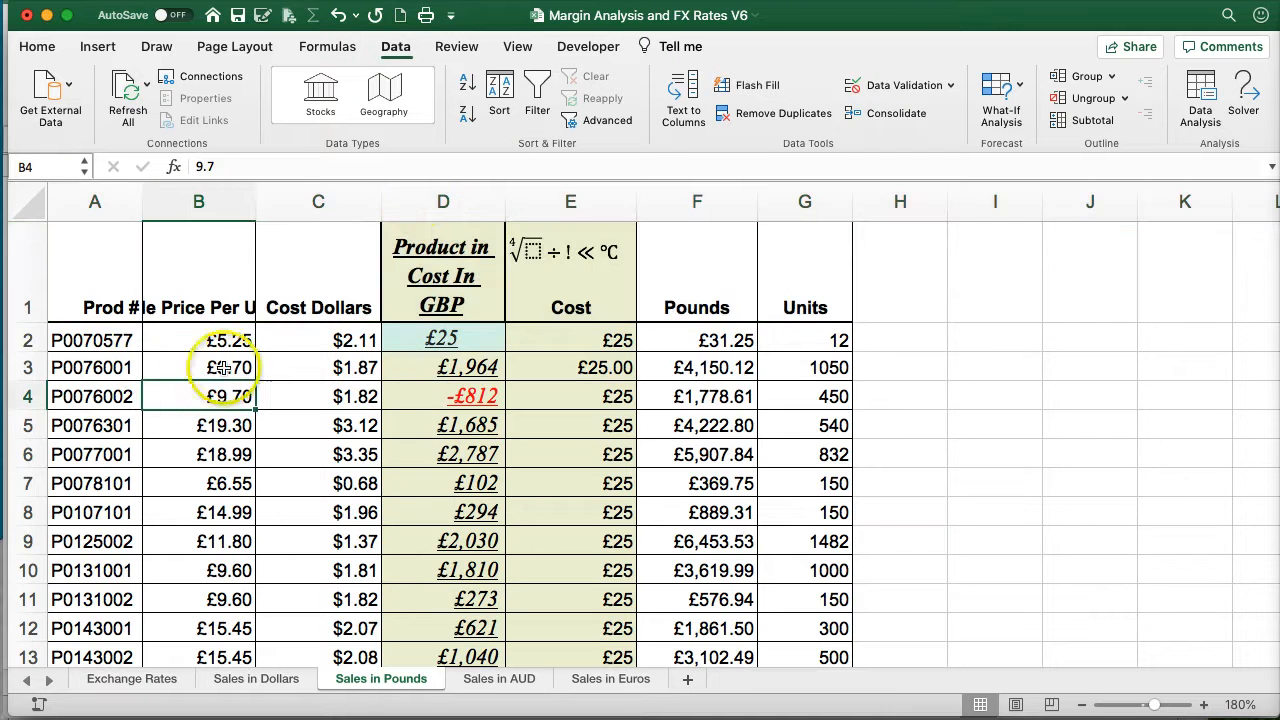
left_click(127, 386)
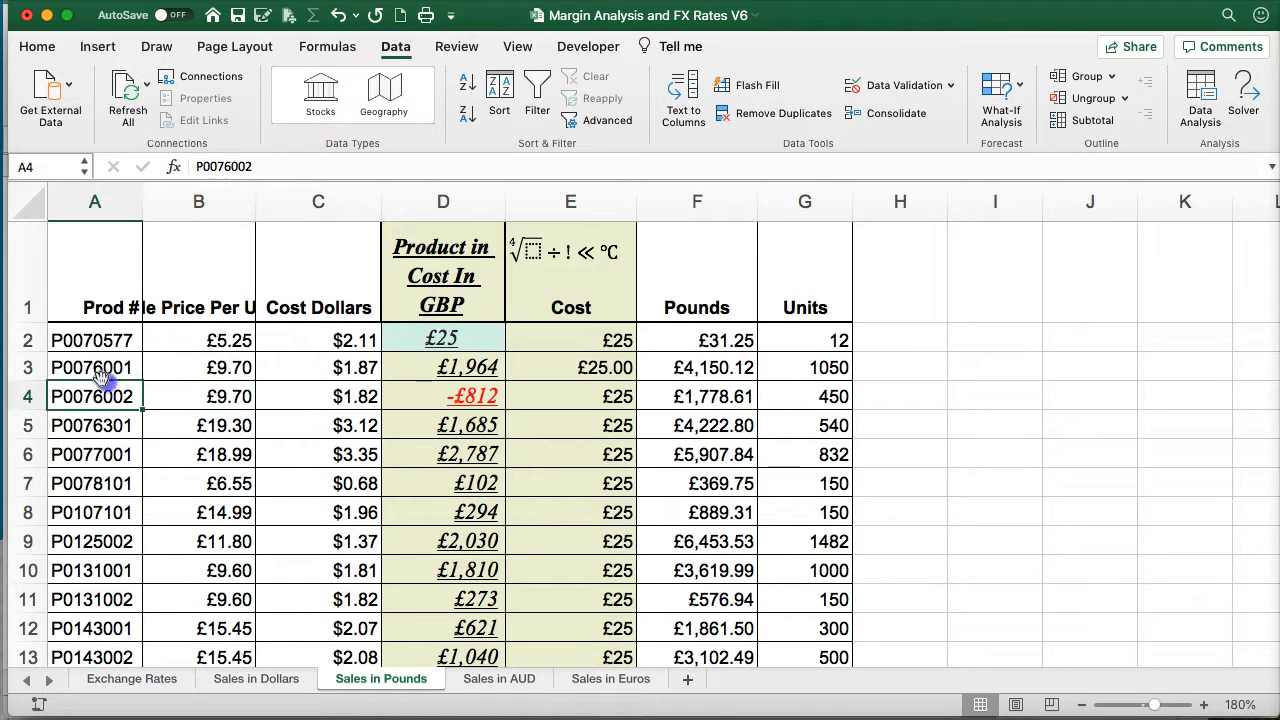
key("super+a")
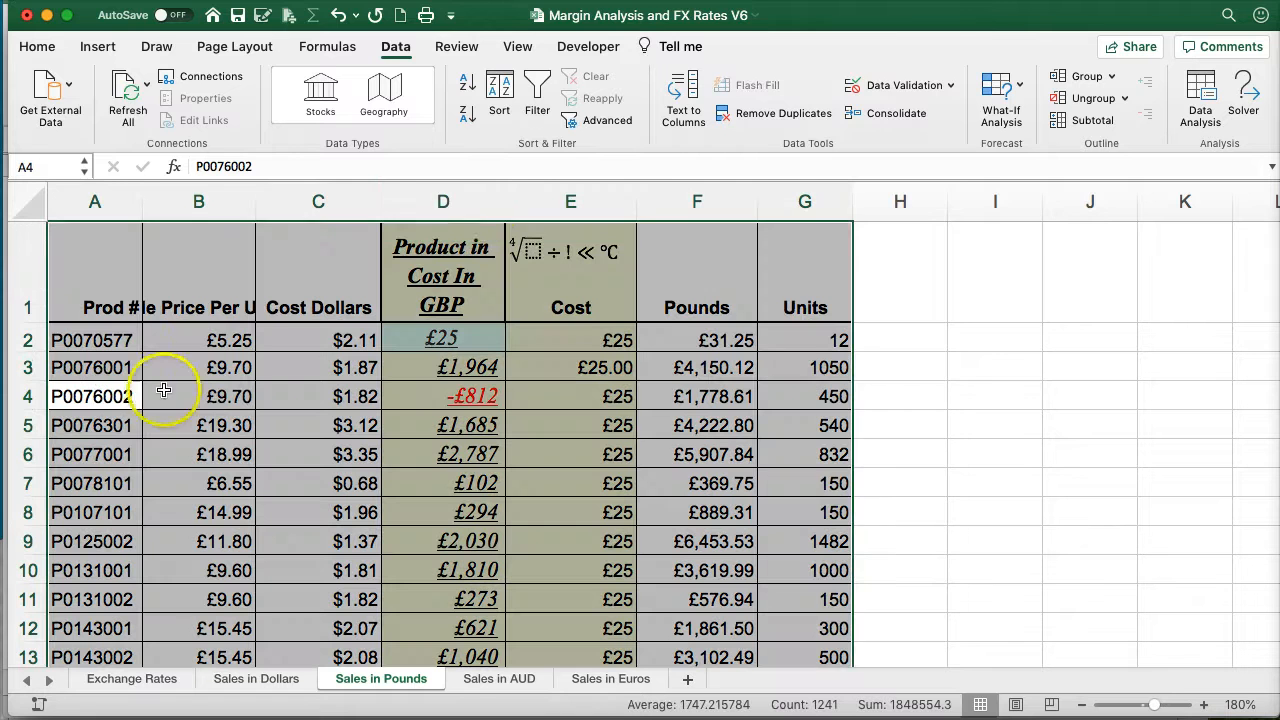
left_click(500, 90)
left_click(109, 62)
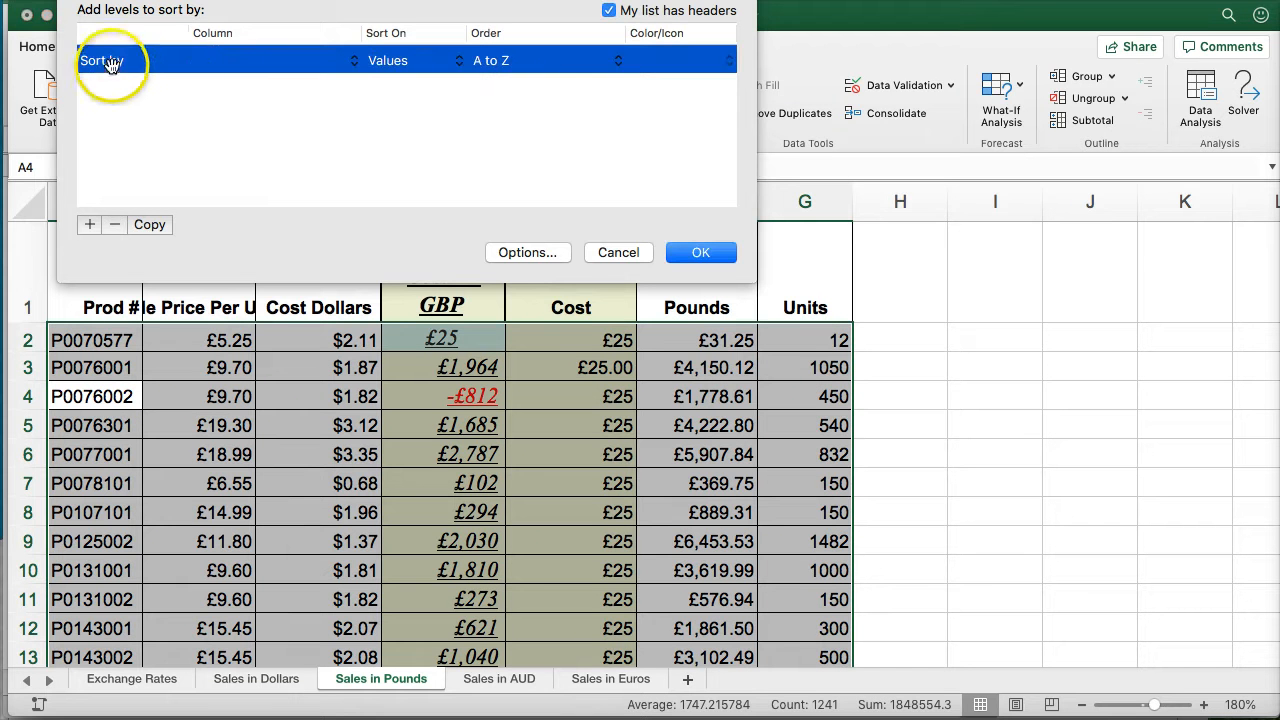
left_click(353, 61)
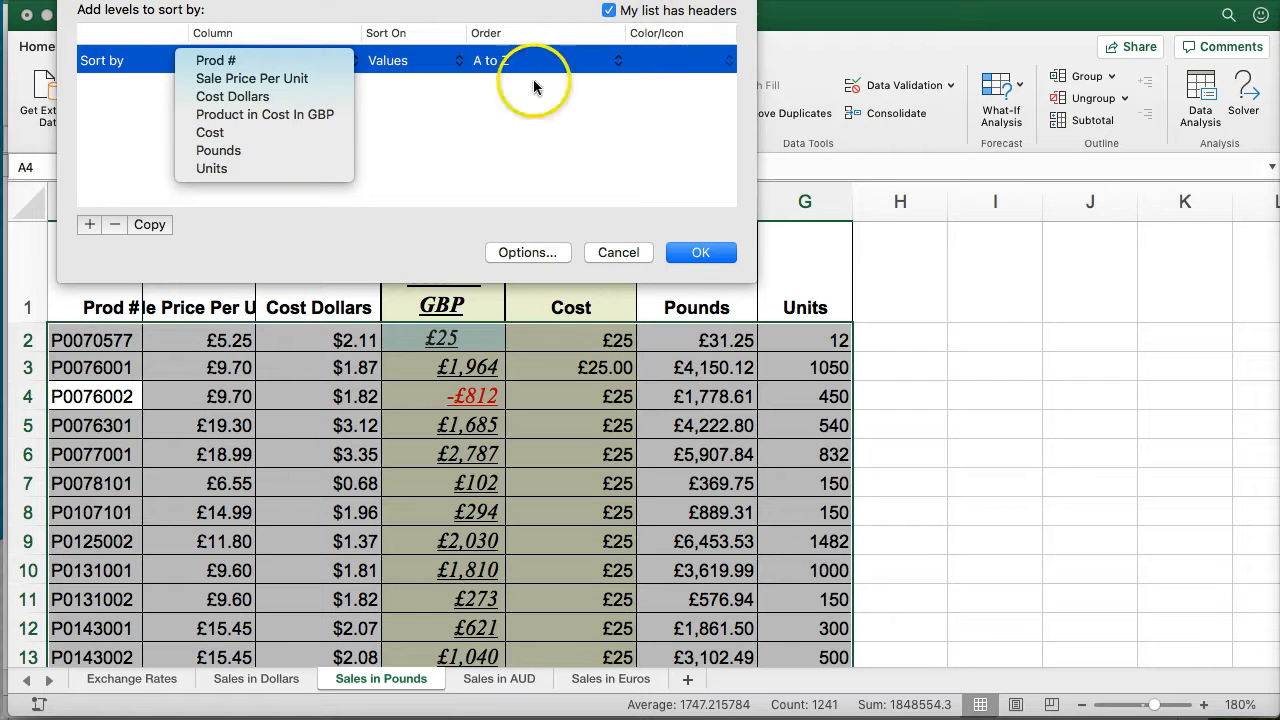
left_click(495, 153)
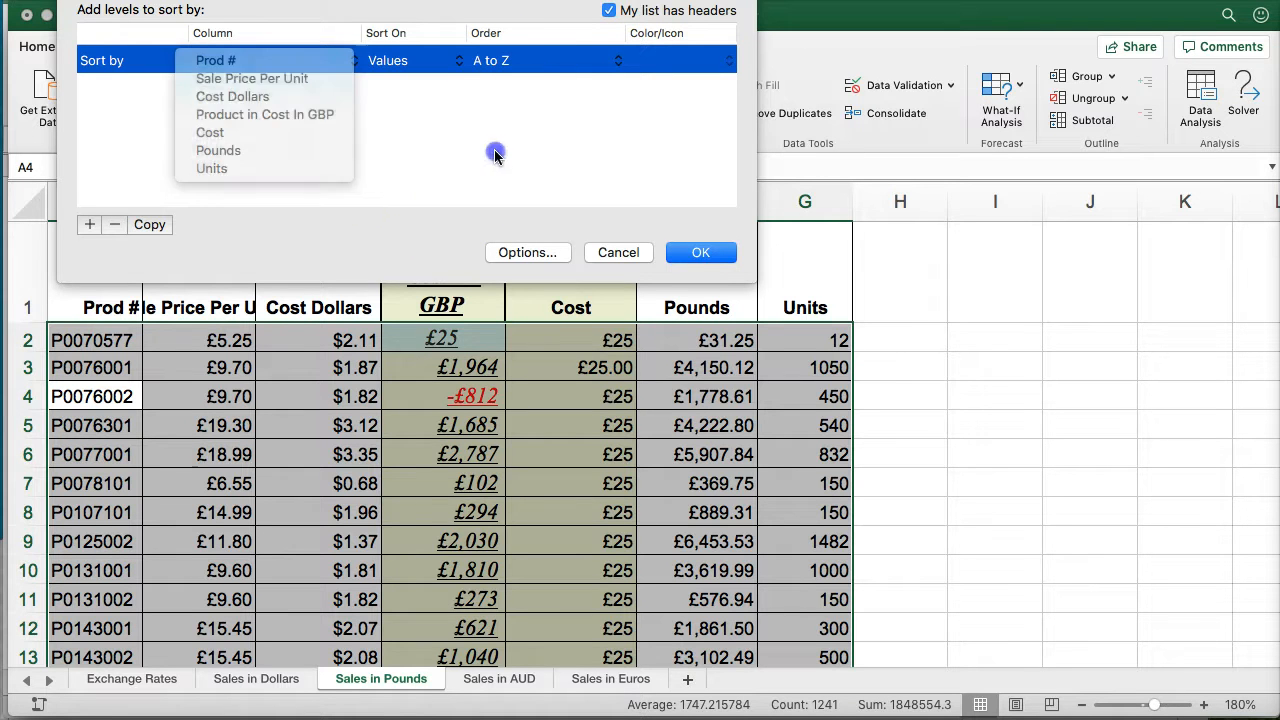
- Turn off the list-has-headers option, view the sort column choices, and turn the option back on
left_click(608, 11)
left_click(146, 67)
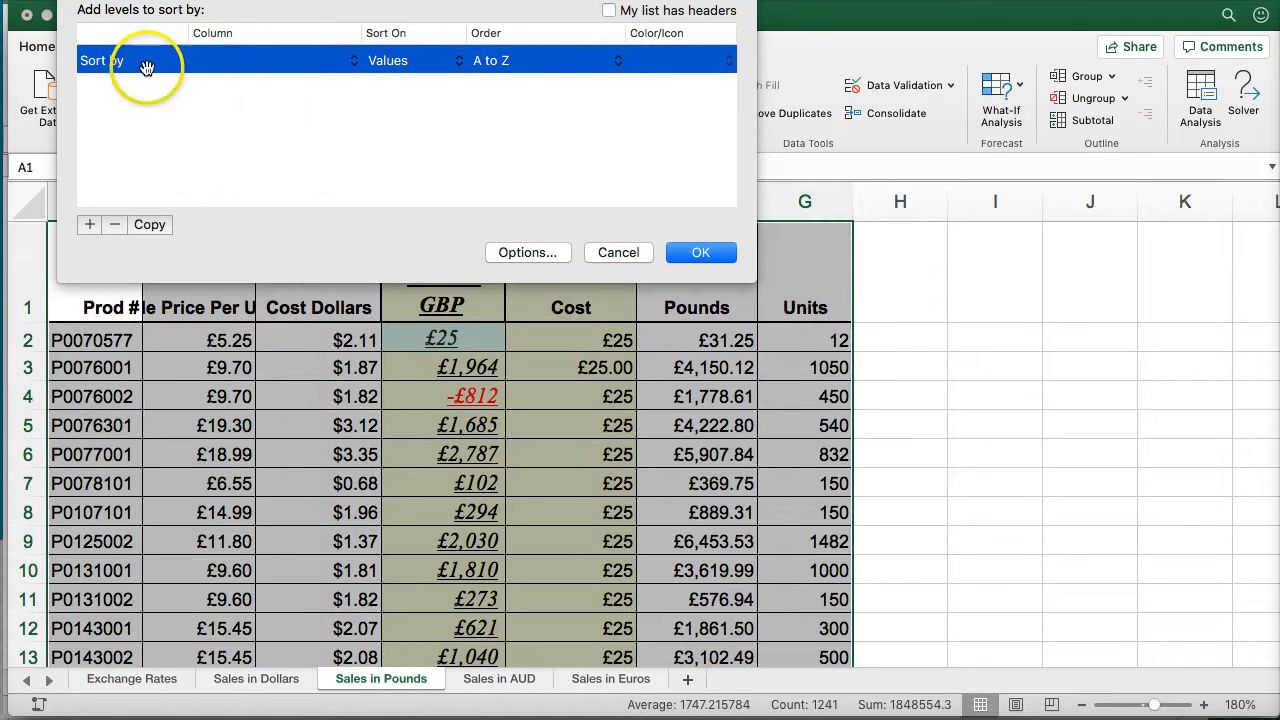
left_click(210, 66)
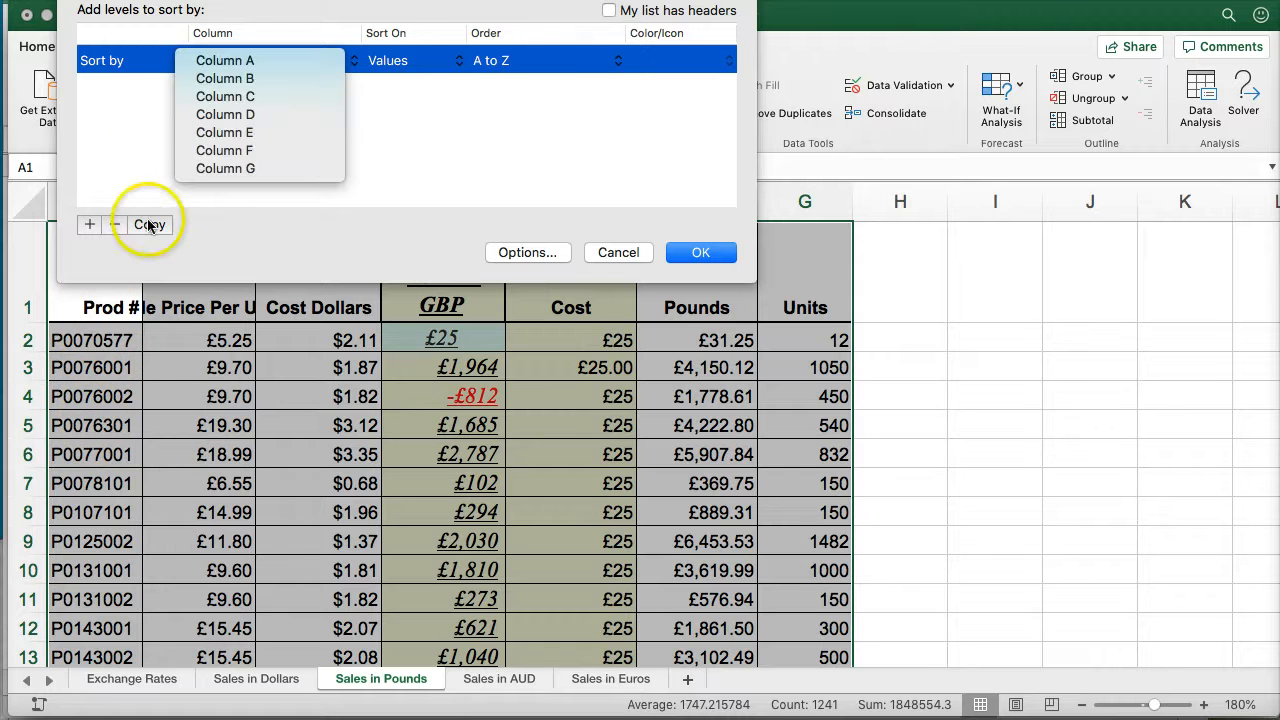
left_click(604, 14)
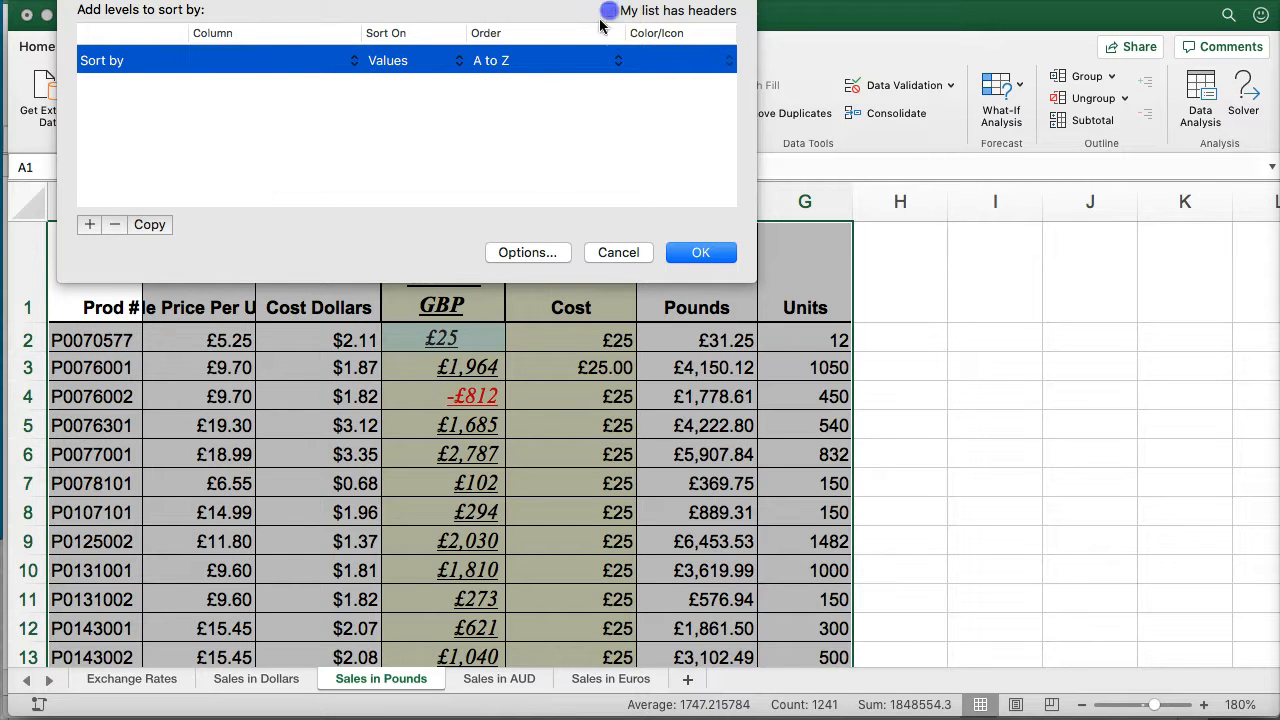
- Sort the table by Prod # from A to Z and by Sale Price Per Unit from smallest to largest
left_click(243, 60)
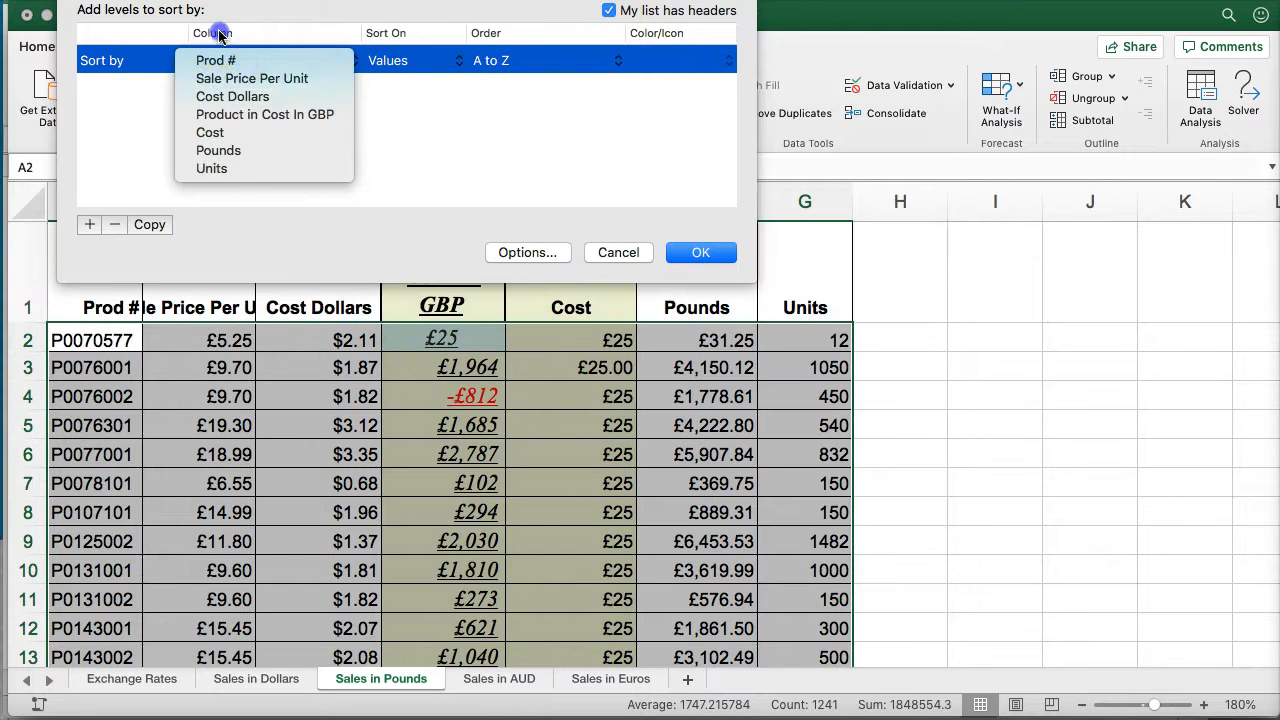
left_click(219, 35)
left_click(214, 58)
left_click(215, 60)
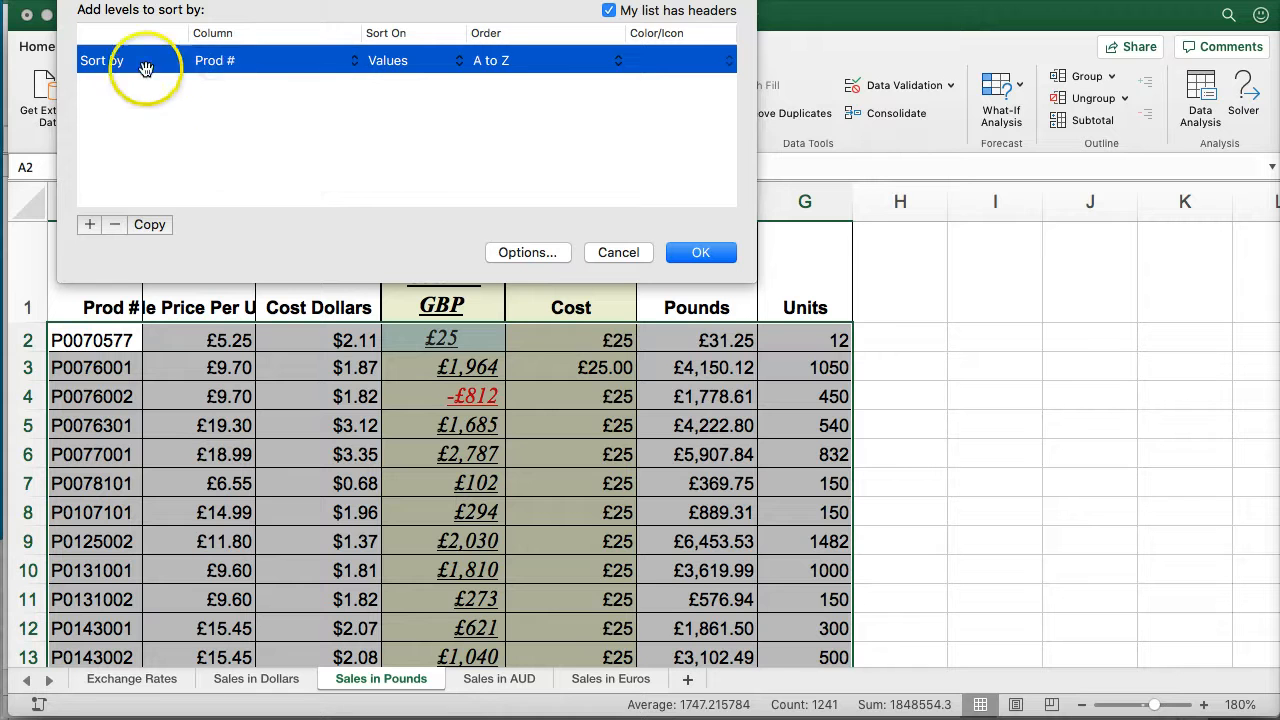
left_click(86, 226)
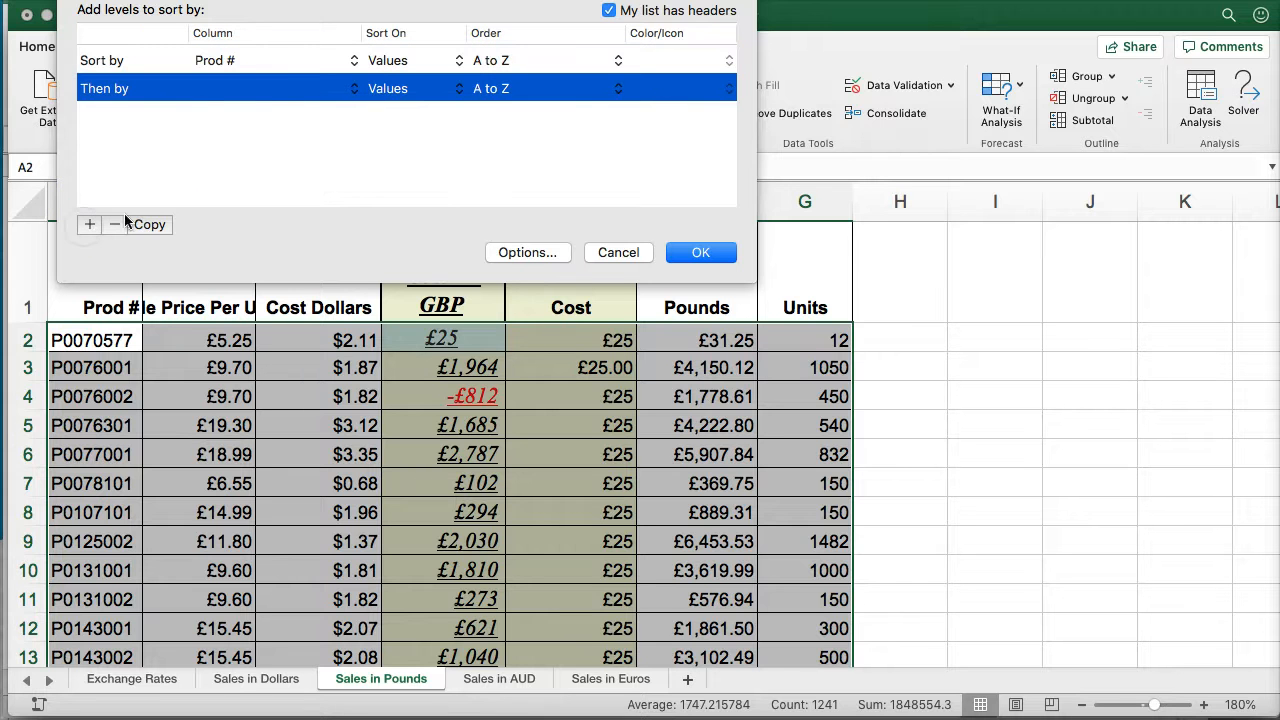
left_click(259, 92)
left_click(264, 108)
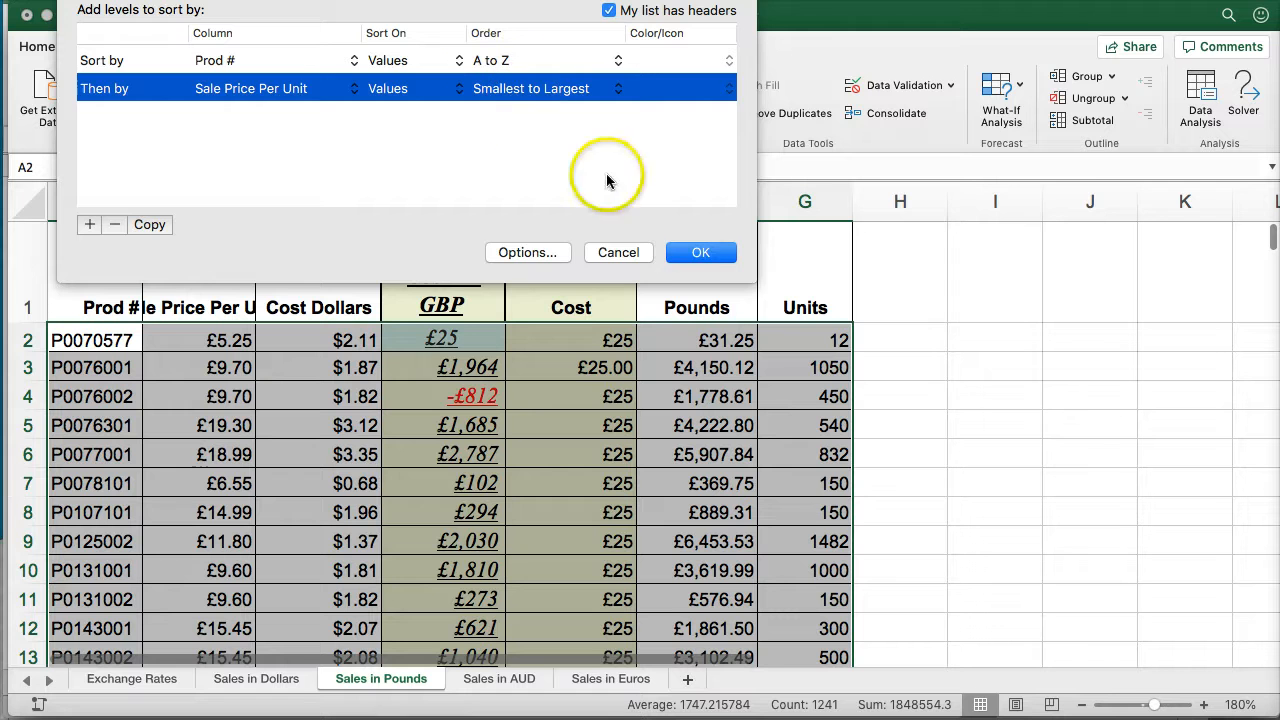
left_click(687, 256)
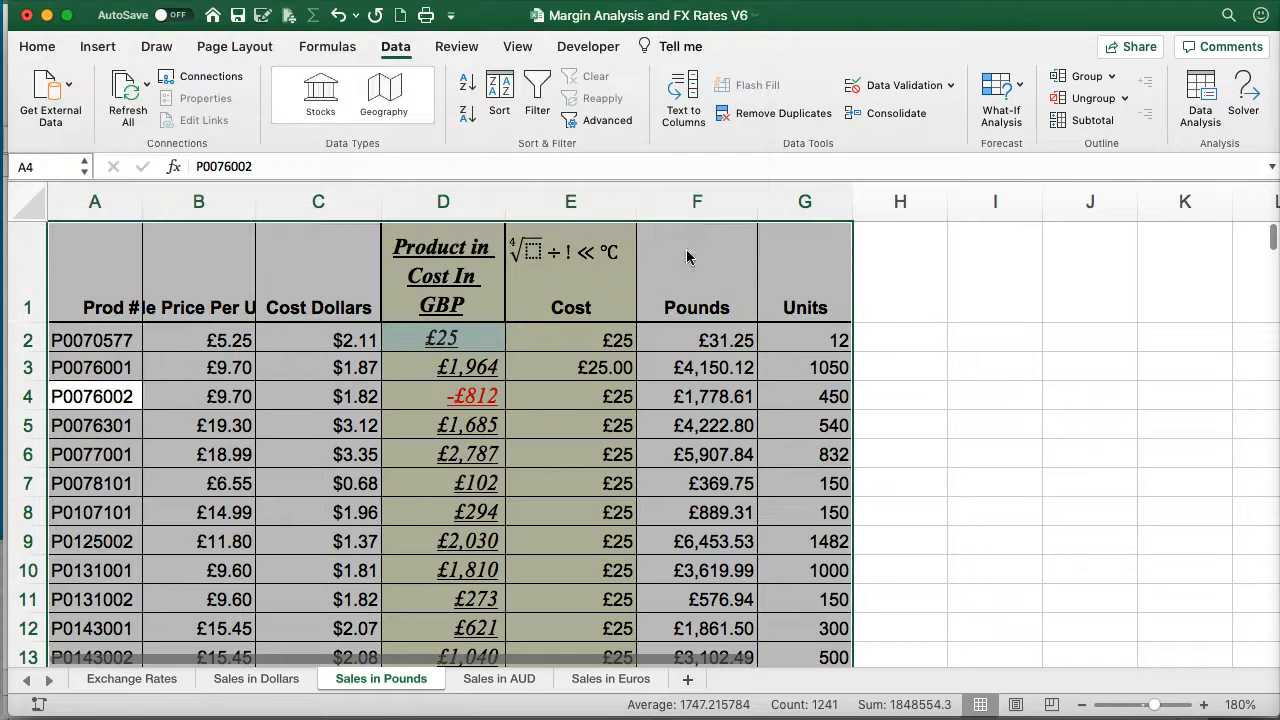
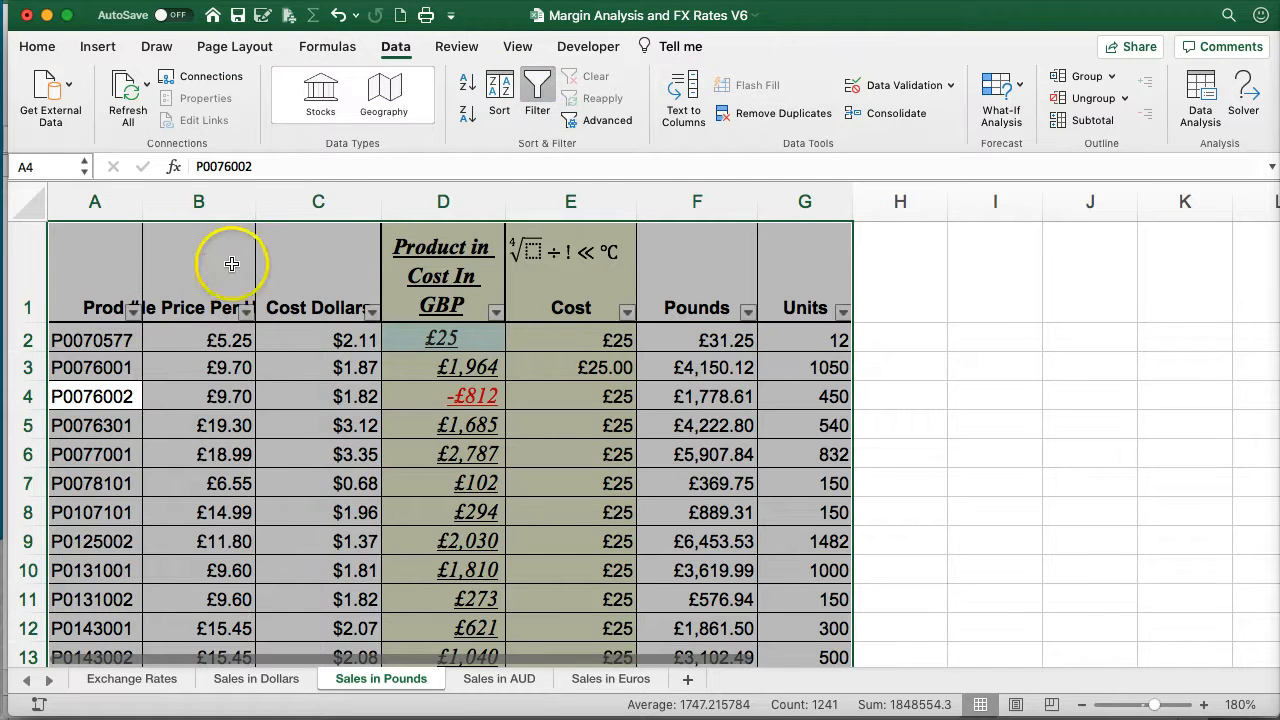
- Turn on filtering for the table's header row and view the Cost Dollars filter options
left_click(246, 356)
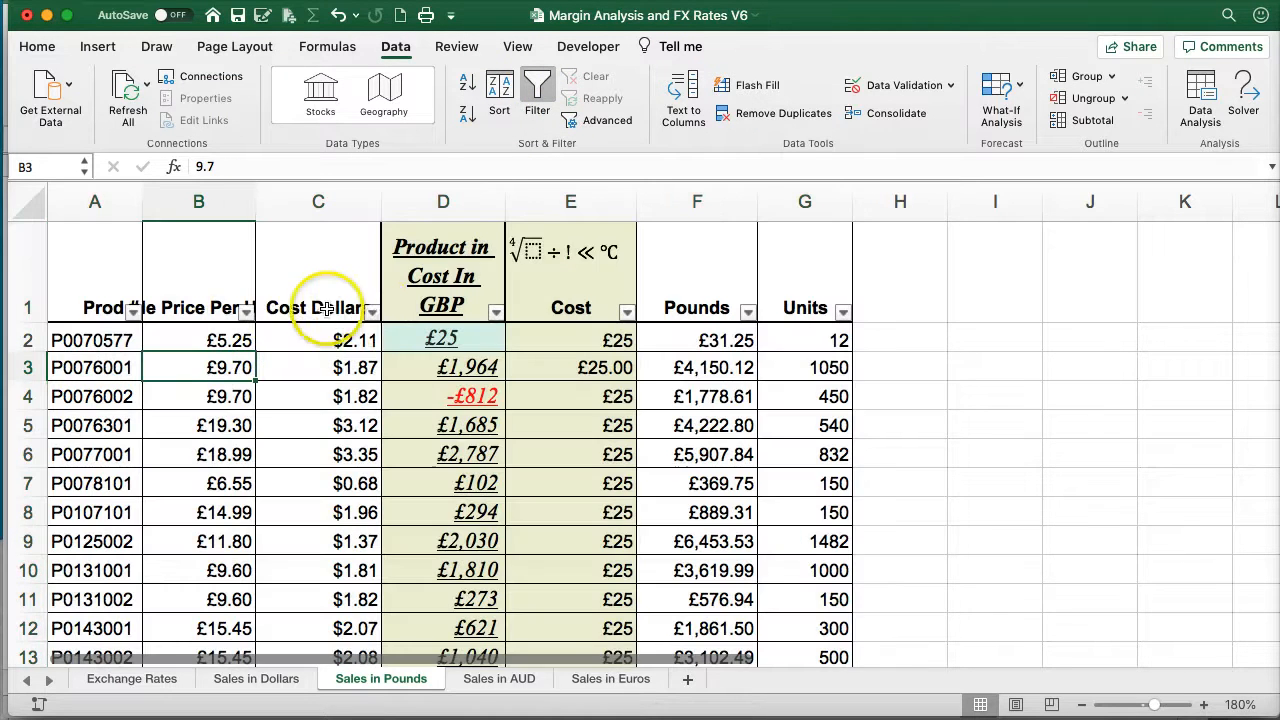
left_click(372, 312)
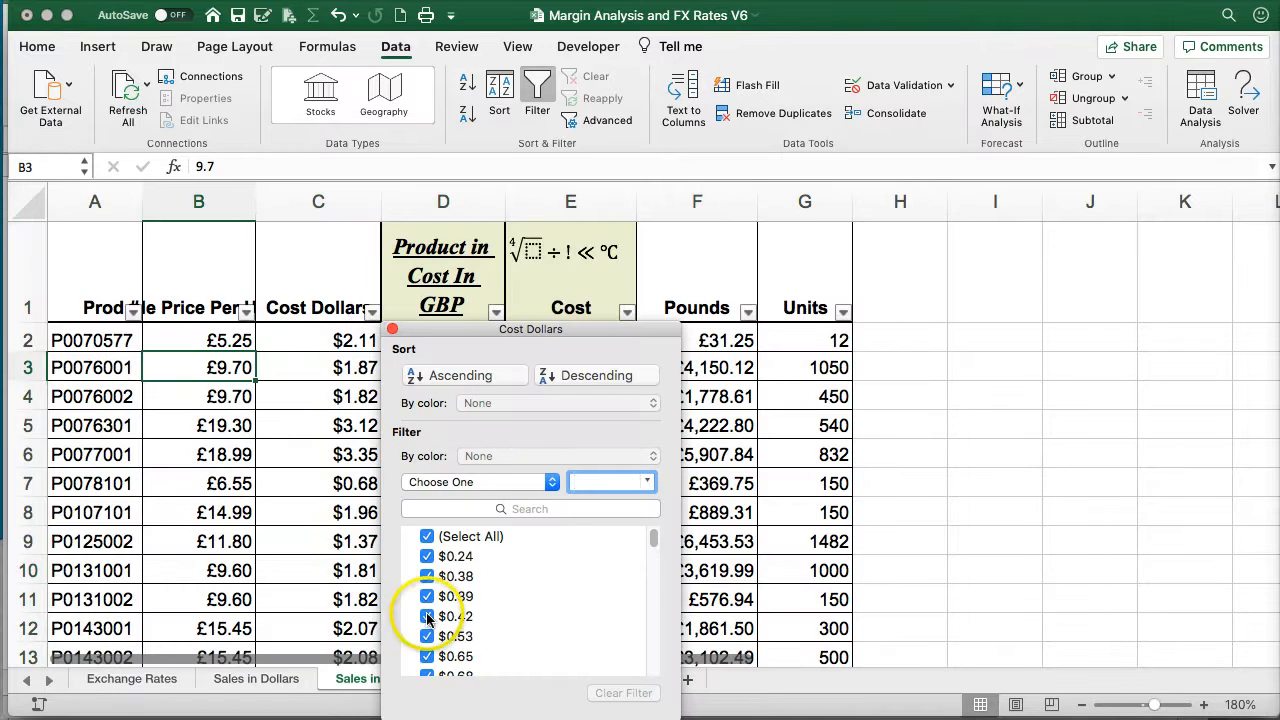
left_click(183, 344)
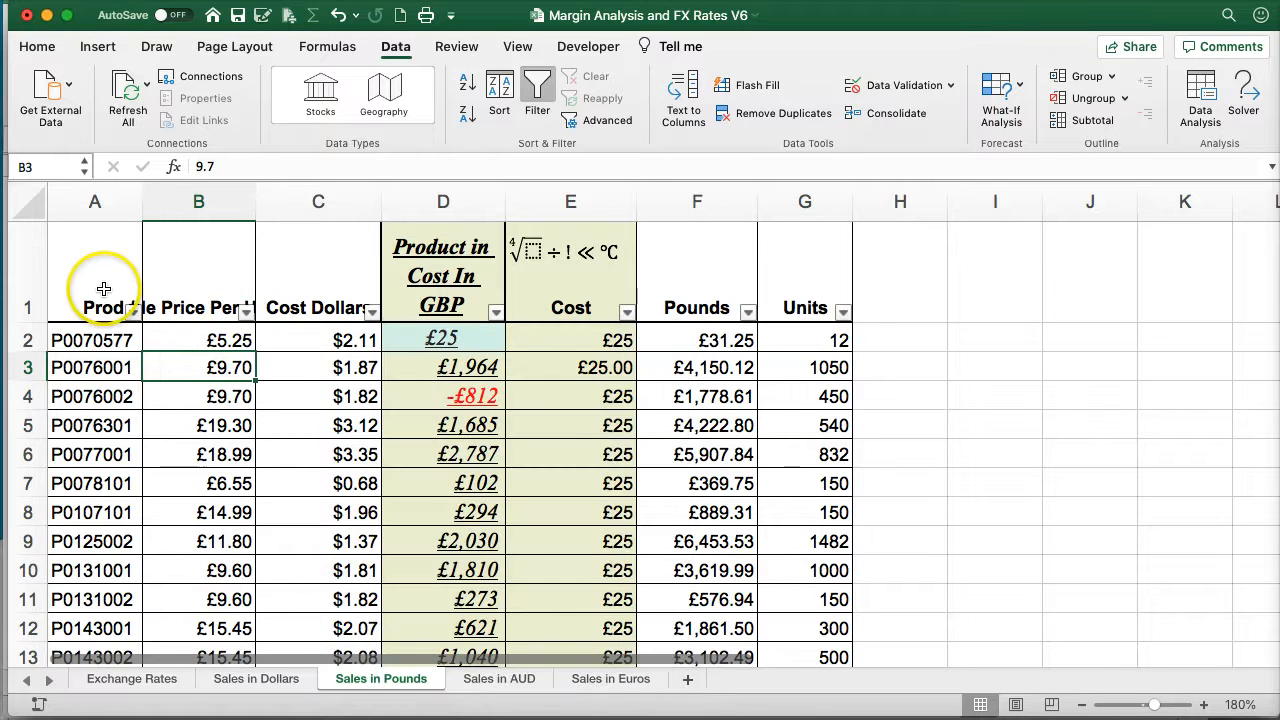
- Filter the Prod # column to P0070577, P0076001 and P0076002, and restore all products
left_click(104, 289)
left_click(133, 314)
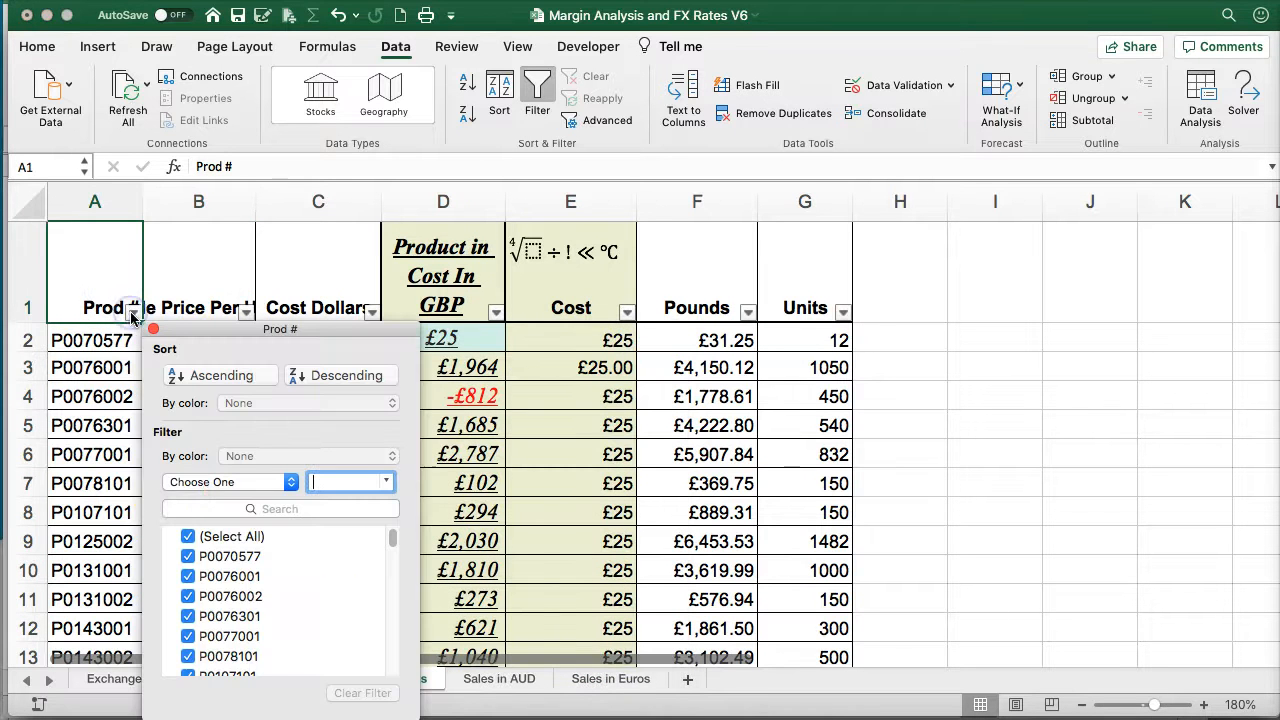
left_click(189, 537)
left_click(188, 556)
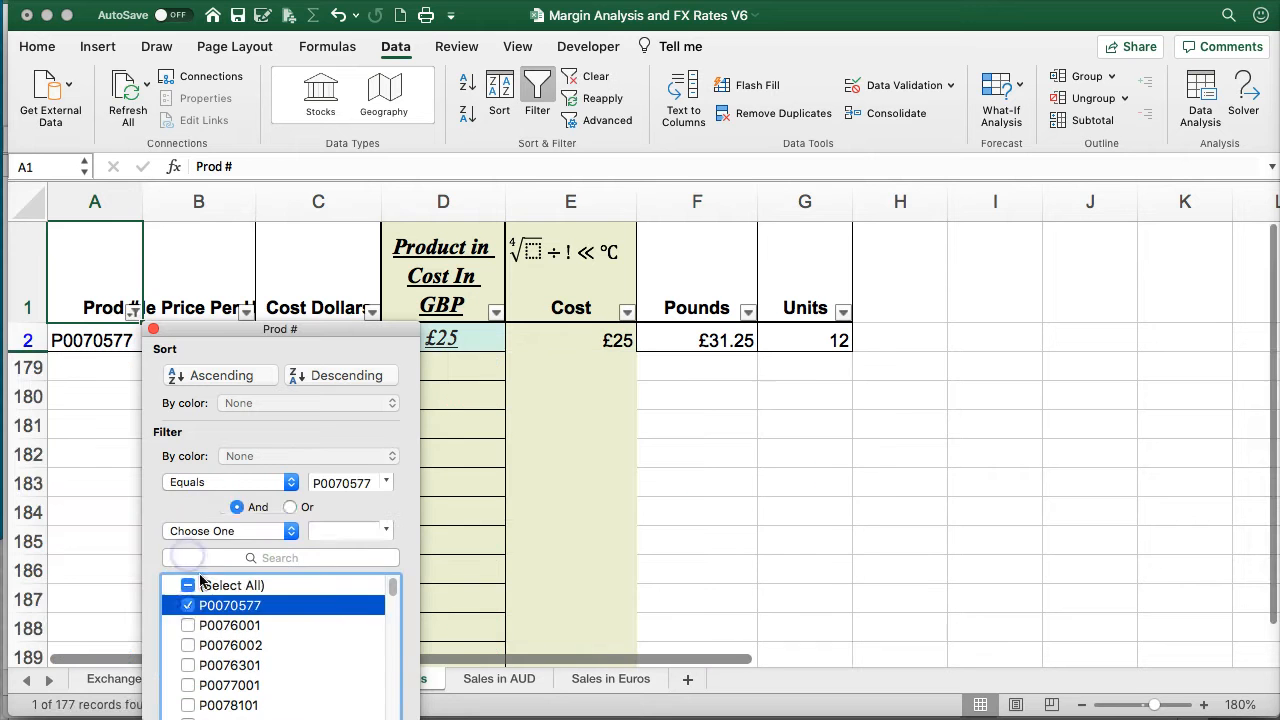
left_click(189, 627)
left_click(188, 603)
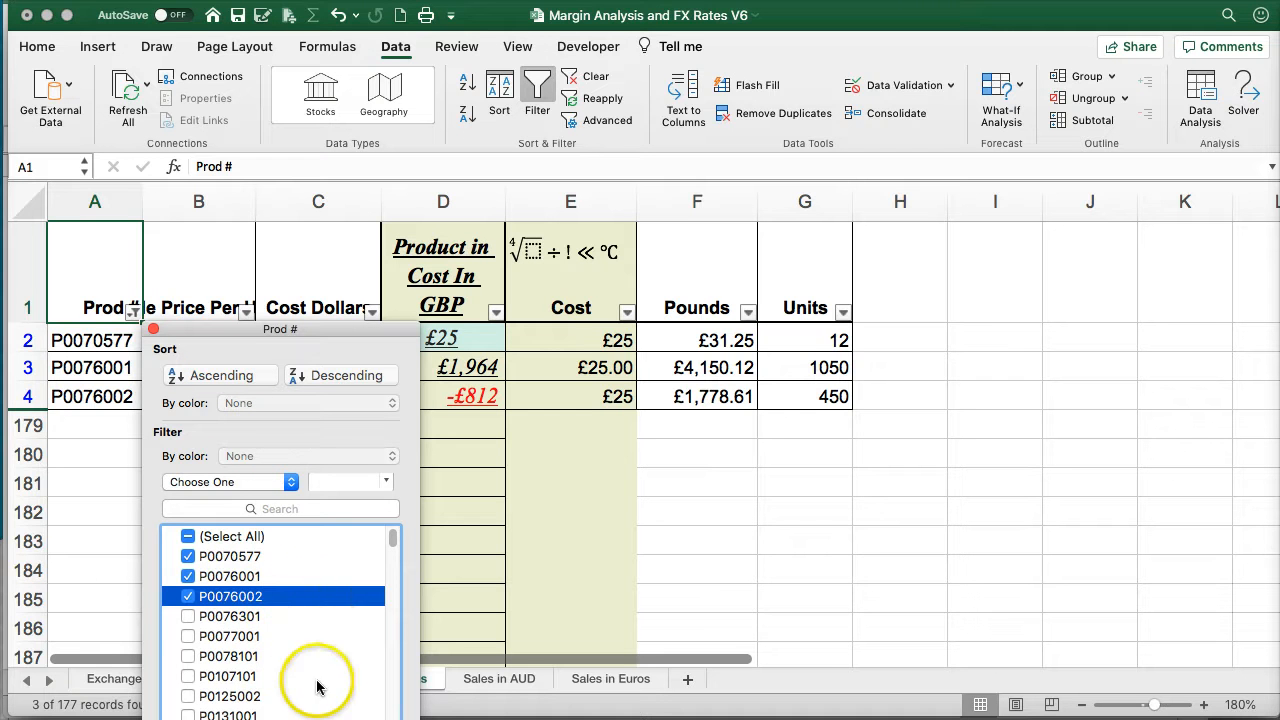
left_click(188, 536)
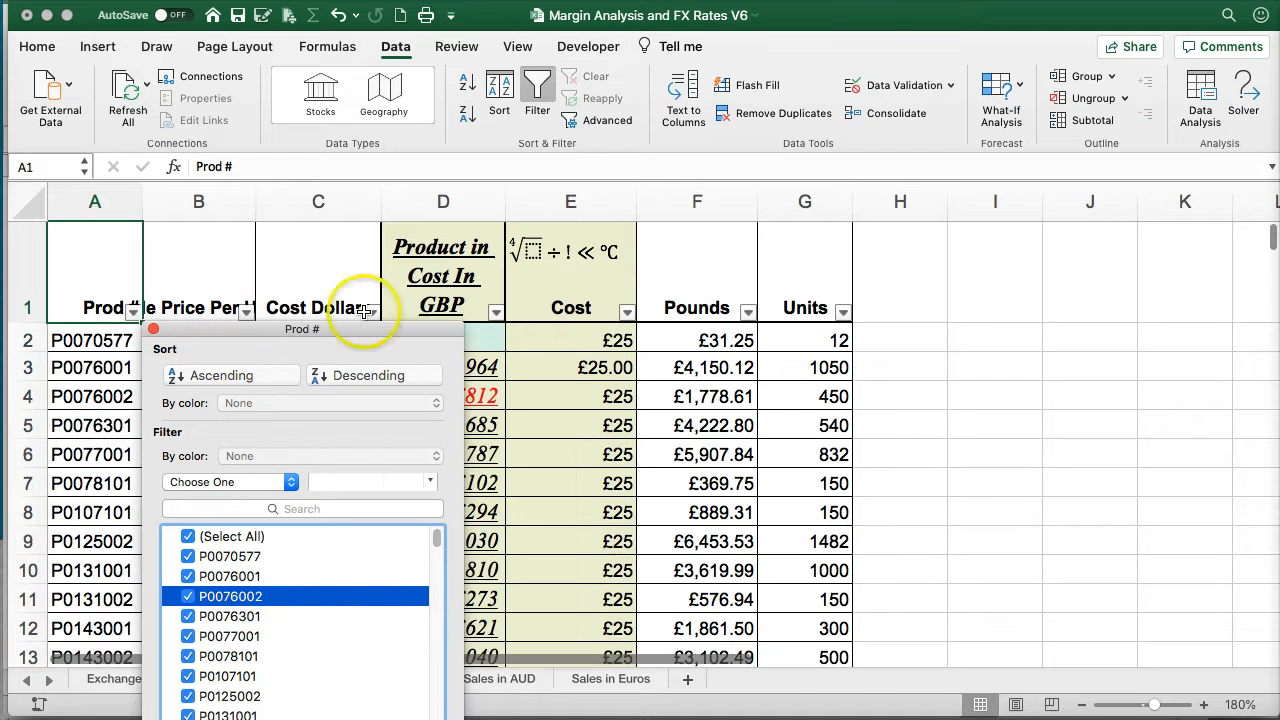
left_click(153, 330)
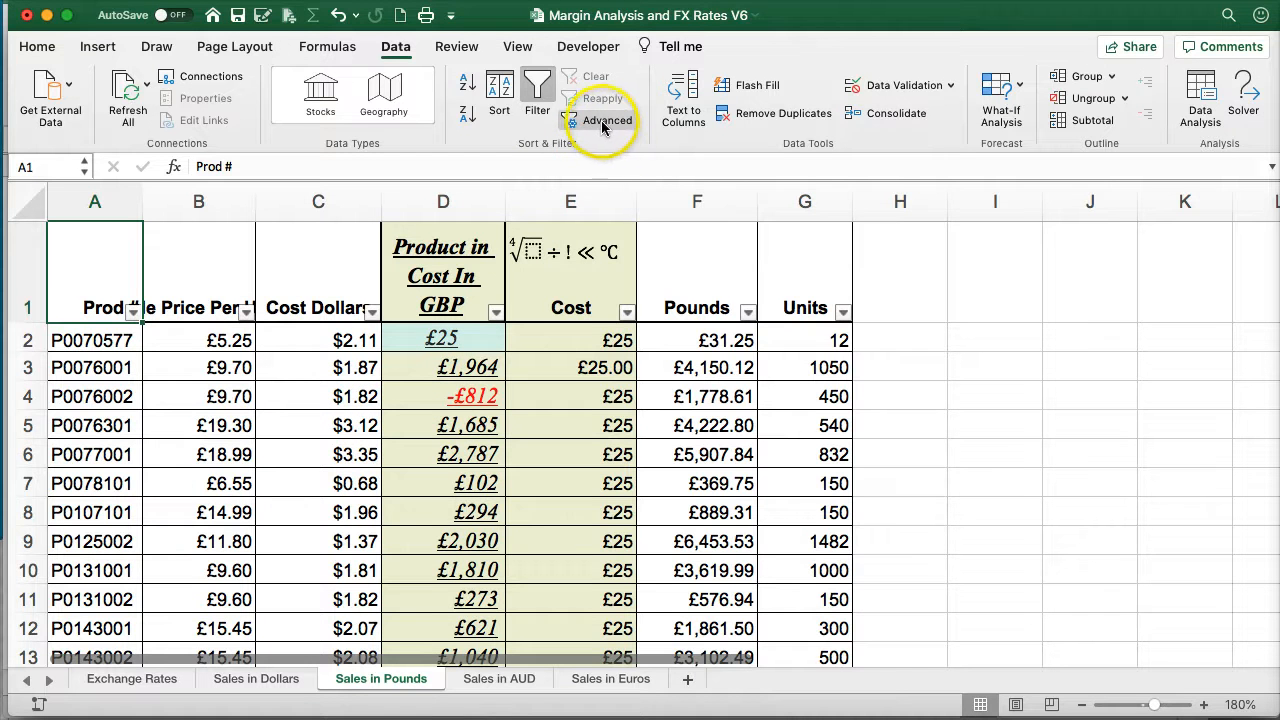
- Select the whole table and sort it by product number in descending order
left_click(118, 397)
key("super+a")
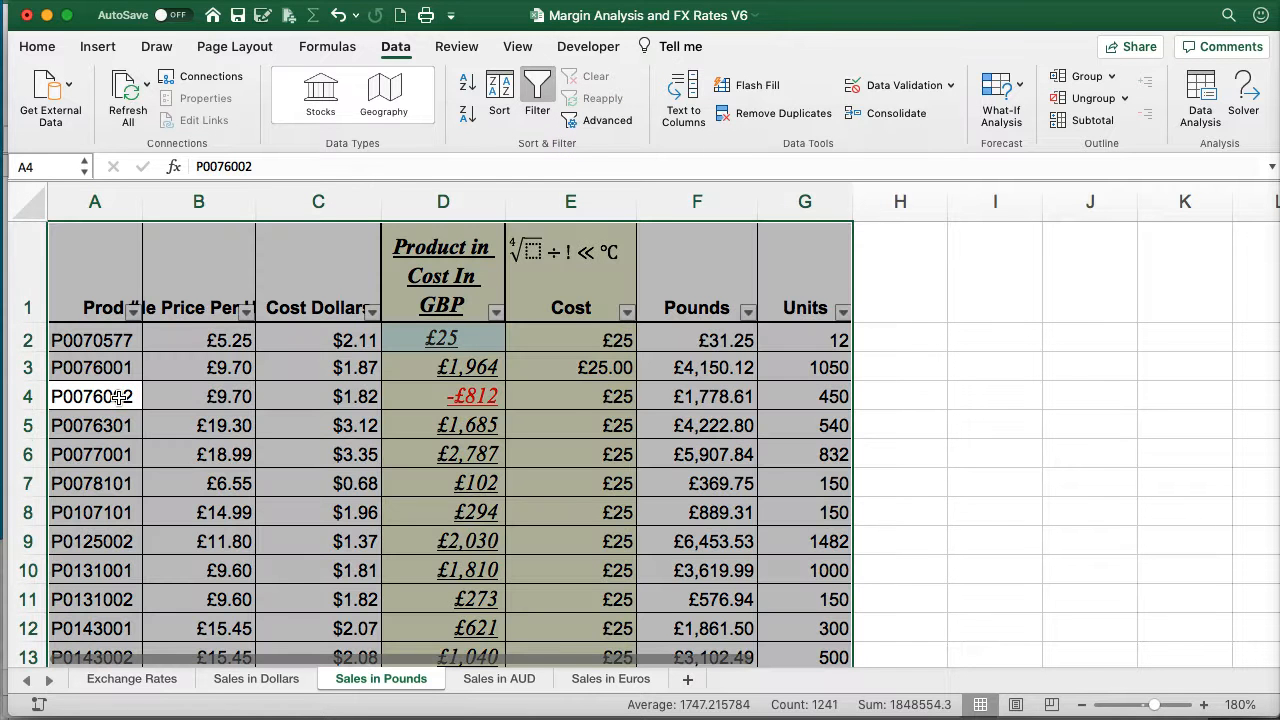
left_click(466, 113)
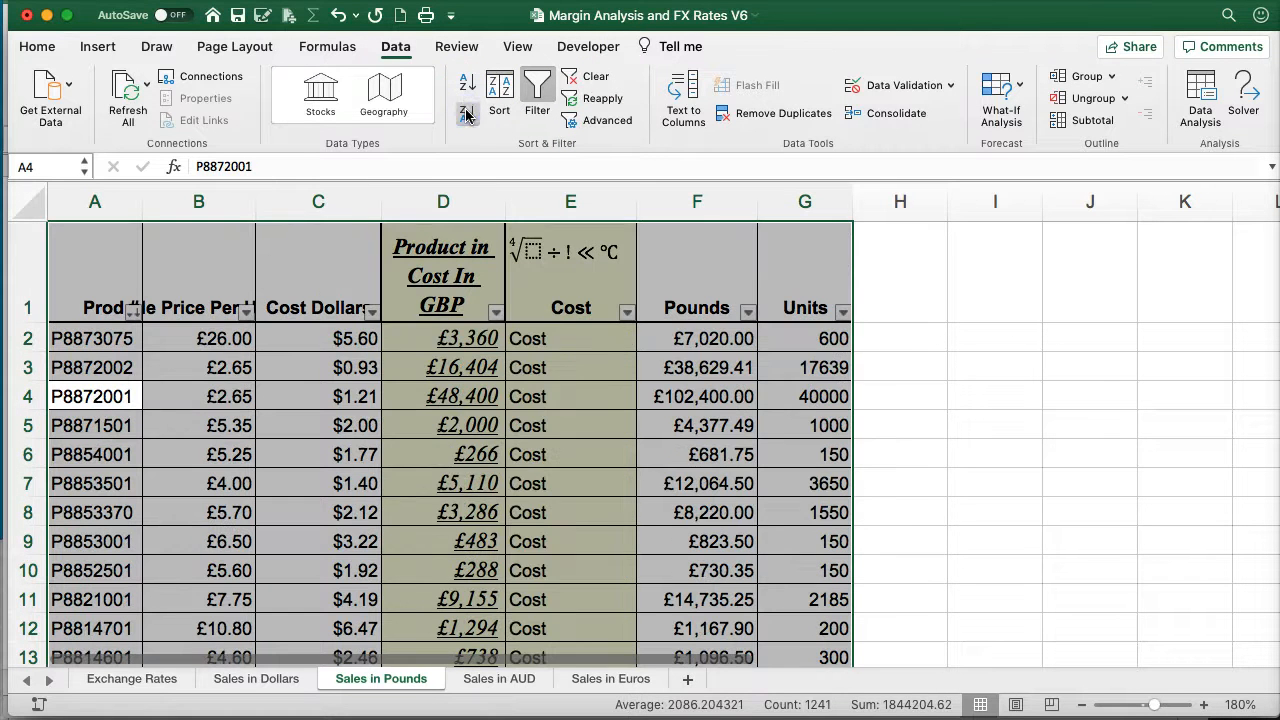
- Sort the whole table by product number in ascending order
left_click(466, 90)
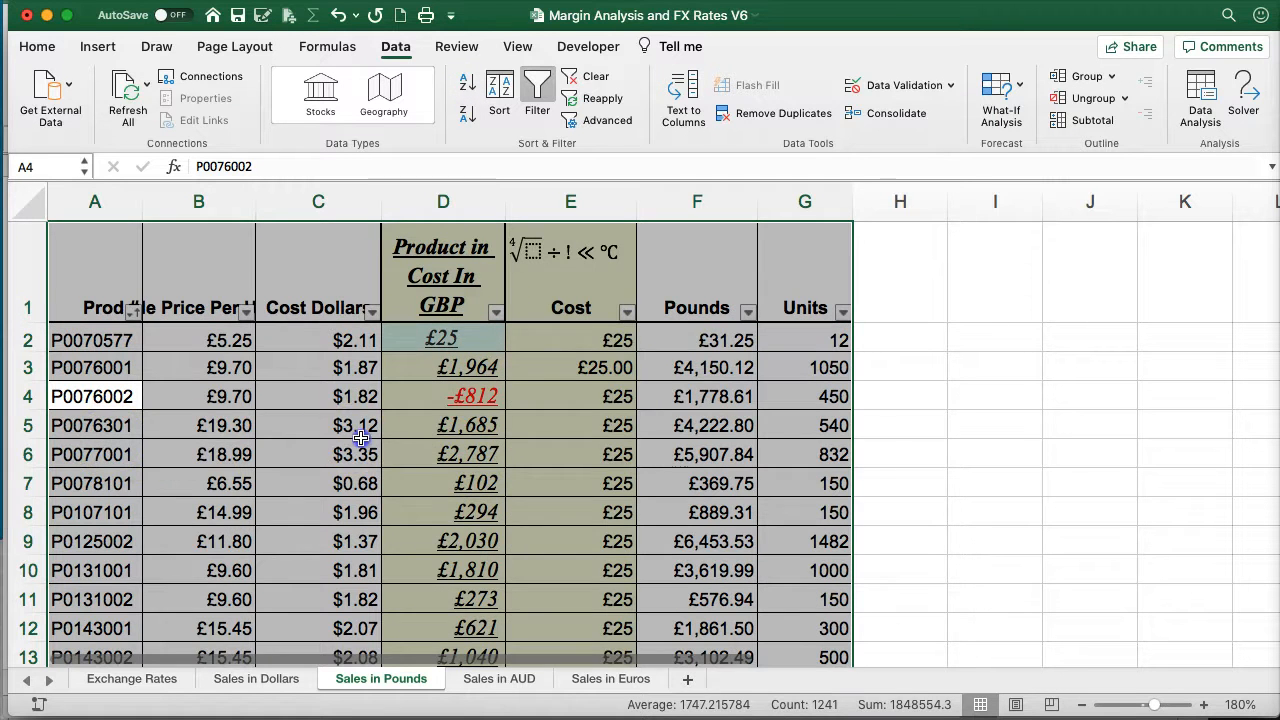
left_click_drag(361, 445, 361, 428)
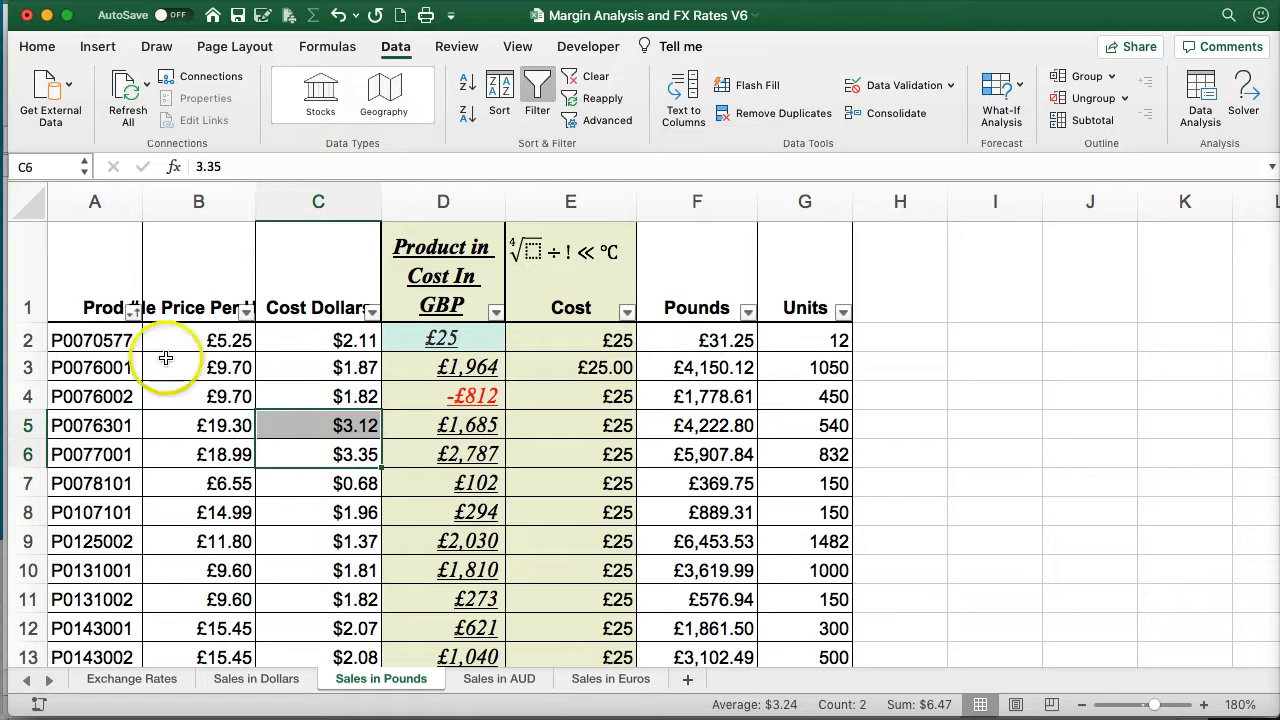
- Insert a blank column before the Sale Price Per Unit column
left_click(172, 207)
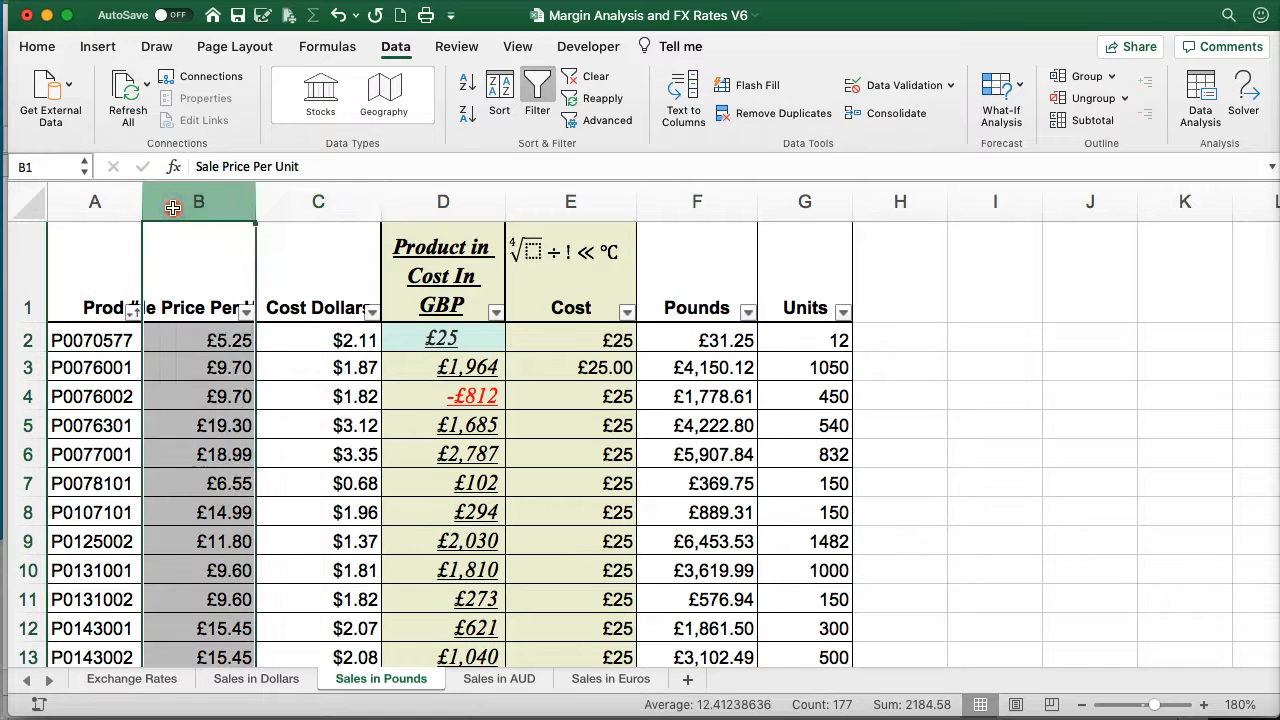
right_click(166, 201)
left_click(200, 298)
- Split the Prod # column with Text to Columns at a fixed-width break after the first character, replacing the adjacent column's data
left_click(95, 203)
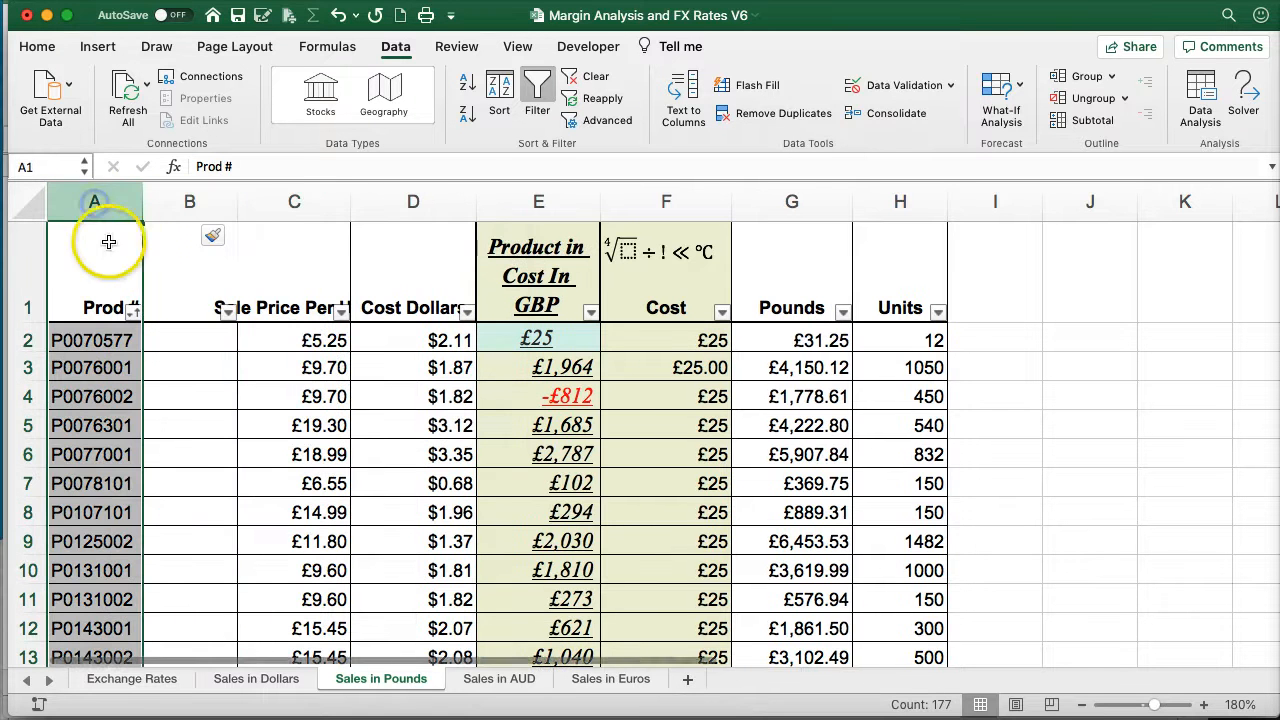
left_click(686, 86)
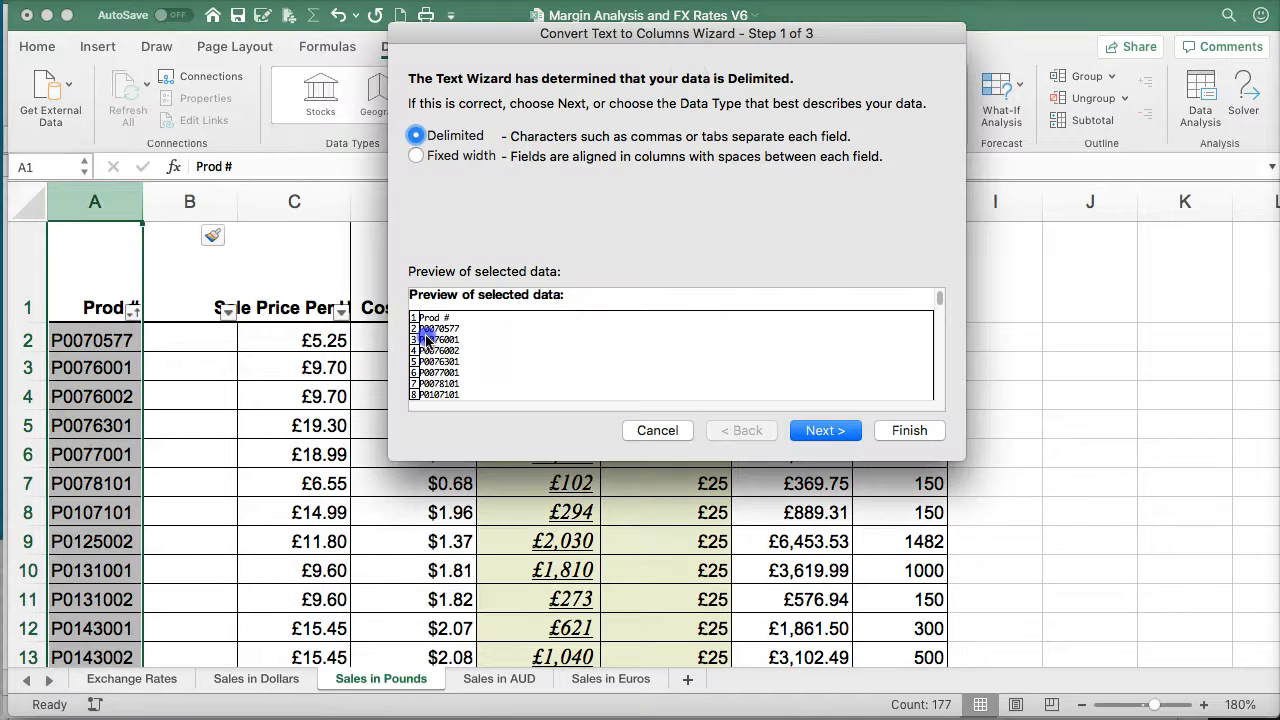
left_click(823, 430)
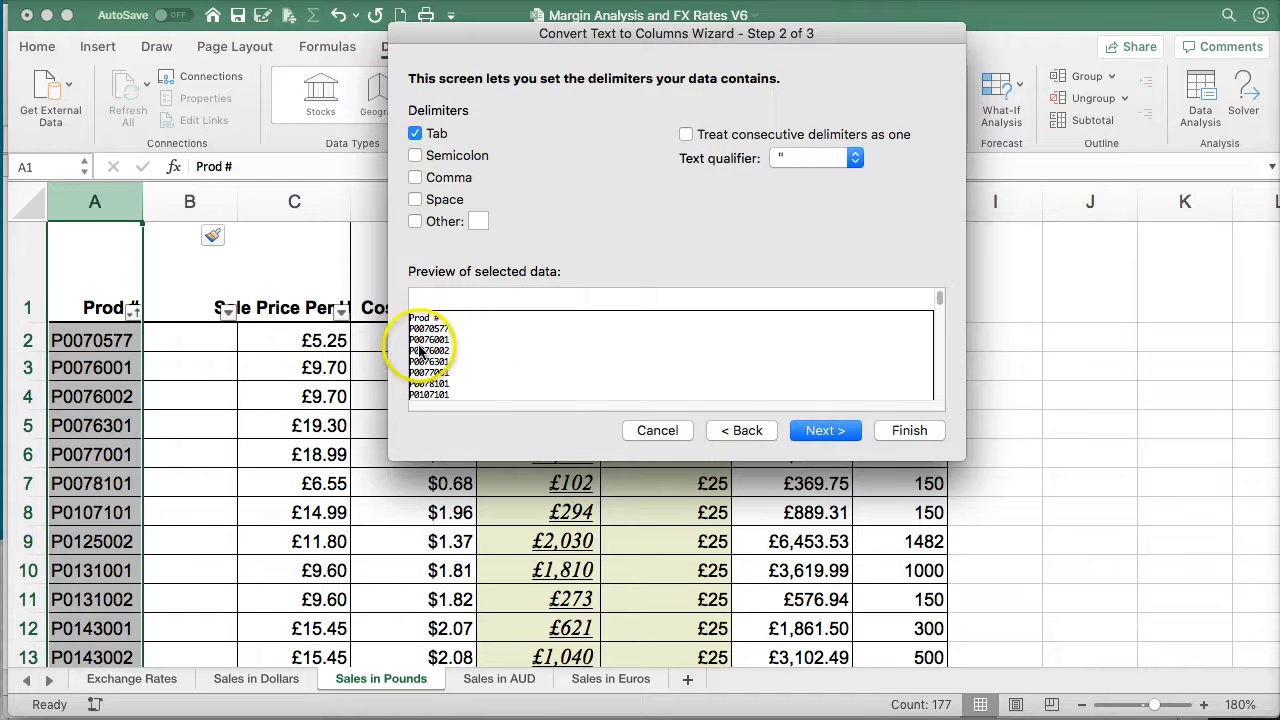
left_click(740, 430)
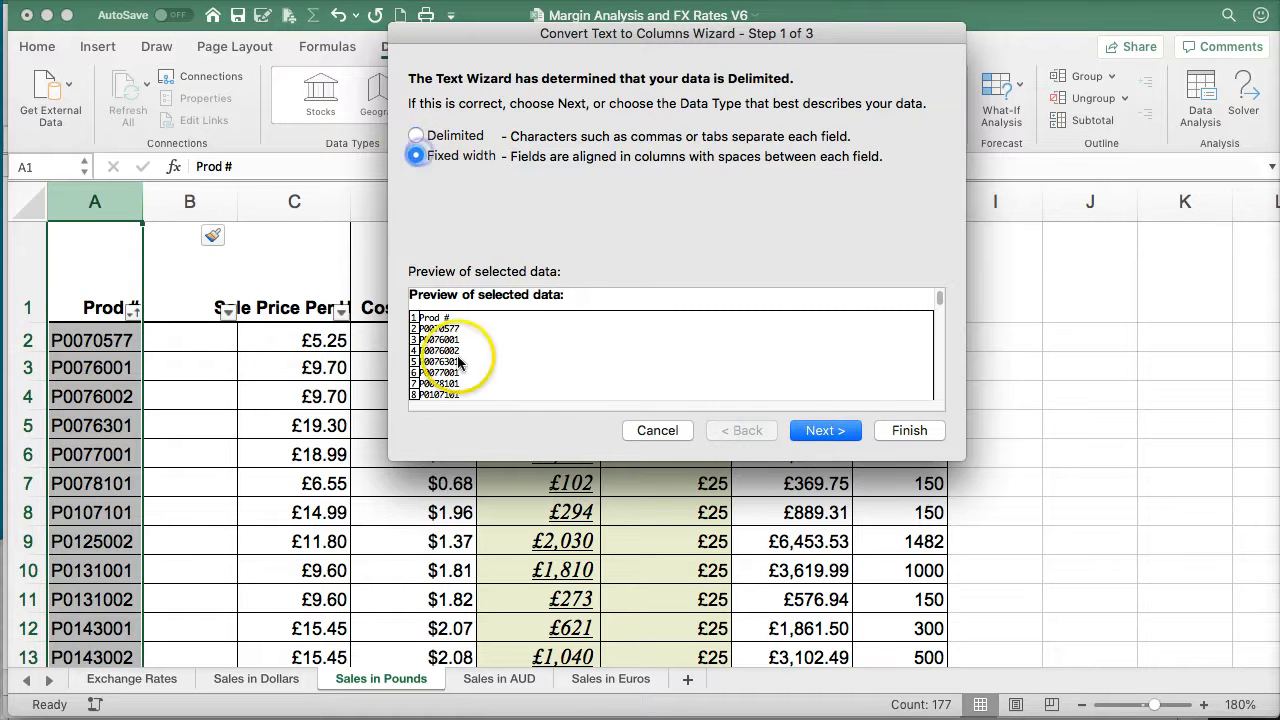
left_click(825, 430)
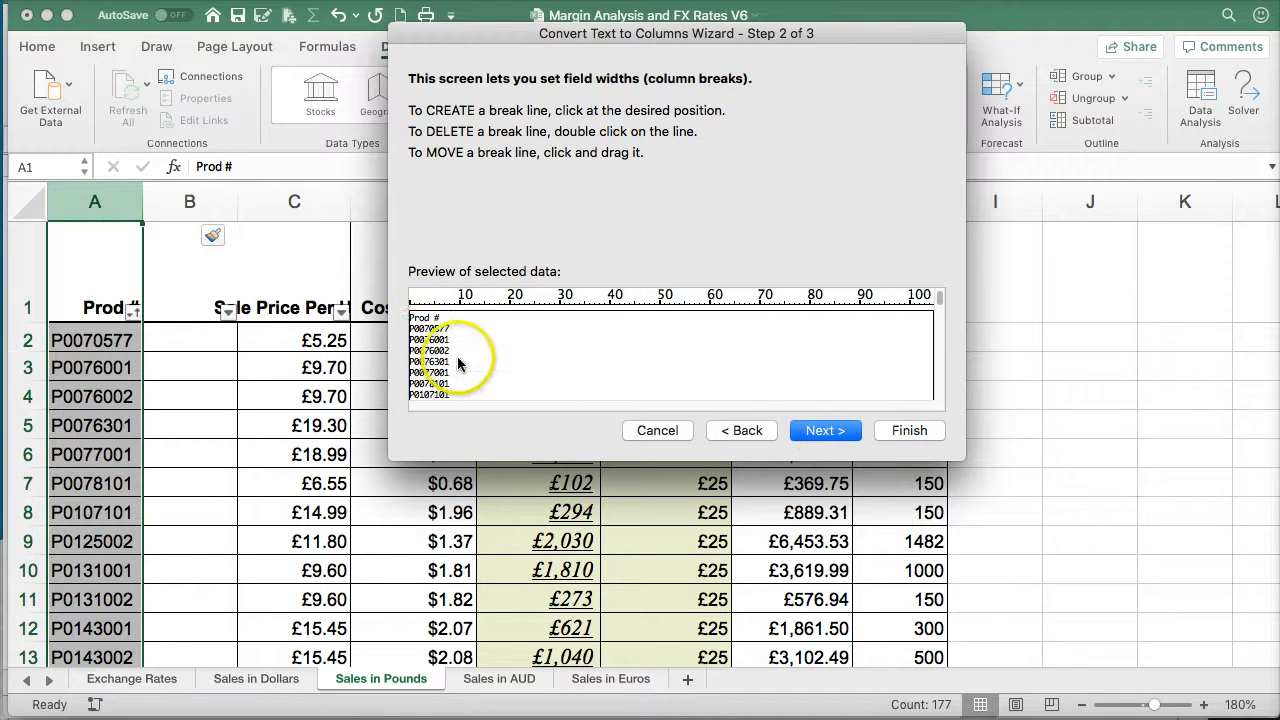
left_click(826, 430)
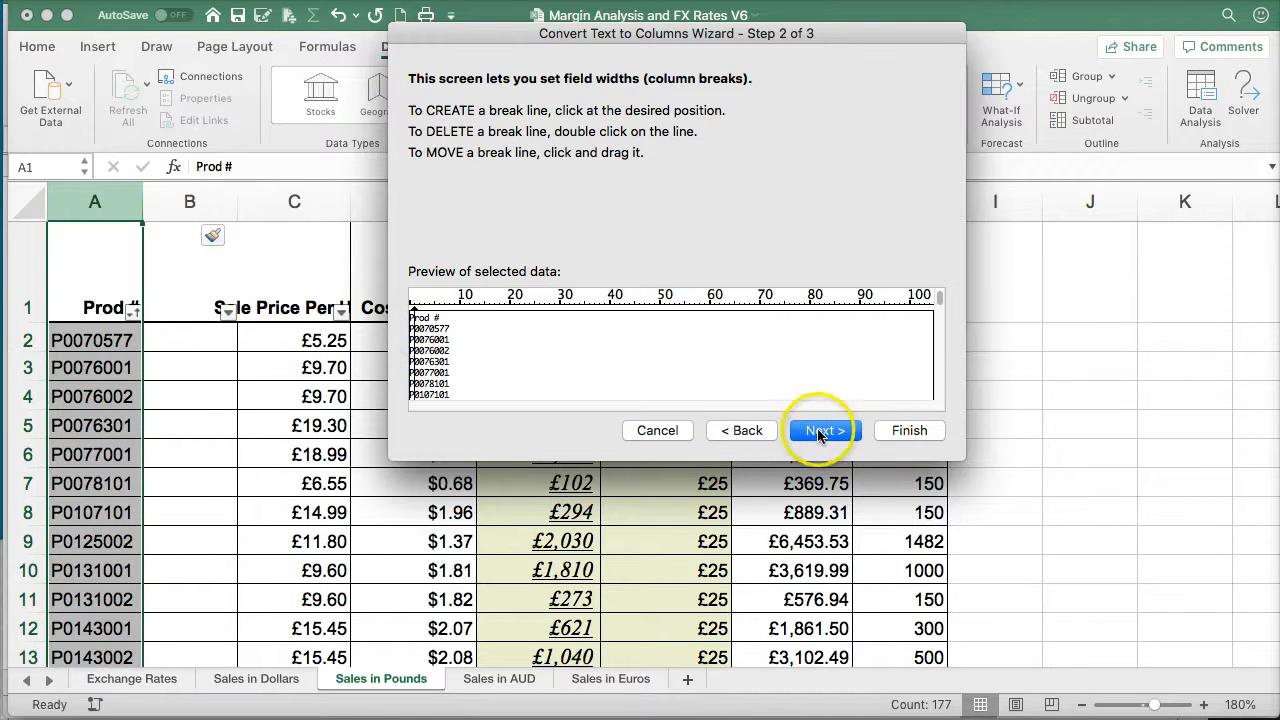
left_click(895, 437)
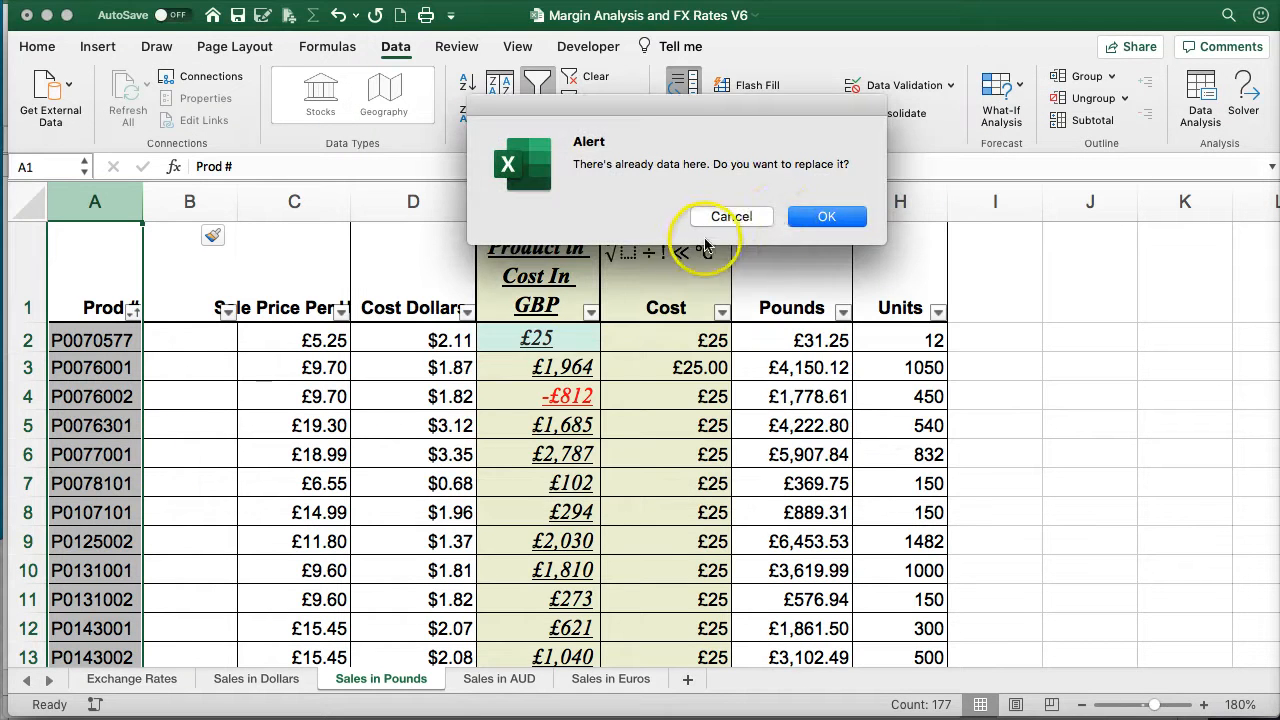
left_click(826, 217)
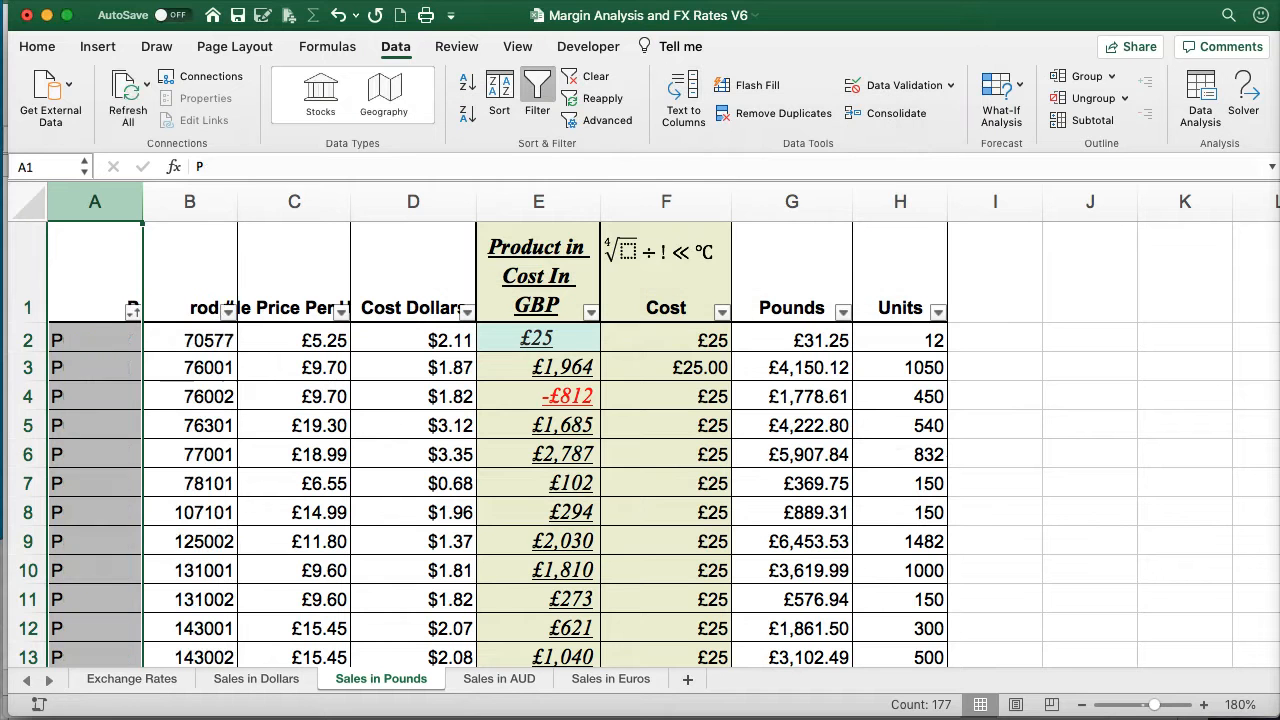
left_click(84, 343)
left_click(178, 340)
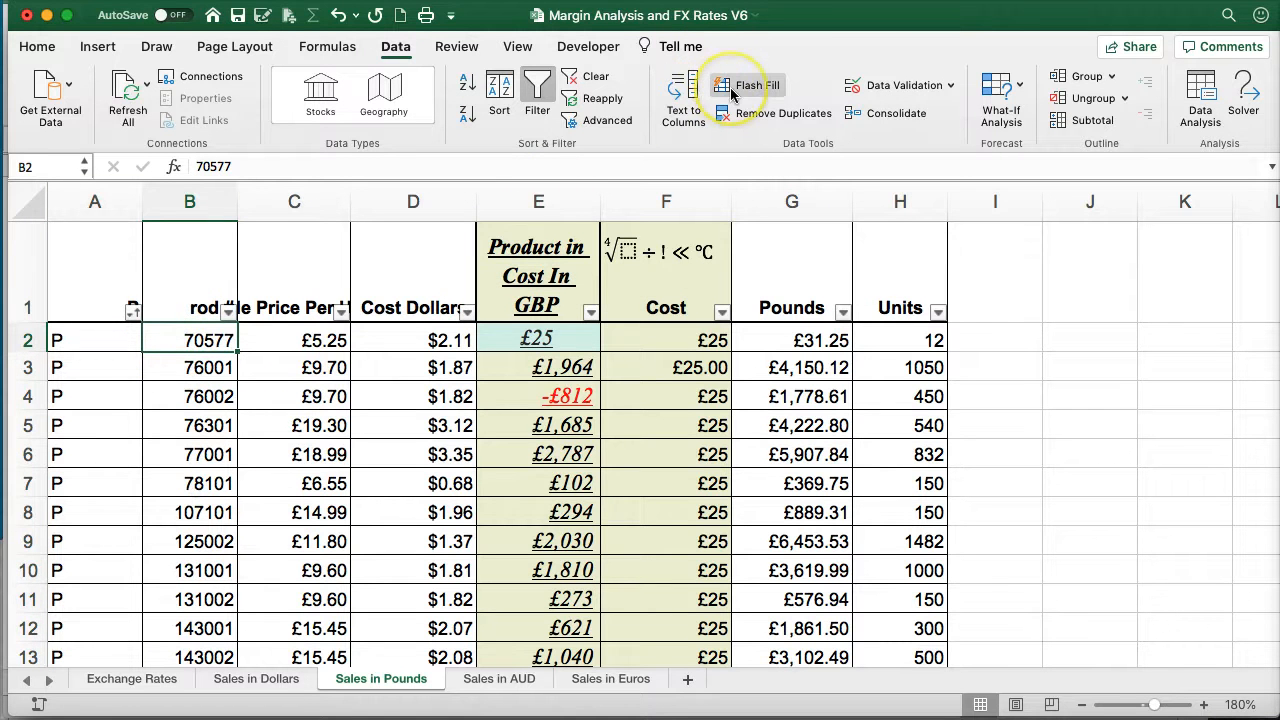
- Enter a formula in cell I2 that multiplies Units (H2) by Pounds (G2)
left_click(961, 332)
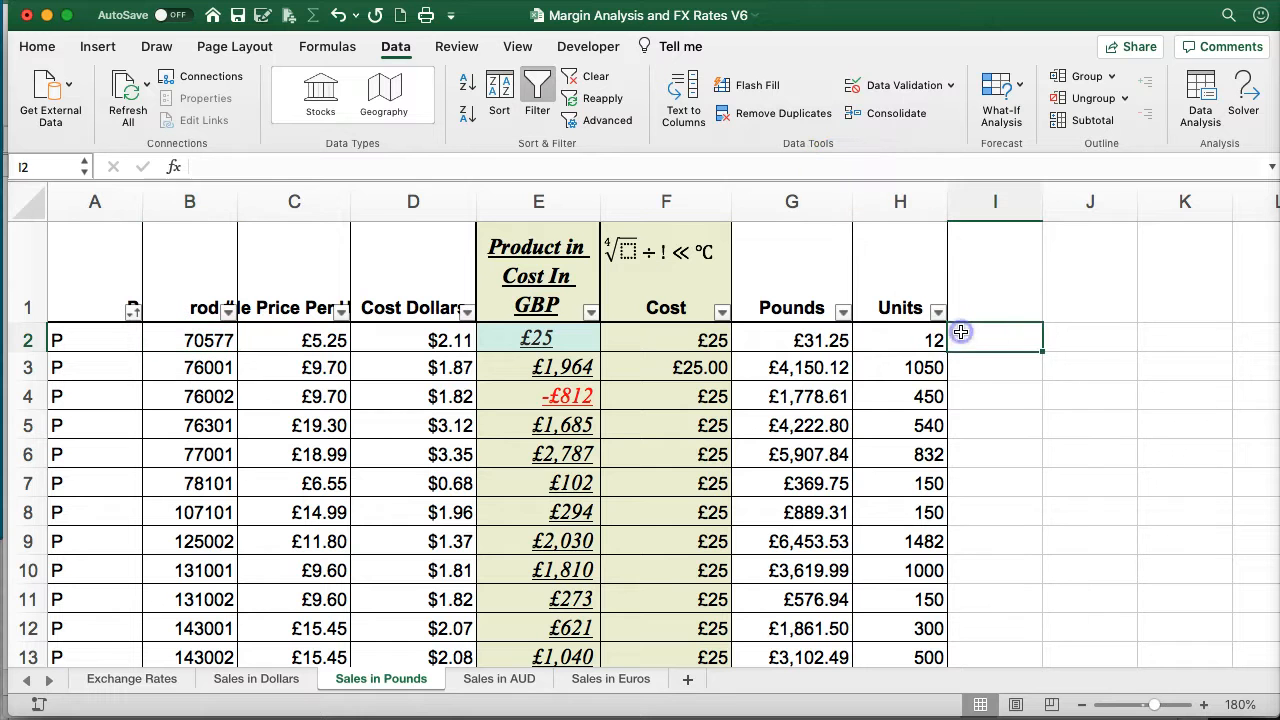
type("+")
left_click(928, 342)
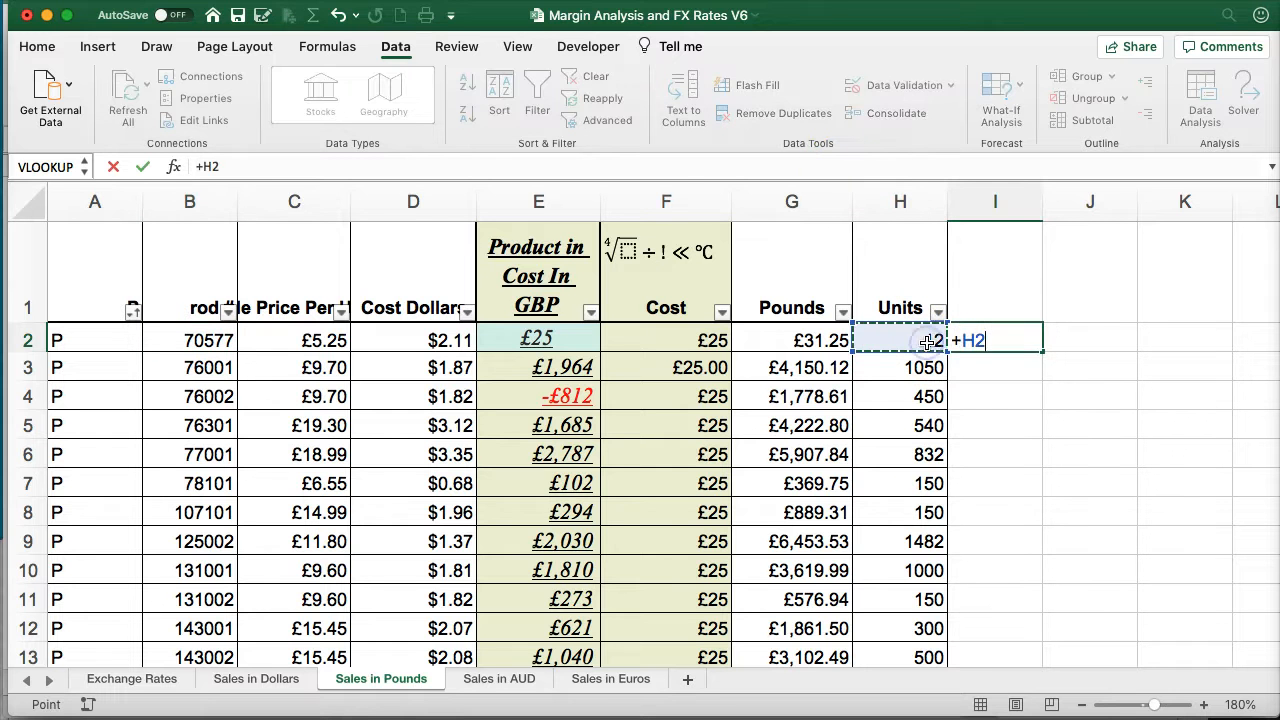
type("*")
left_click(840, 345)
key("Return")
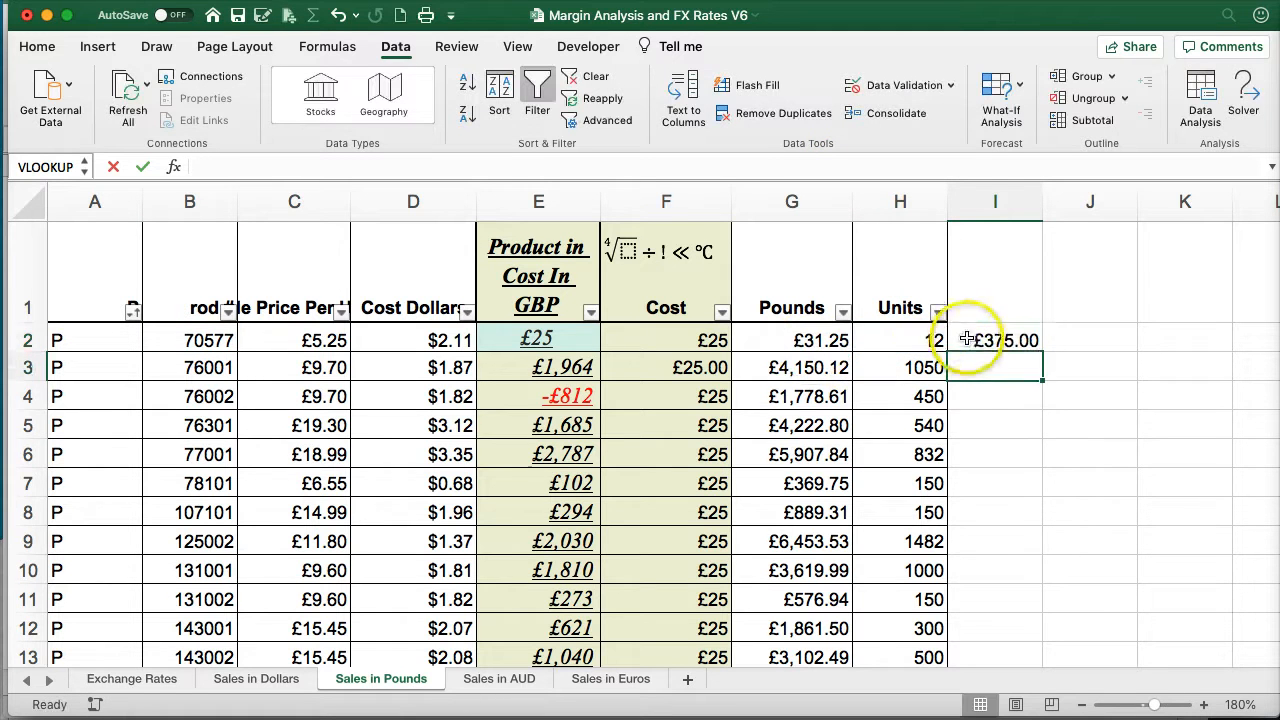
- Try to fill column I from cell I3 with Flash Fill
left_click(960, 338)
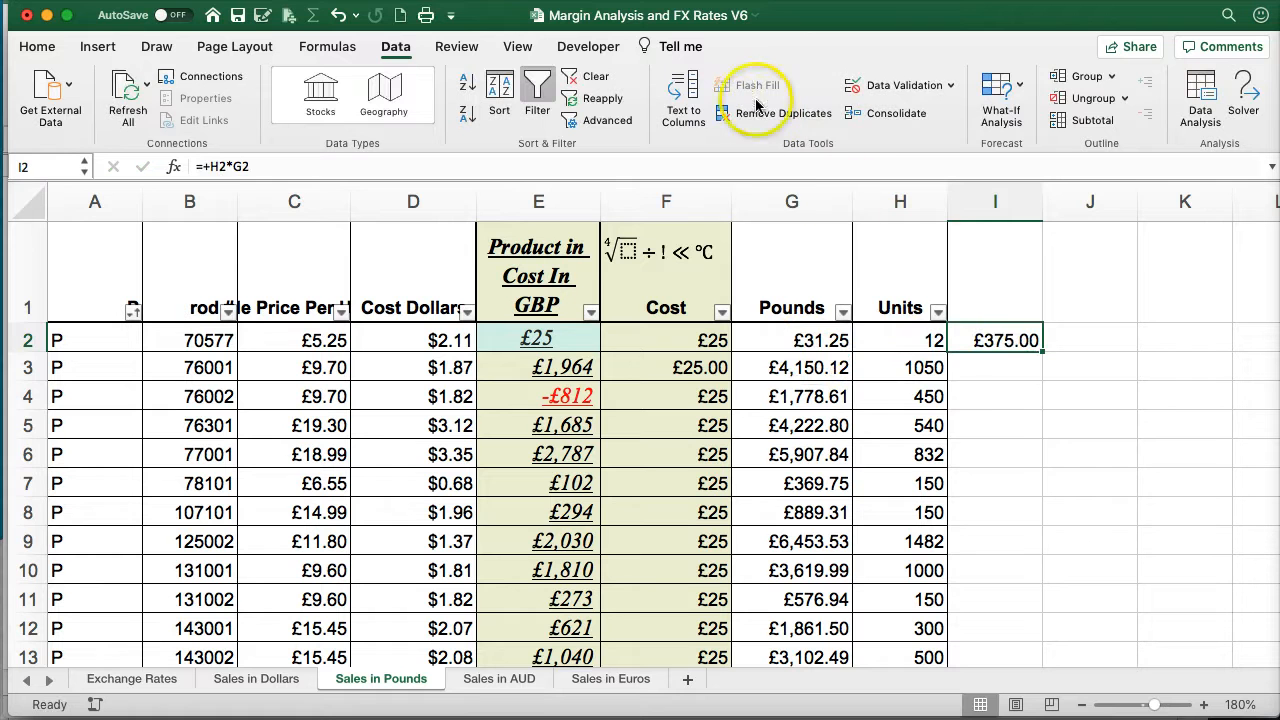
left_click(980, 367)
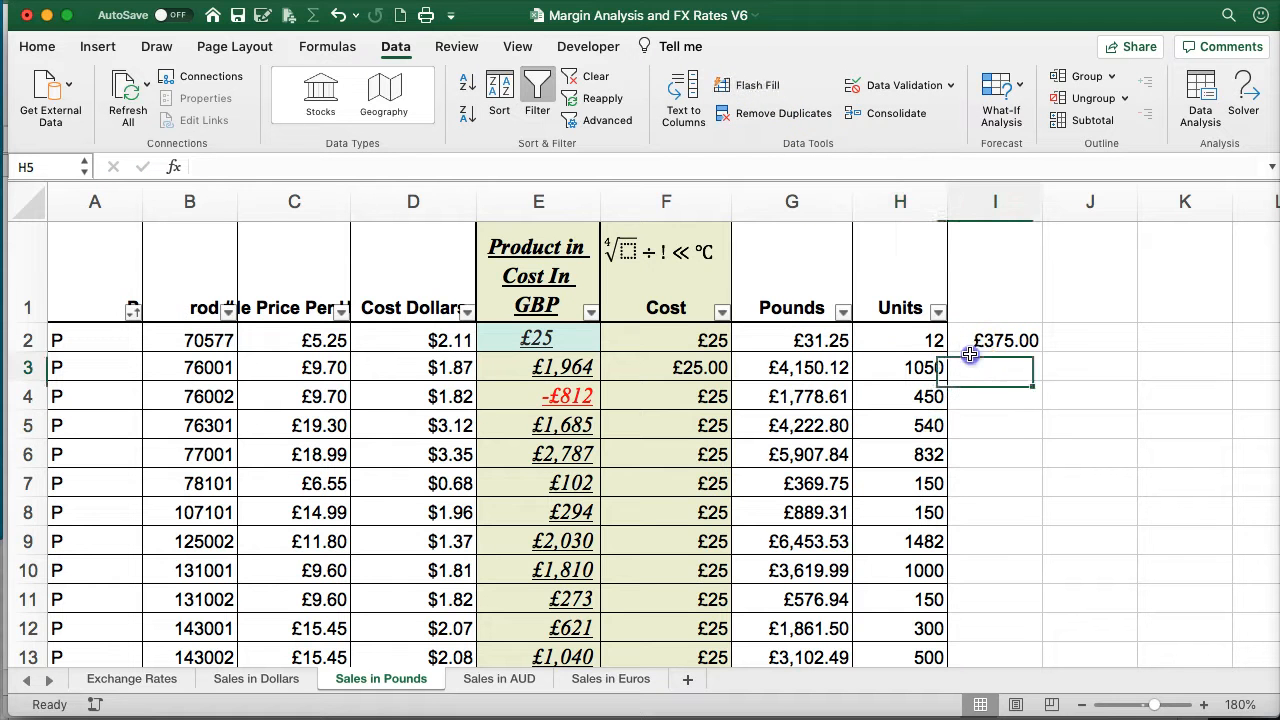
left_click(755, 86)
left_click(826, 265)
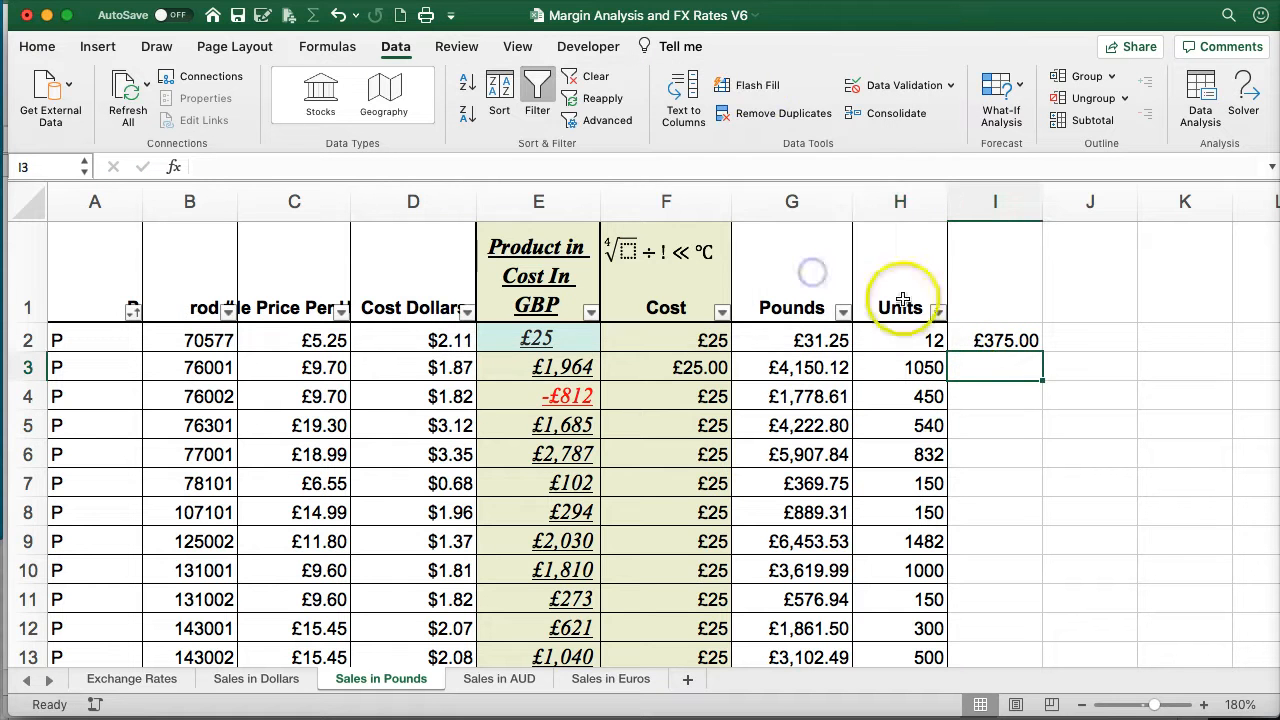
- Fill the I2 formula down column I to the table's last row and autofit the column width
left_click(968, 338)
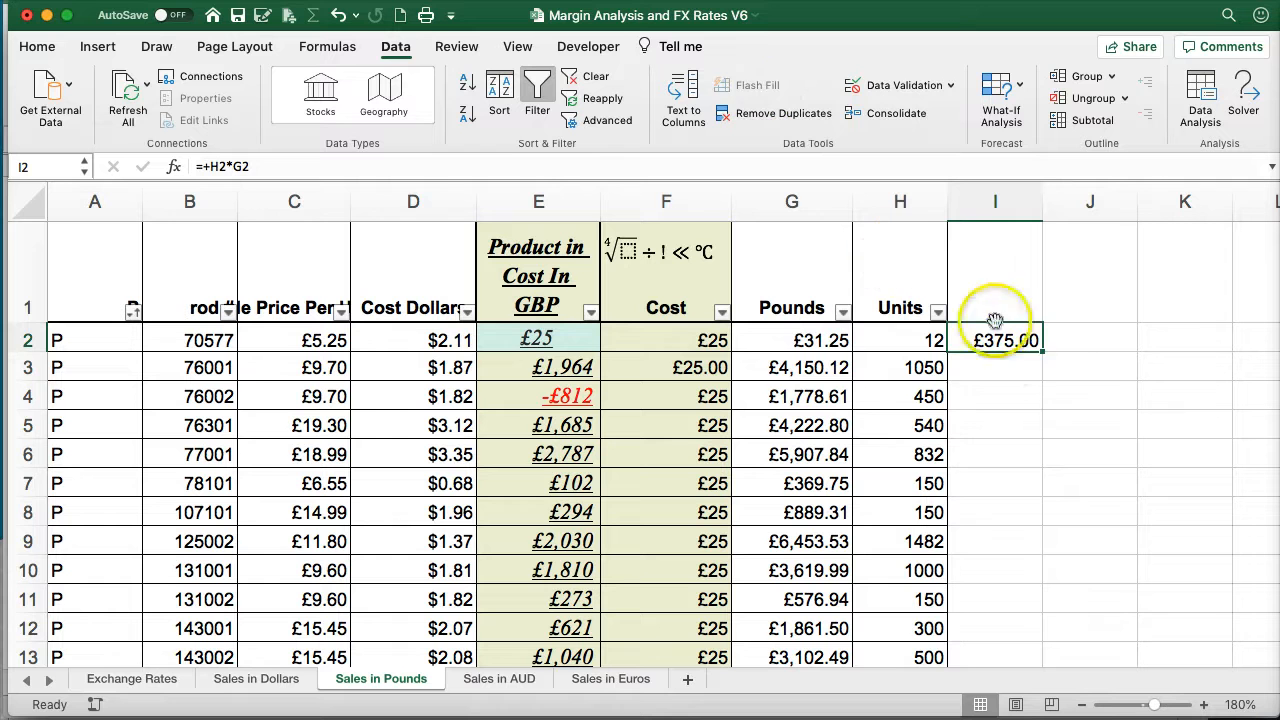
left_click(1037, 446)
left_click(1030, 343)
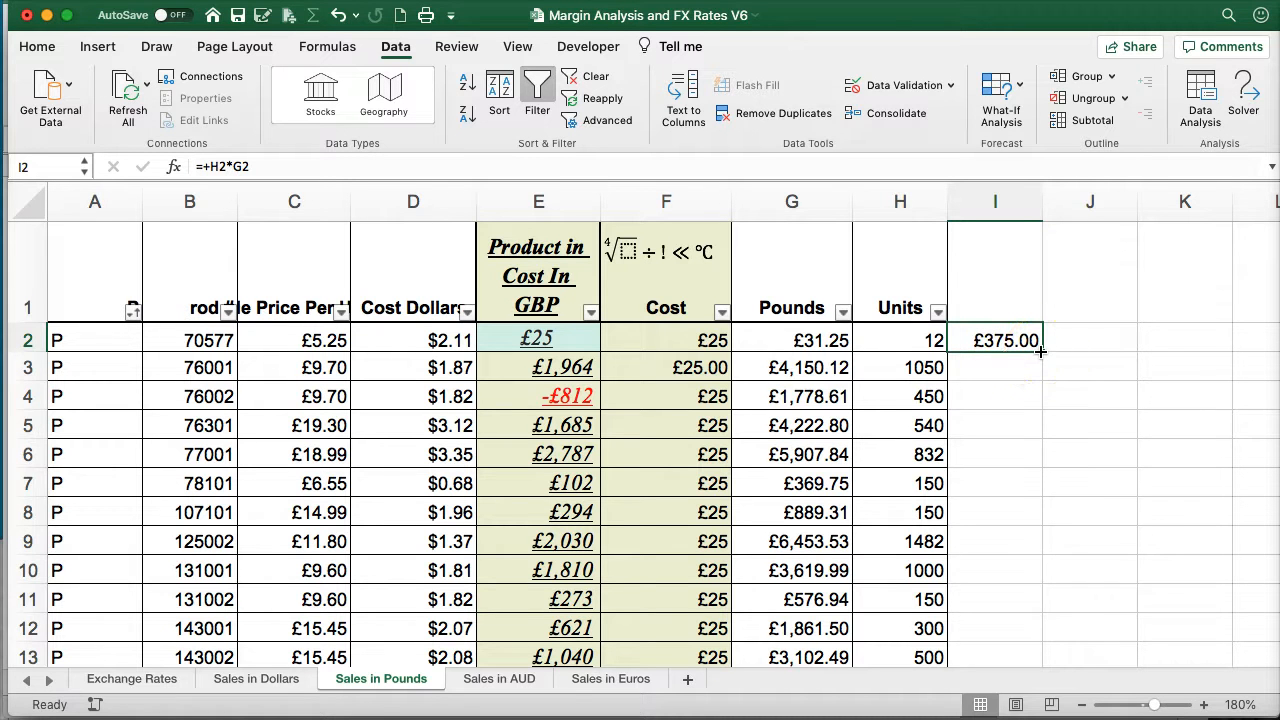
double_click(1040, 351)
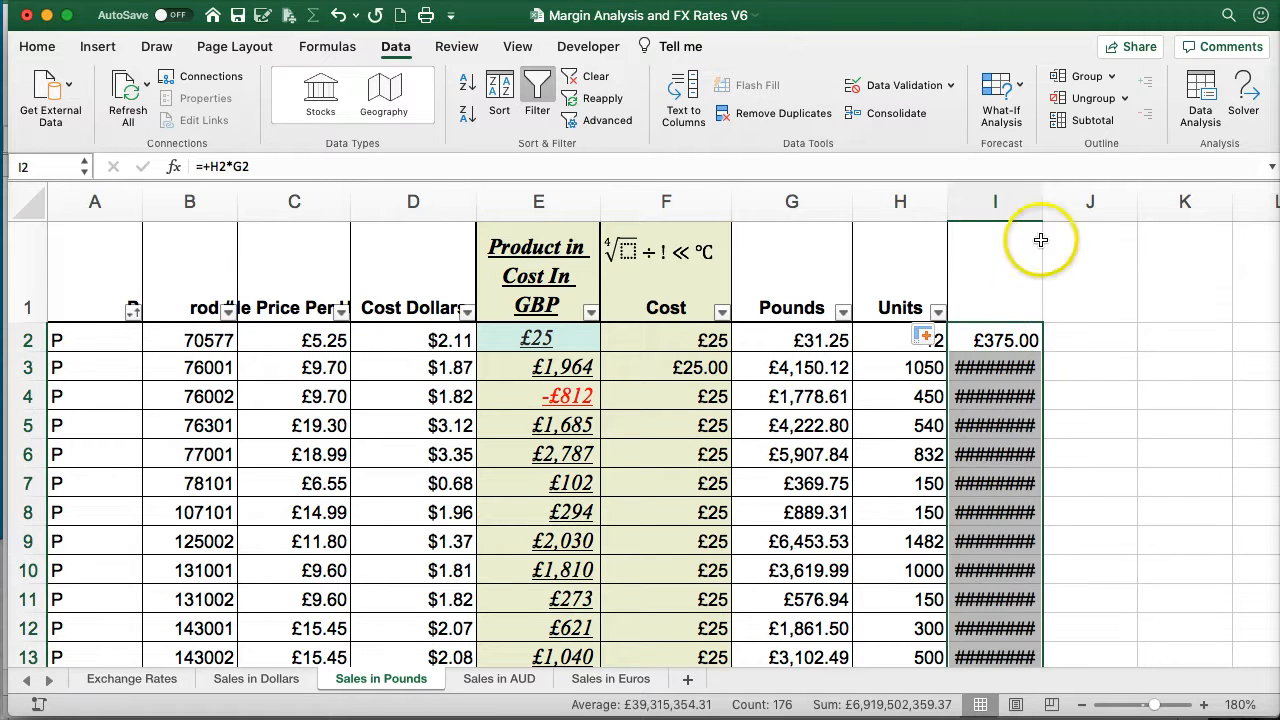
double_click(1044, 196)
left_click(1014, 263)
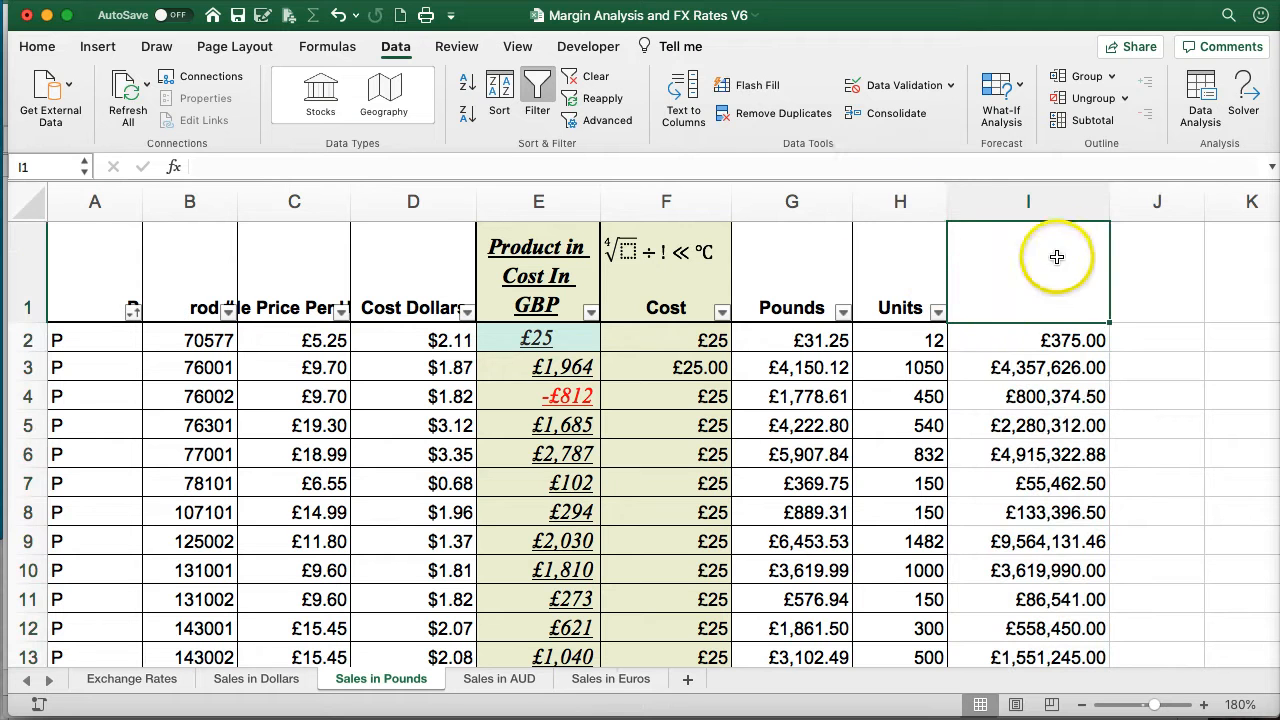
- View the Data Validation and What-If Analysis options without applying any
left_click(949, 88)
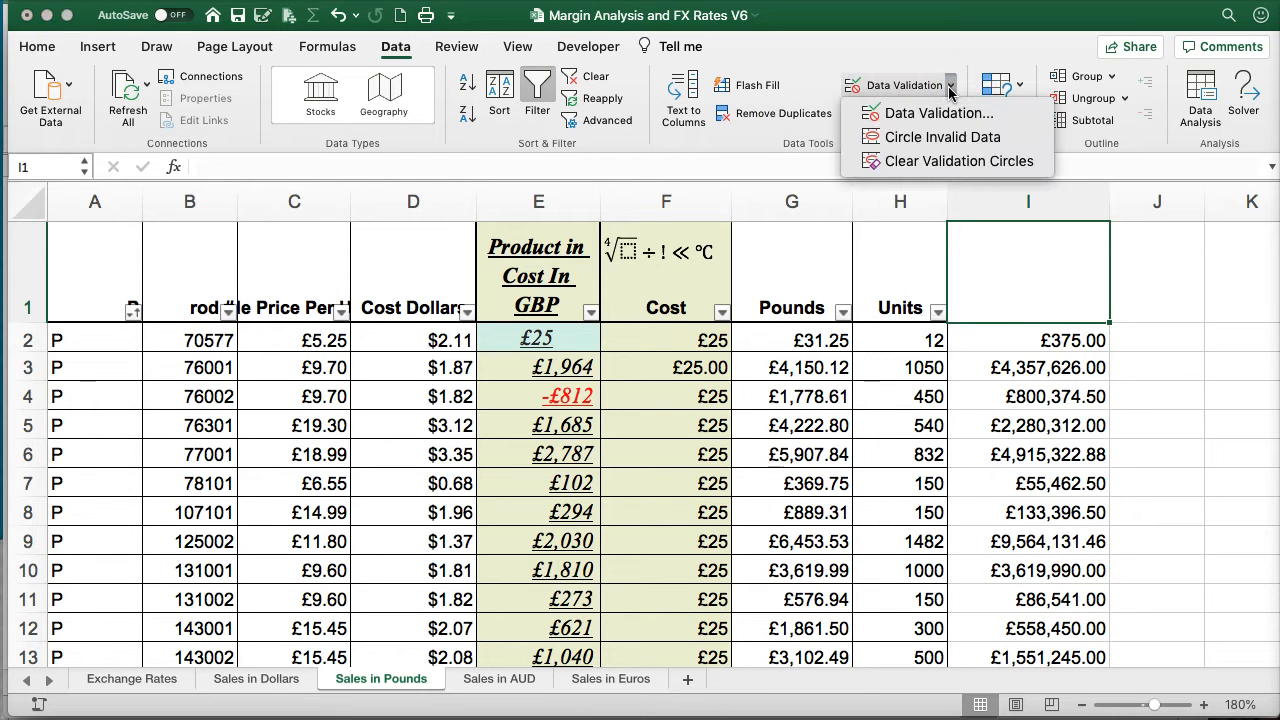
left_click(810, 58)
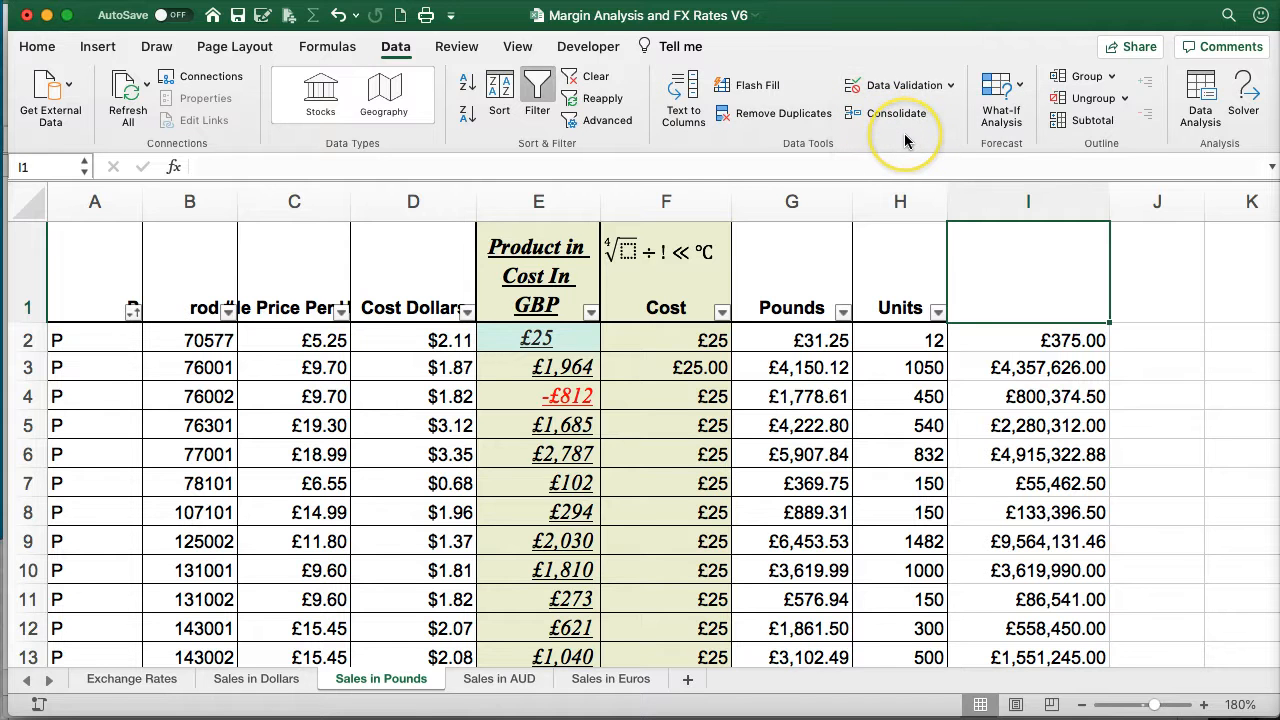
left_click(1021, 88)
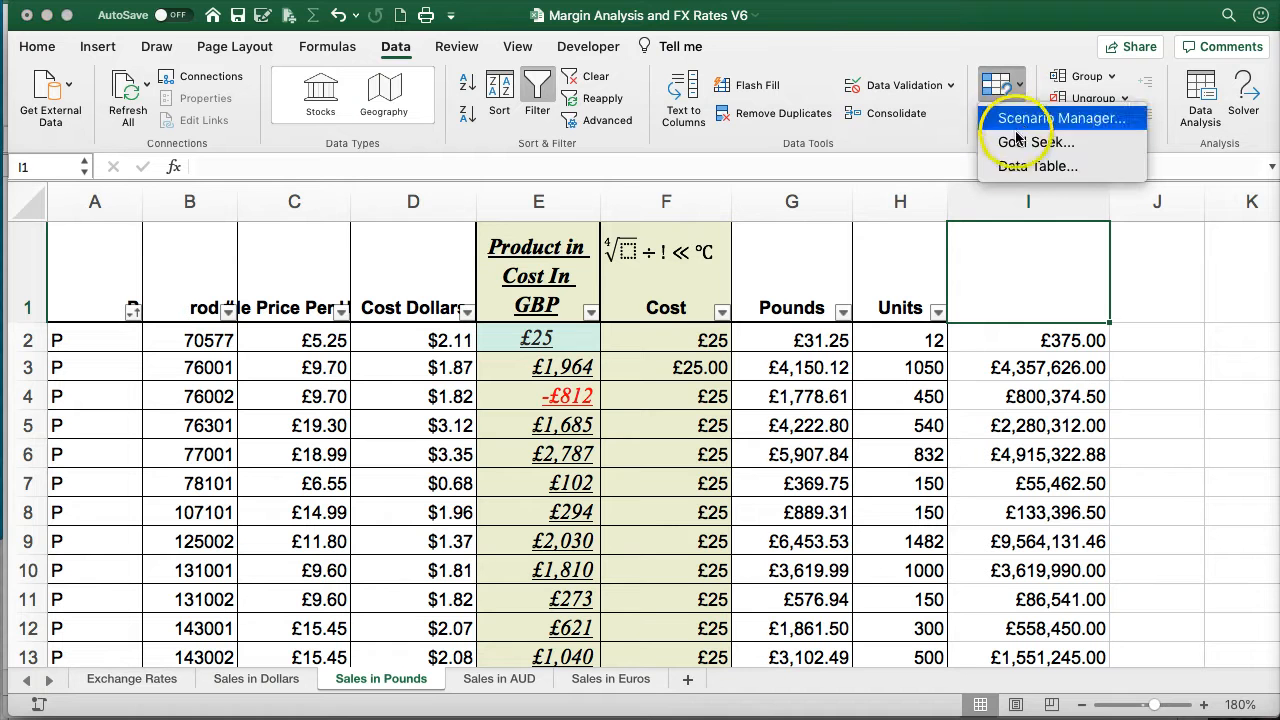
left_click(1021, 121)
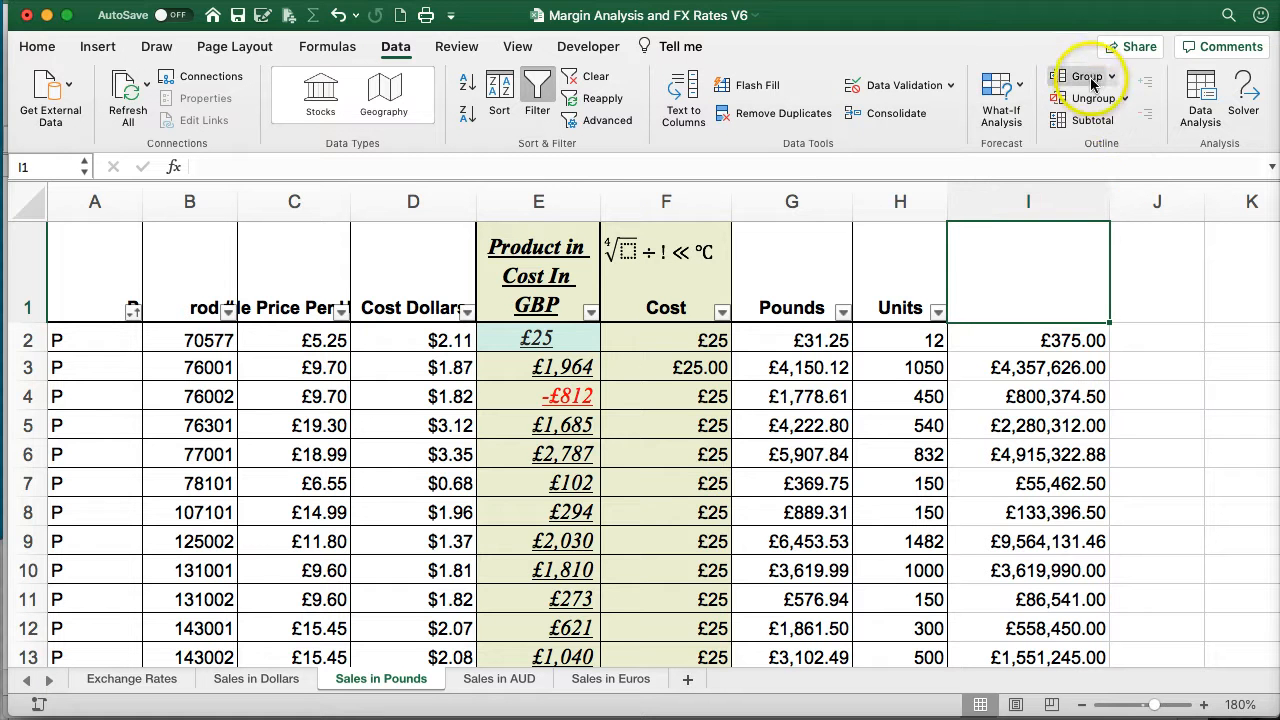
- Group rows 2 to 10 and collapse the group
left_click_drag(32, 340, 36, 568)
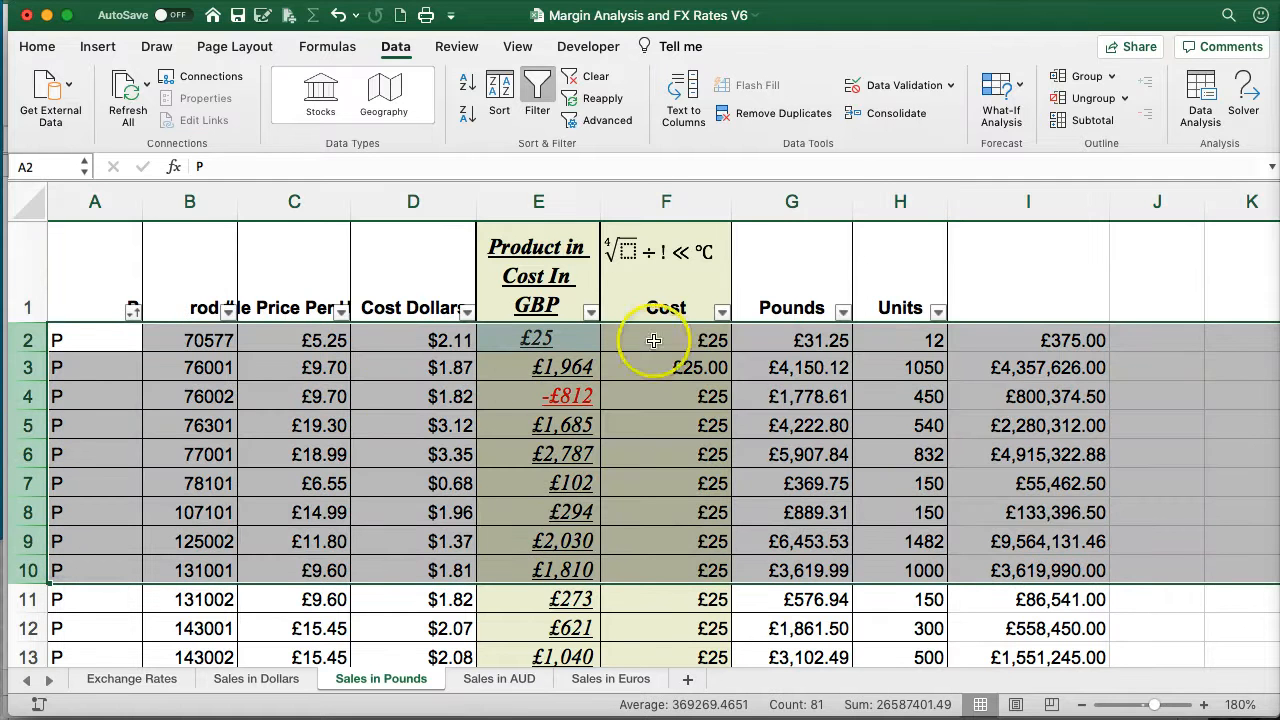
left_click(1078, 77)
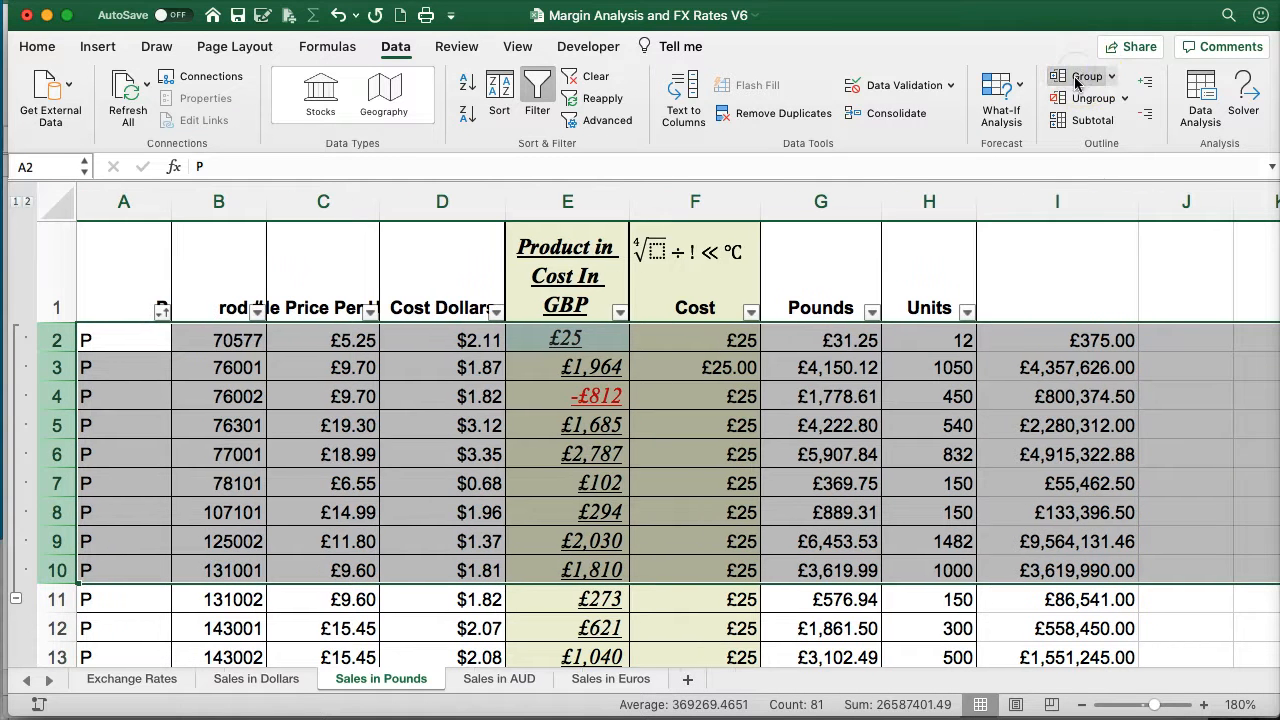
left_click(16, 600)
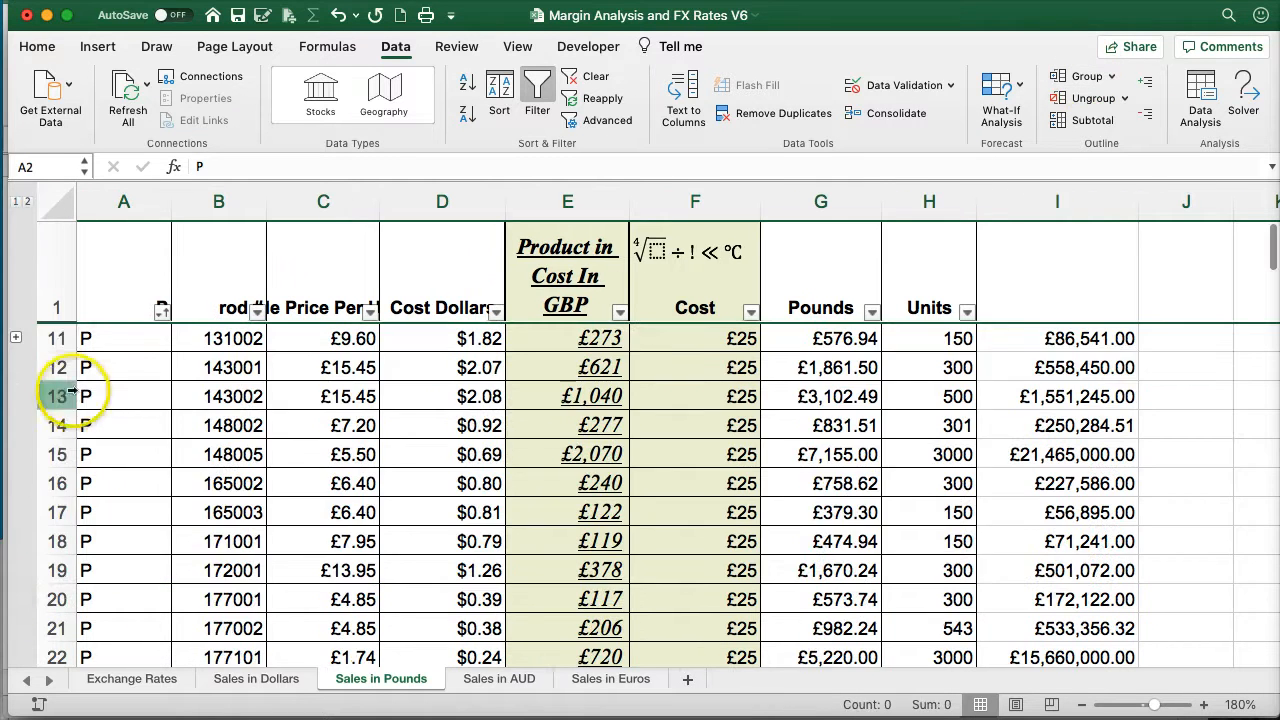
- Extend the grouping to rows 11 to 70 and collapse the combined group
left_click_drag(56, 340, 56, 640)
left_click(1080, 76)
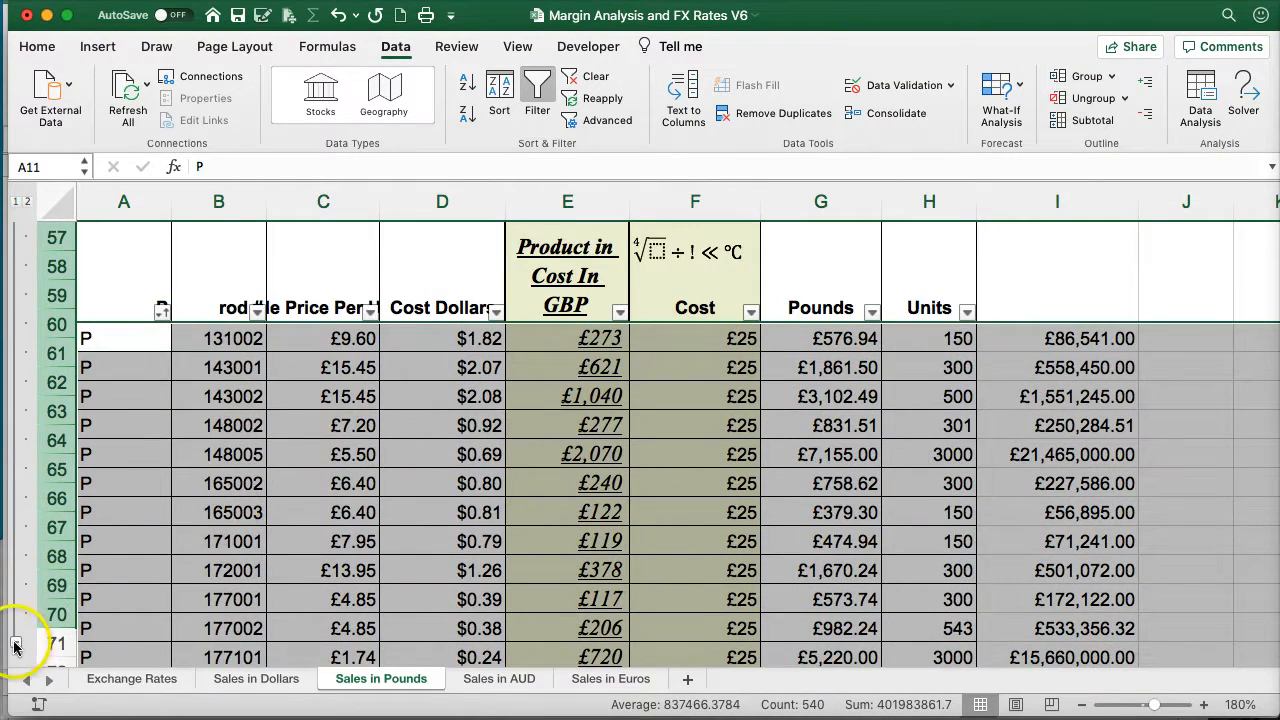
left_click(15, 643)
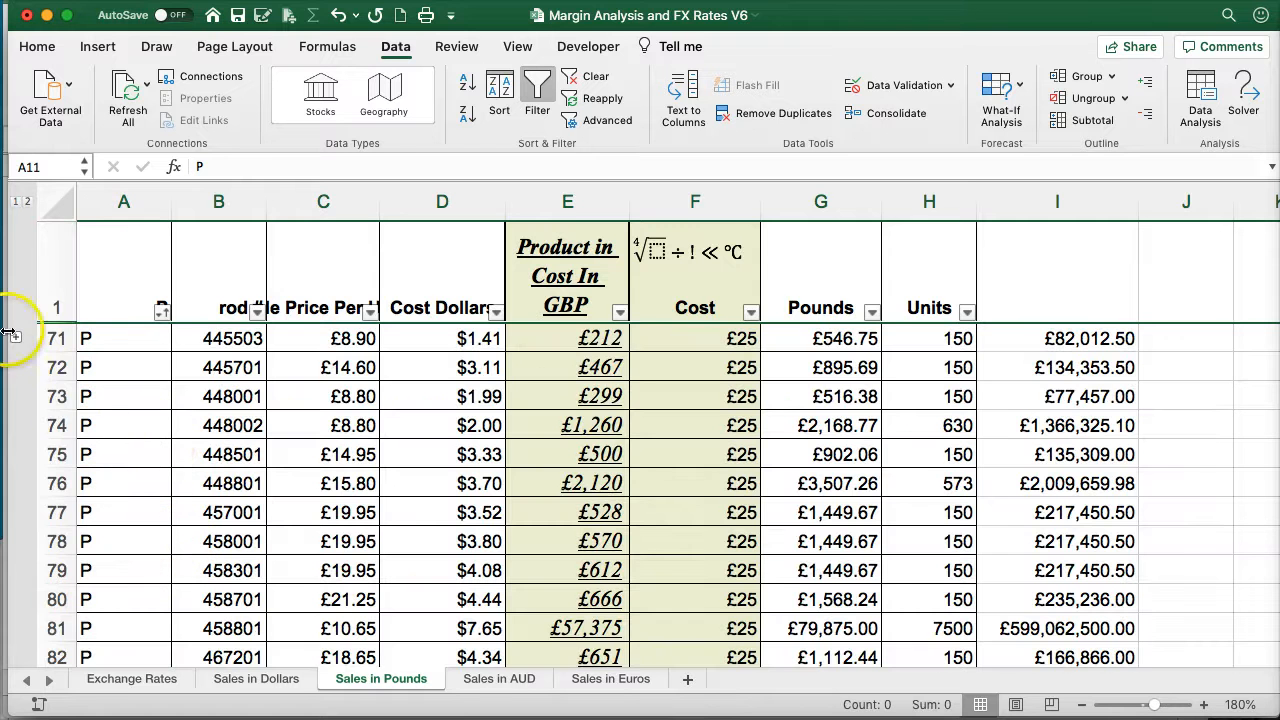
- Expand and collapse the grouped rows with outline levels 2 and 1, and expand the group above row 71 again
scroll(15, 335, "down", 2)
left_click(27, 201)
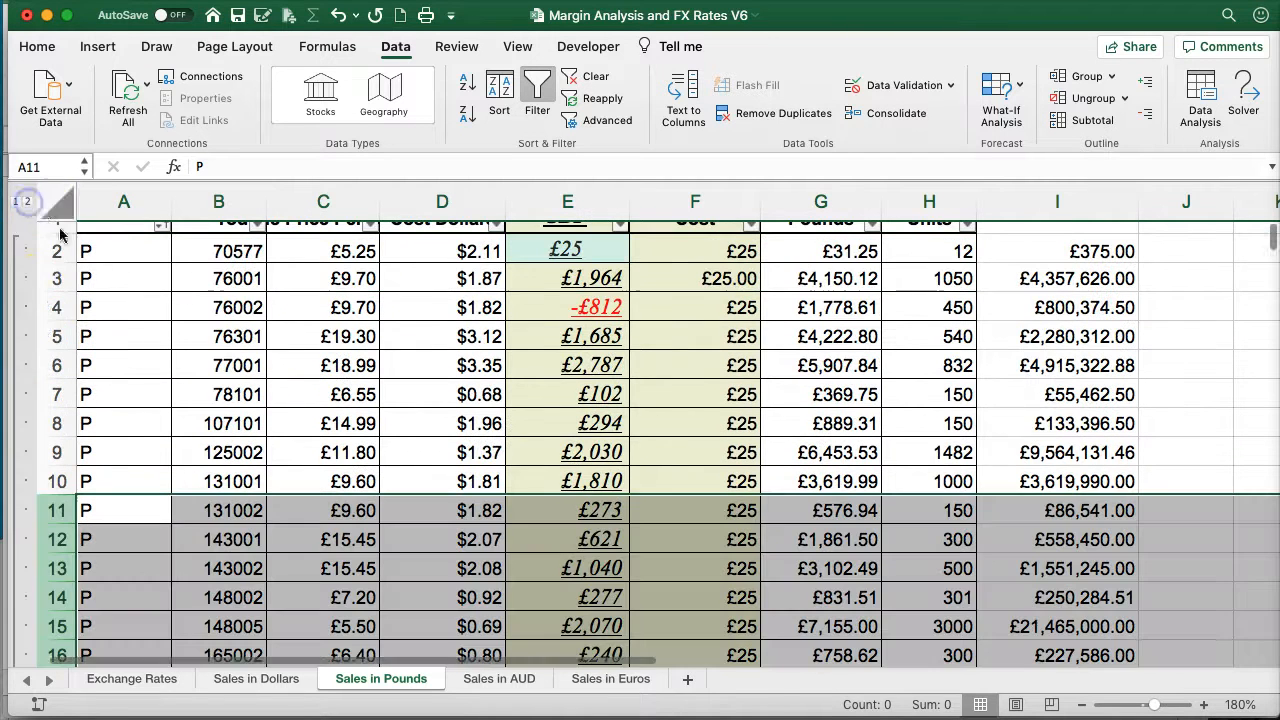
left_click(15, 201)
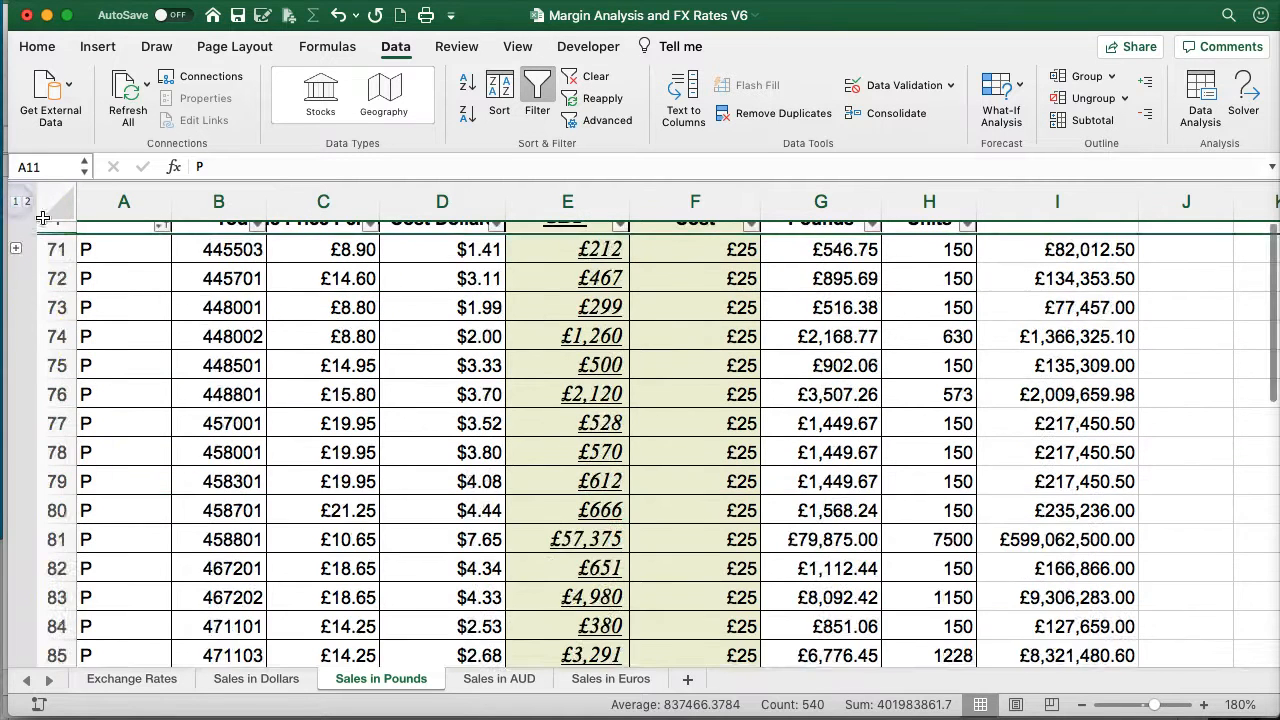
scroll(28, 345, "up", 2)
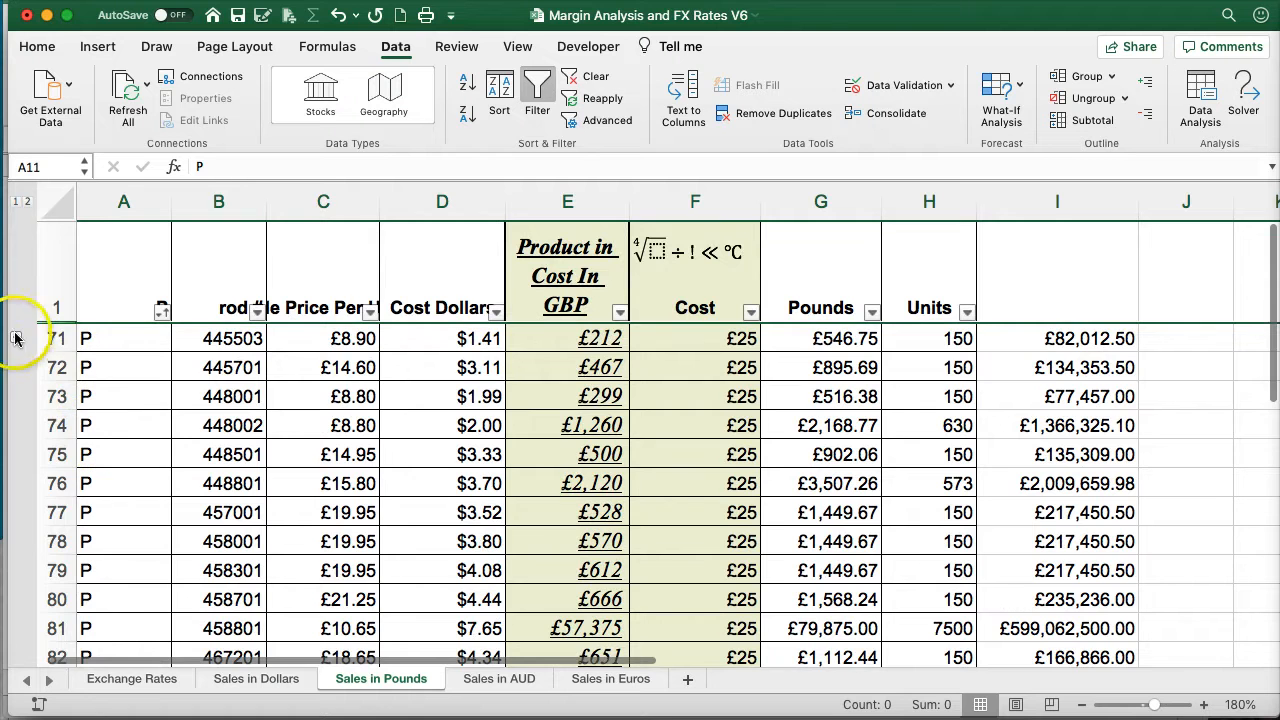
left_click(15, 338)
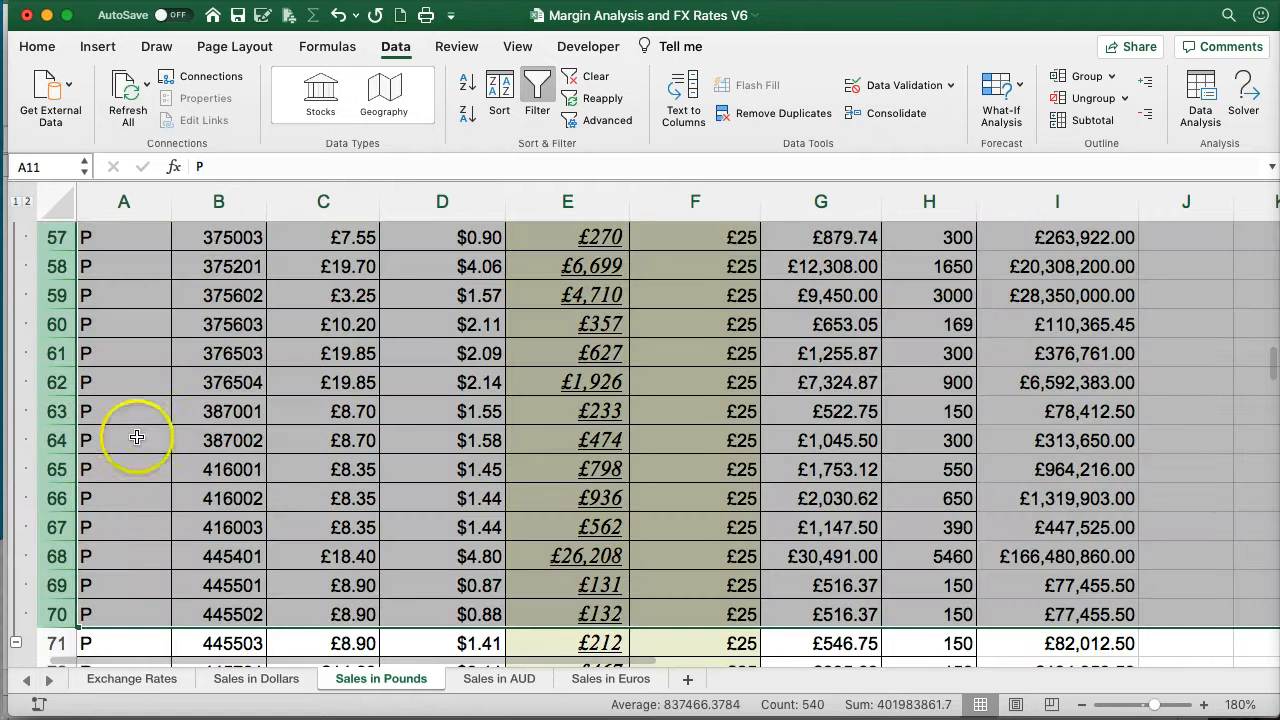
- Run the spelling check from the Sale Price Per Unit header in C1 and view the workbook statistics
left_click(291, 400)
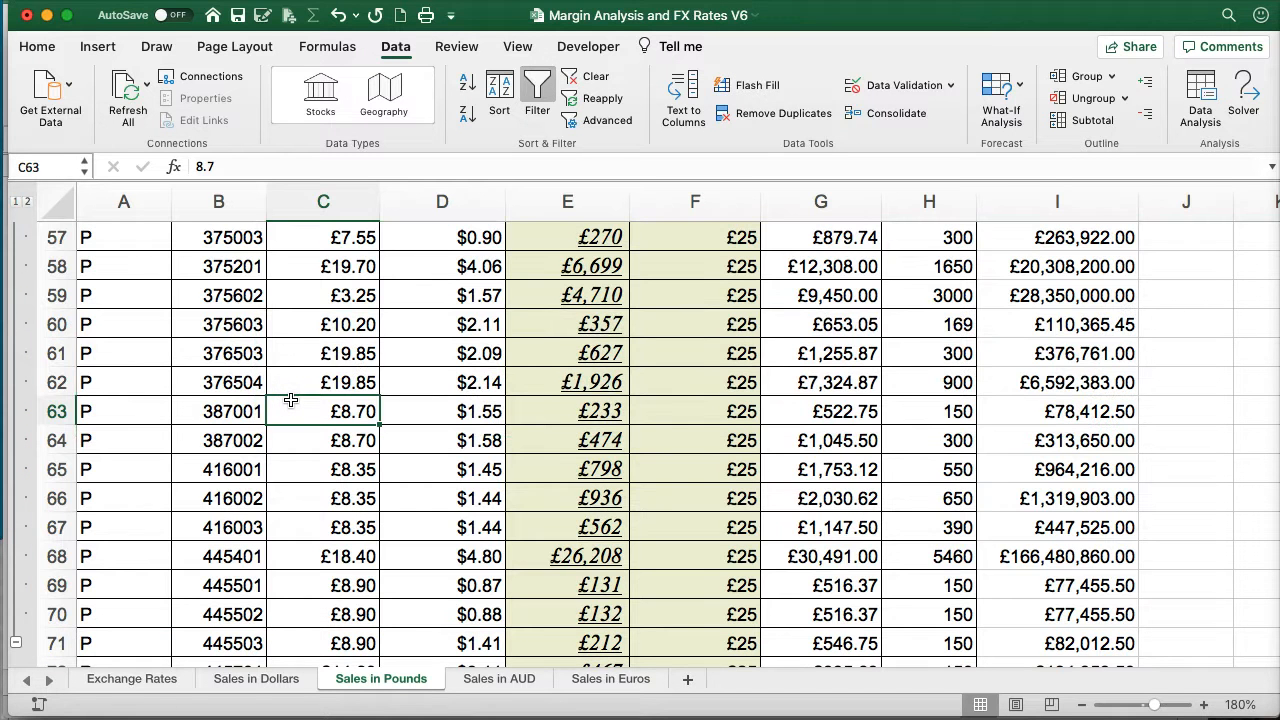
key("ctrl+Up")
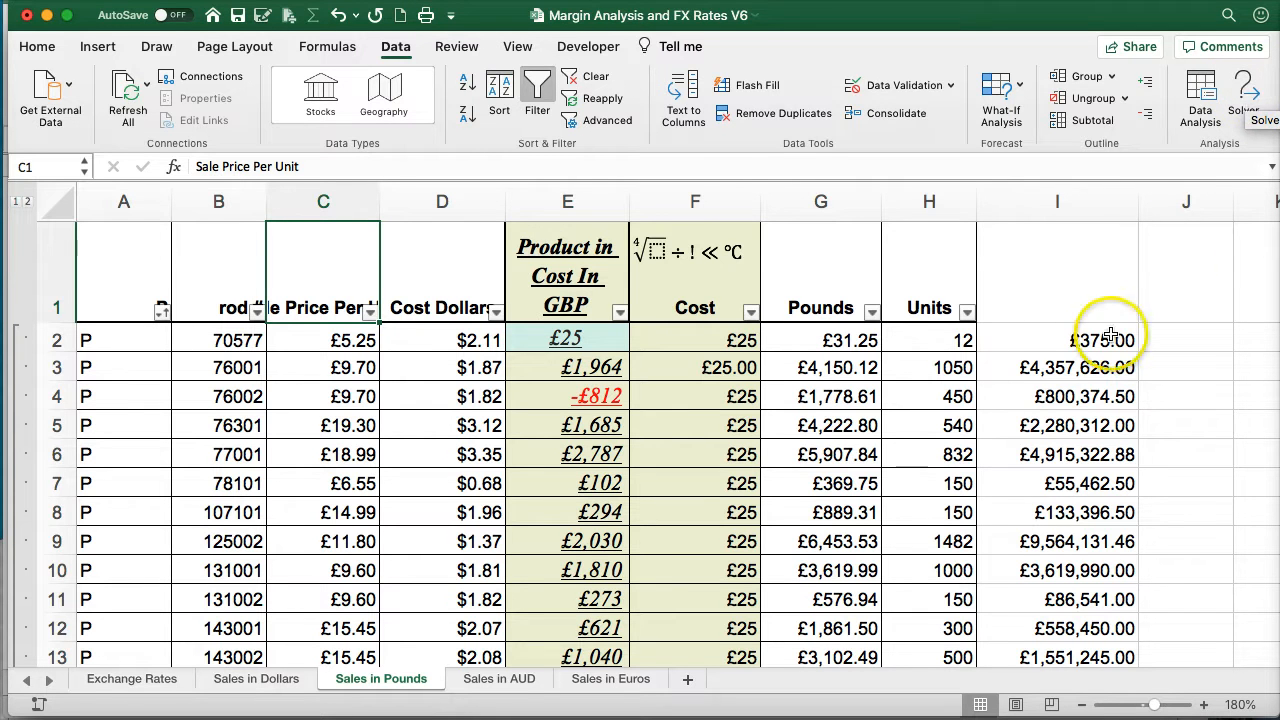
left_click(446, 52)
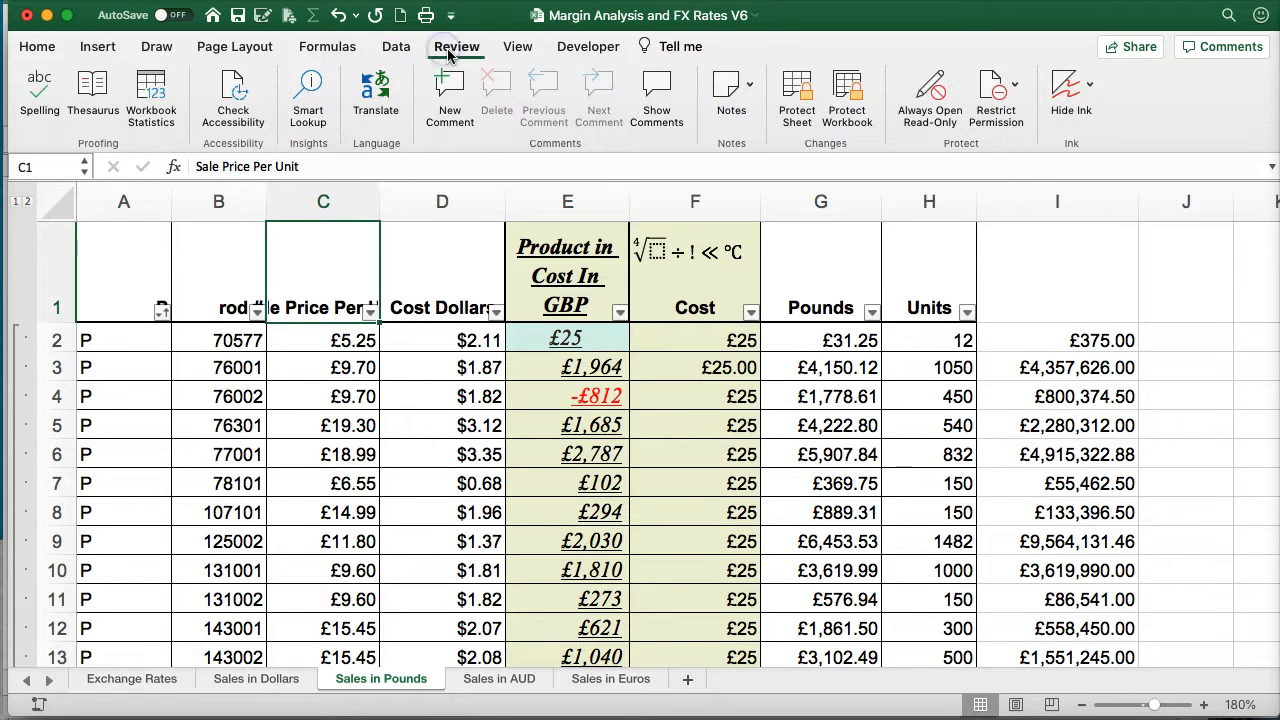
left_click(40, 92)
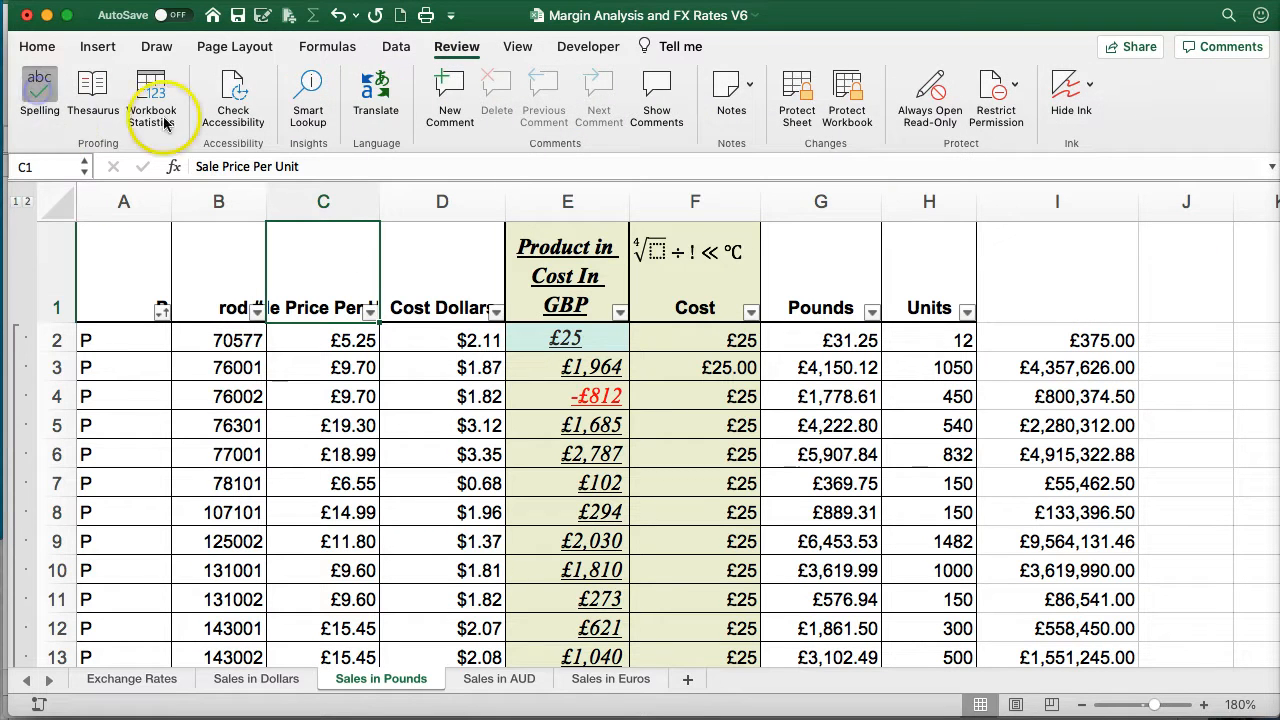
left_click(826, 215)
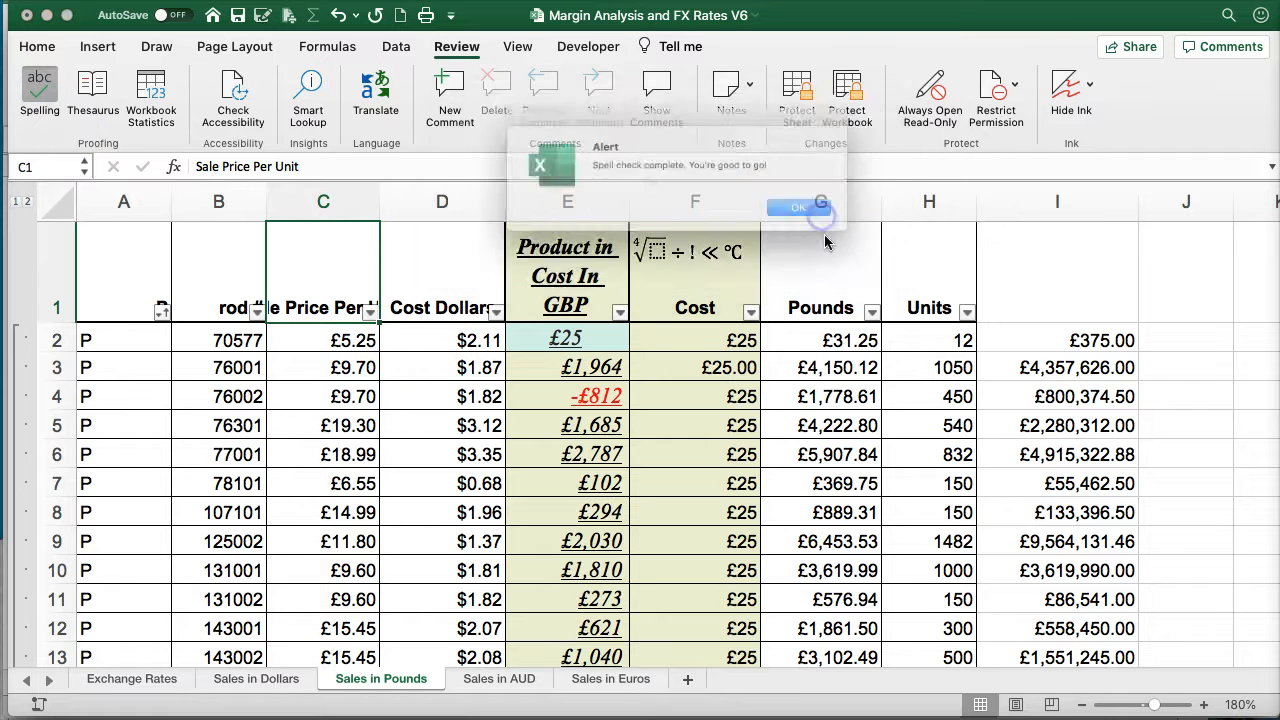
left_click(822, 216)
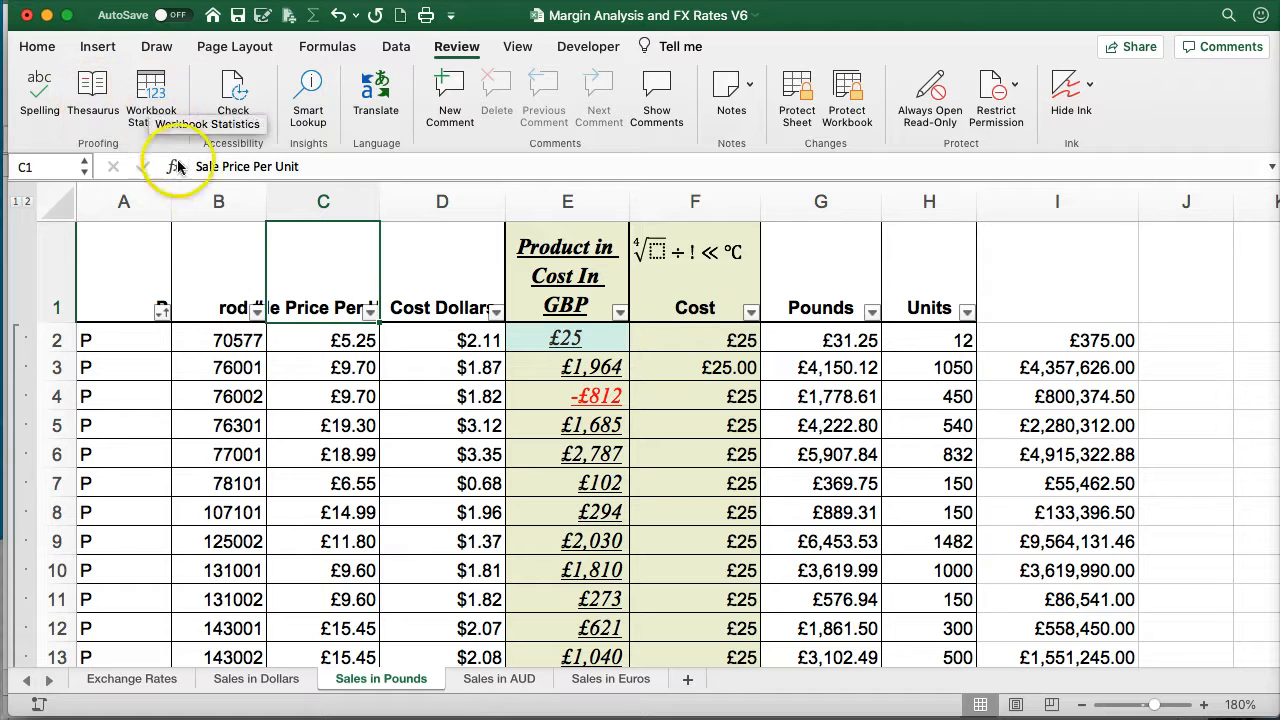
left_click(155, 90)
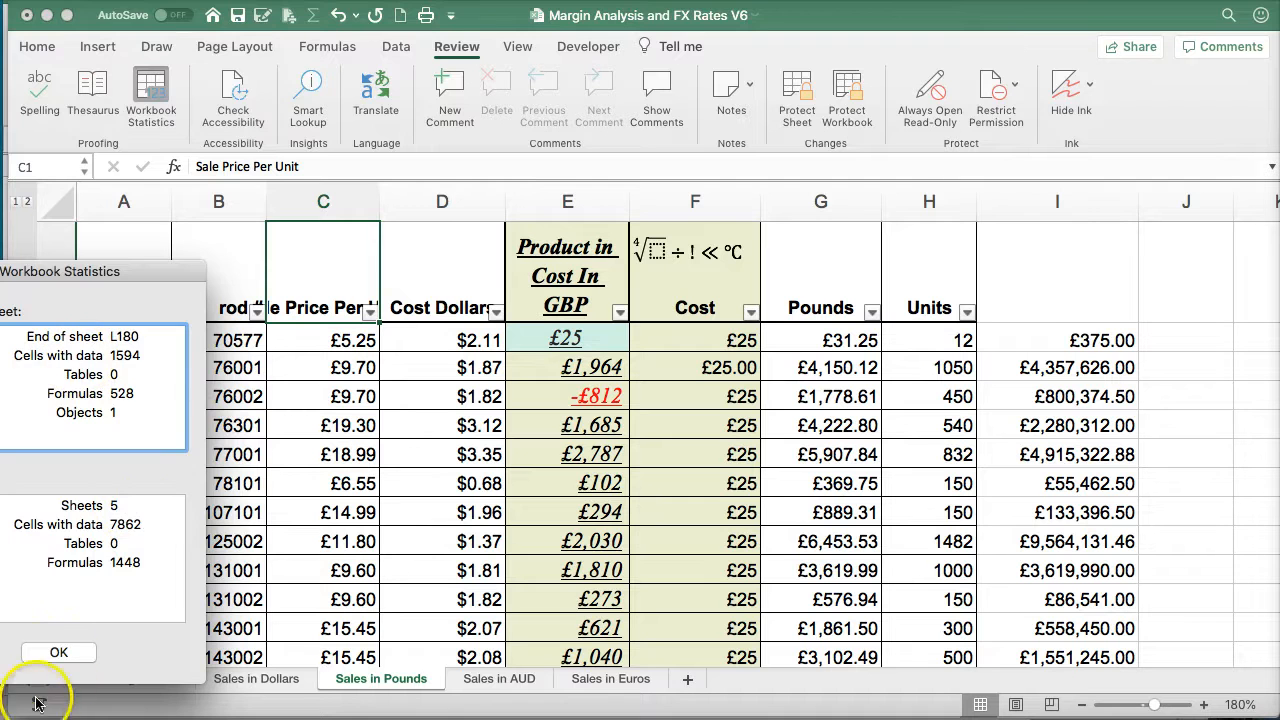
left_click(59, 653)
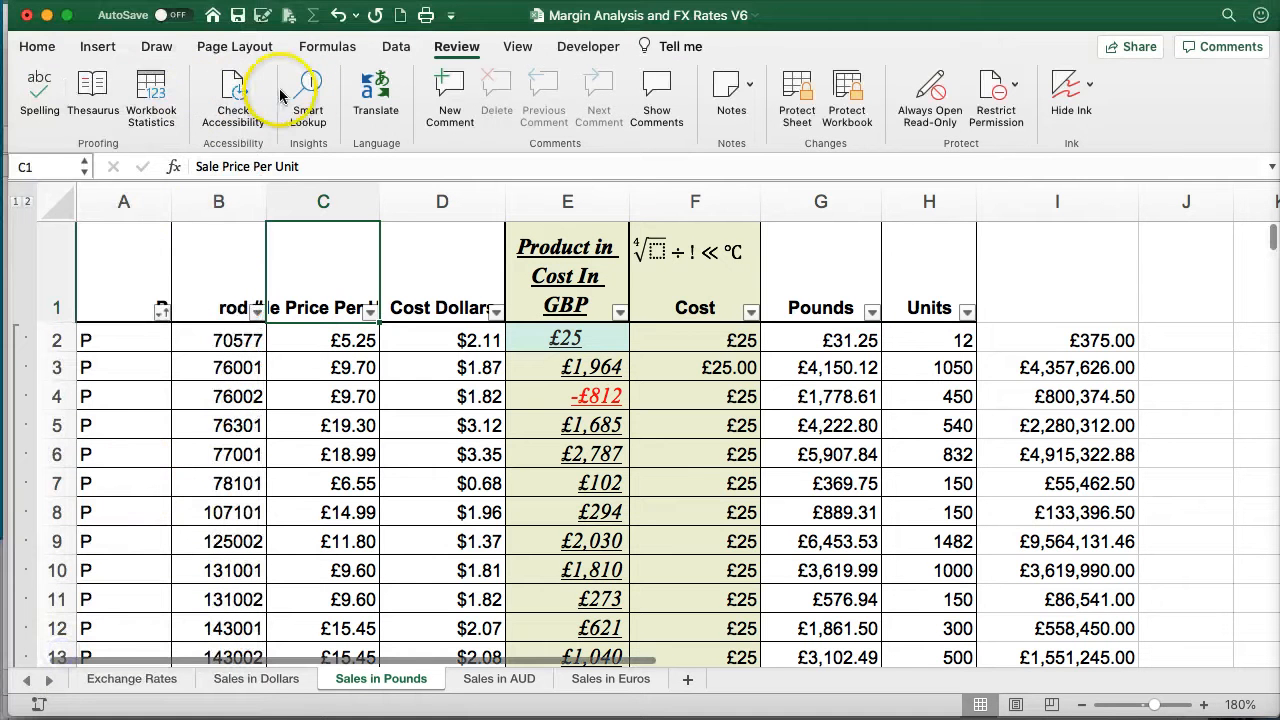
- Start and discard a new comment on cell C1, and view the workbook's comment list
left_click(448, 92)
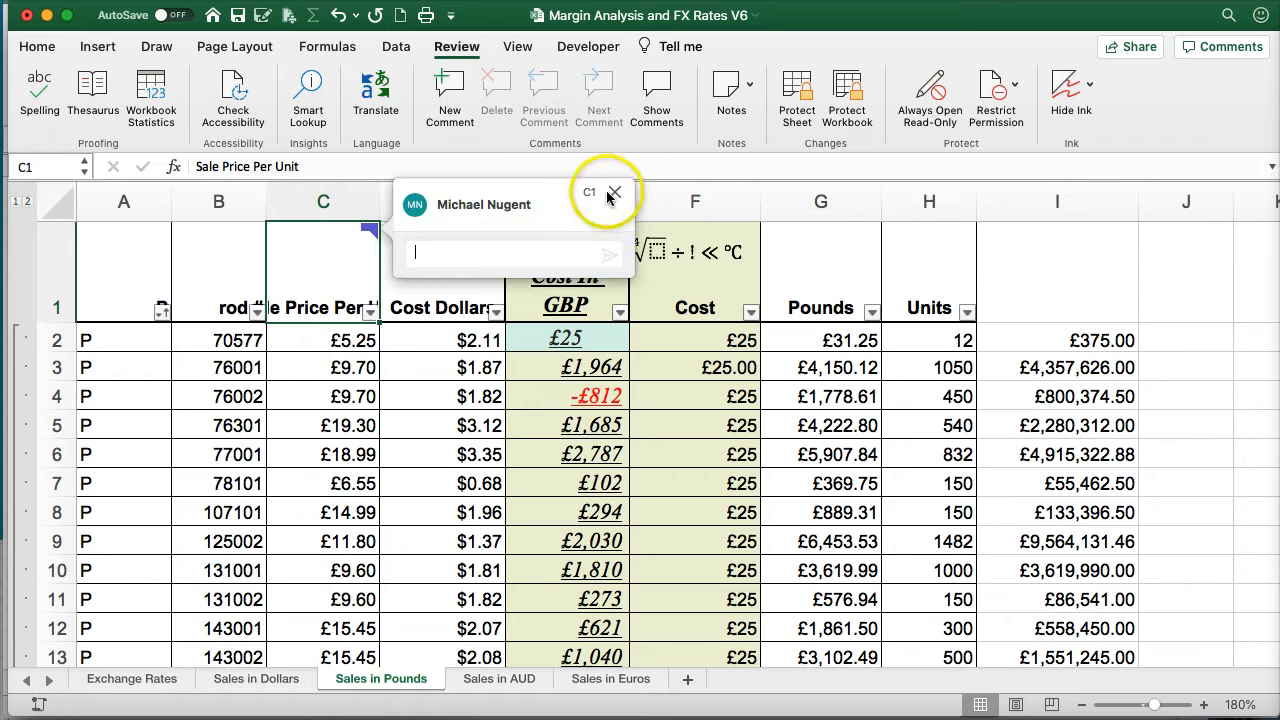
left_click(614, 195)
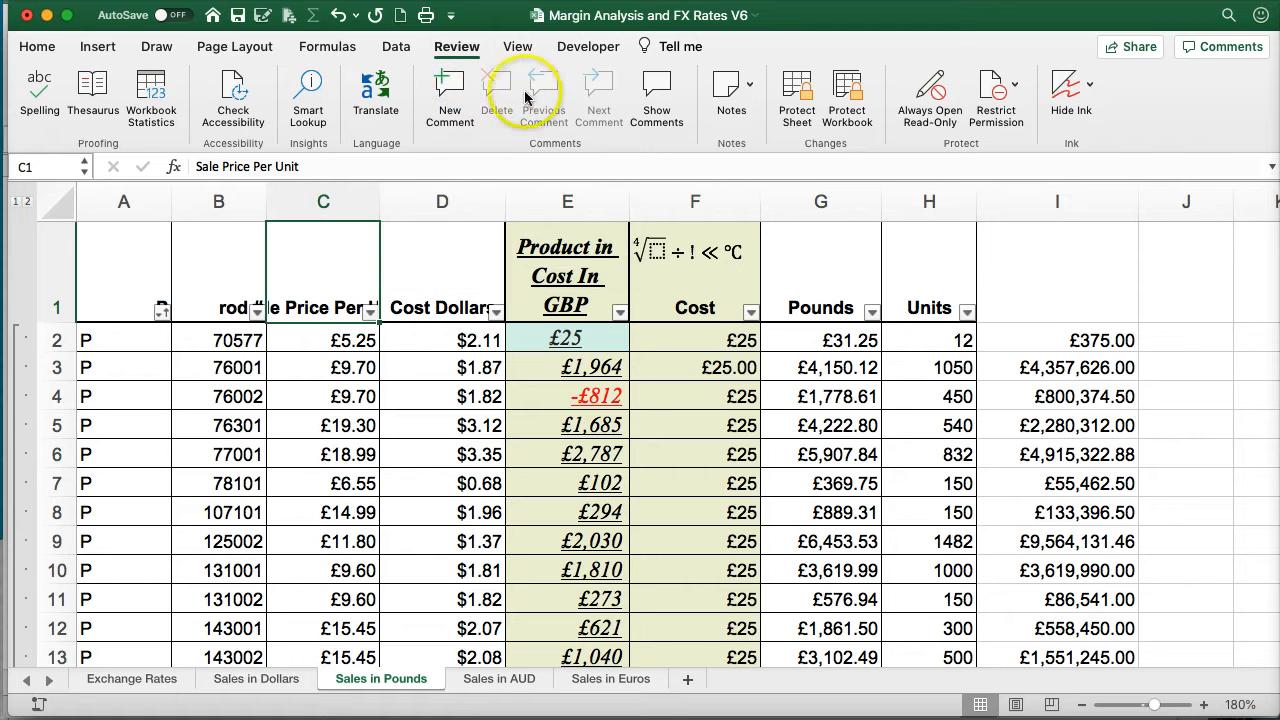
left_click(652, 95)
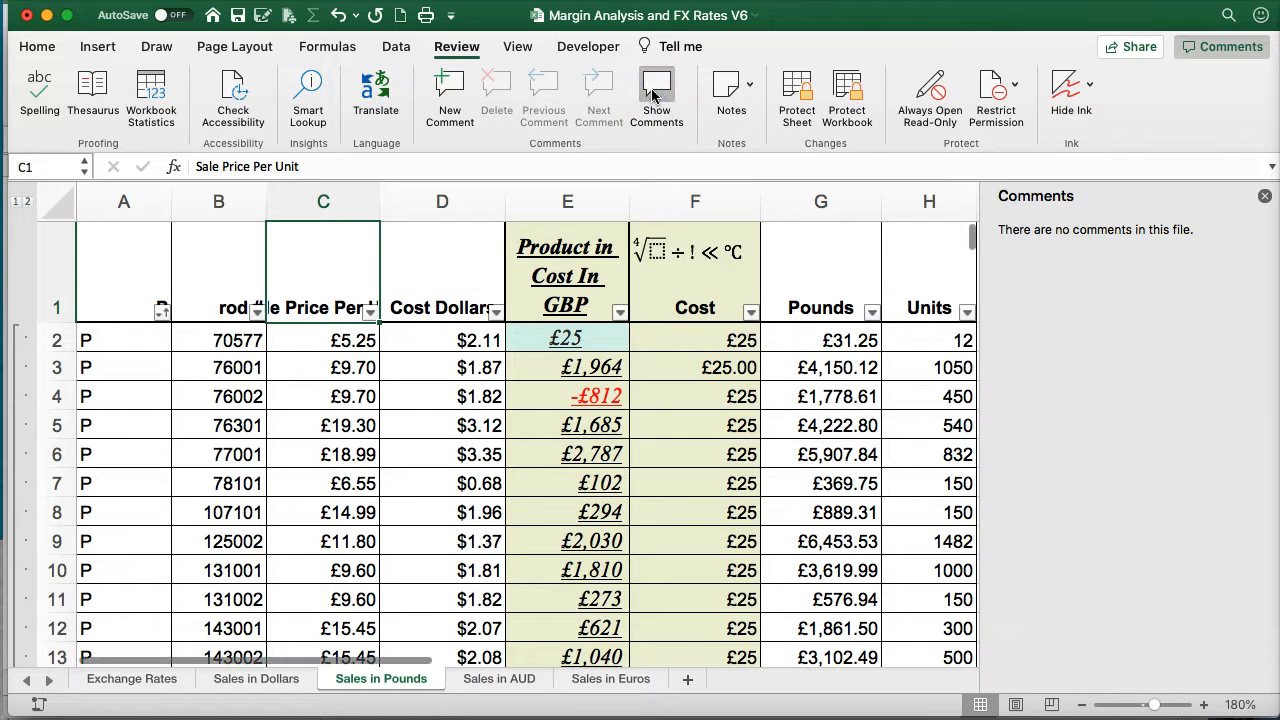
left_click(1265, 196)
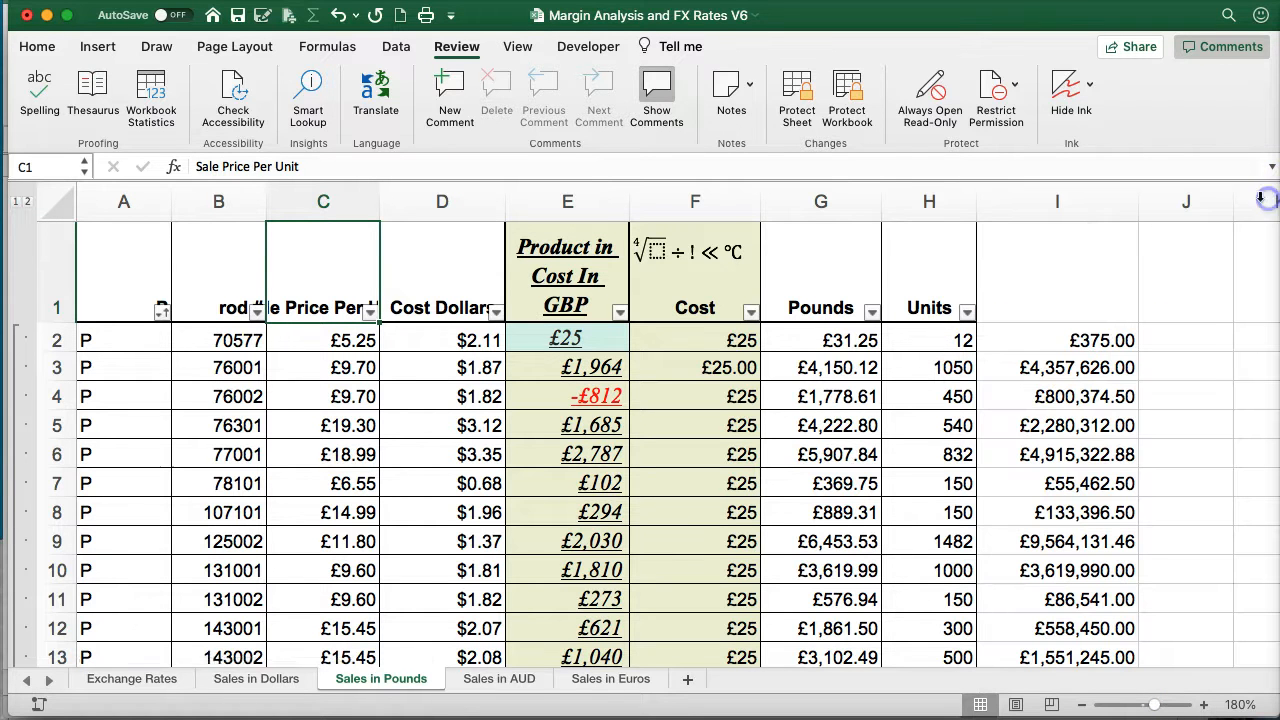
- Add a note reading "leave a note for you" to cell C1
left_click(733, 86)
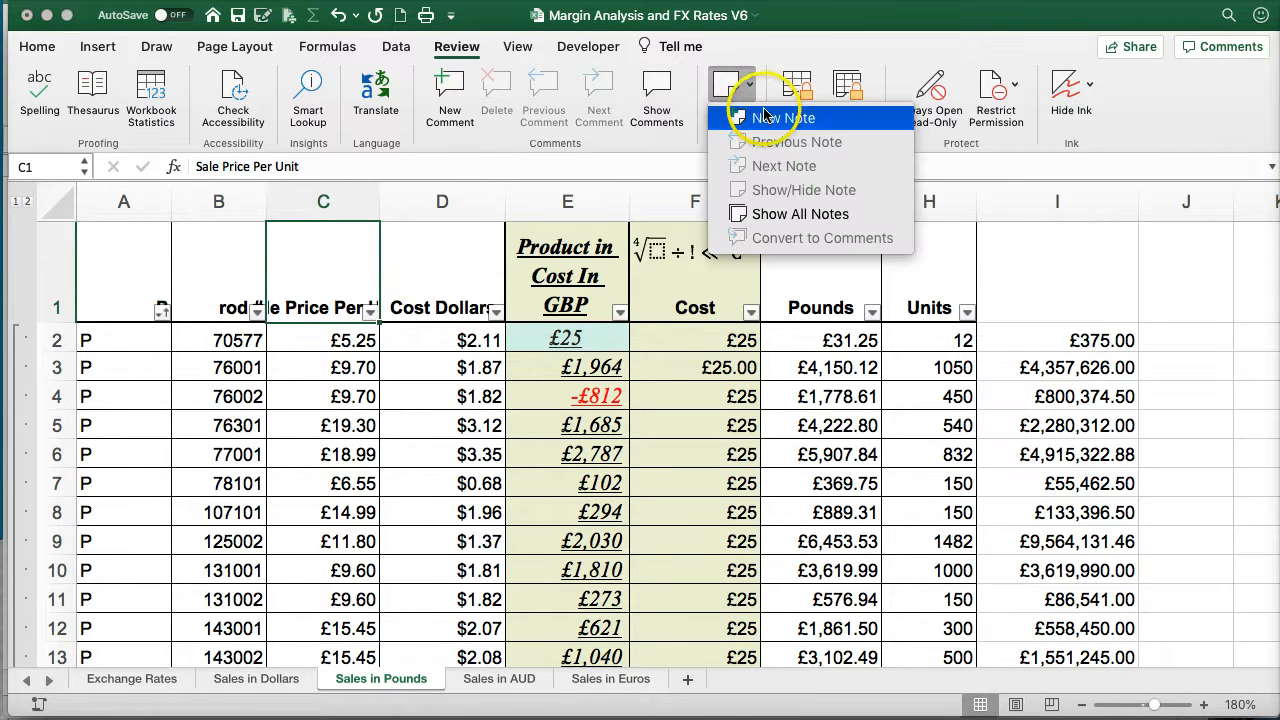
left_click(767, 117)
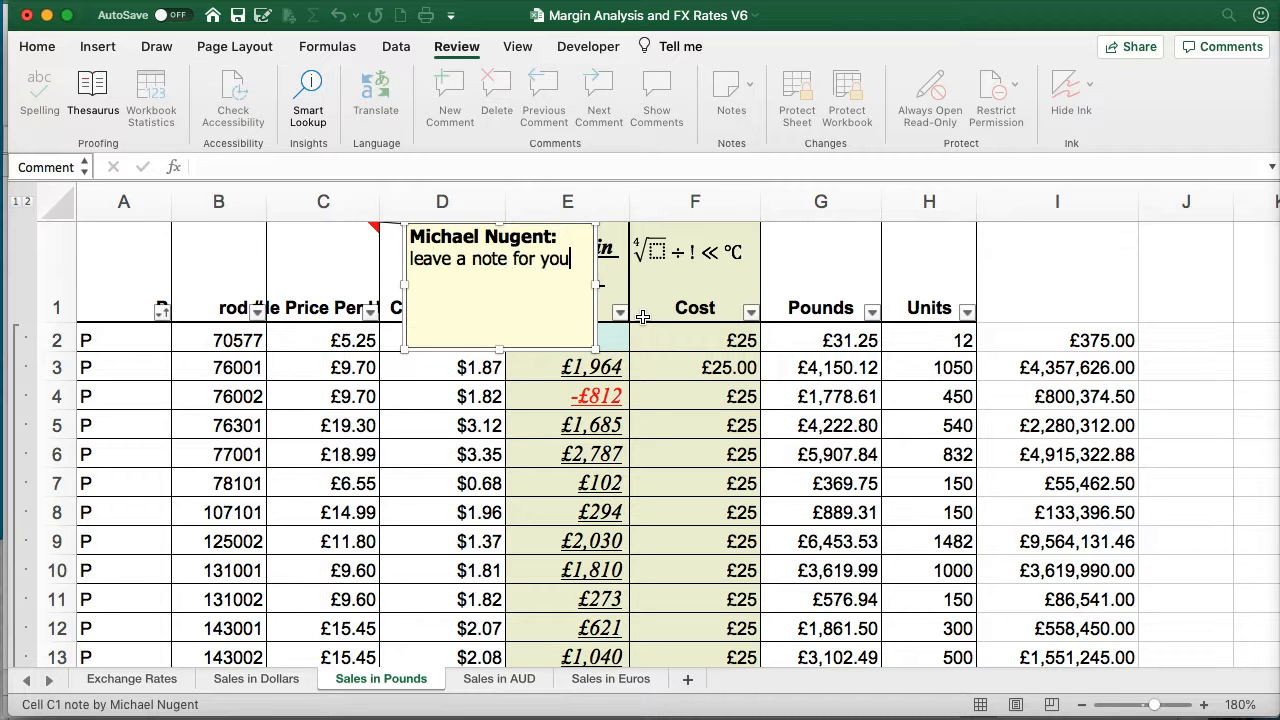
left_click(332, 418)
- Keep the note on cell C1 permanently displayed and move it down over columns E and F, beside rows 5 to 9
left_click(325, 258)
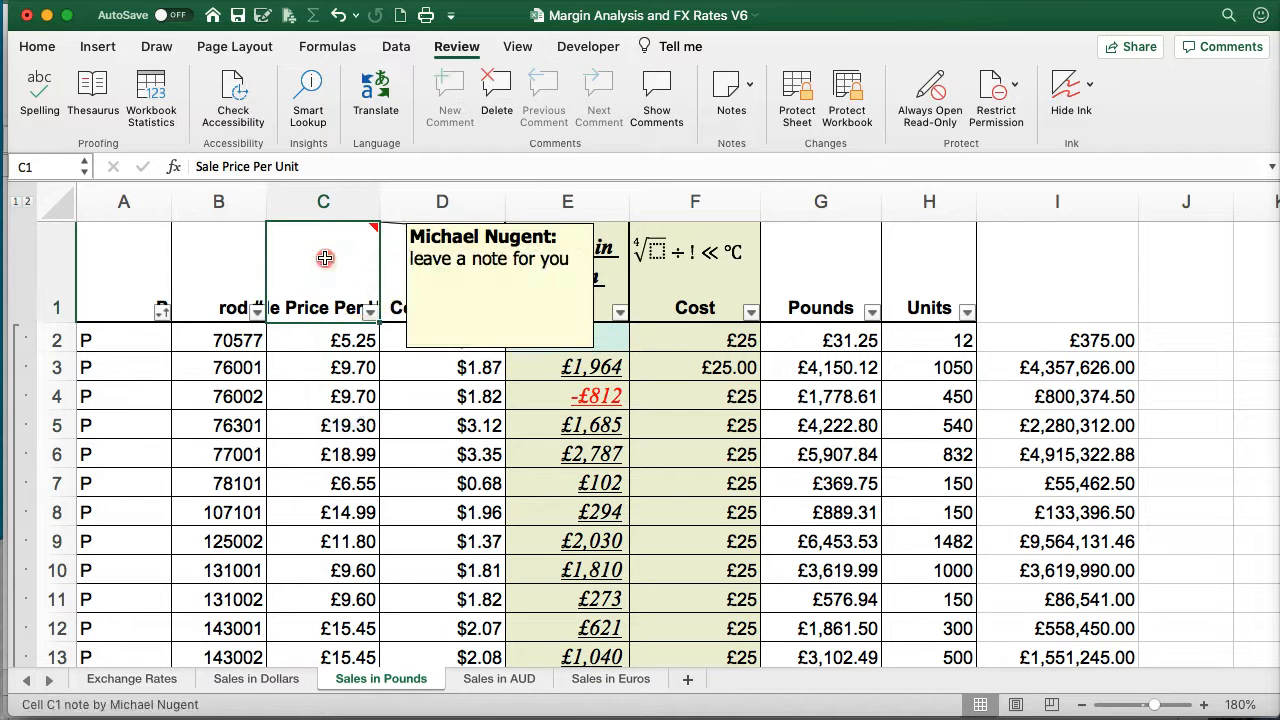
right_click(325, 258)
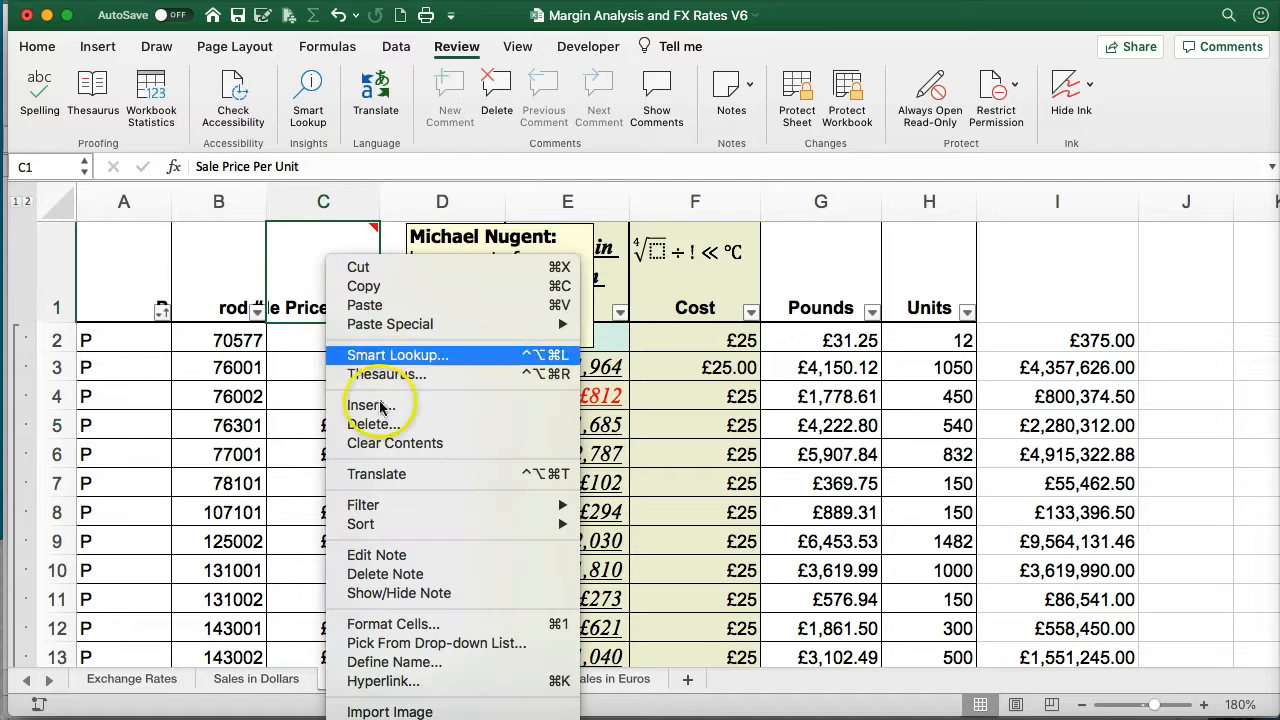
left_click(396, 598)
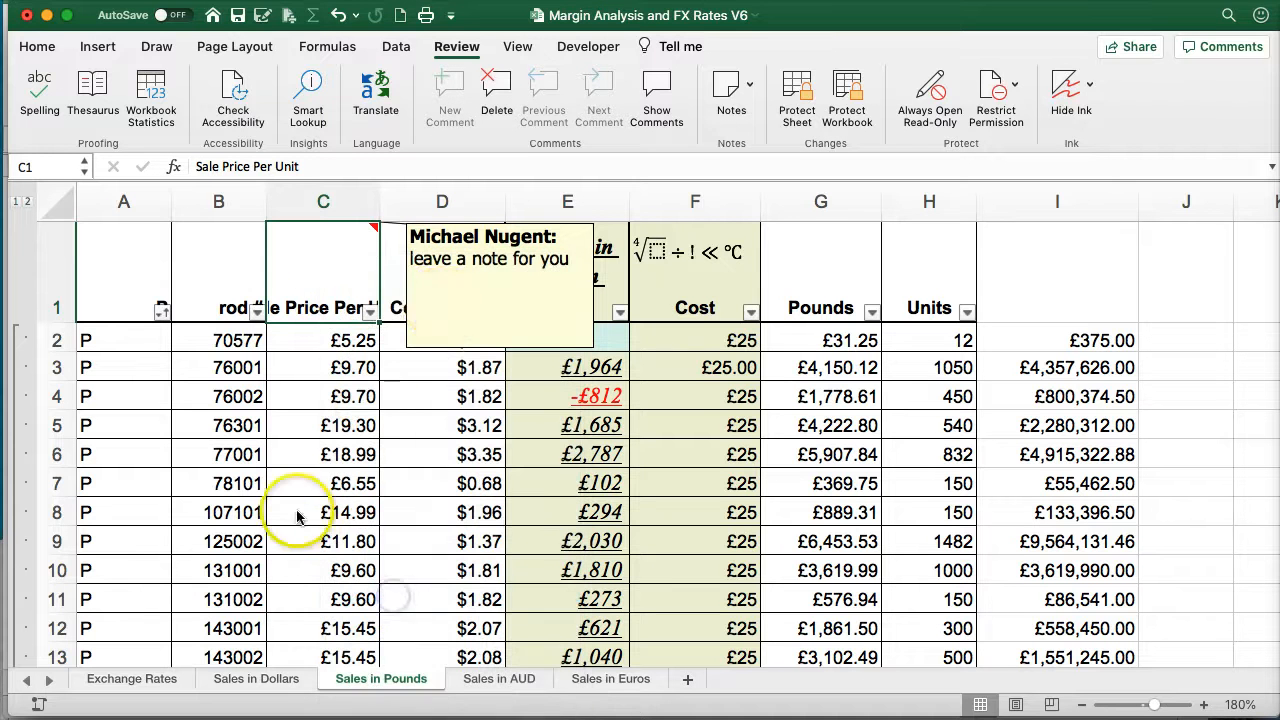
left_click(460, 228)
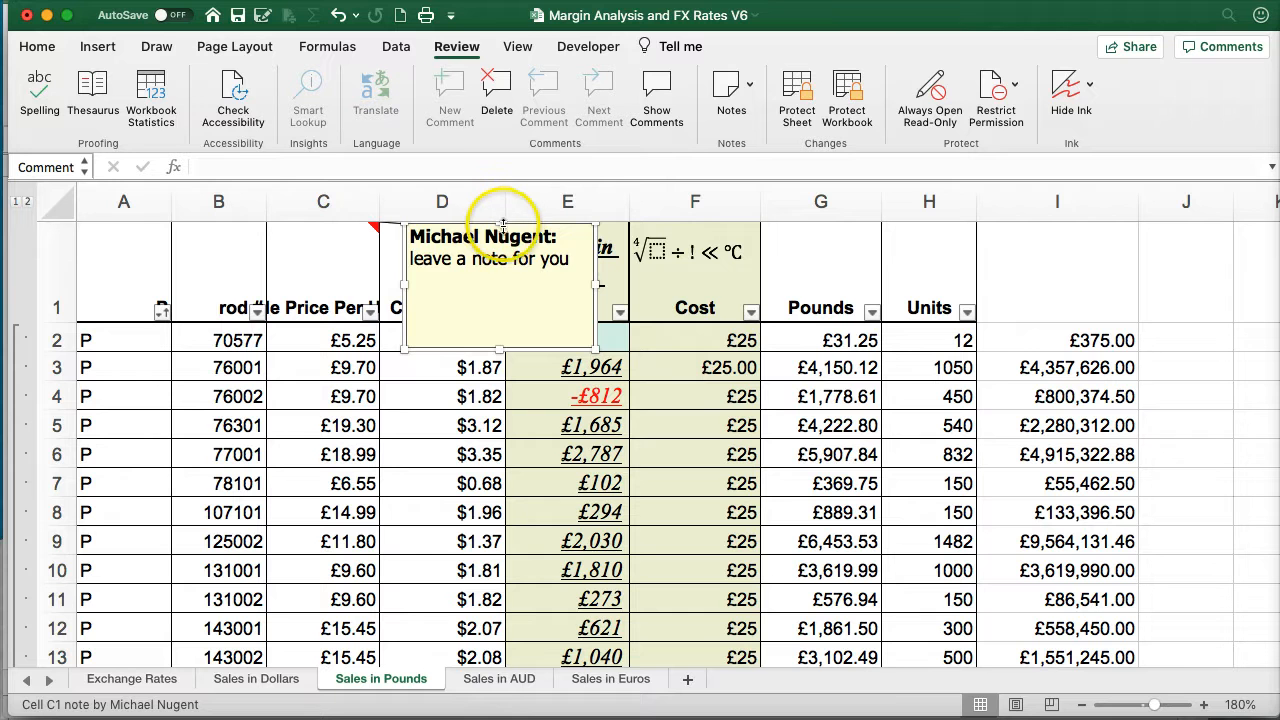
left_click_drag(508, 222, 603, 425)
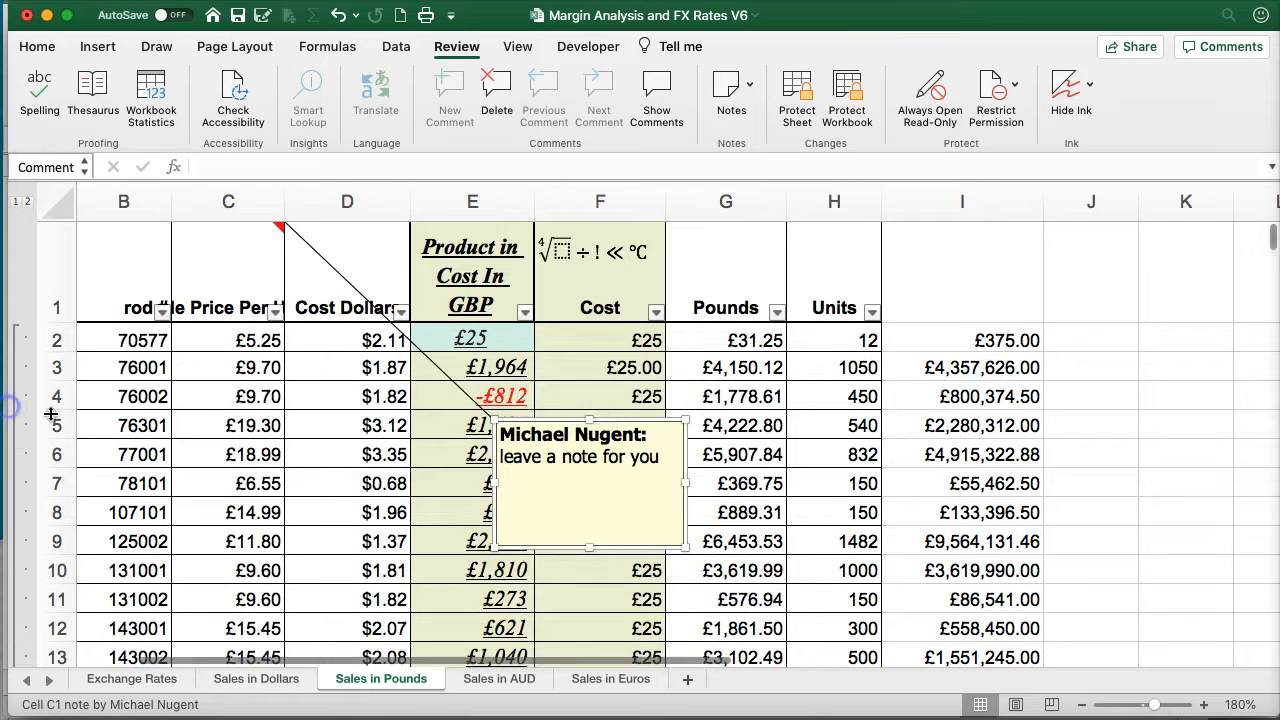
left_click(120, 425)
key("Left")
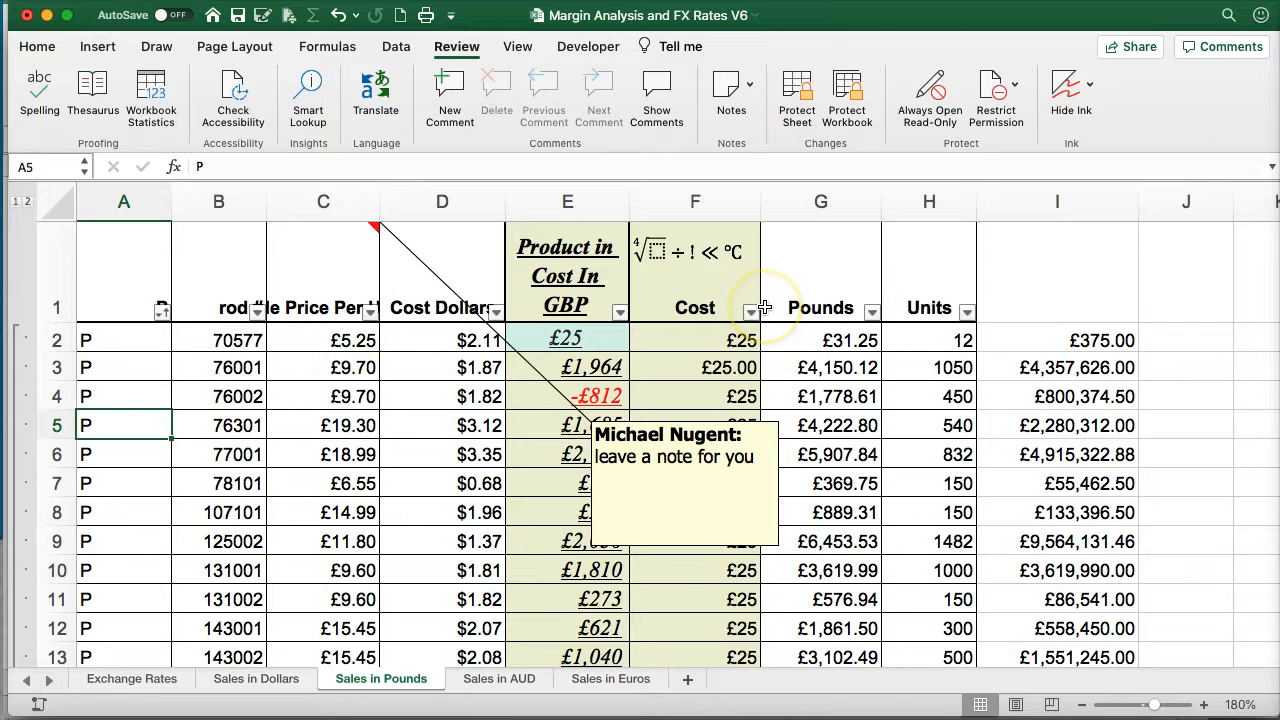
left_click(800, 171)
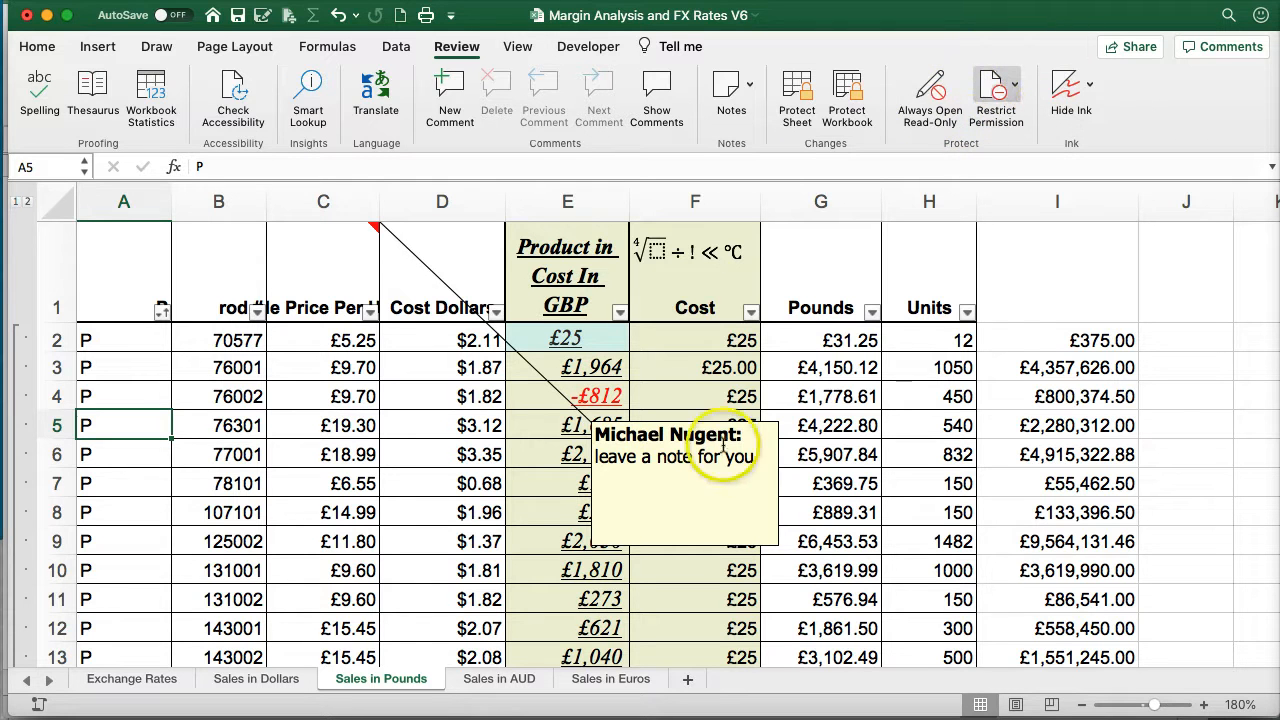
- Compare the sheet in Page Break Preview, Page Layout and Normal views, ending in Page Layout view
left_click(520, 48)
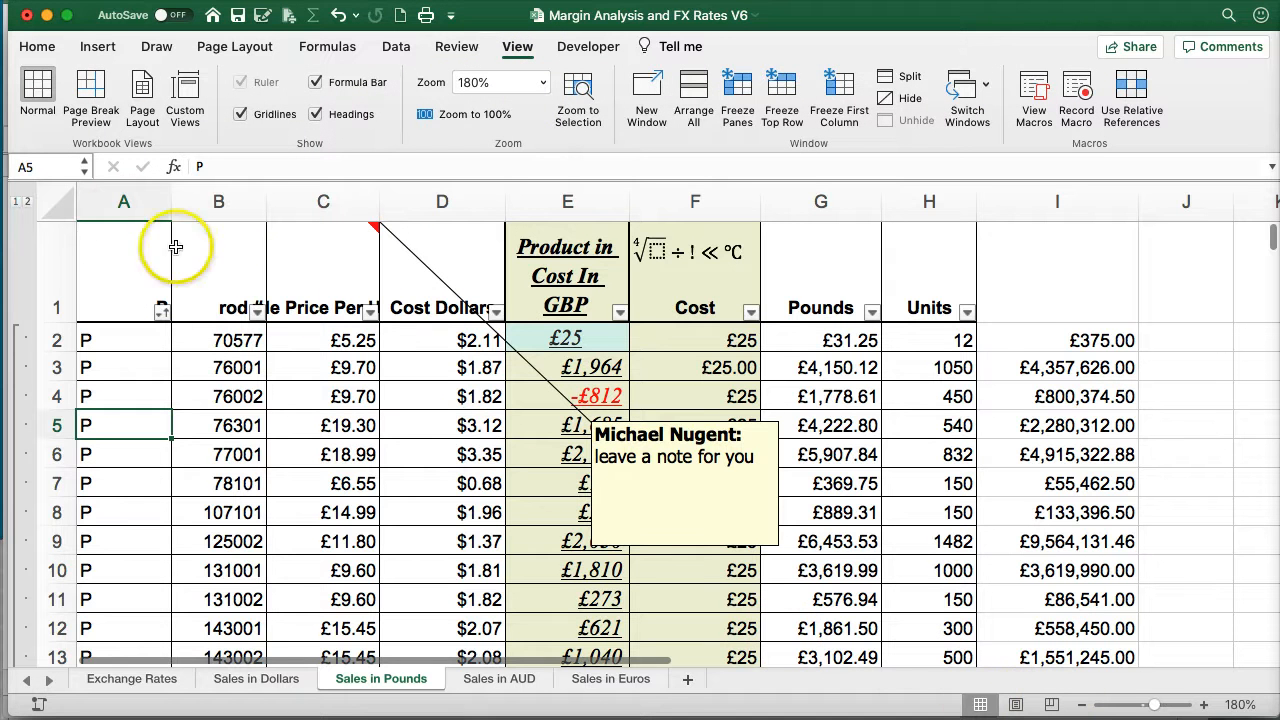
left_click(73, 88)
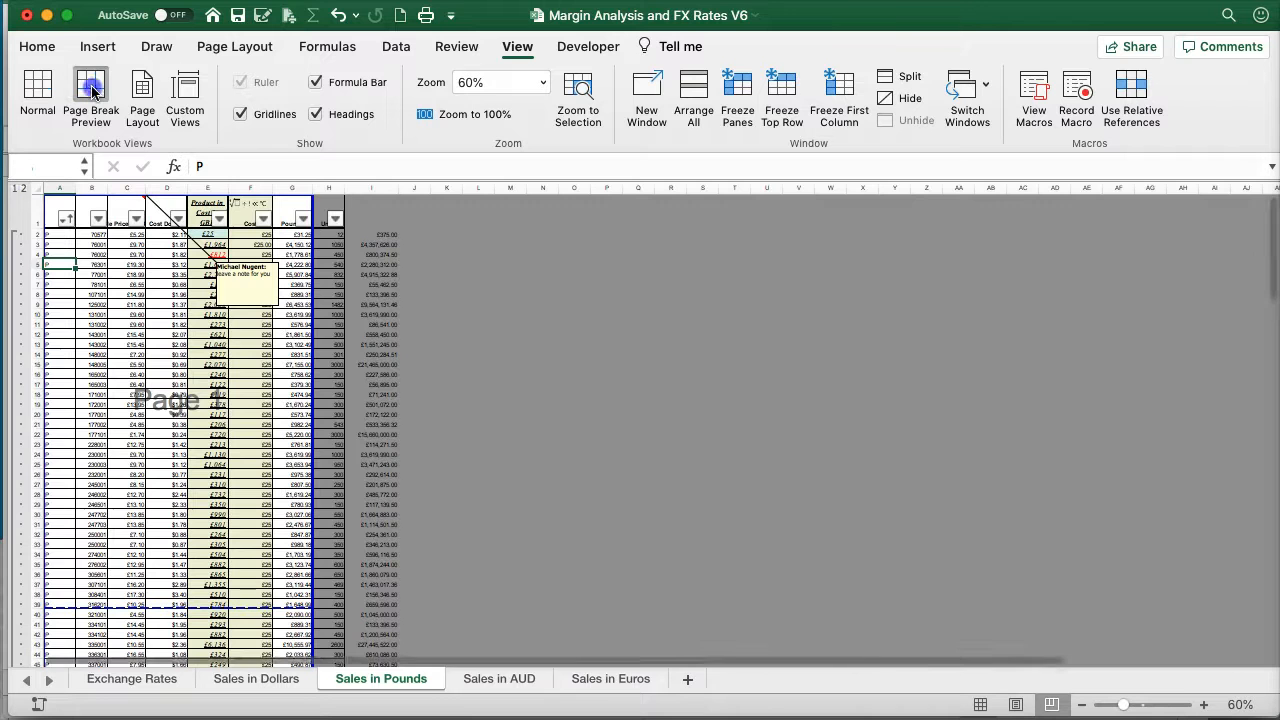
left_click(142, 88)
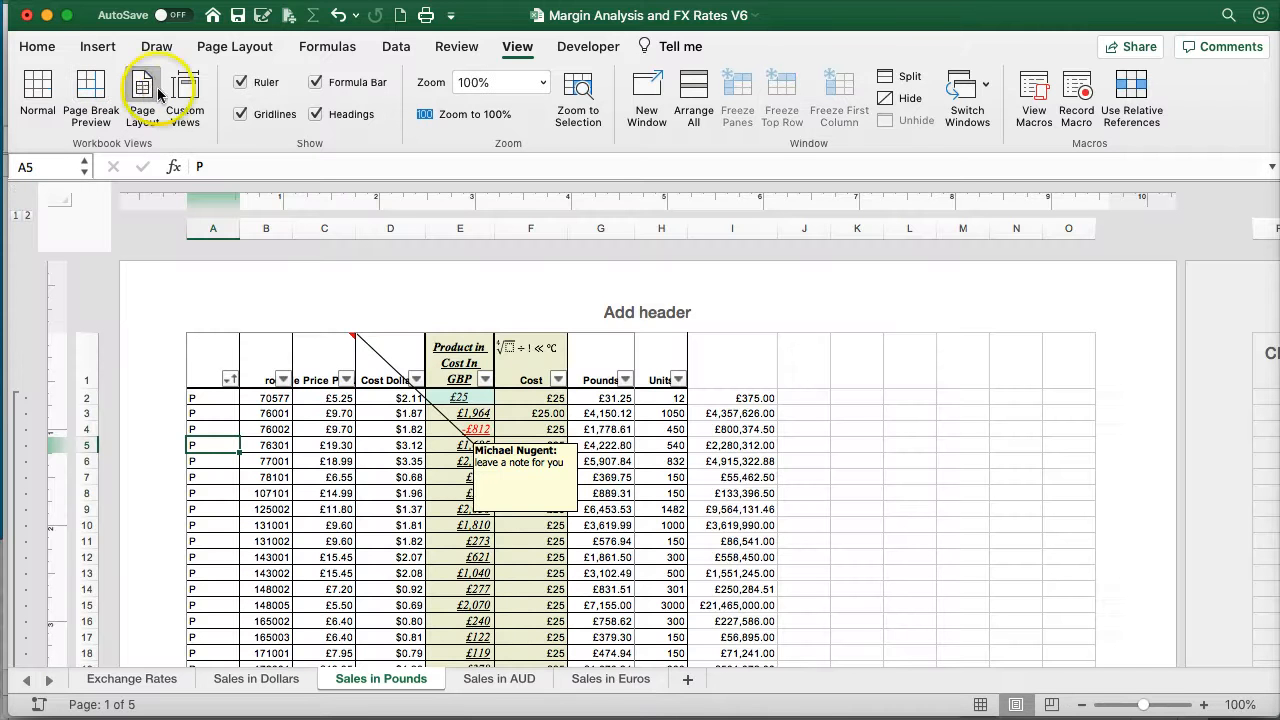
left_click(38, 90)
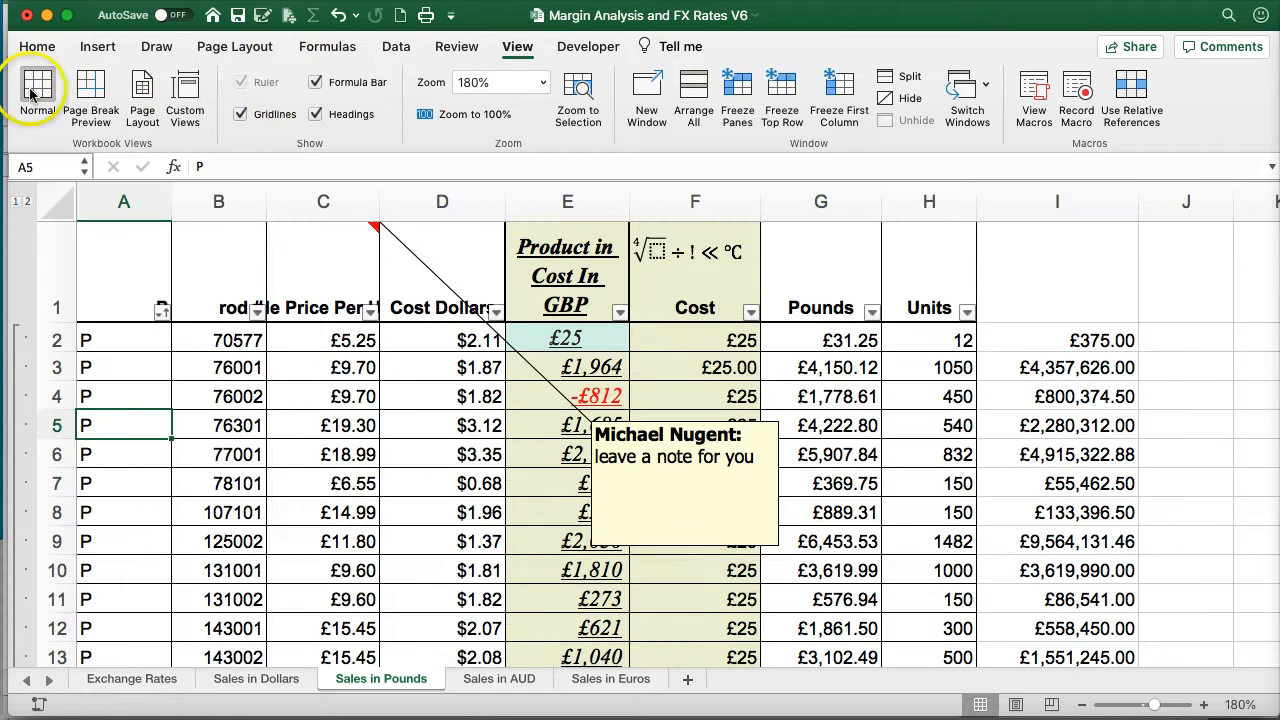
left_click(90, 90)
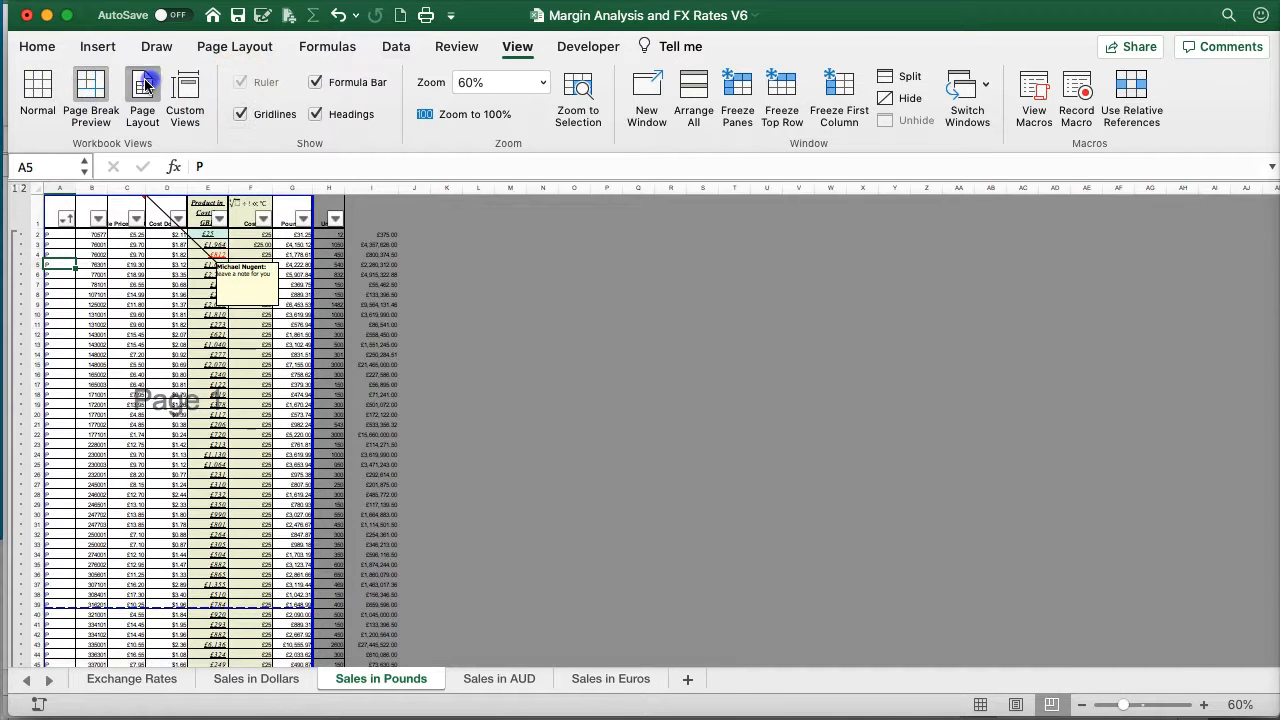
left_click(142, 88)
- Hide and show again the ruler, gridlines, formula bar and headings, and return the sheet to Normal view
left_click(240, 83)
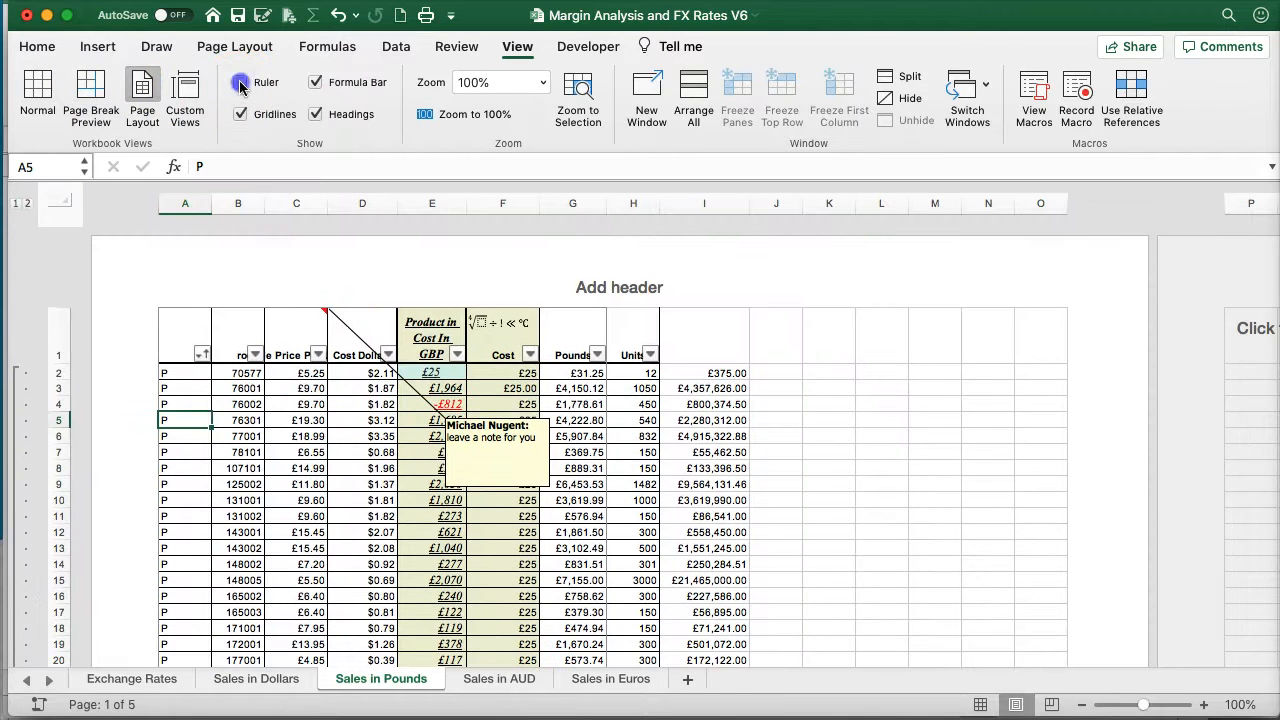
left_click(240, 83)
left_click(240, 114)
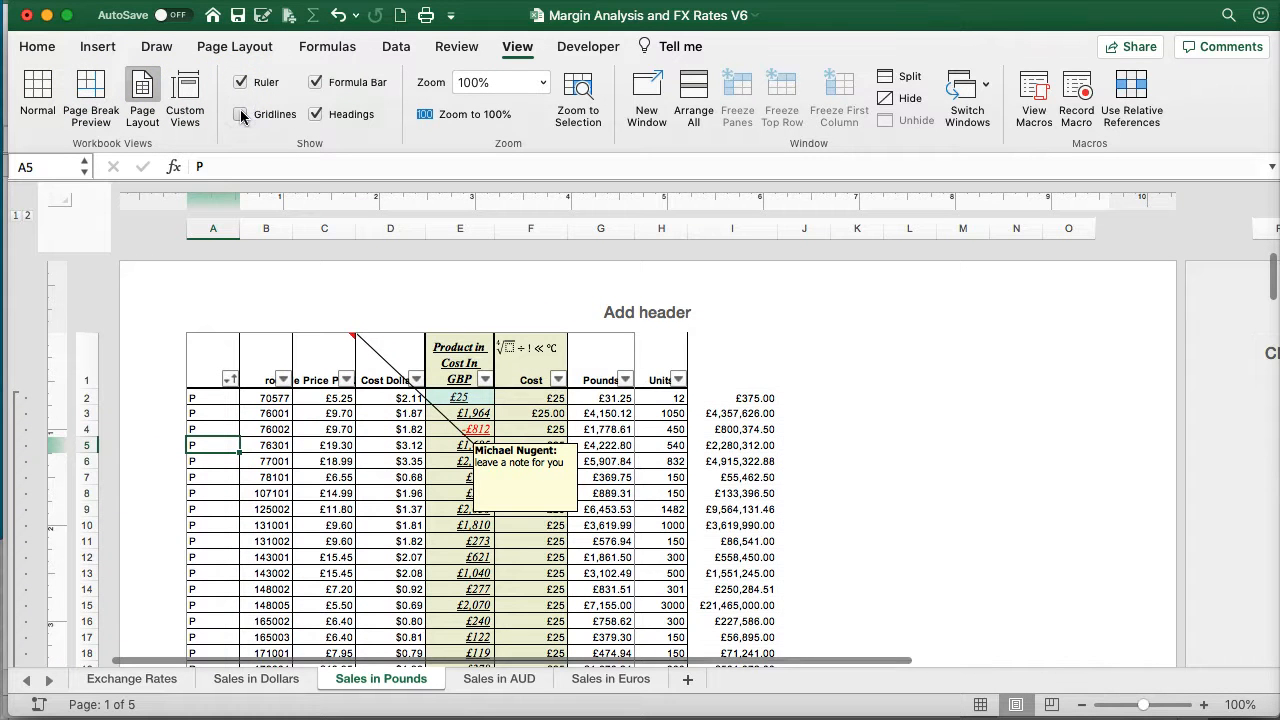
left_click(240, 114)
left_click(316, 83)
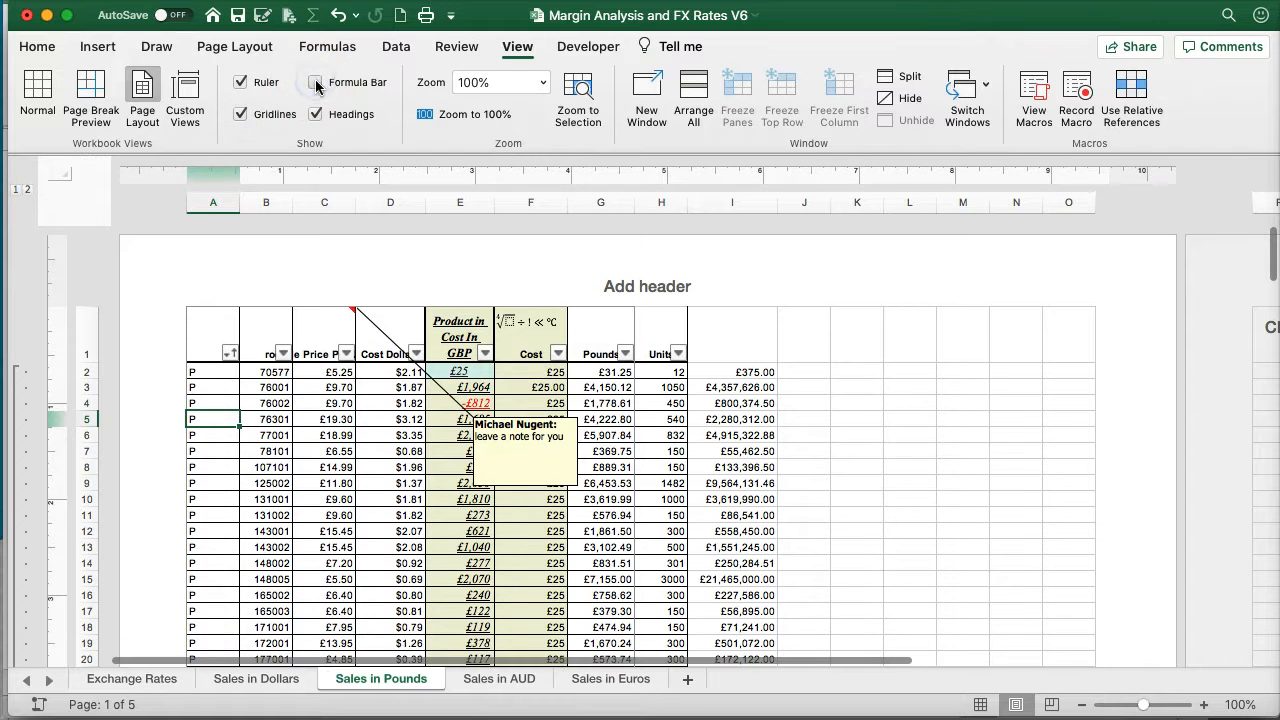
left_click(316, 83)
left_click(315, 114)
left_click(315, 114)
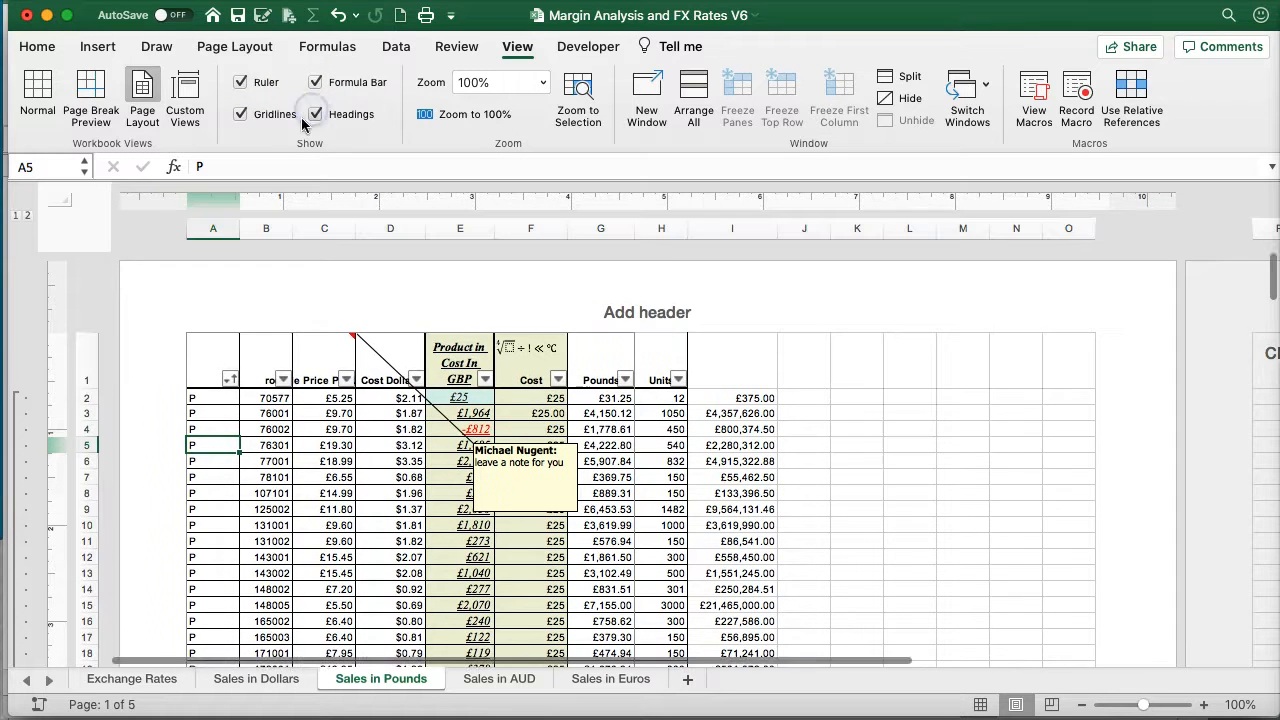
left_click(37, 88)
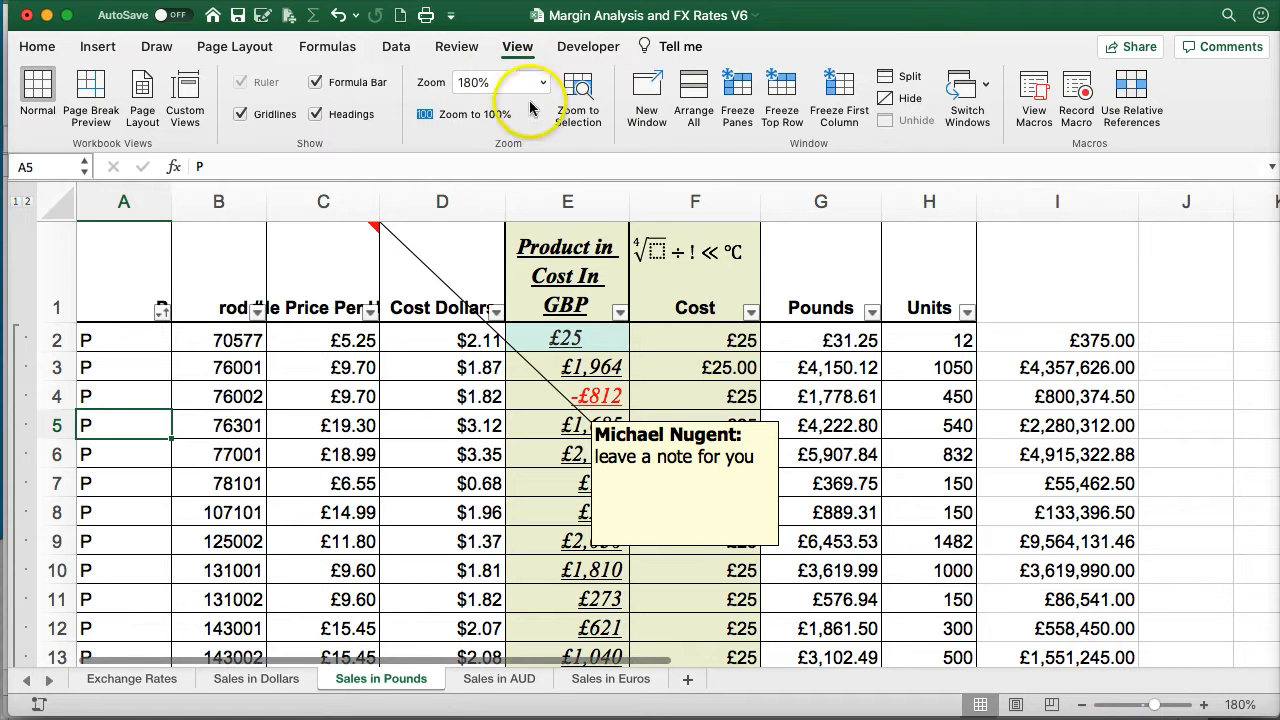
left_click(692, 84)
left_click(585, 151)
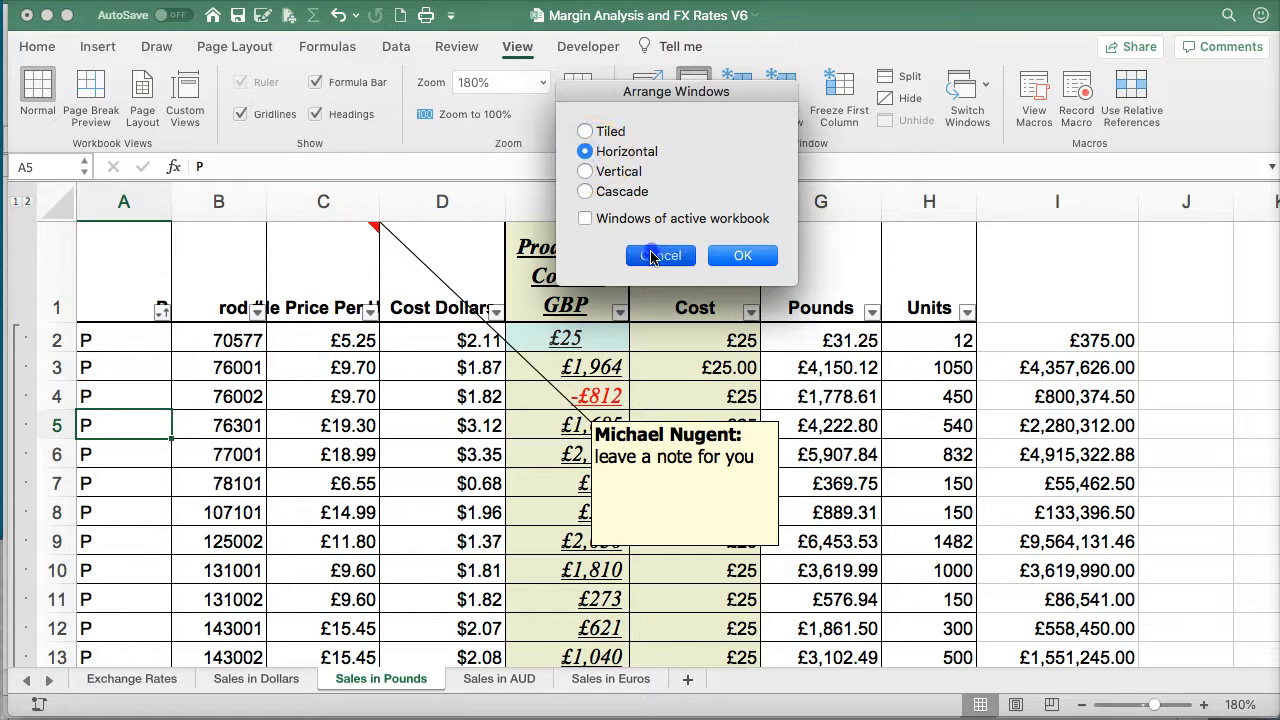
key("Return")
- Arrange all open windows vertically and widen the sales workbook's window to the full screen width
left_click(686, 86)
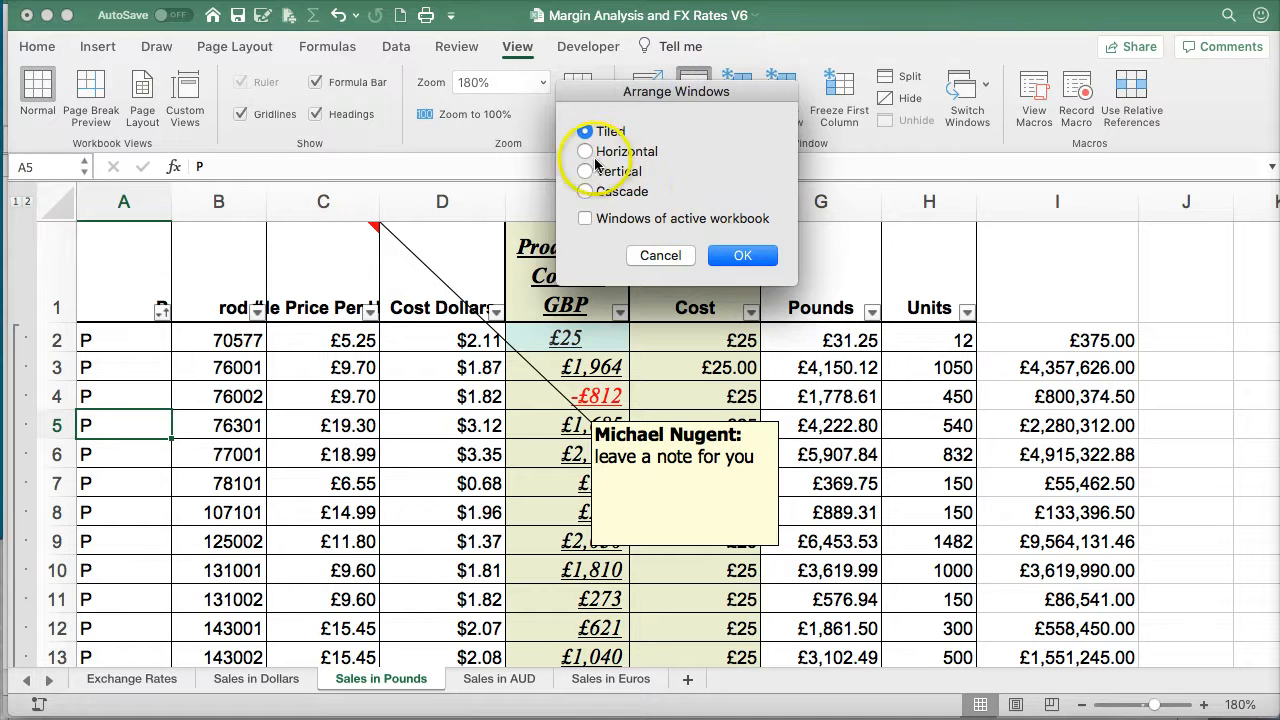
left_click(586, 172)
left_click(742, 255)
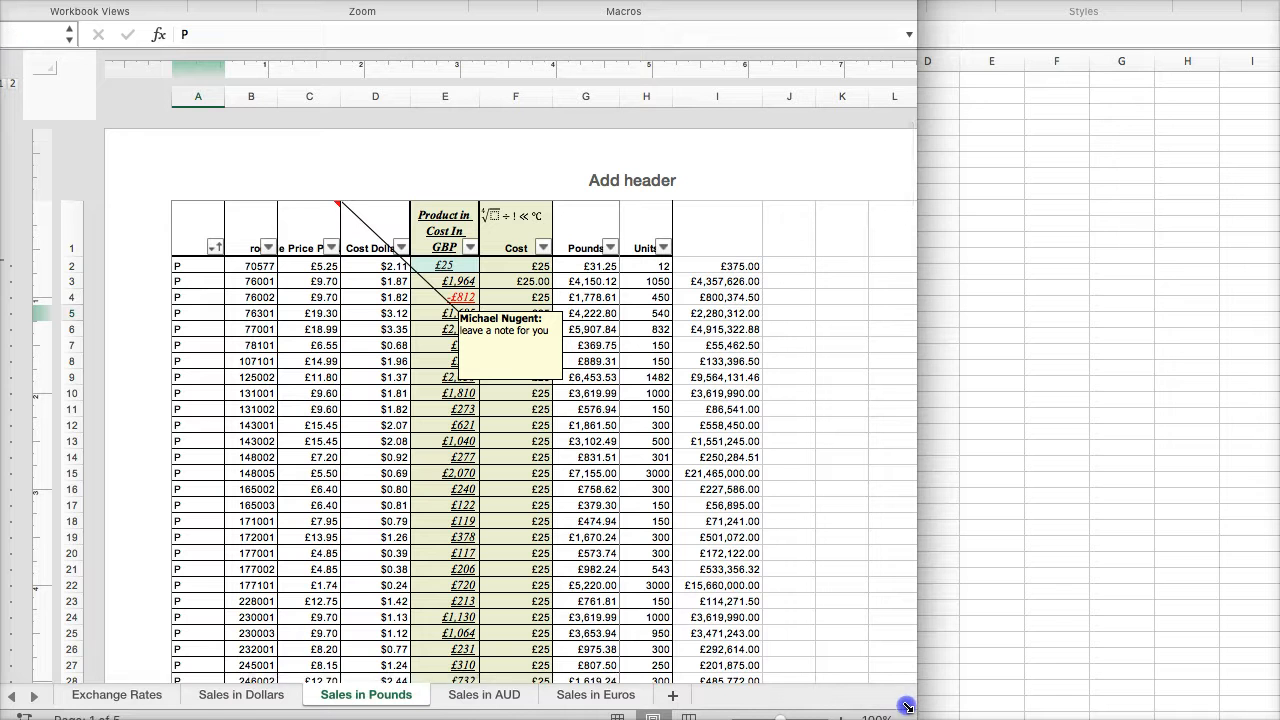
left_click_drag(914, 712, 1279, 719)
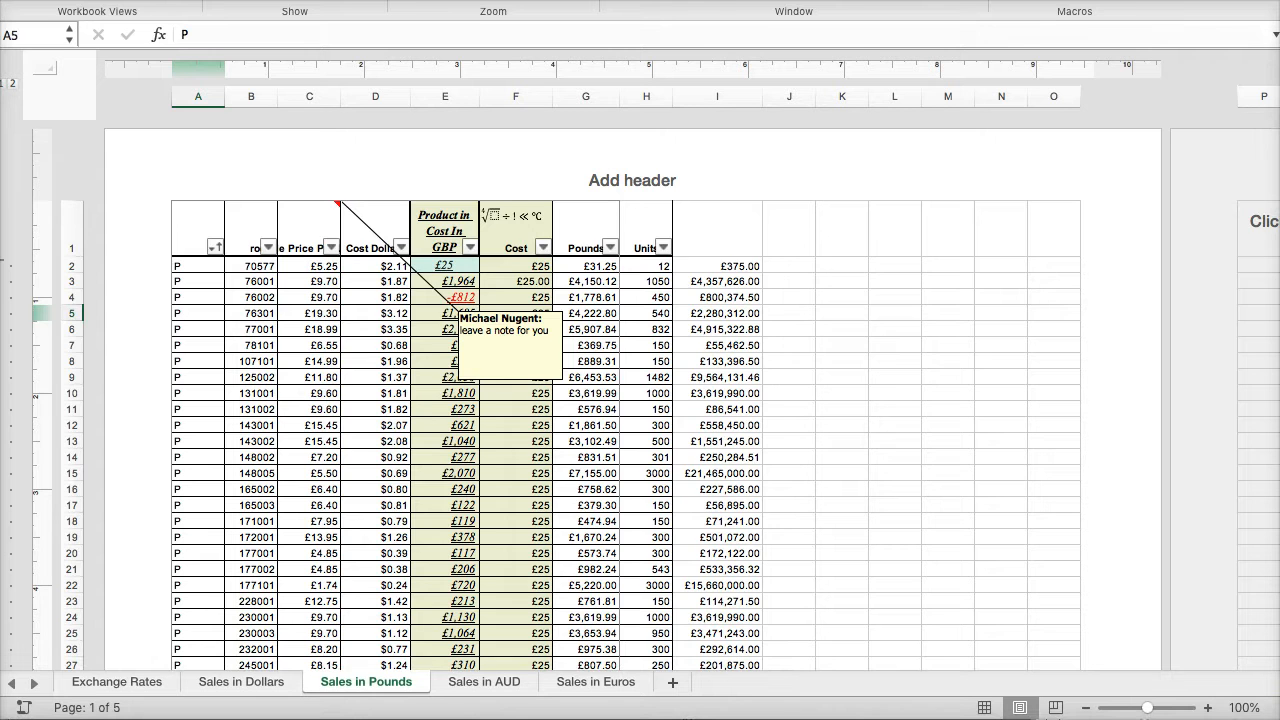
- Return the Sales in Pounds sheet from Page Layout view to Normal view
left_click_drag(748, 0, 748, 7)
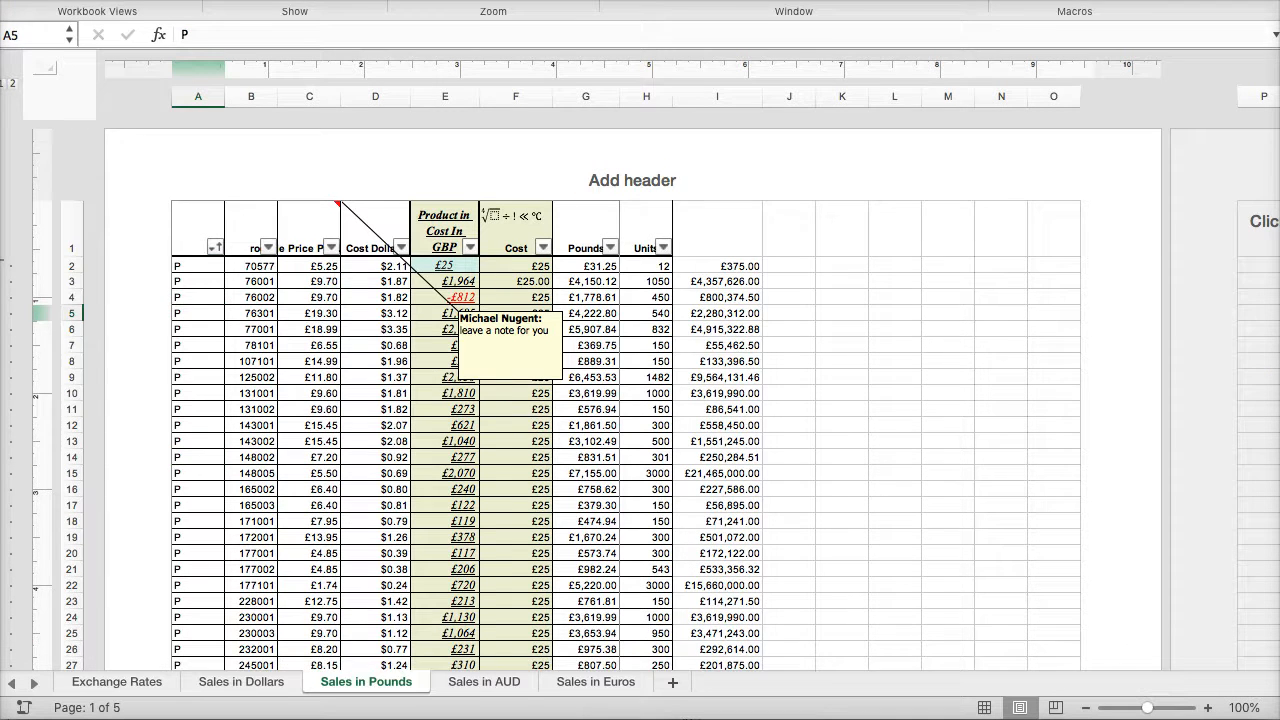
mouse_move(775, 8)
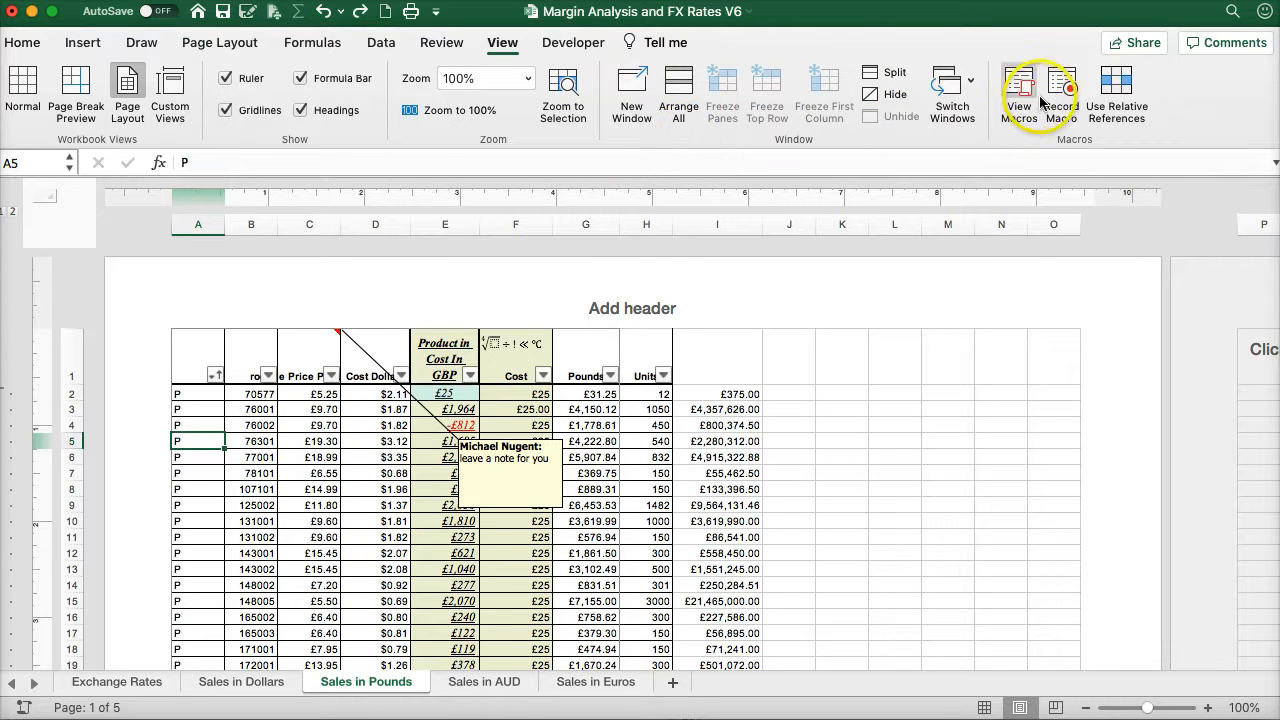
left_click(22, 85)
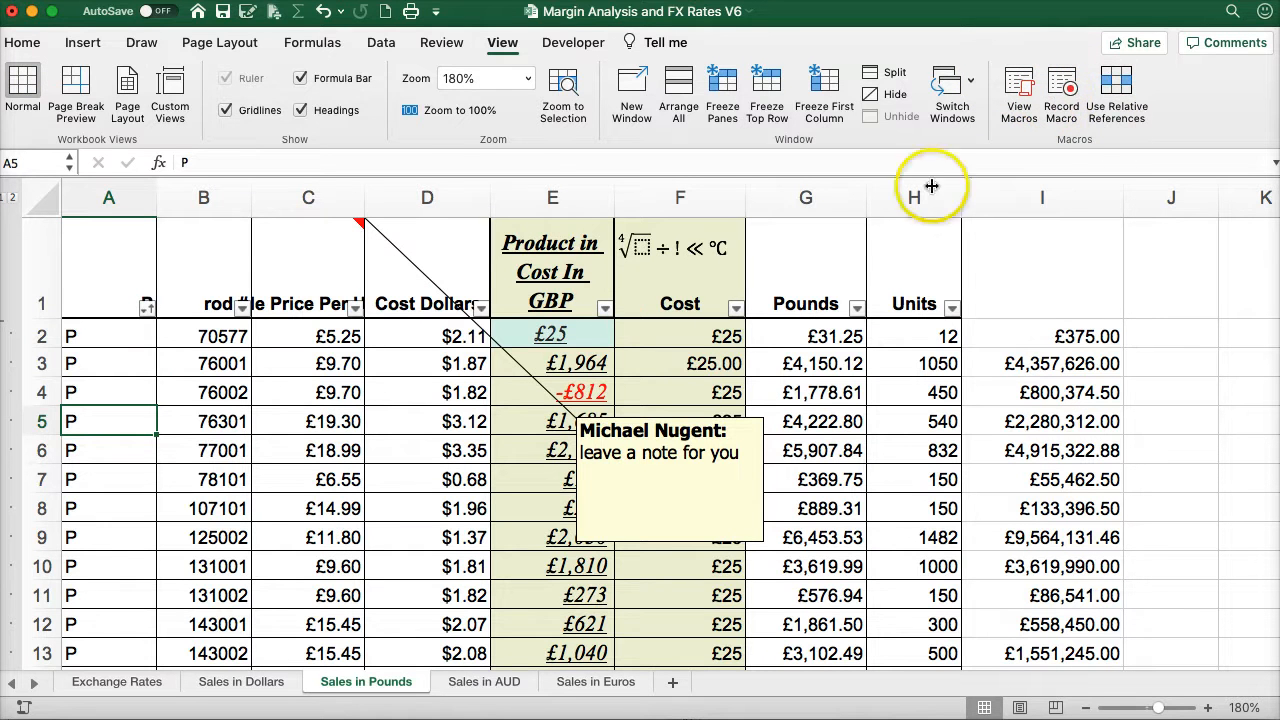
- Insert an option button form control over the header cell of column I and switch it on
left_click(578, 42)
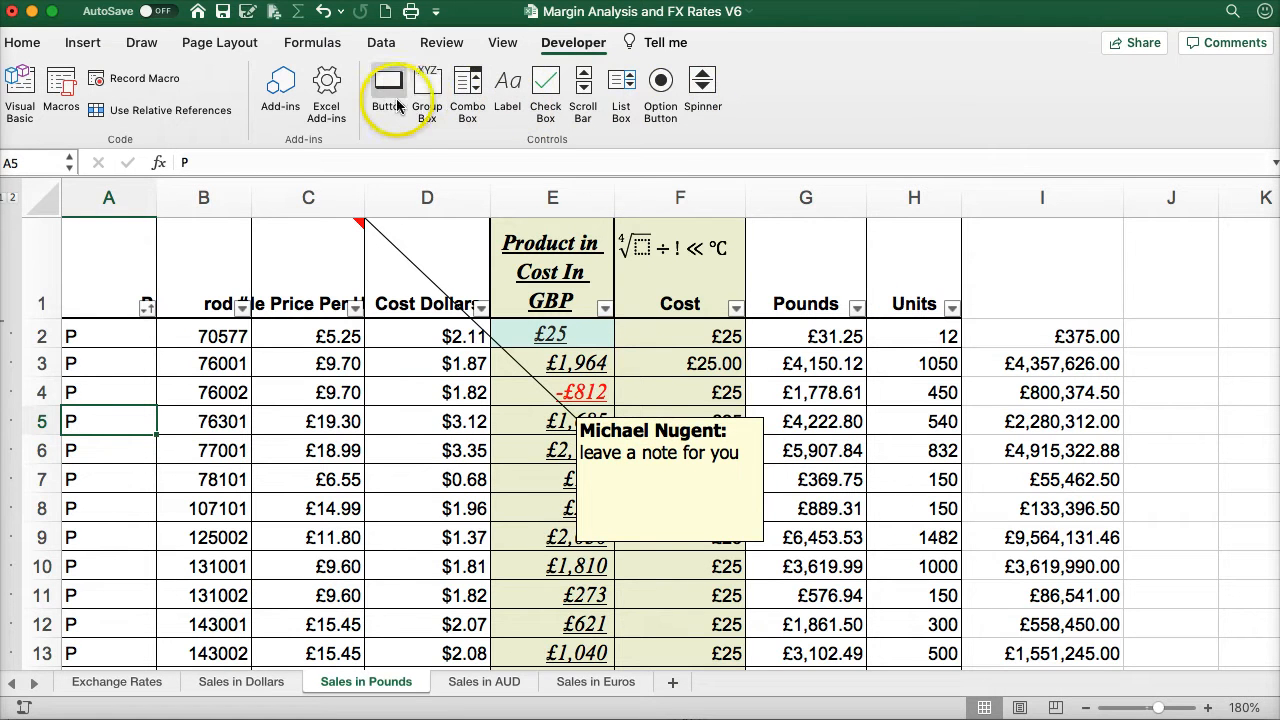
left_click(660, 88)
left_click(998, 246)
left_click(980, 420)
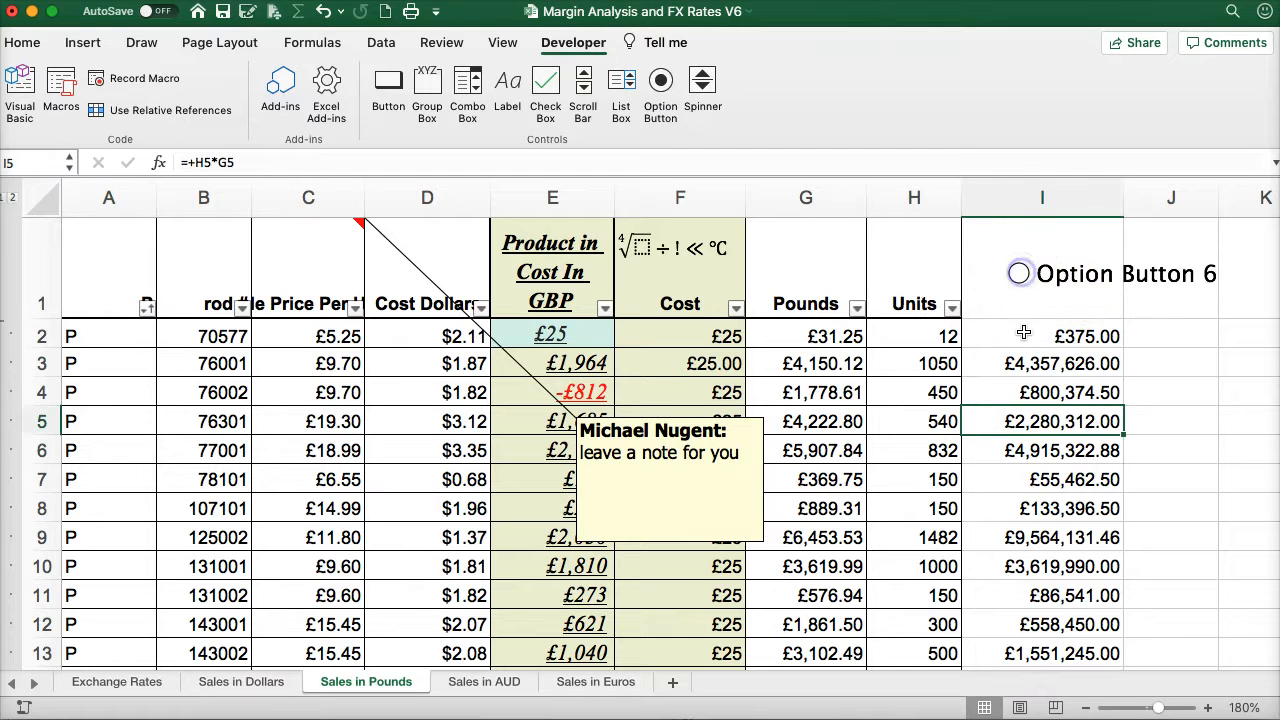
left_click(1018, 275)
- Insert a check box form control over cell A1, narrow it to fit within column A, and select cell A5
left_click(545, 88)
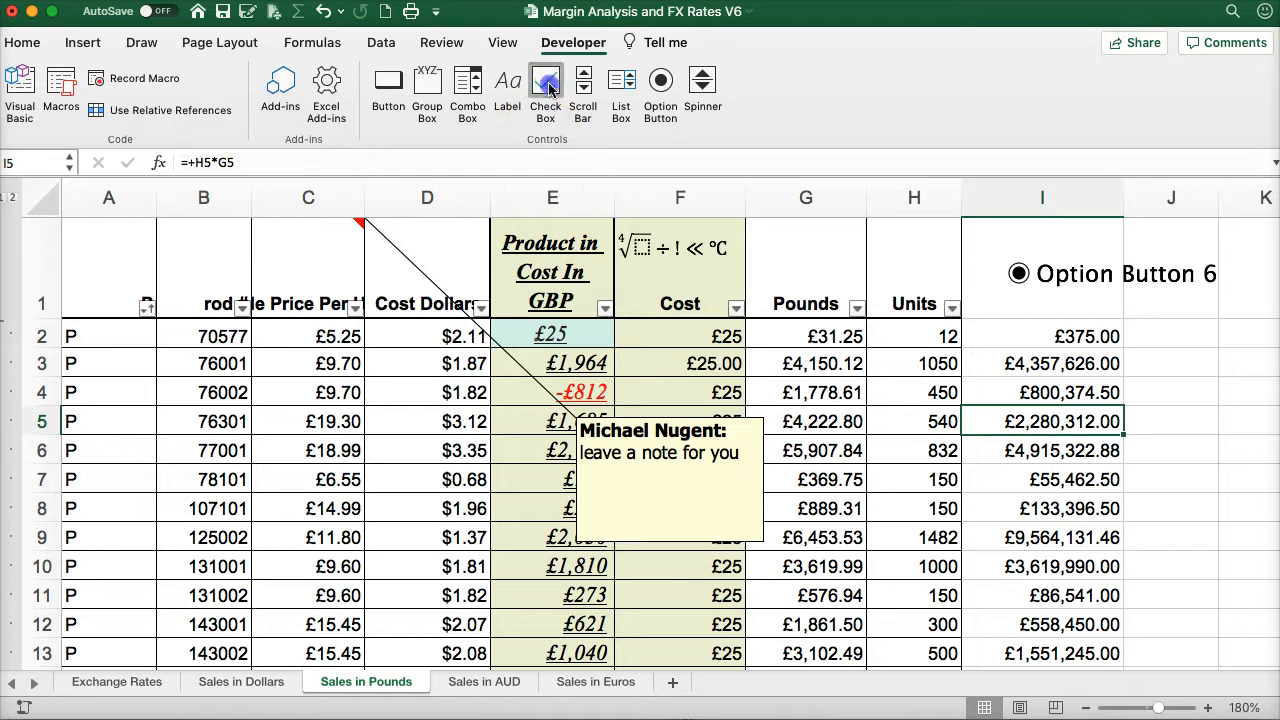
left_click(107, 280)
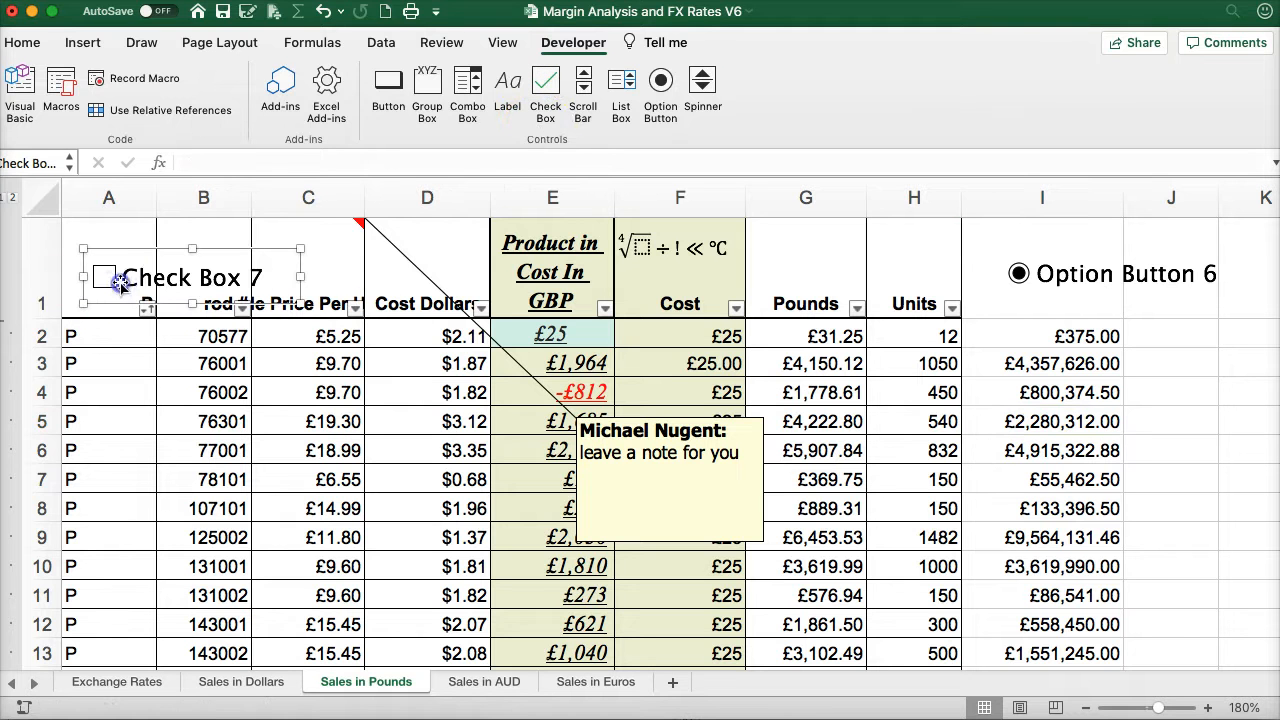
left_click_drag(300, 276, 130, 271)
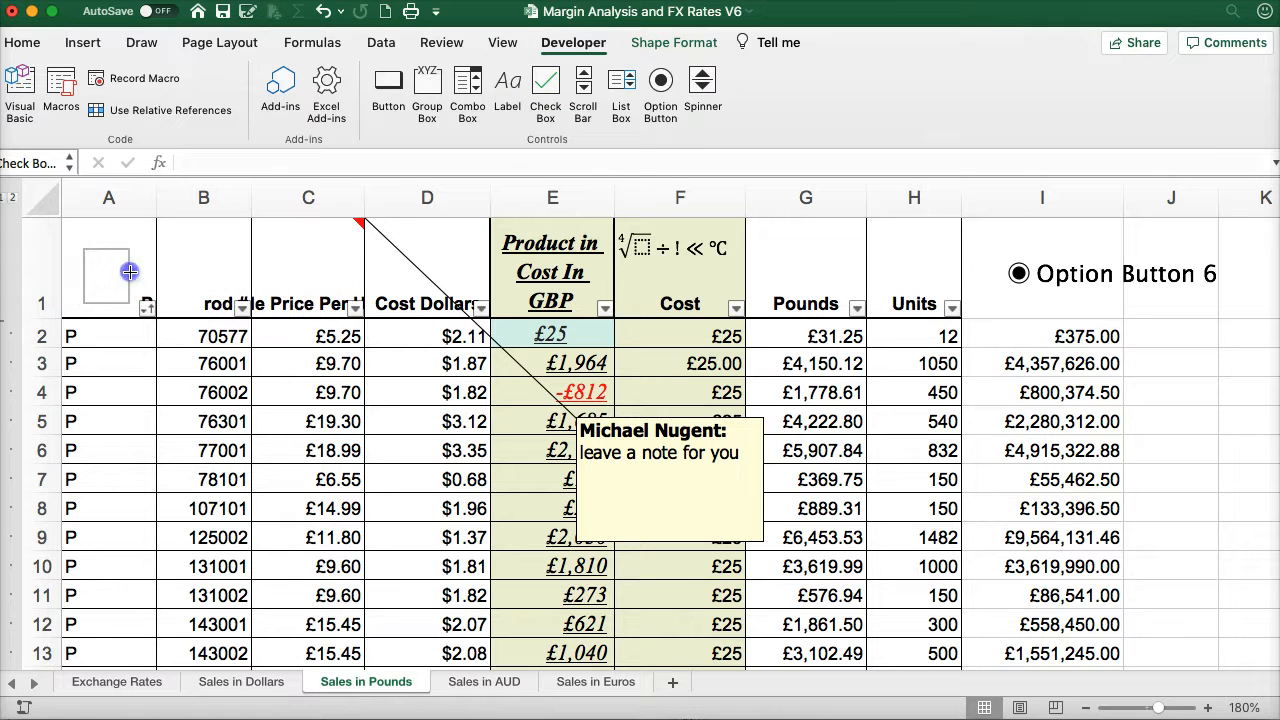
left_click(103, 408)
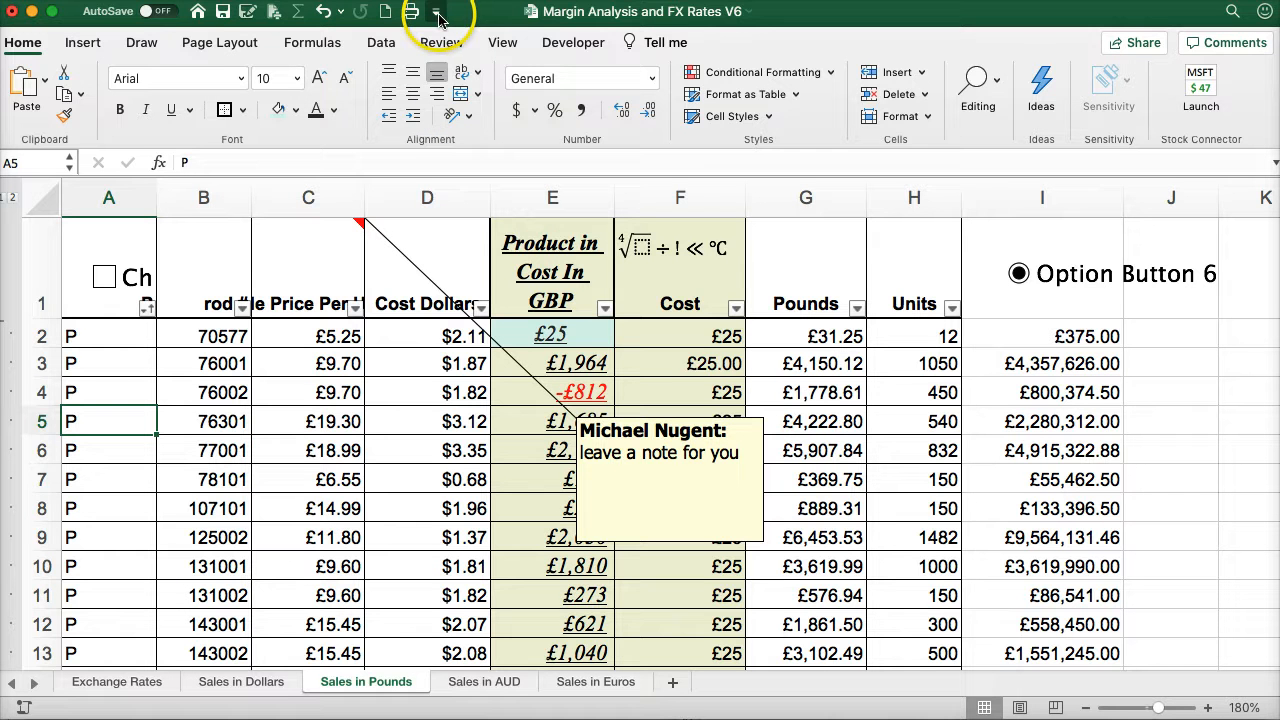
- Try to turn on AutoSave for the workbook and cancel the OneDrive upload
left_click(162, 13)
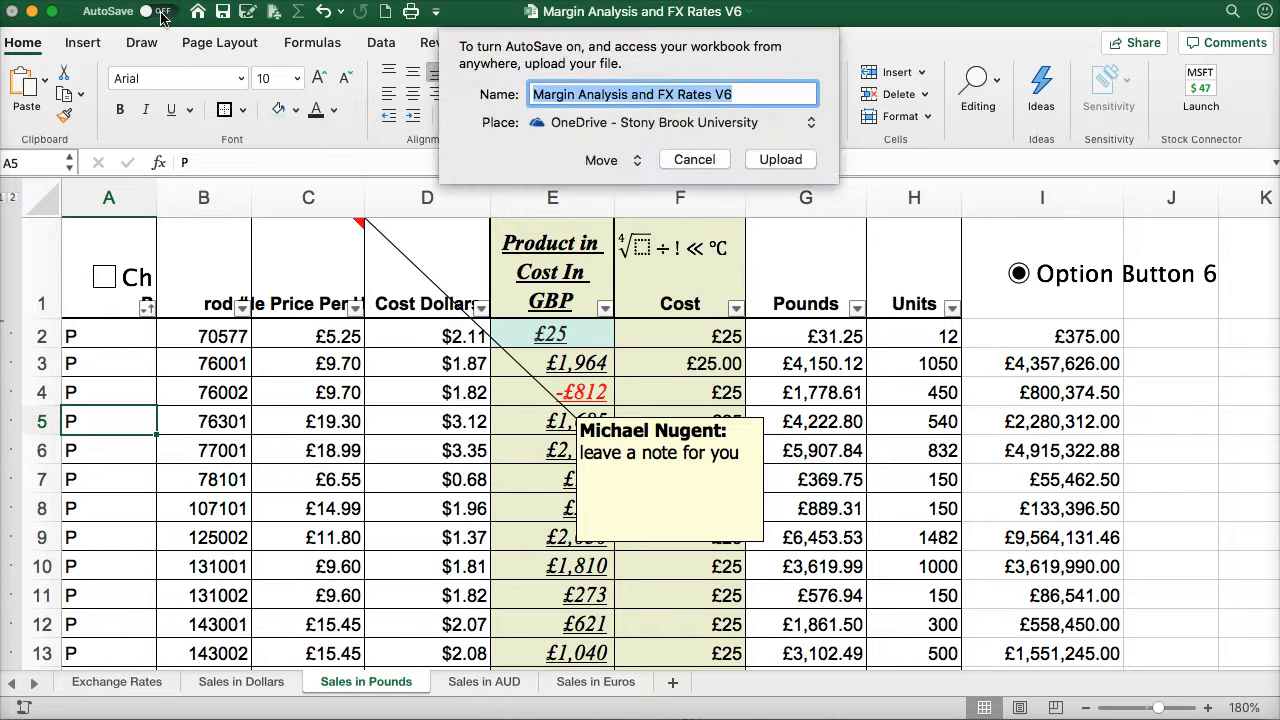
left_click(692, 160)
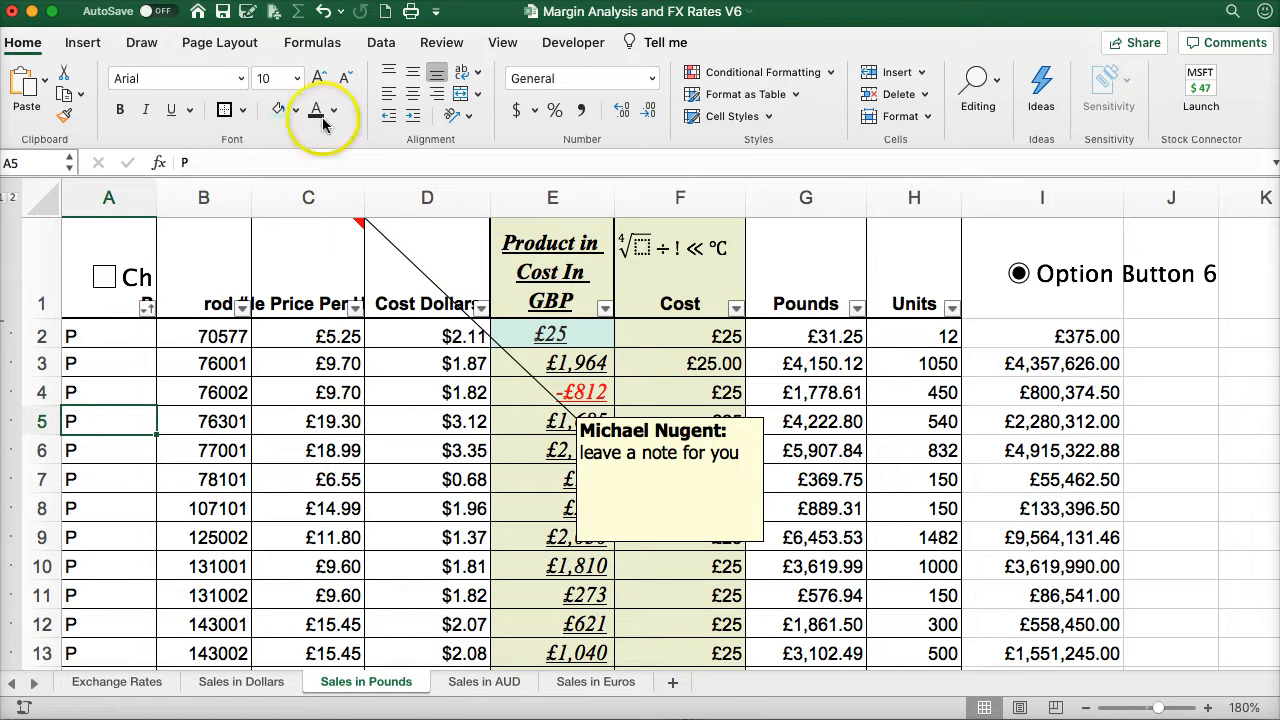
- Open the Quick Access Toolbar customization settings and browse the full list of all available commands
left_click(436, 11)
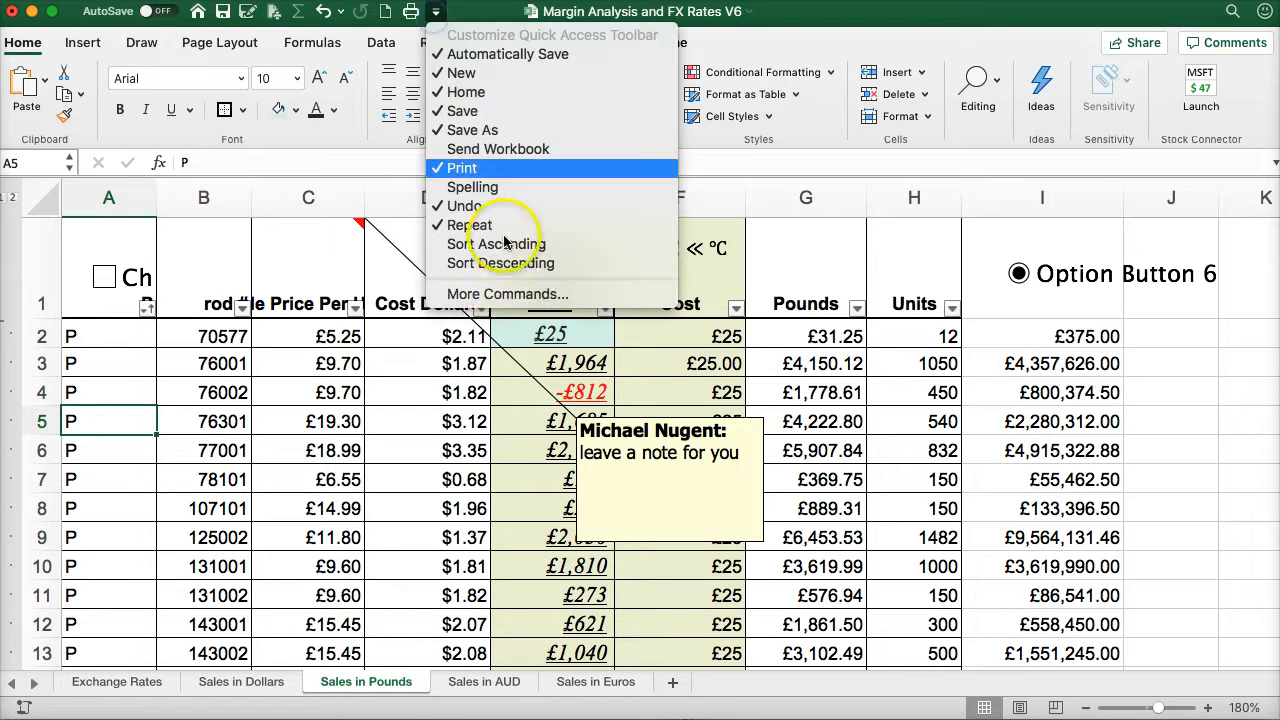
left_click(515, 294)
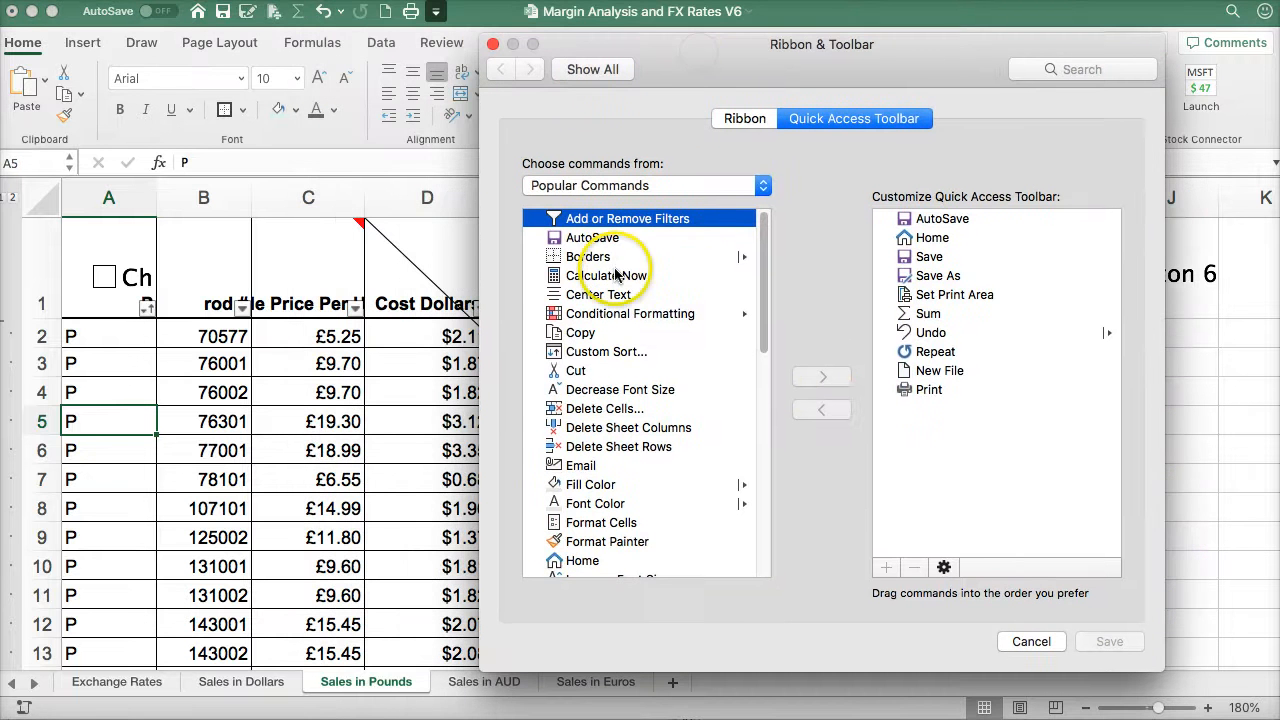
left_click(763, 185)
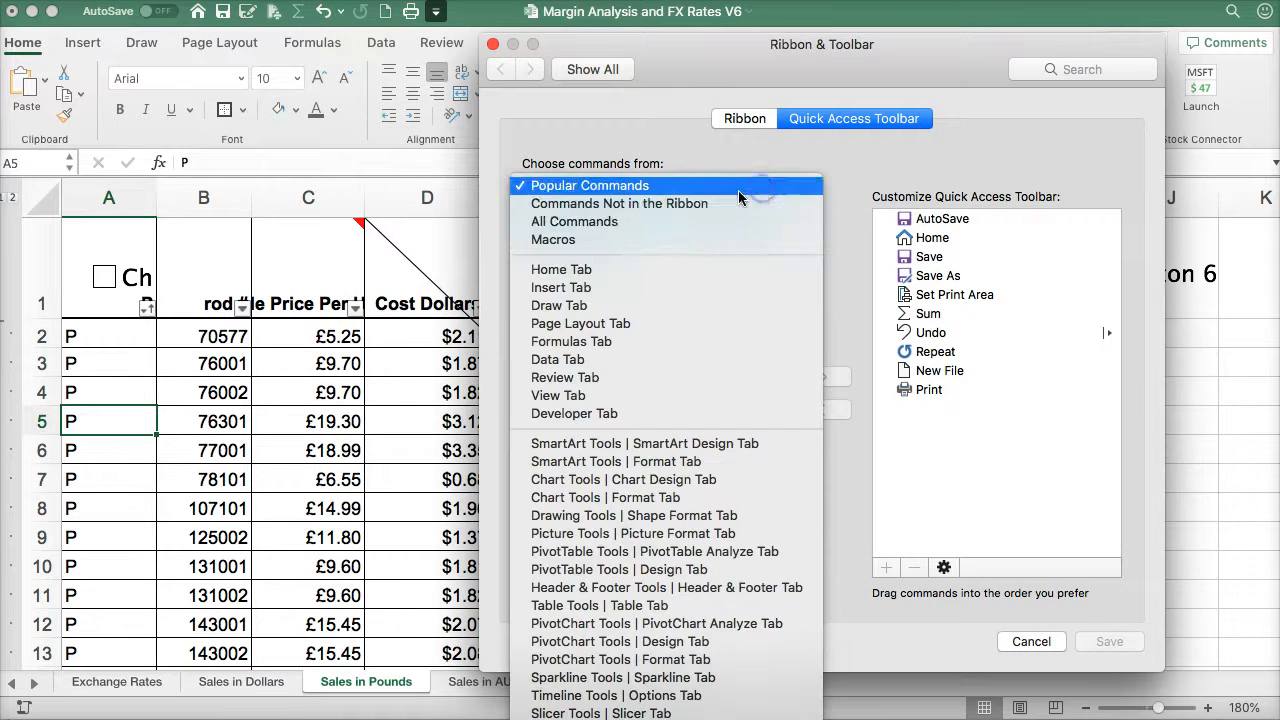
left_click(666, 222)
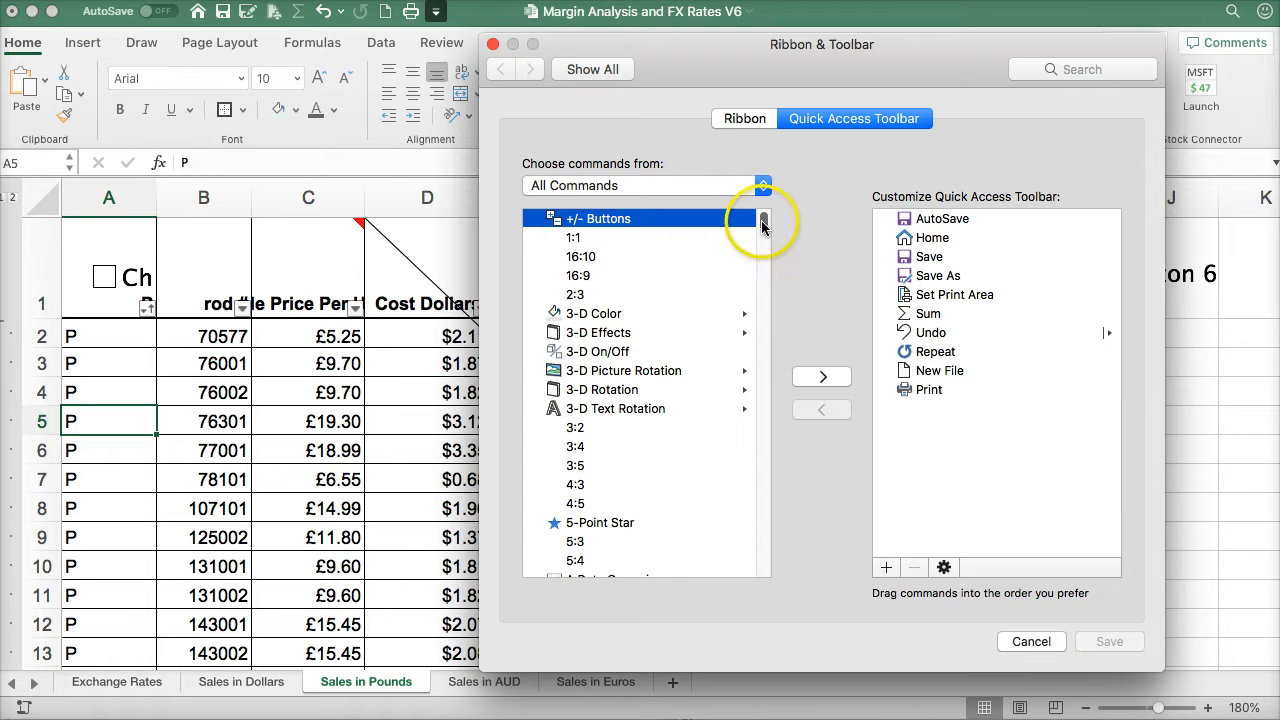
left_click_drag(760, 257, 768, 215)
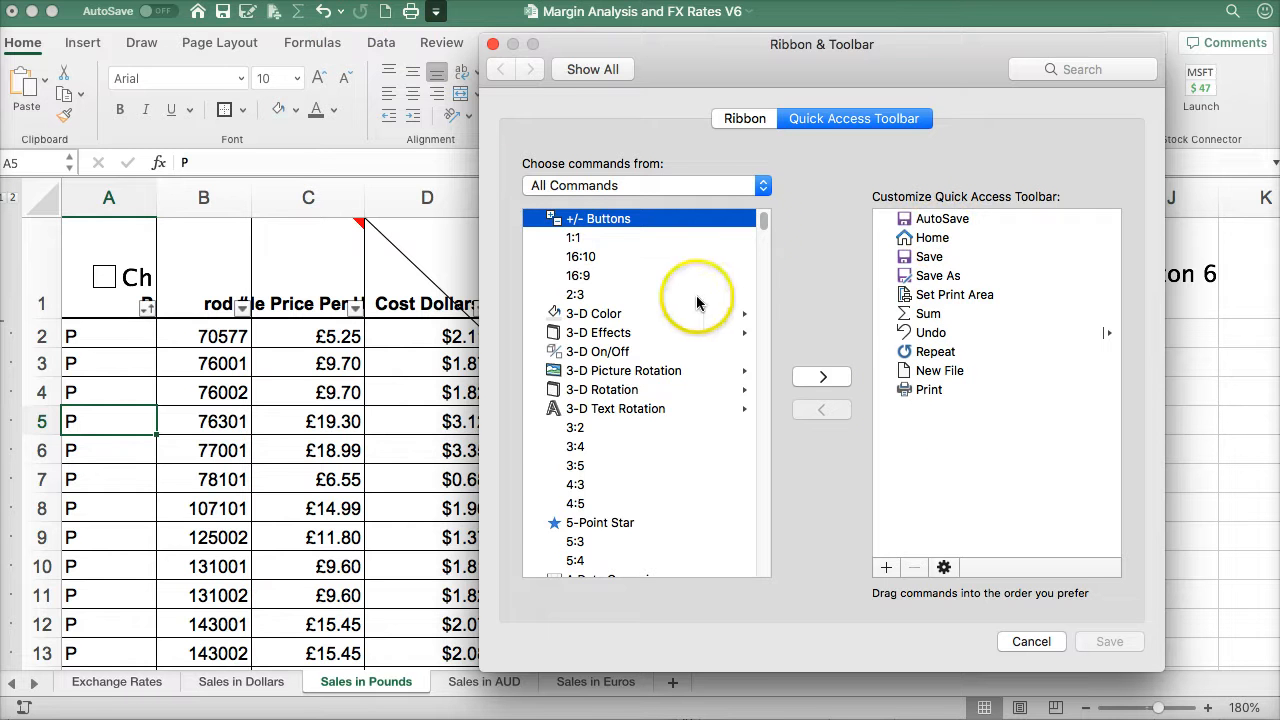
- Add the New Note command from the Review Tab commands to the Quick Access Toolbar, save it, and close the preferences
left_click(756, 187)
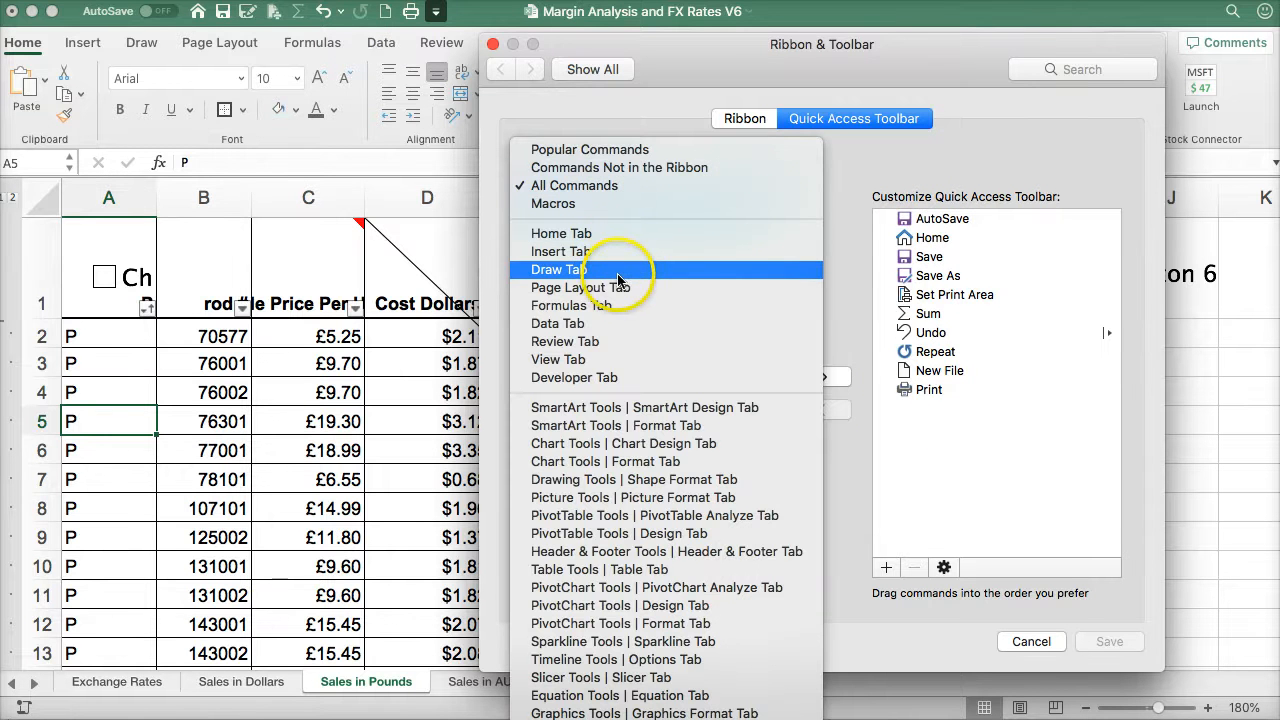
left_click(612, 341)
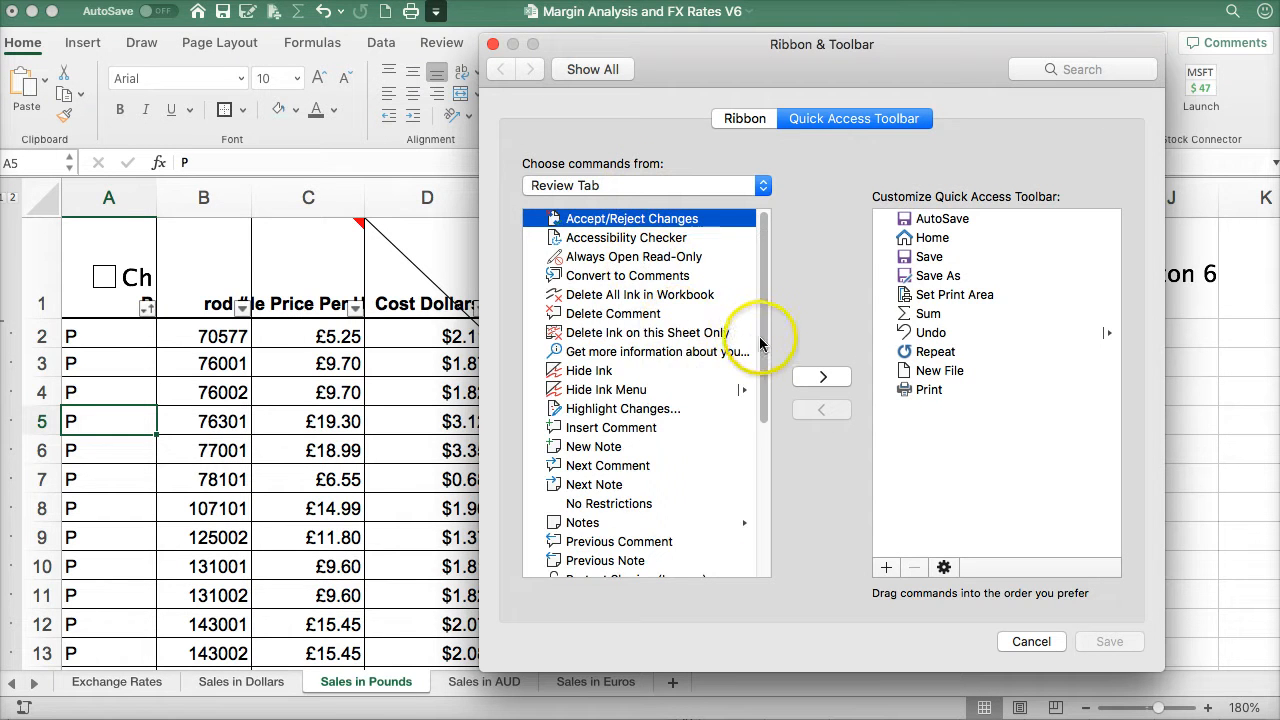
mouse_move(760, 412)
left_mouse_down()
mouse_move(760, 435)
mouse_move(750, 414)
left_mouse_up()
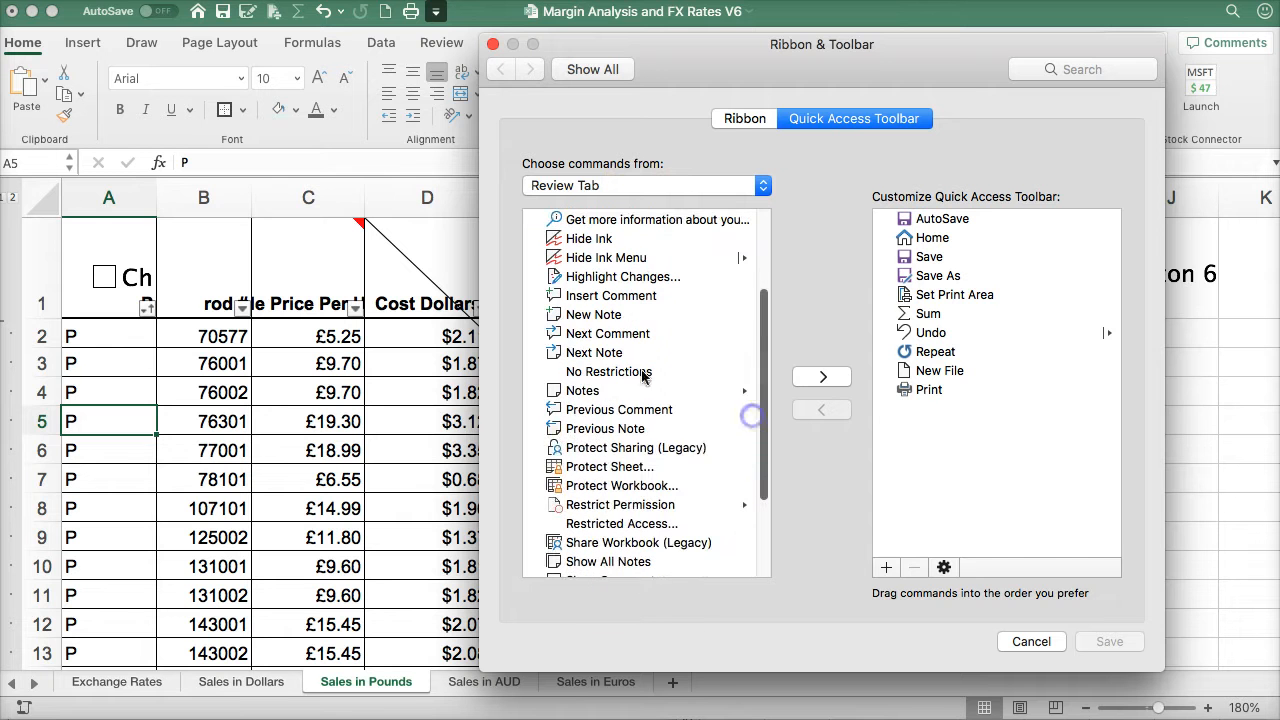
left_click(594, 316)
left_click(822, 376)
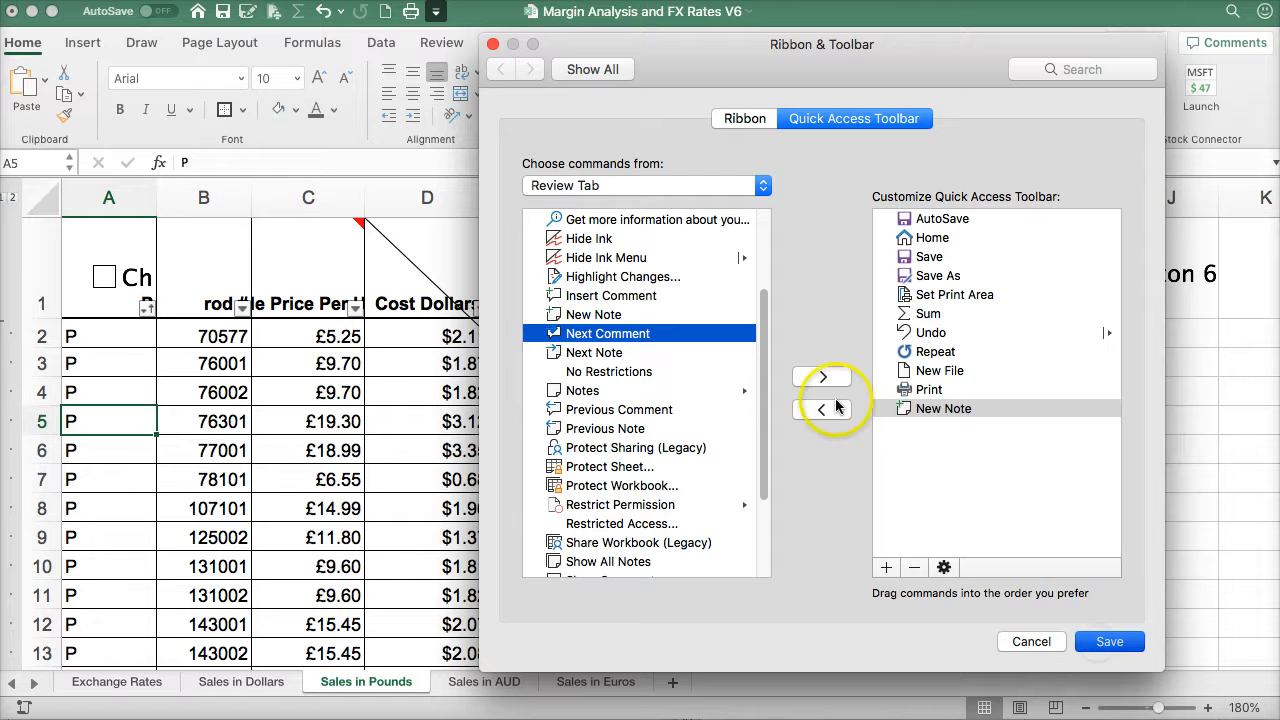
key("Return")
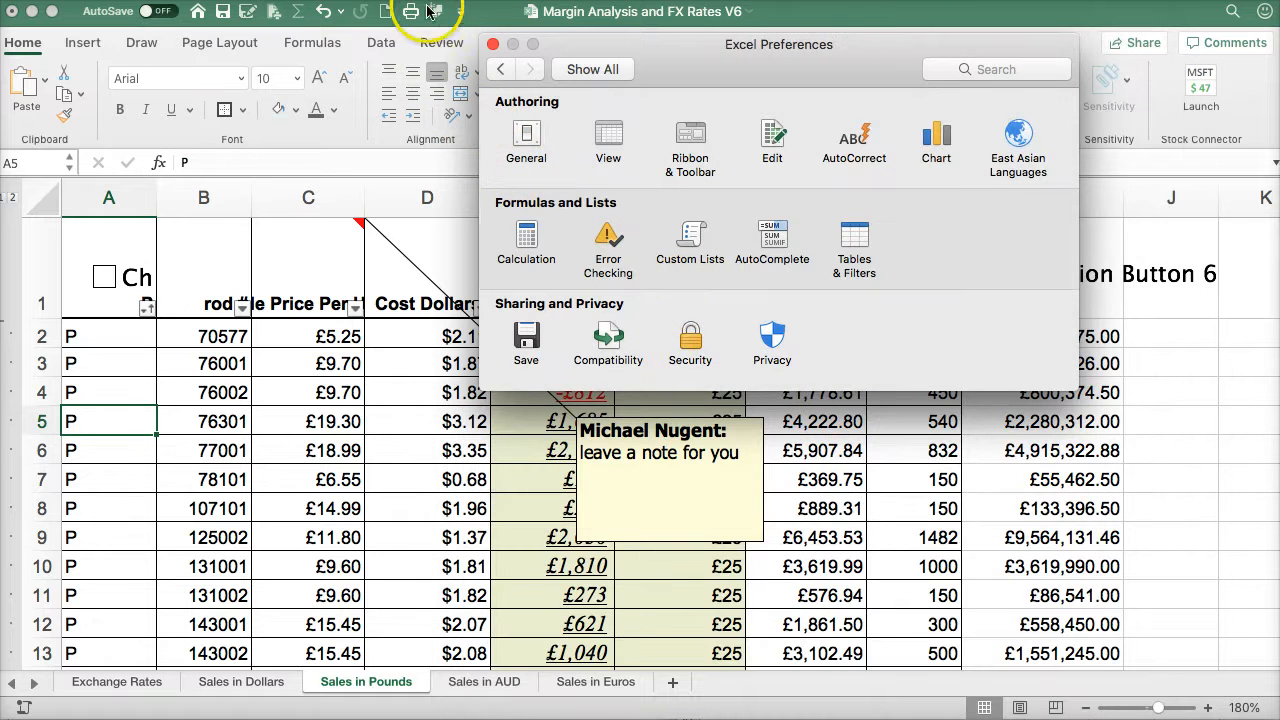
left_click(493, 44)
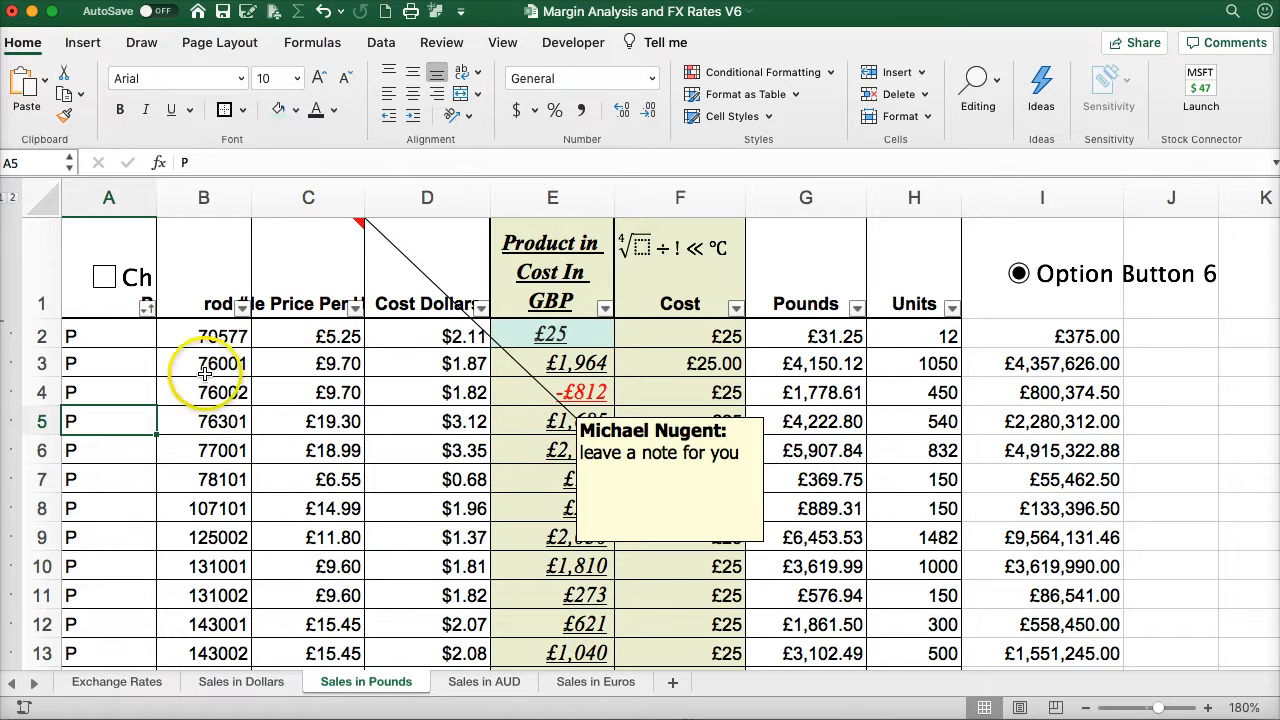
- Select header cell B1 and open the search box for the current sheet
left_click(248, 256)
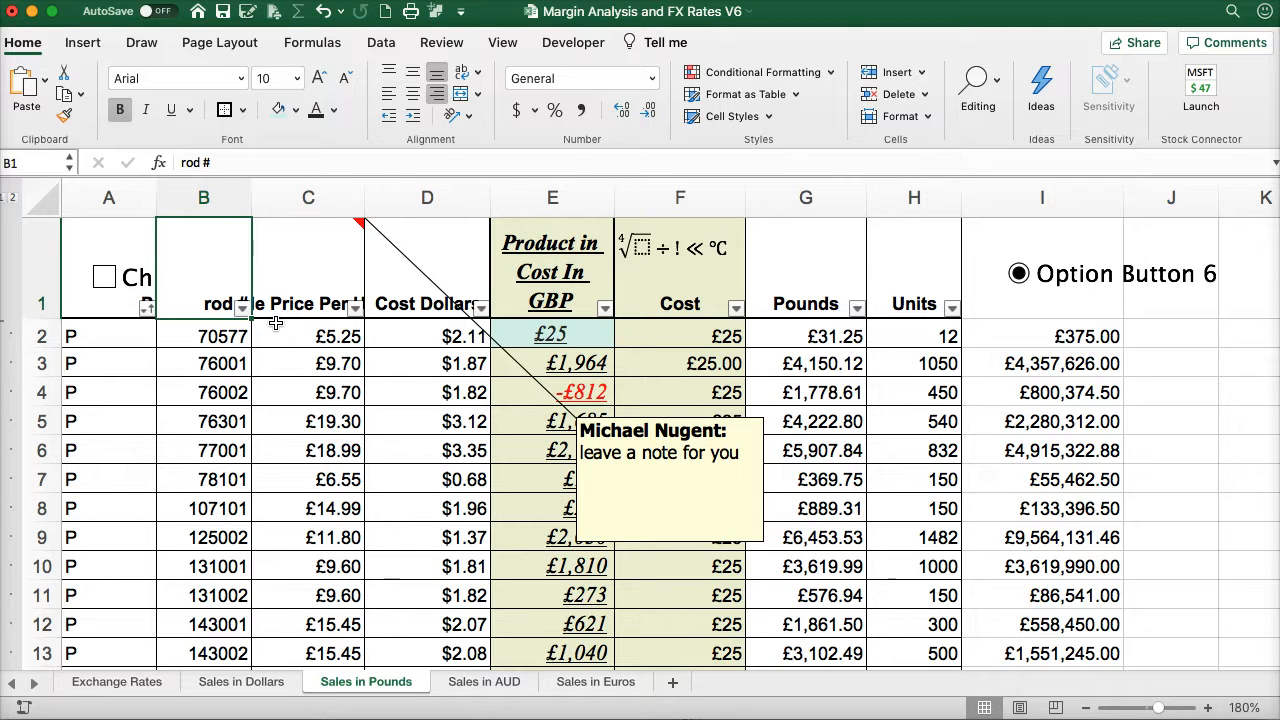
left_click(1234, 14)
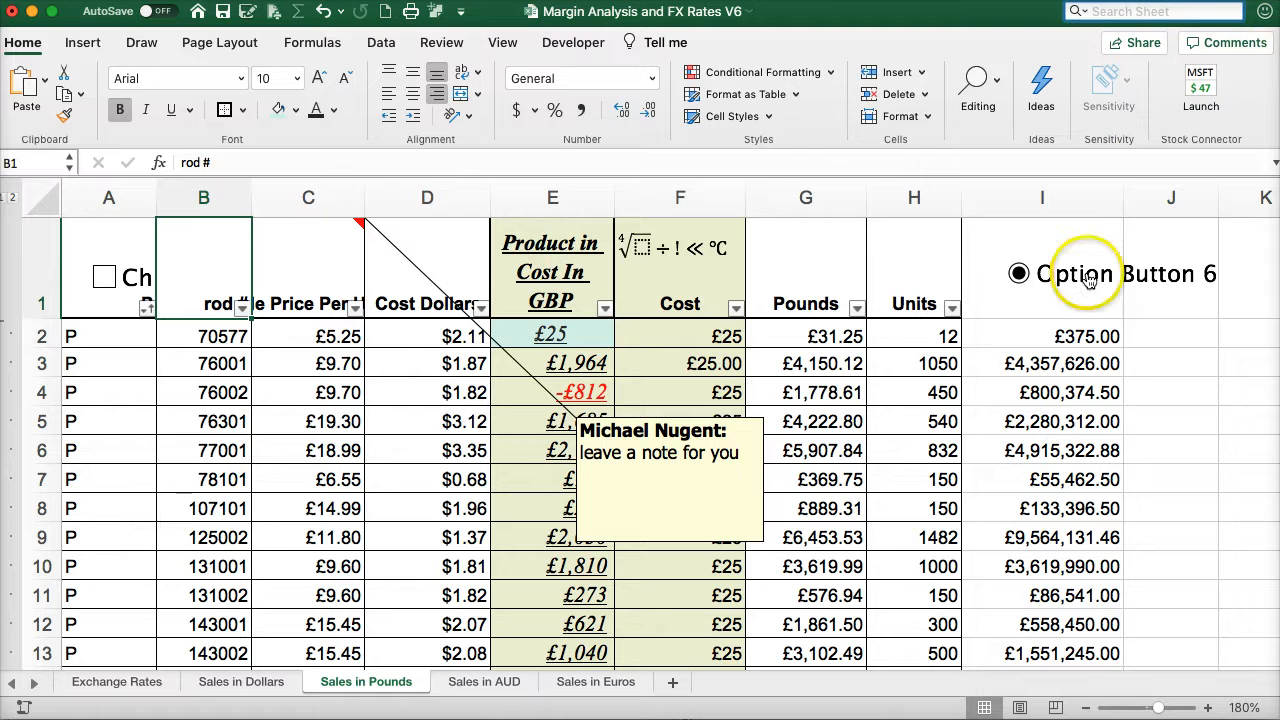